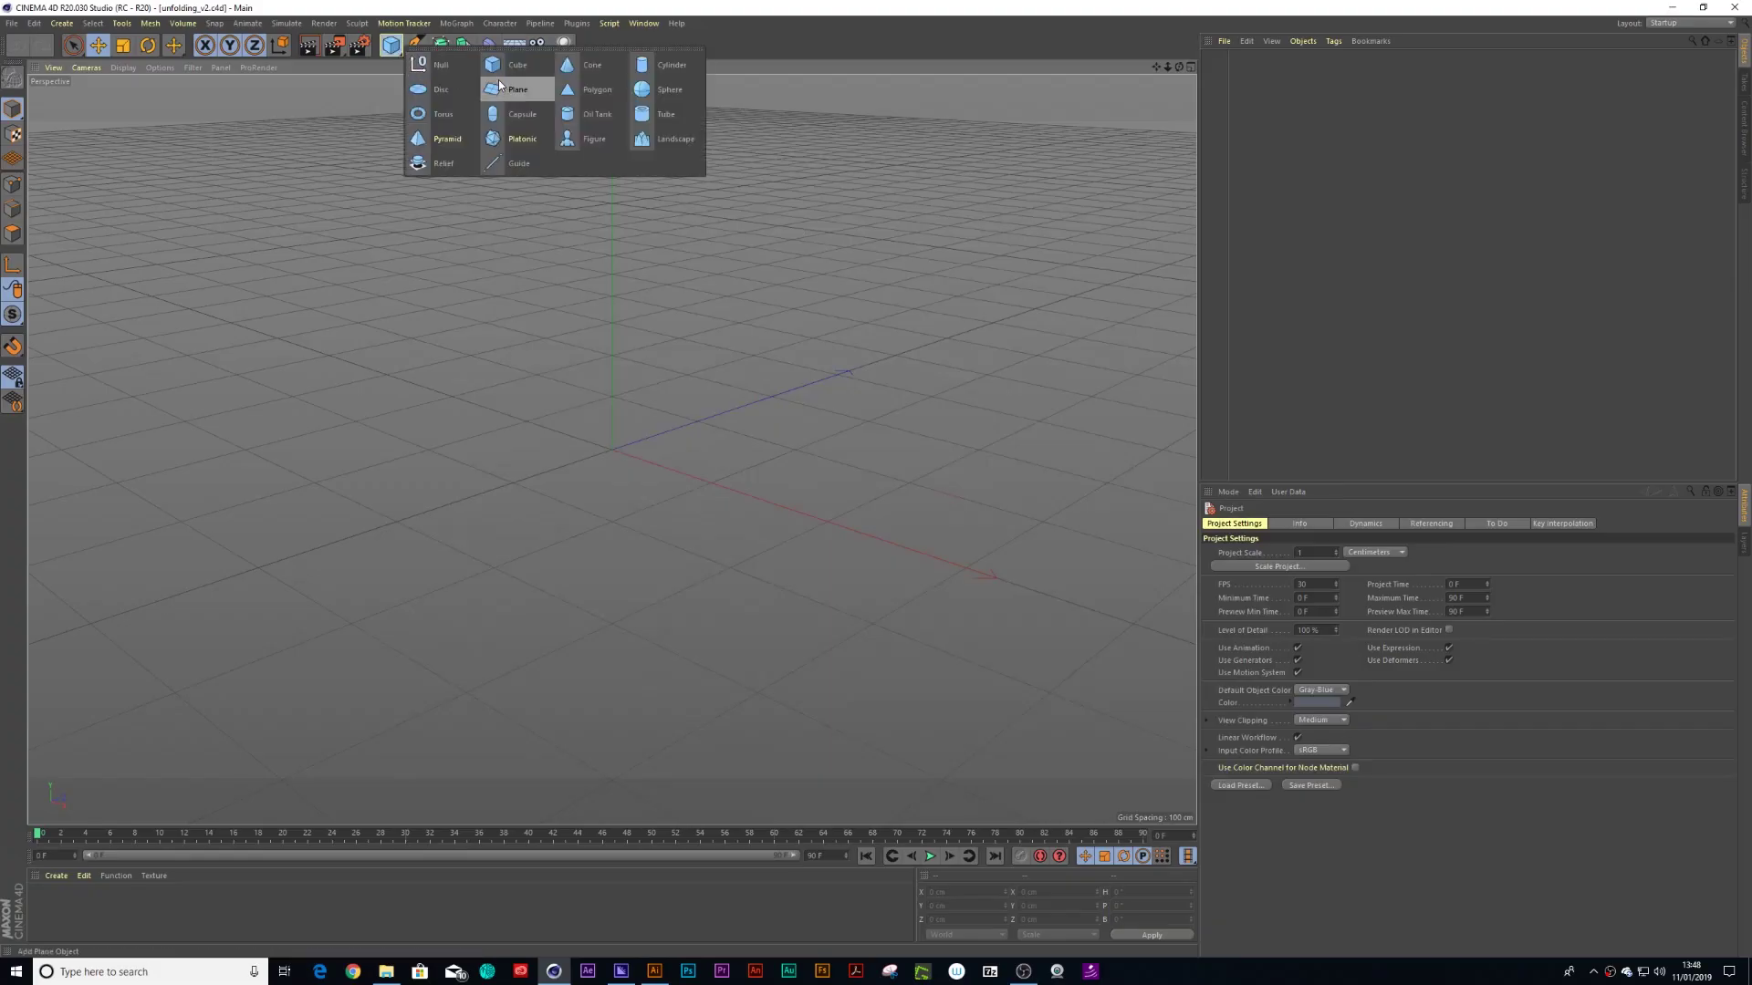
# Add a plane primitive with a width of 910 cm and a height of 510 cm
pyautogui.click(496, 89)
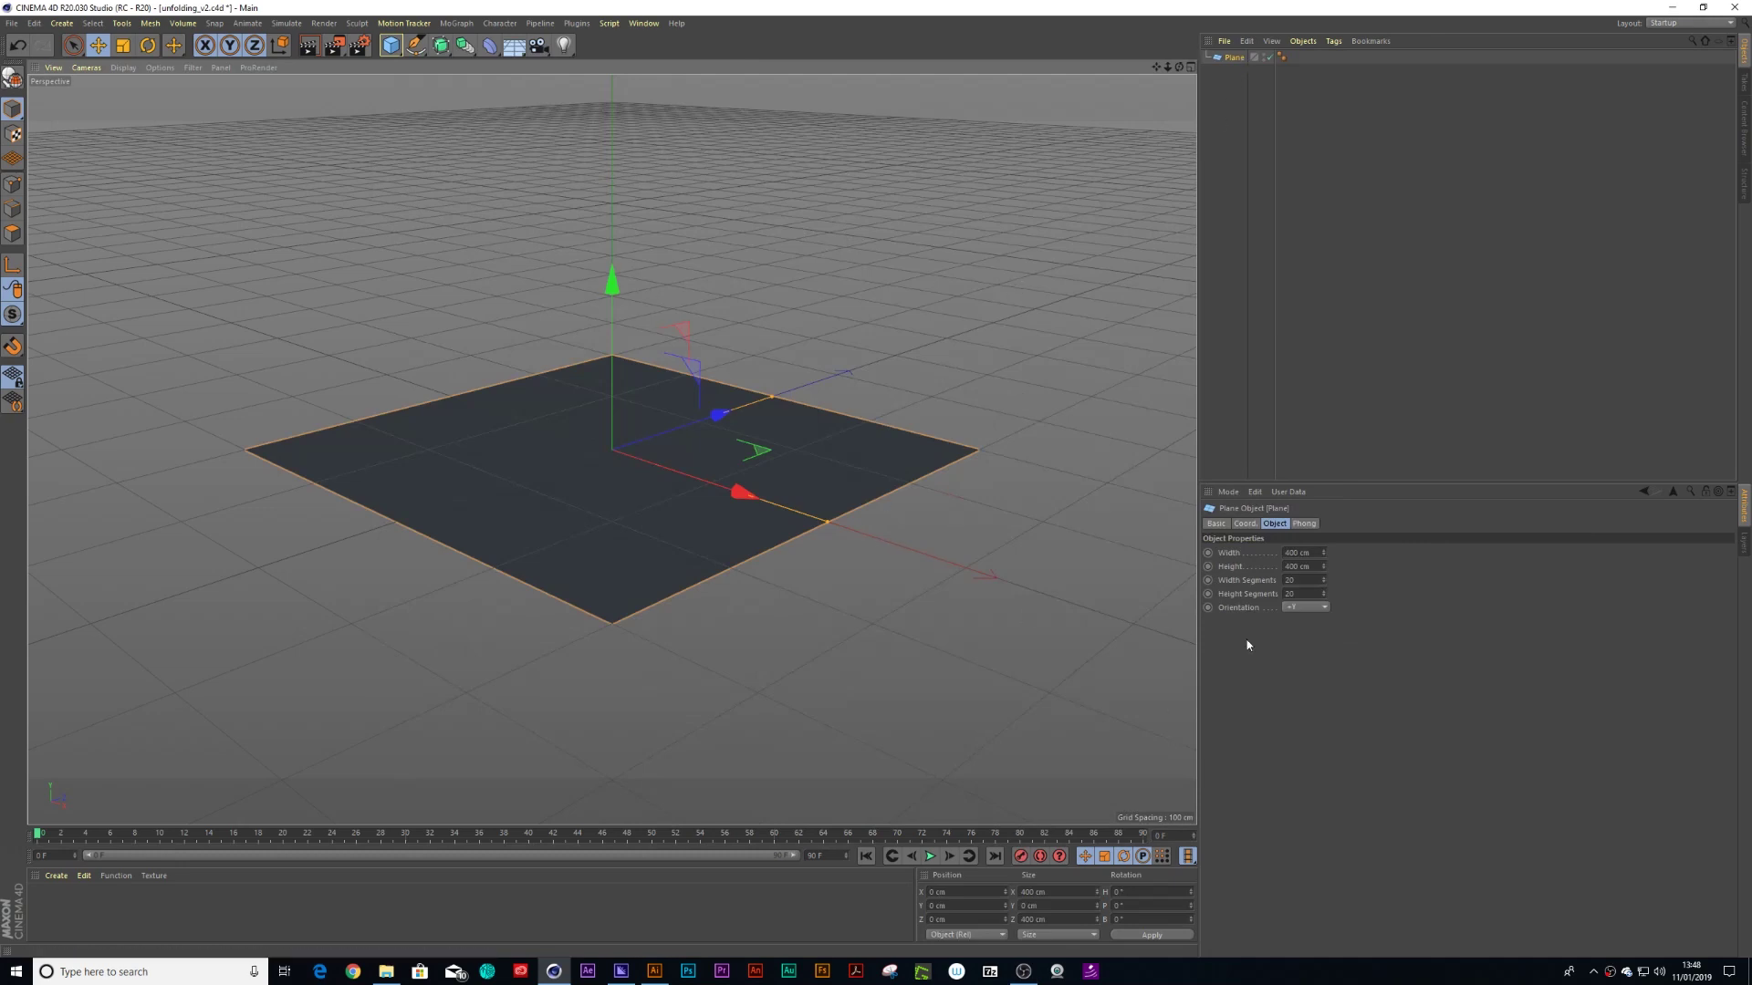
pyautogui.click(1303, 553)
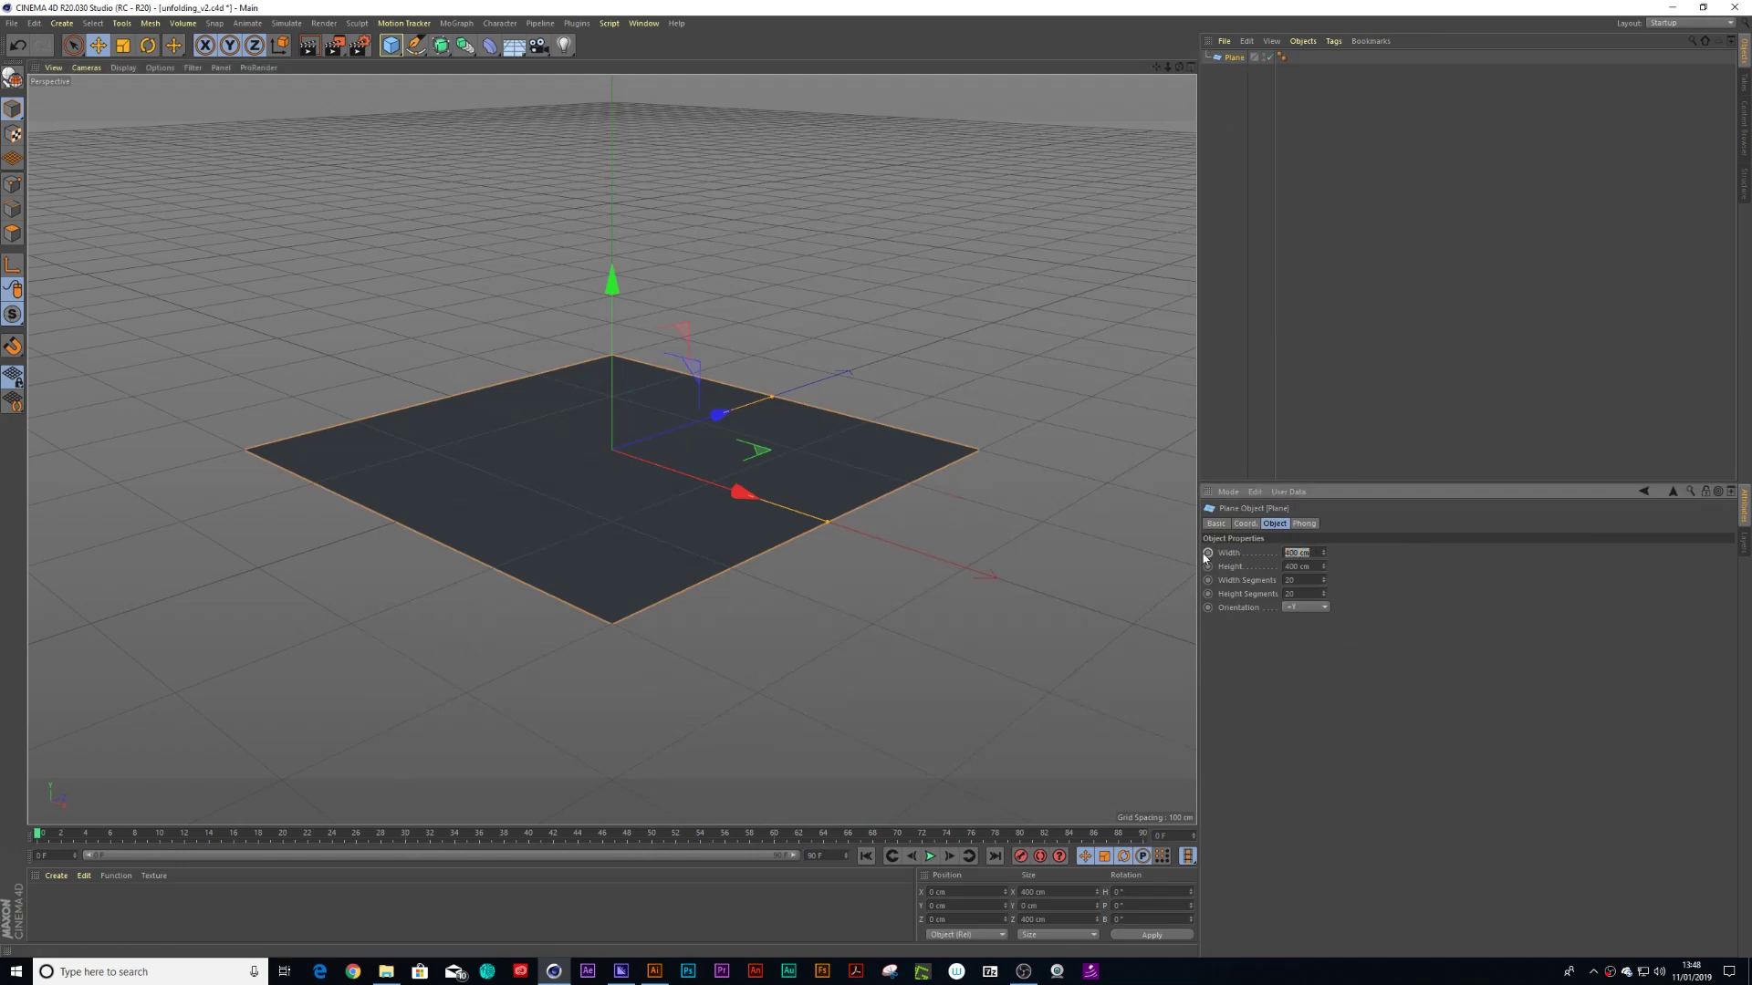
pyautogui.write('910')
pyautogui.press('Tab')
pyautogui.write('510')
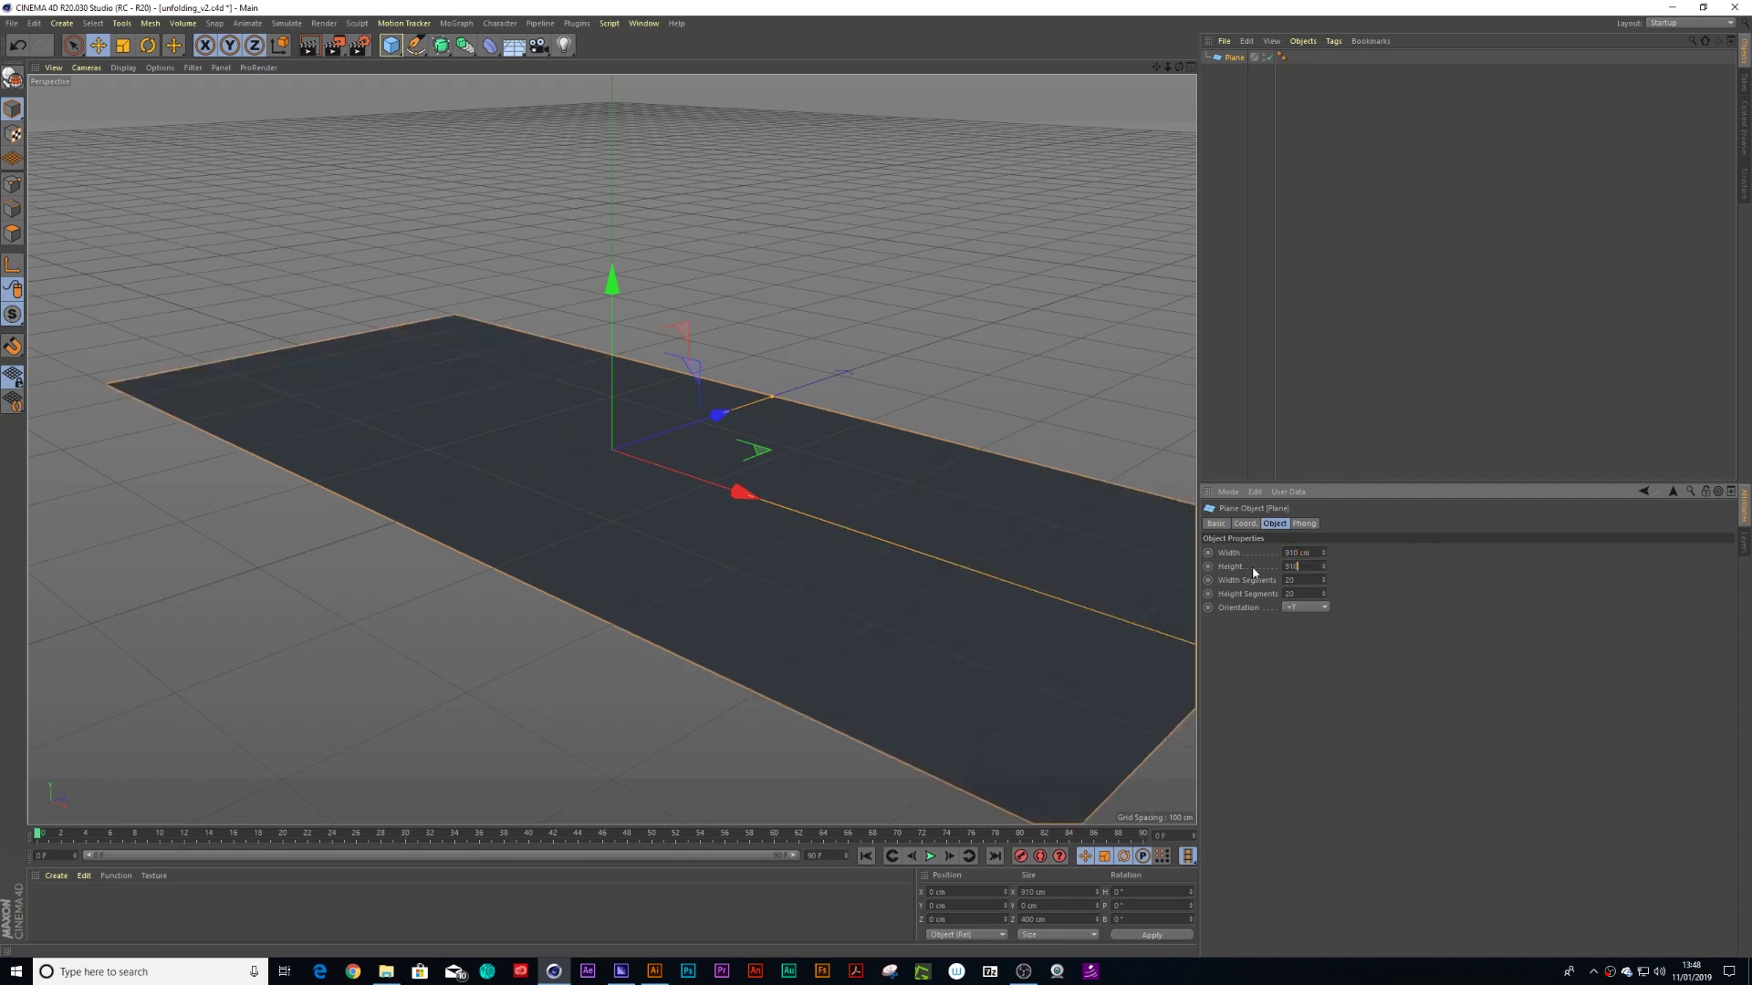
pyautogui.press('Return')
pyautogui.keyDown('alt'); pyautogui.moveTo(1014, 579); pyautogui.dragTo(834, 573); pyautogui.keyUp('alt')
pyautogui.keyDown('alt'); pyautogui.moveTo(809, 563); pyautogui.dragTo(765, 598, button='right'); pyautogui.keyUp('alt')
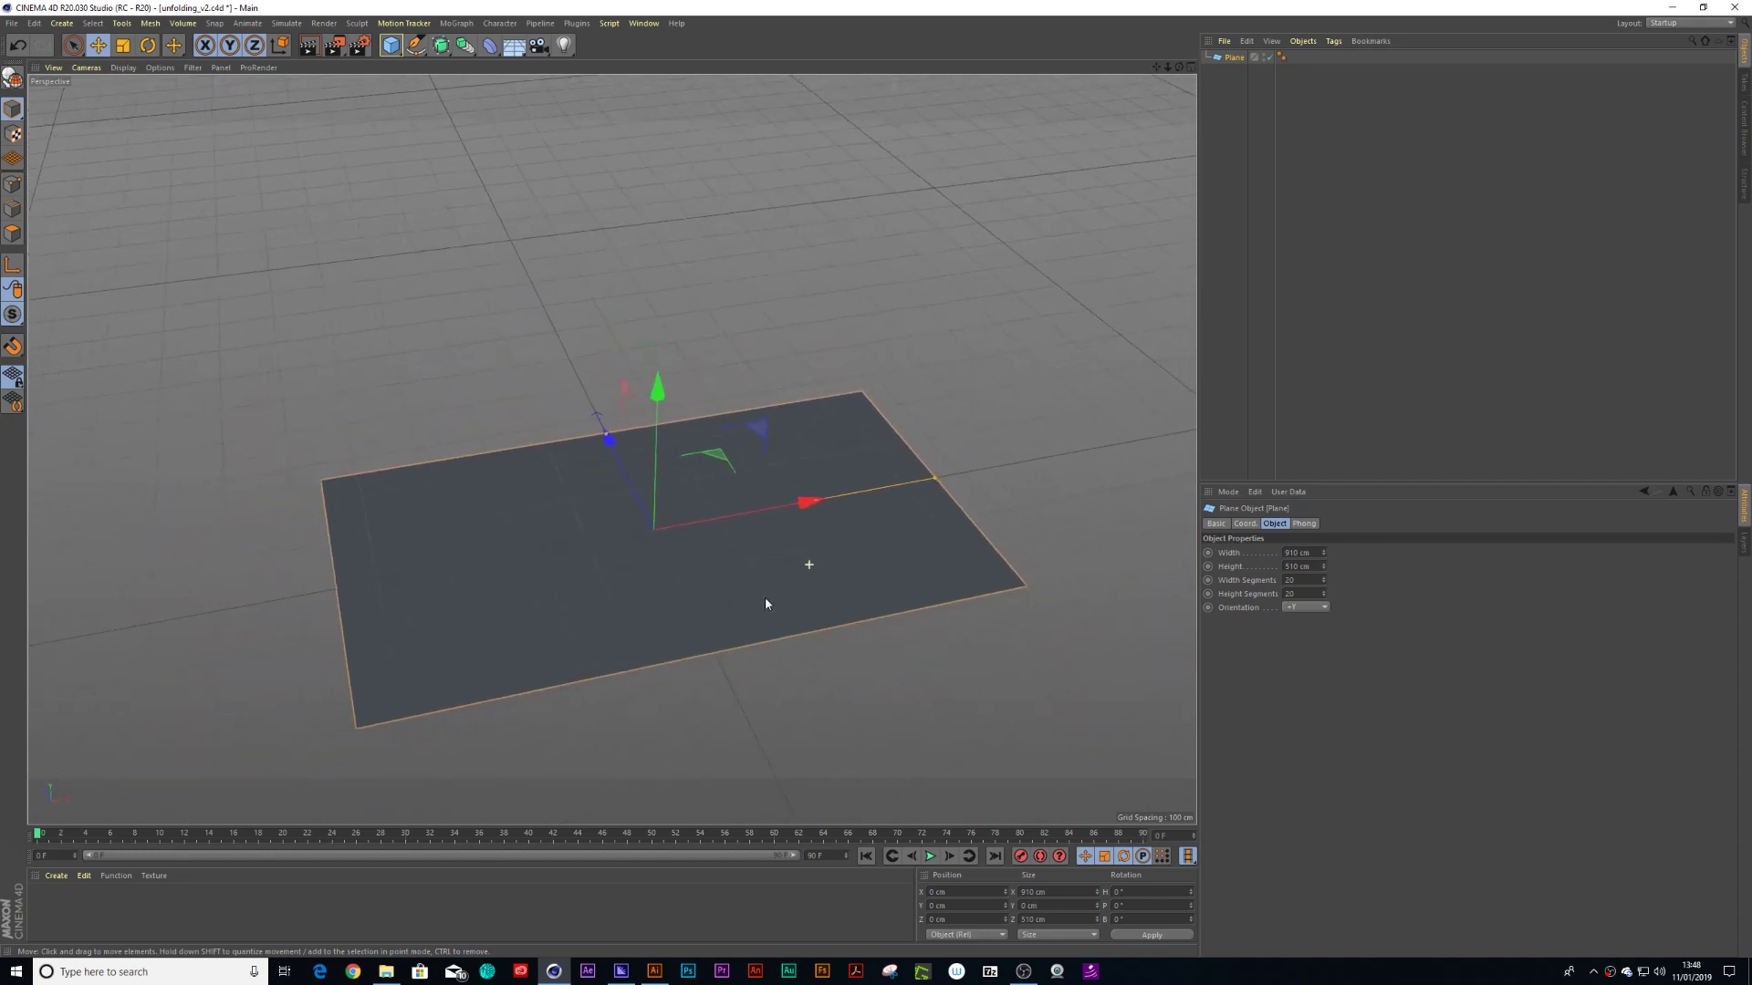
pyautogui.keyDown('alt'); pyautogui.moveTo(753, 584); pyautogui.dragTo(792, 533, button='middle'); pyautogui.keyUp('alt')
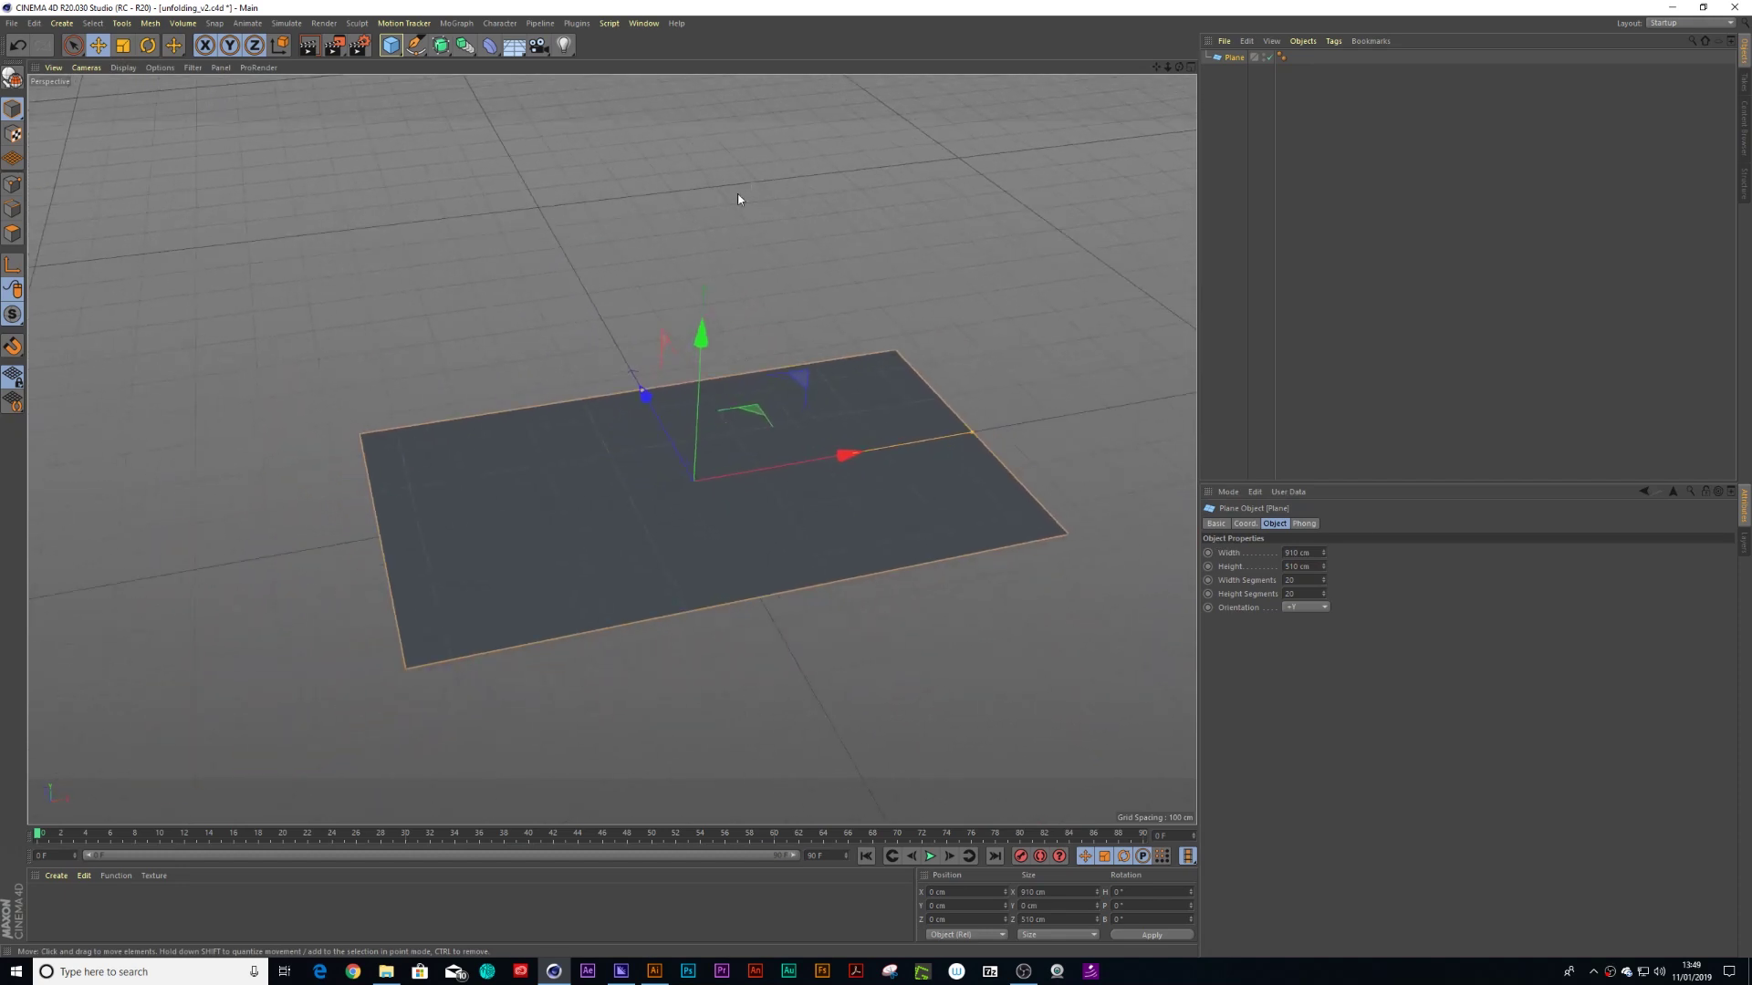
# Create a teal material with reflectance turned off and apply it to the plane
pyautogui.doubleClick(59, 892)
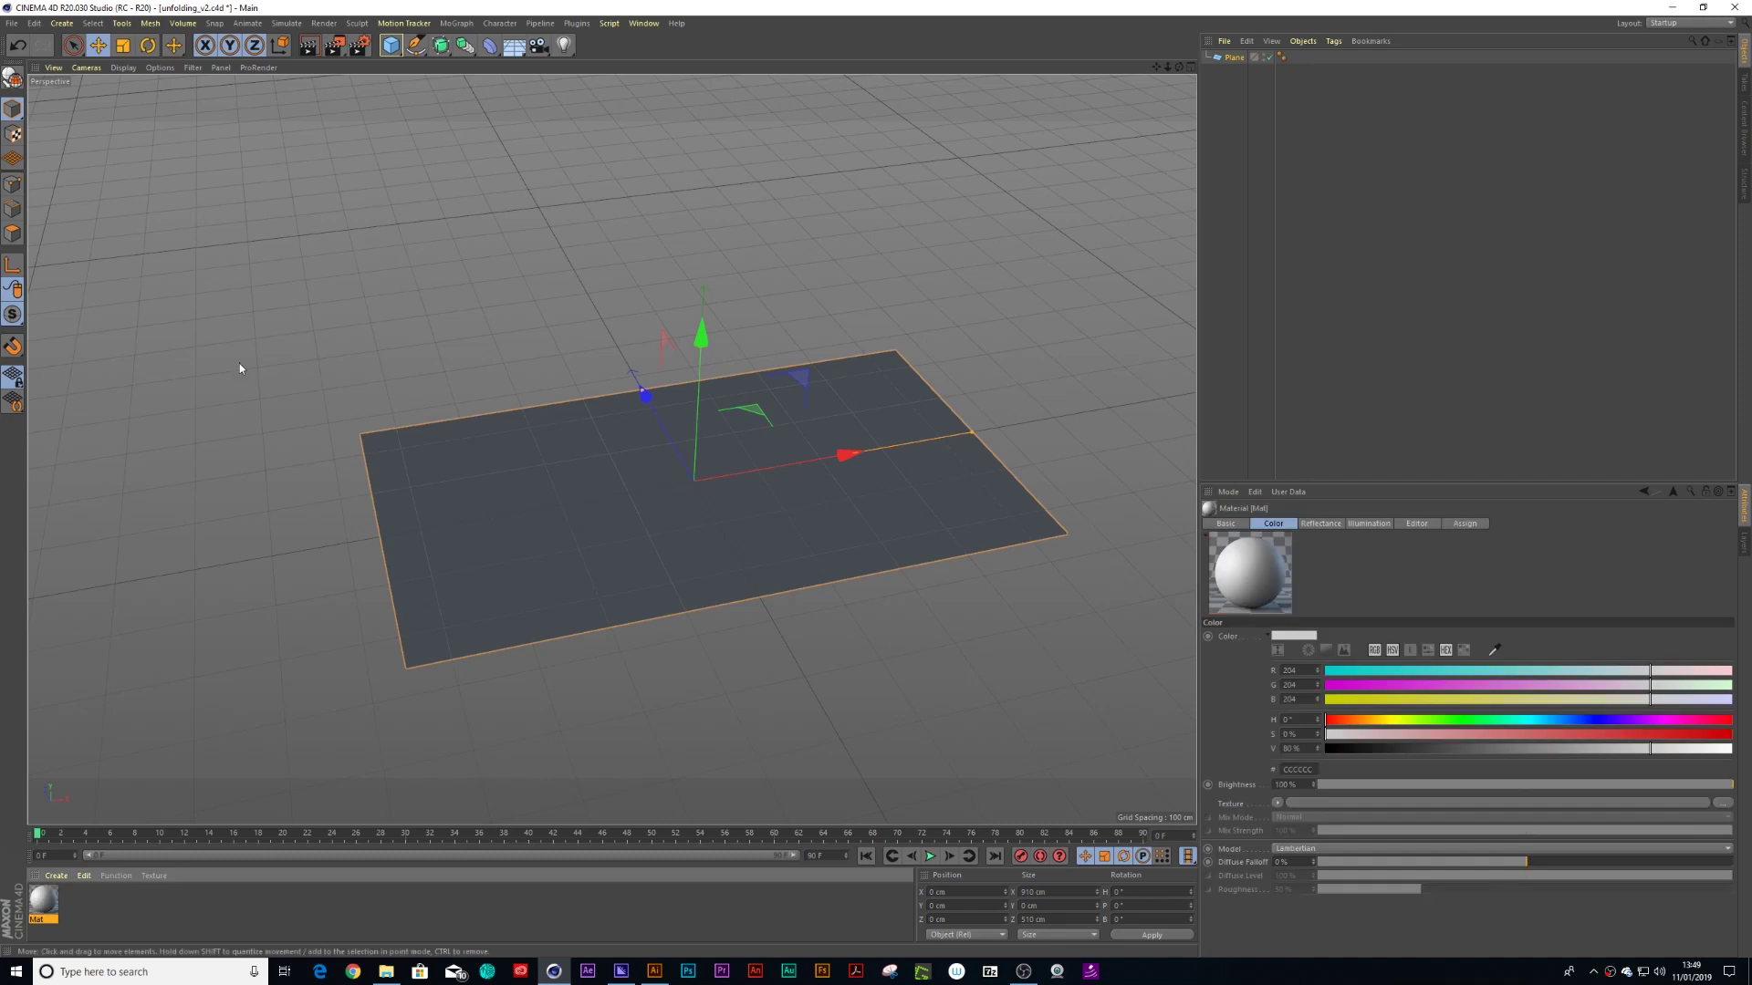
pyautogui.doubleClick(44, 899)
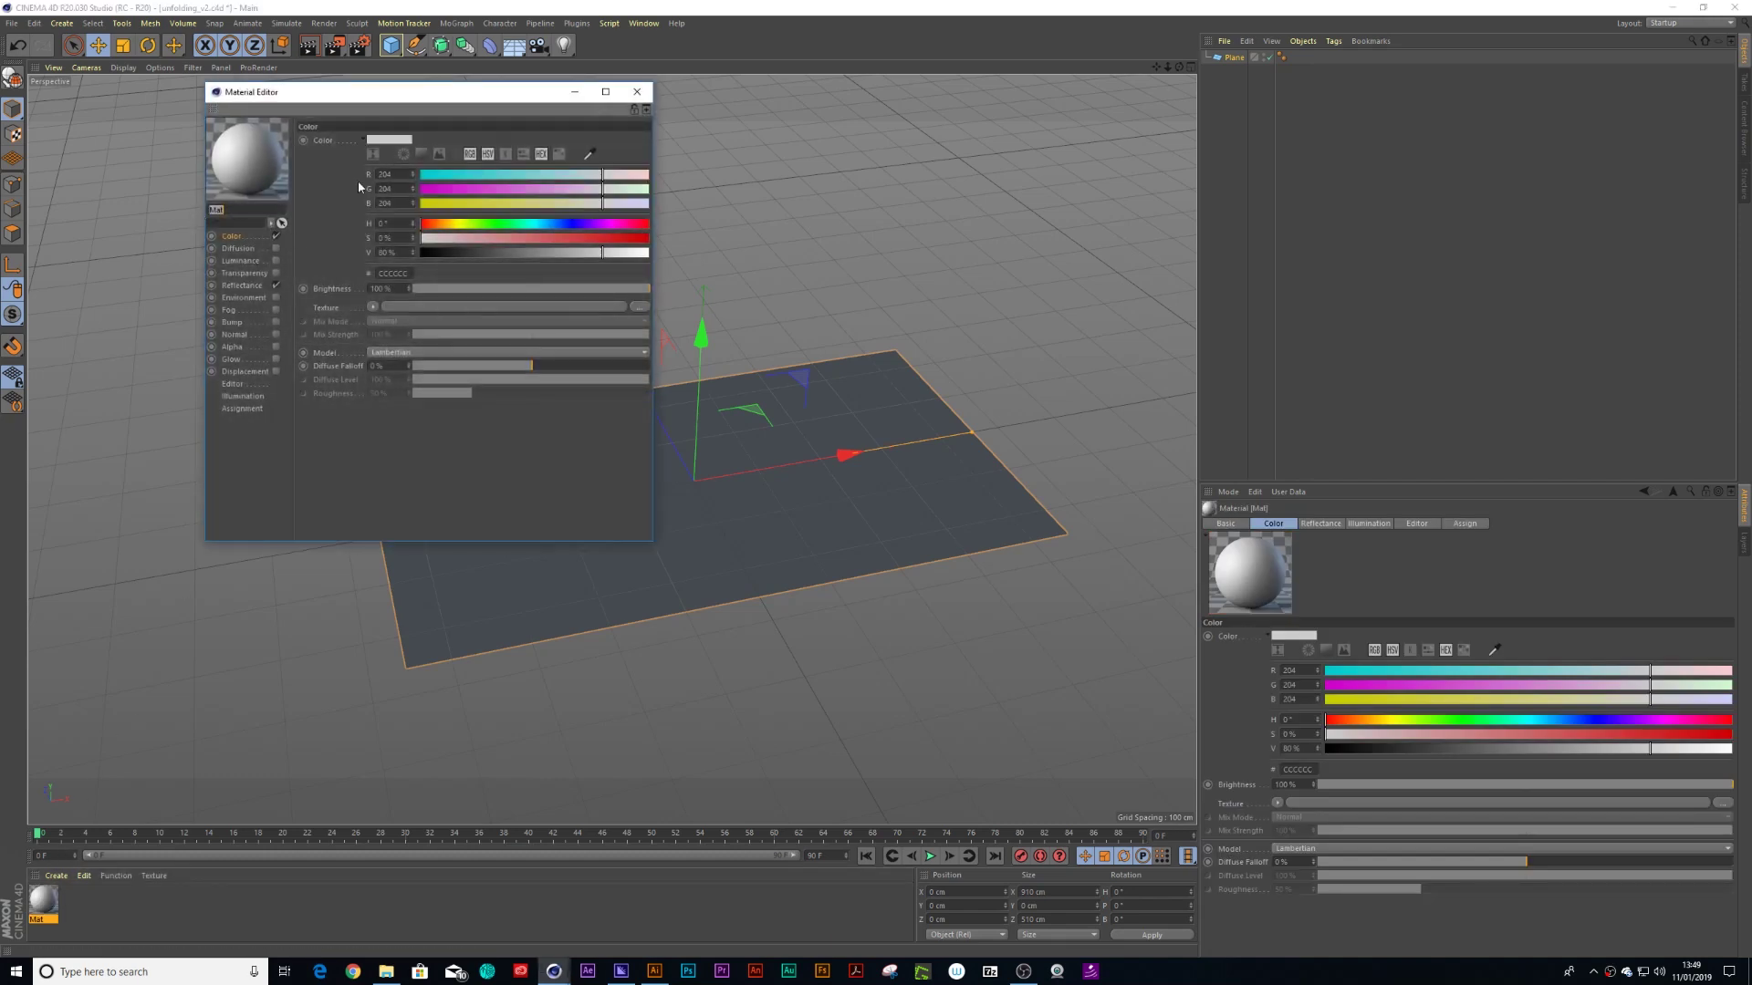
pyautogui.click(275, 285)
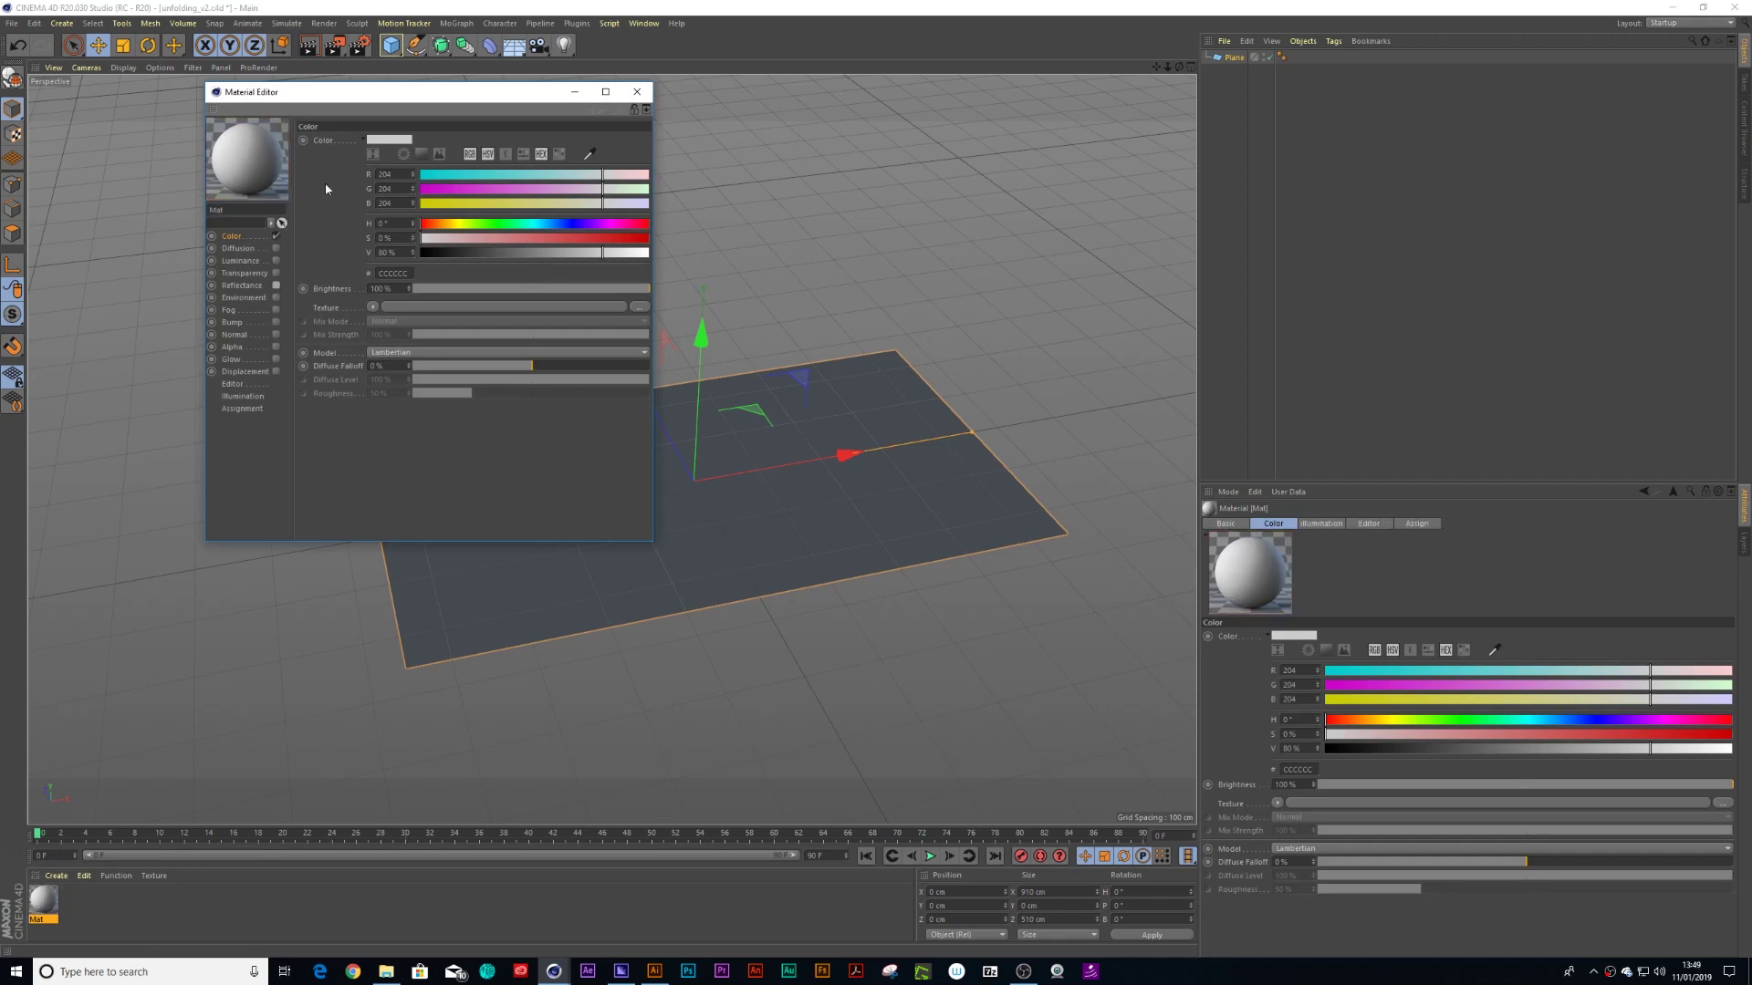
pyautogui.click(421, 154)
pyautogui.click(520, 242)
pyautogui.click(480, 204)
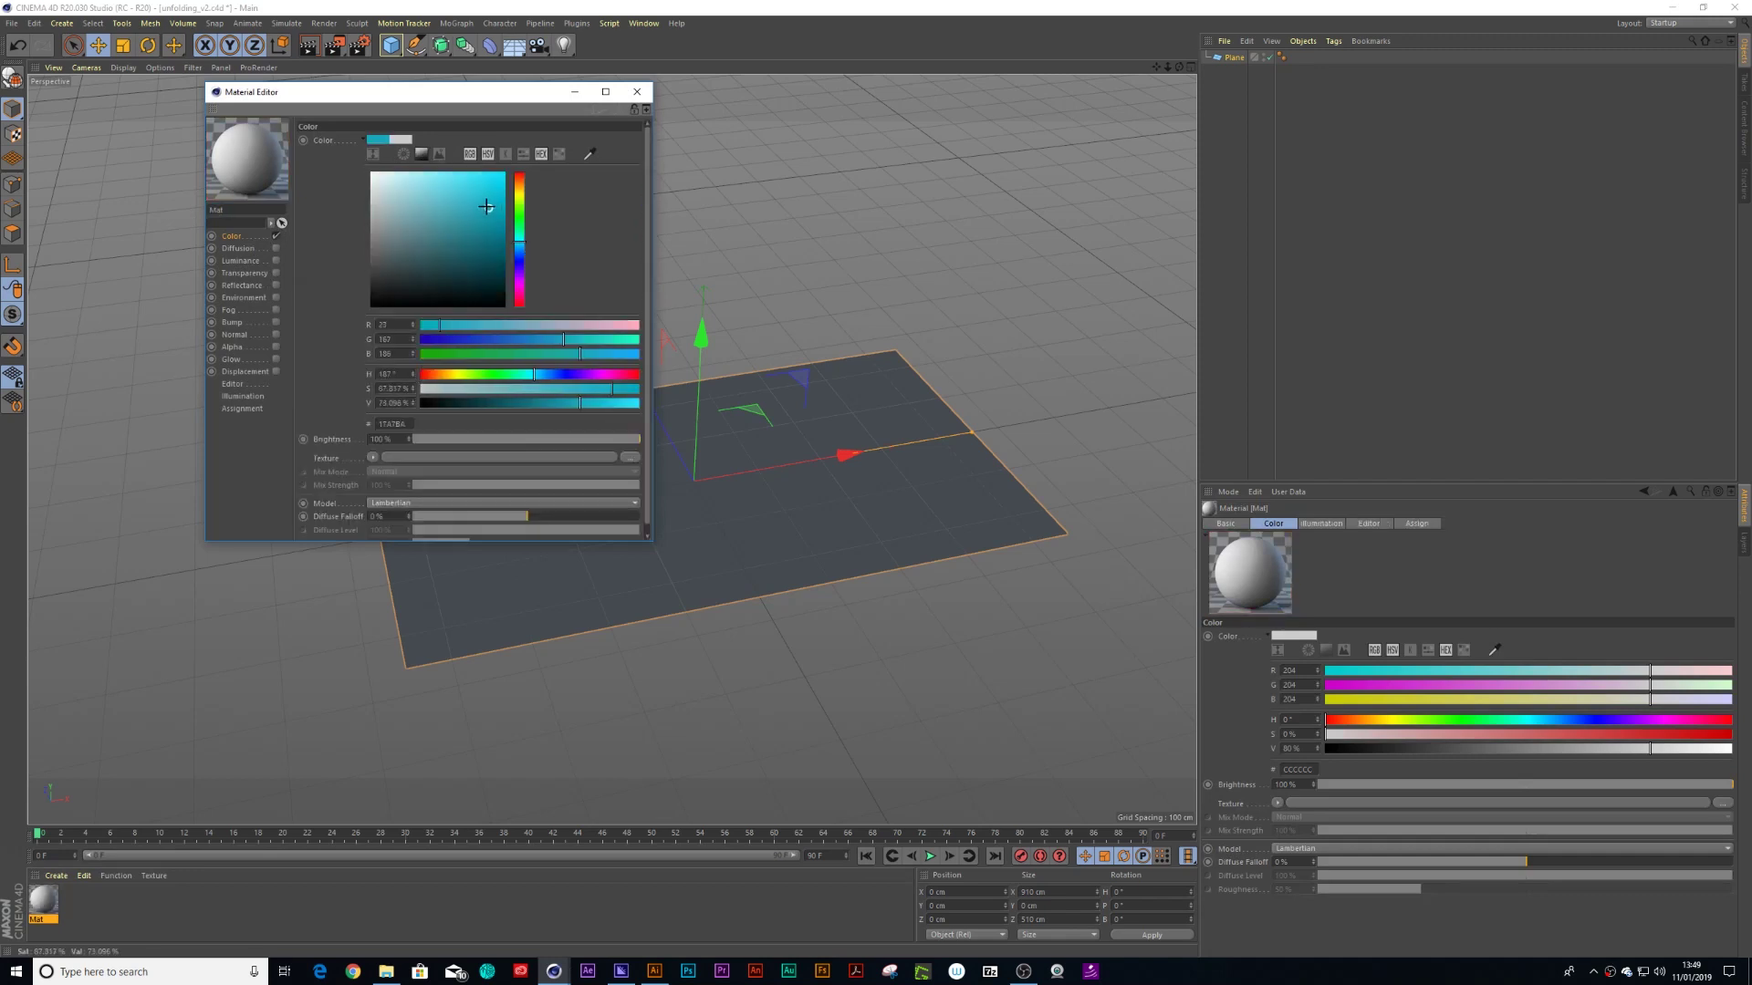
pyautogui.click(637, 91)
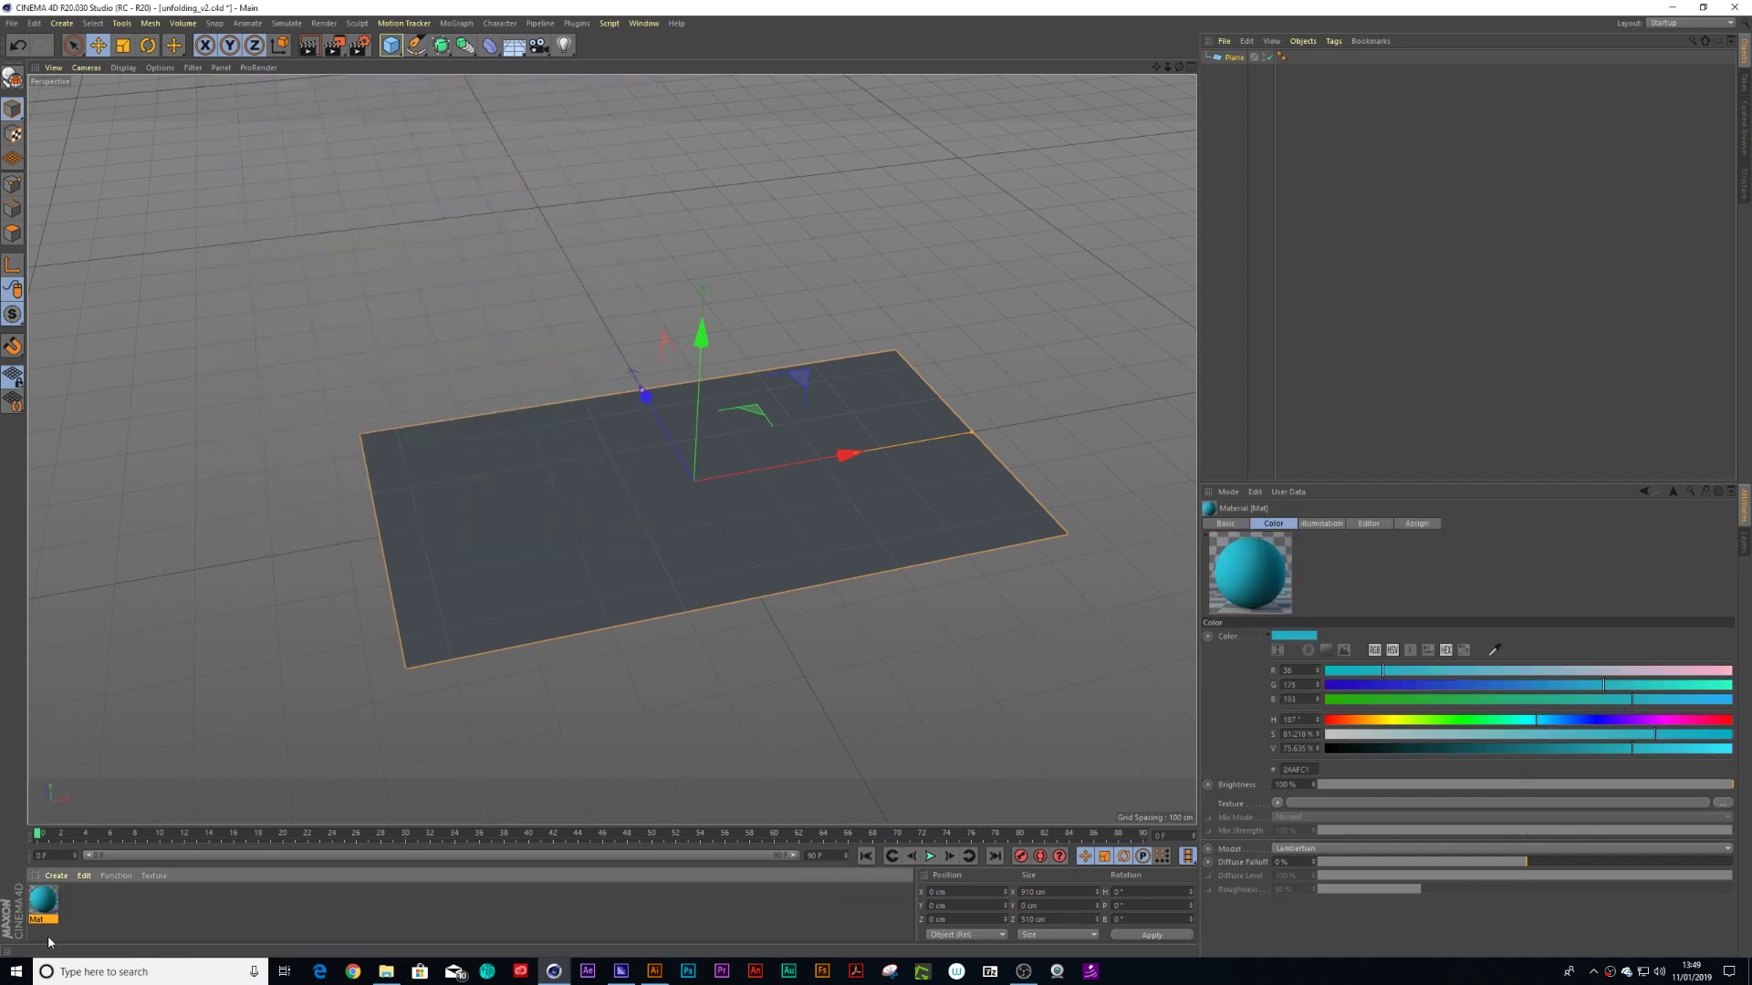
pyautogui.moveTo(581, 578); pyautogui.dragTo(587, 593)
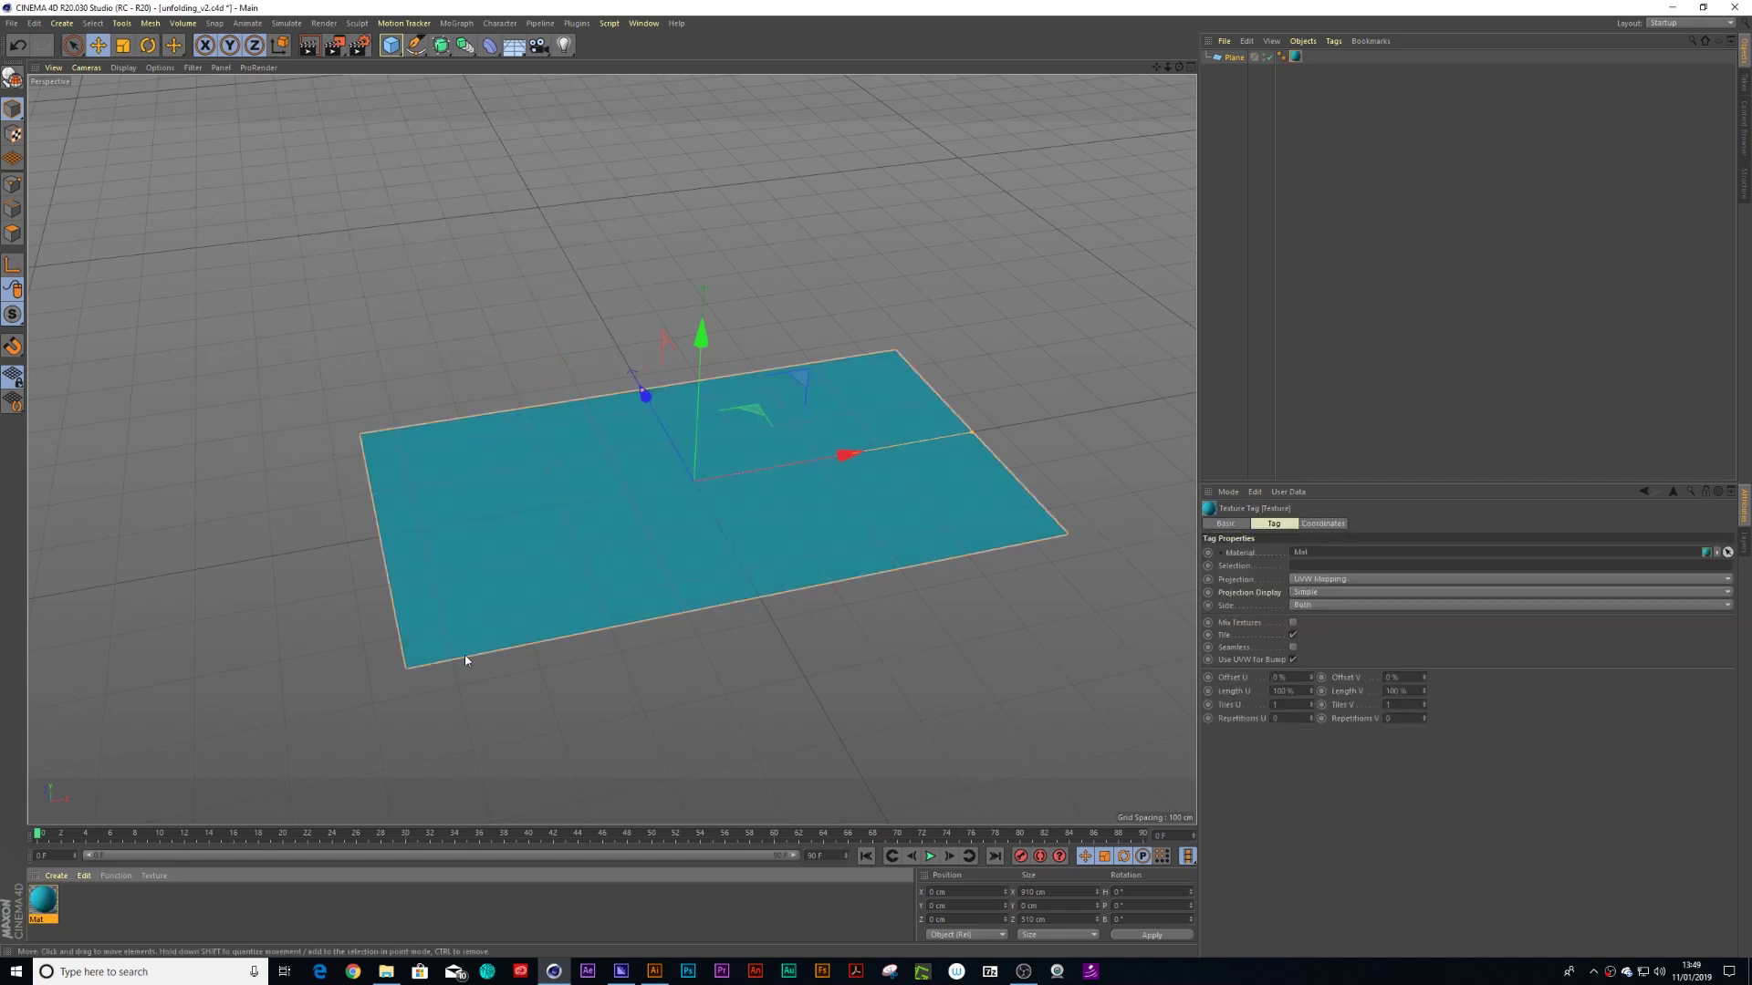
# Create a second material with color and reflectance turned off and only white luminance enabled
pyautogui.click(56, 875)
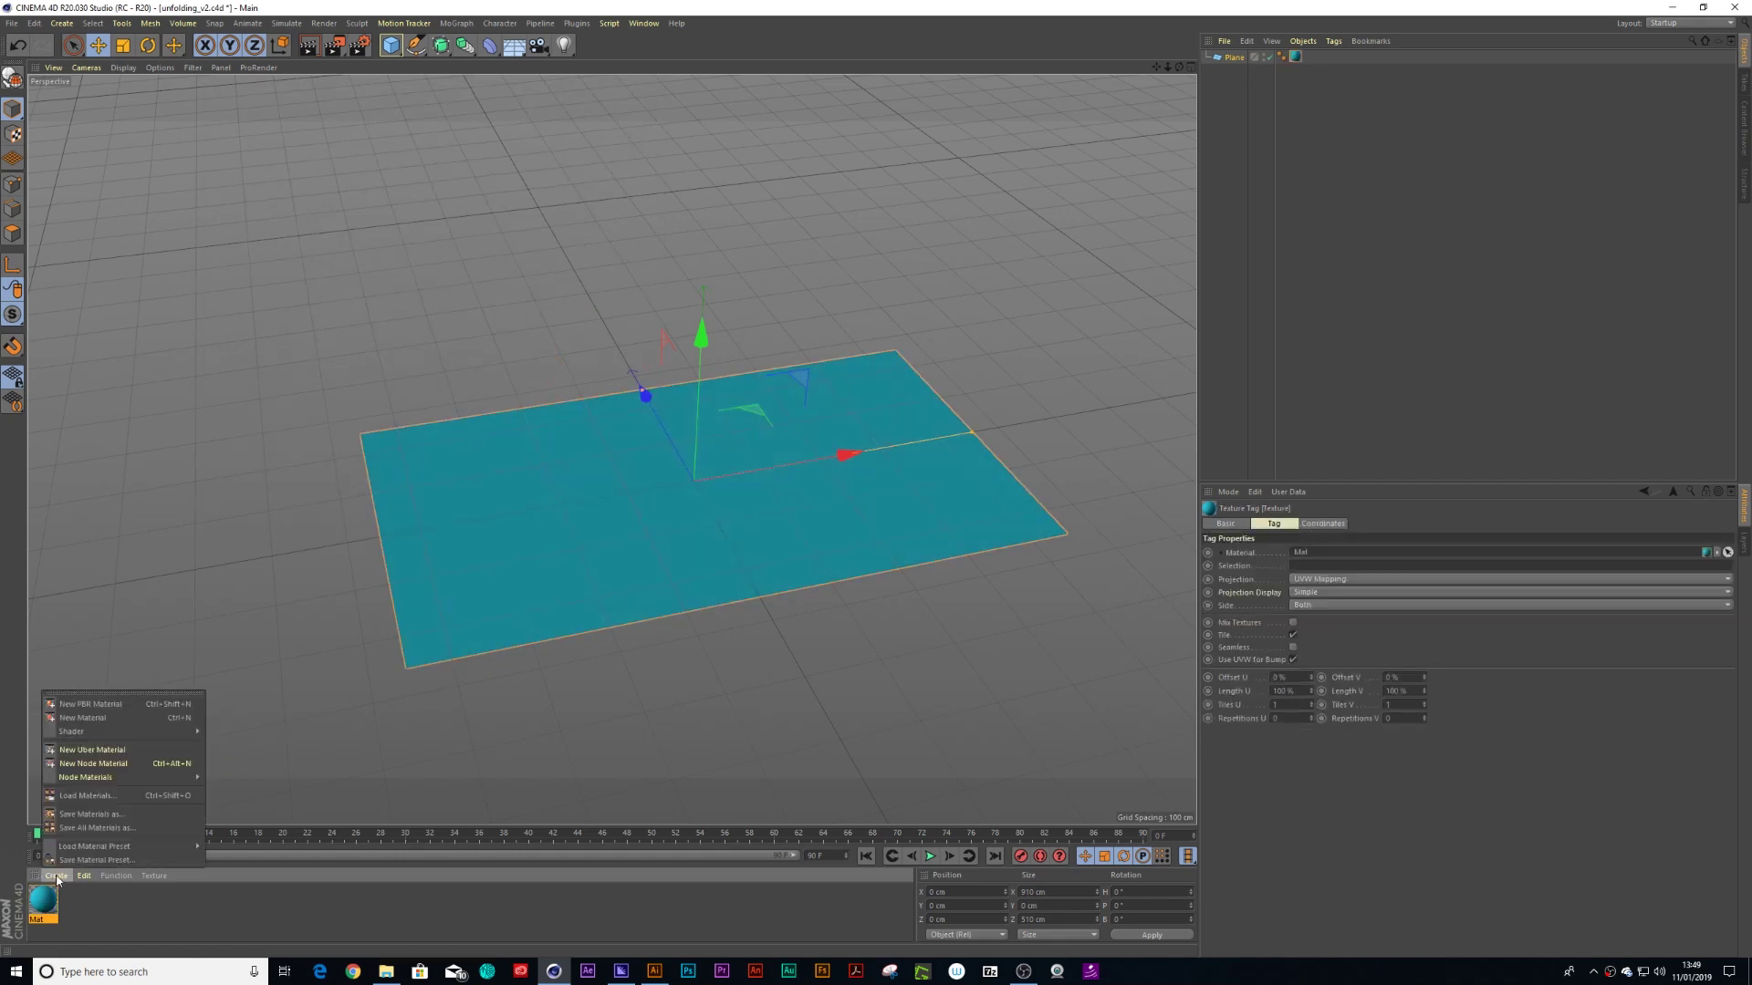
pyautogui.click(109, 719)
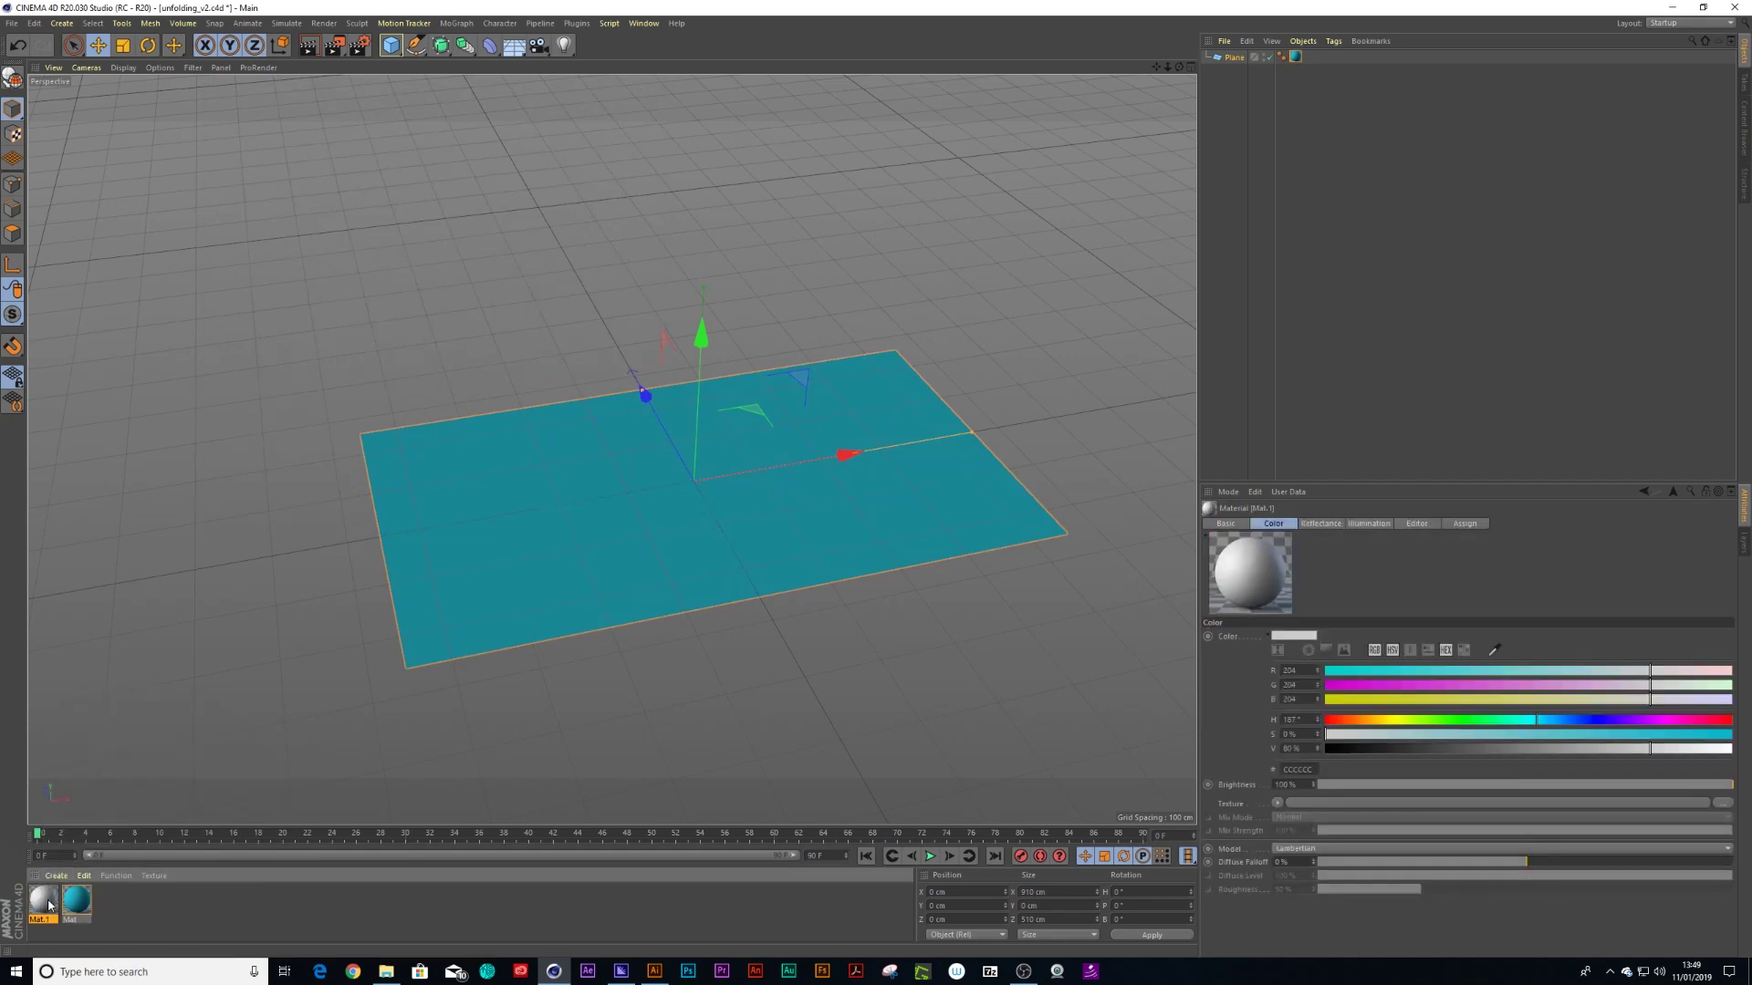
pyautogui.doubleClick(42, 901)
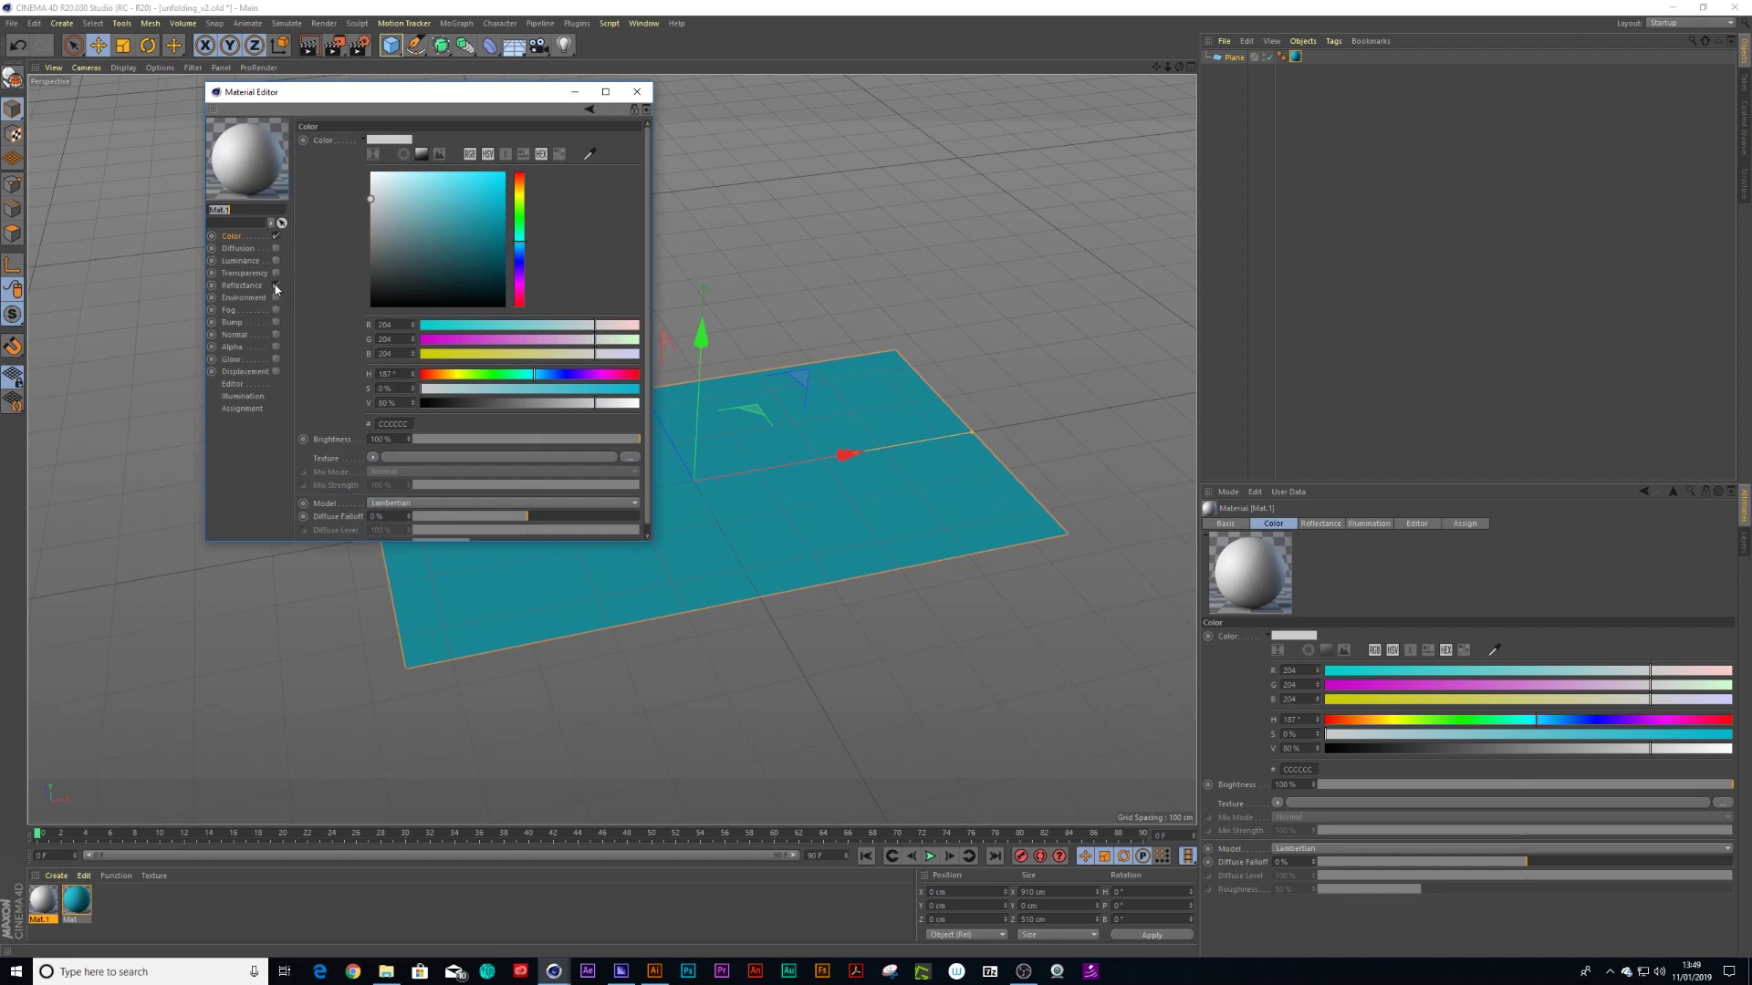
pyautogui.click(276, 285)
pyautogui.click(276, 236)
pyautogui.click(276, 261)
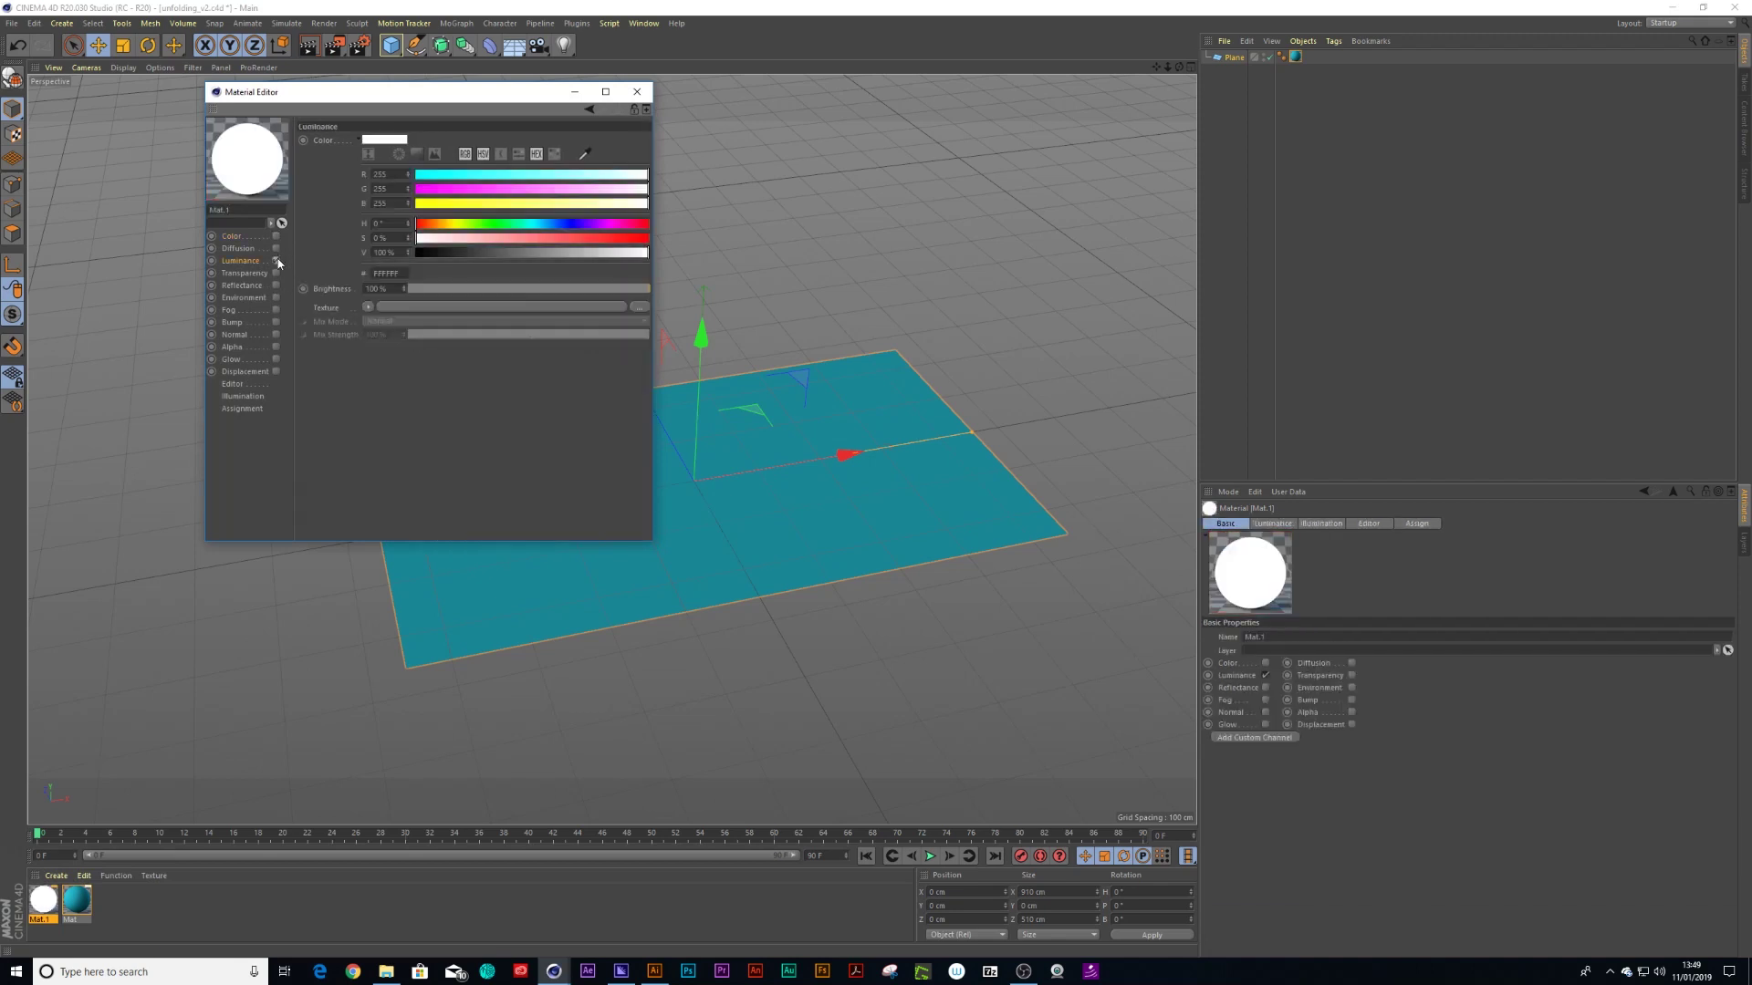
# Enable alpha on the white luminance material with the rocket_v2-01 image as texture, and apply the material to the plane
pyautogui.click(277, 346)
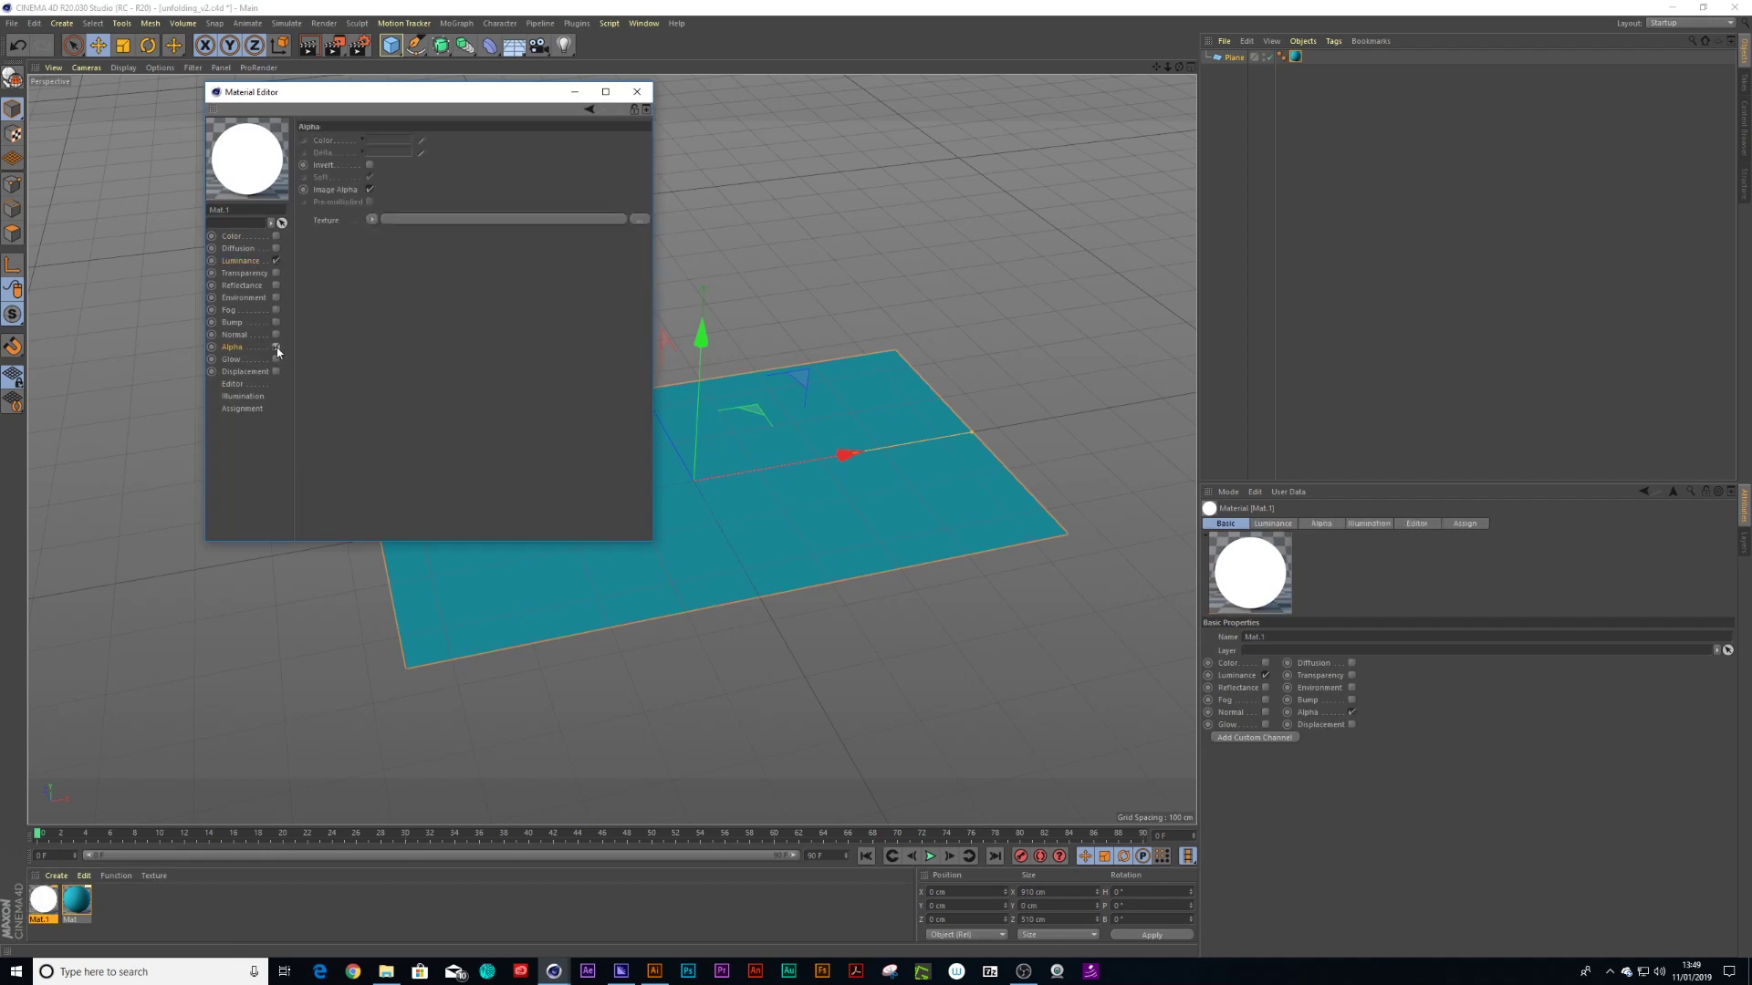
pyautogui.click(639, 220)
pyautogui.click(684, 219)
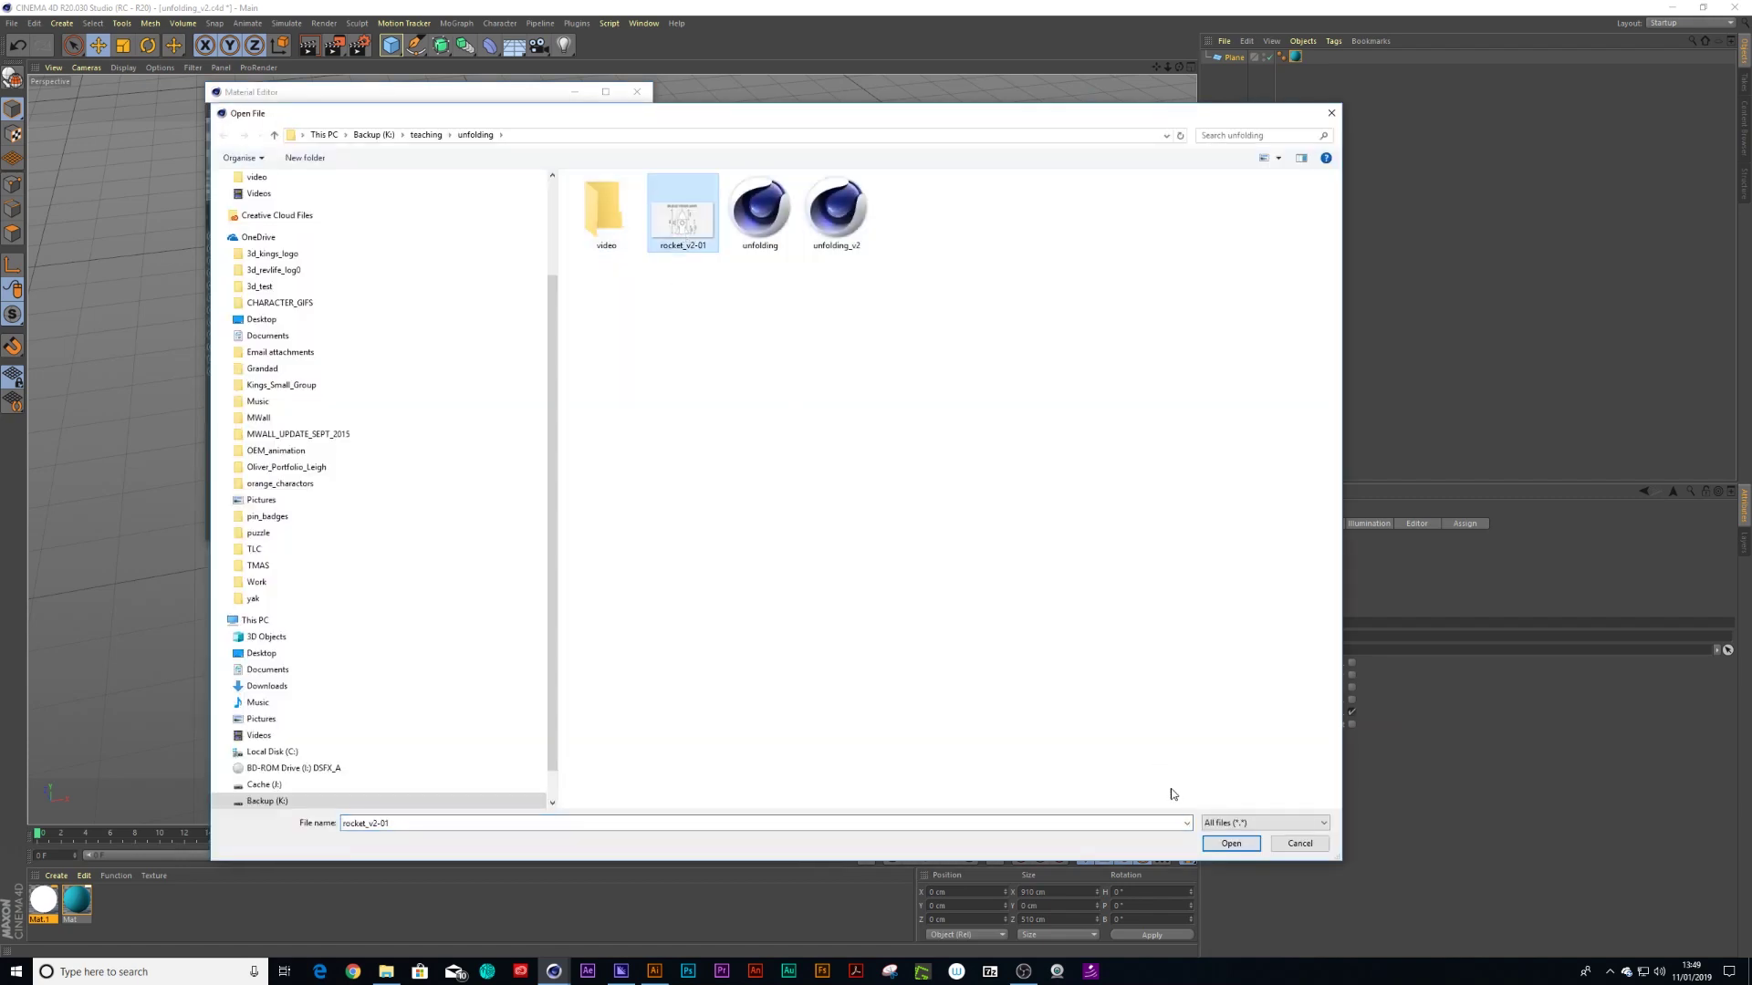
pyautogui.click(1230, 843)
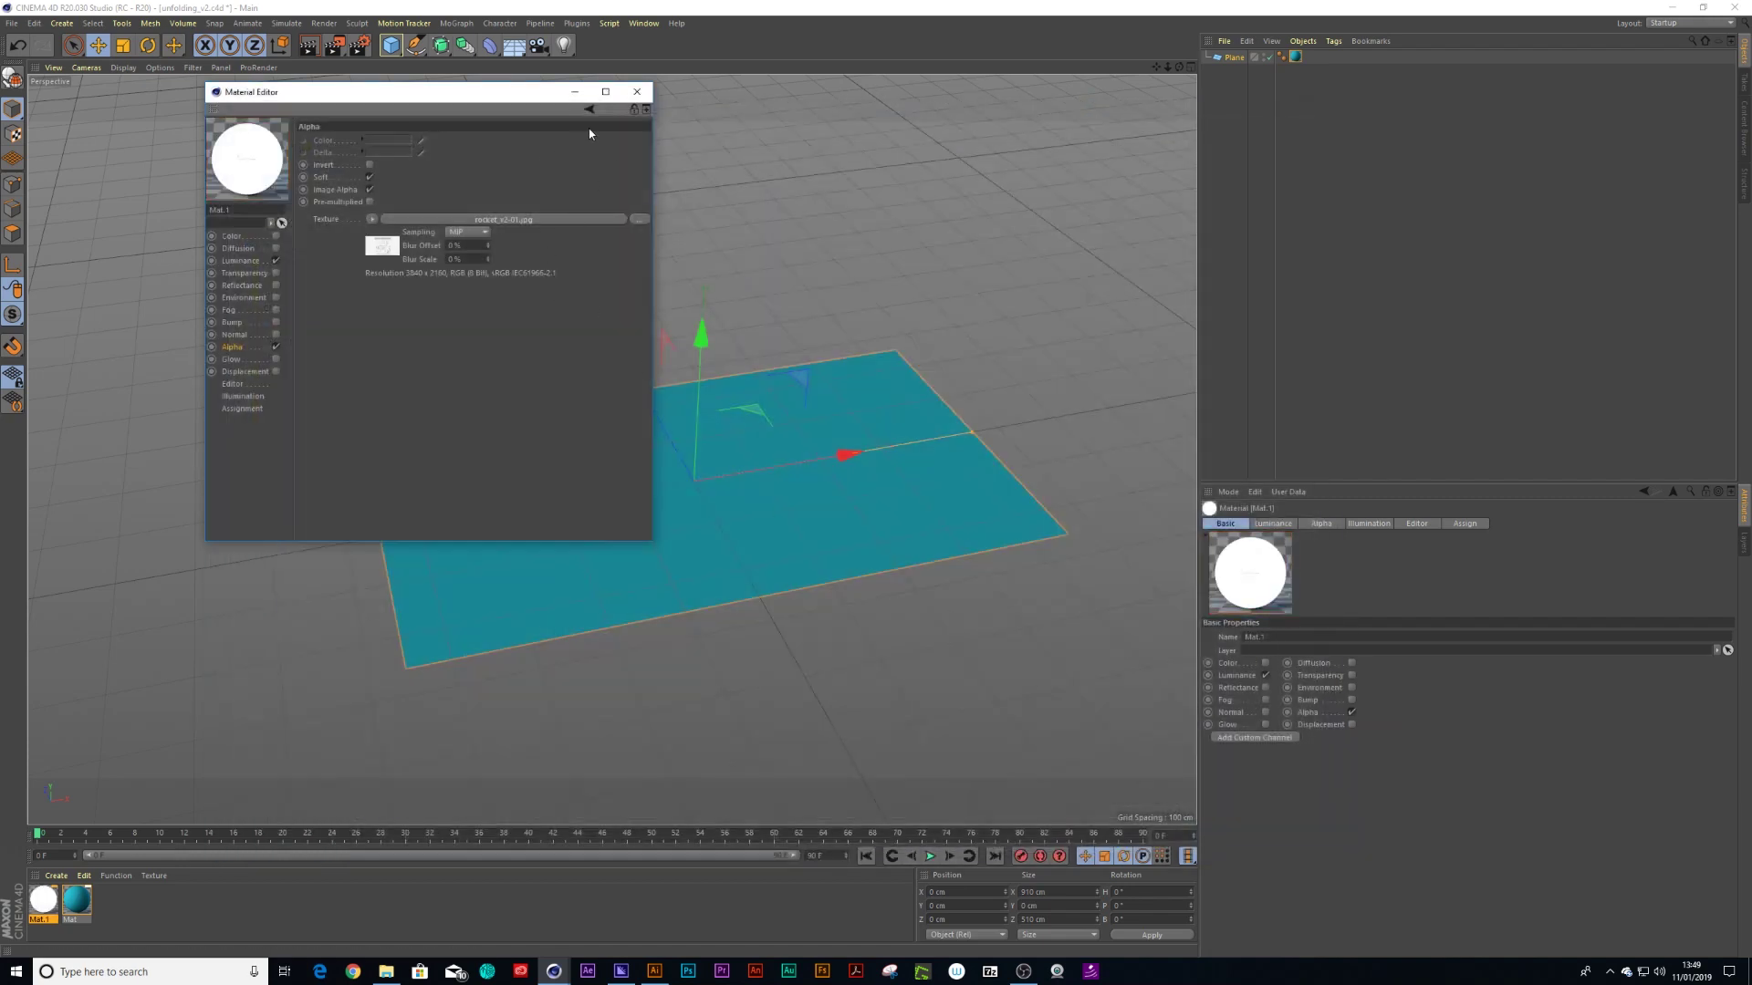
pyautogui.click(637, 93)
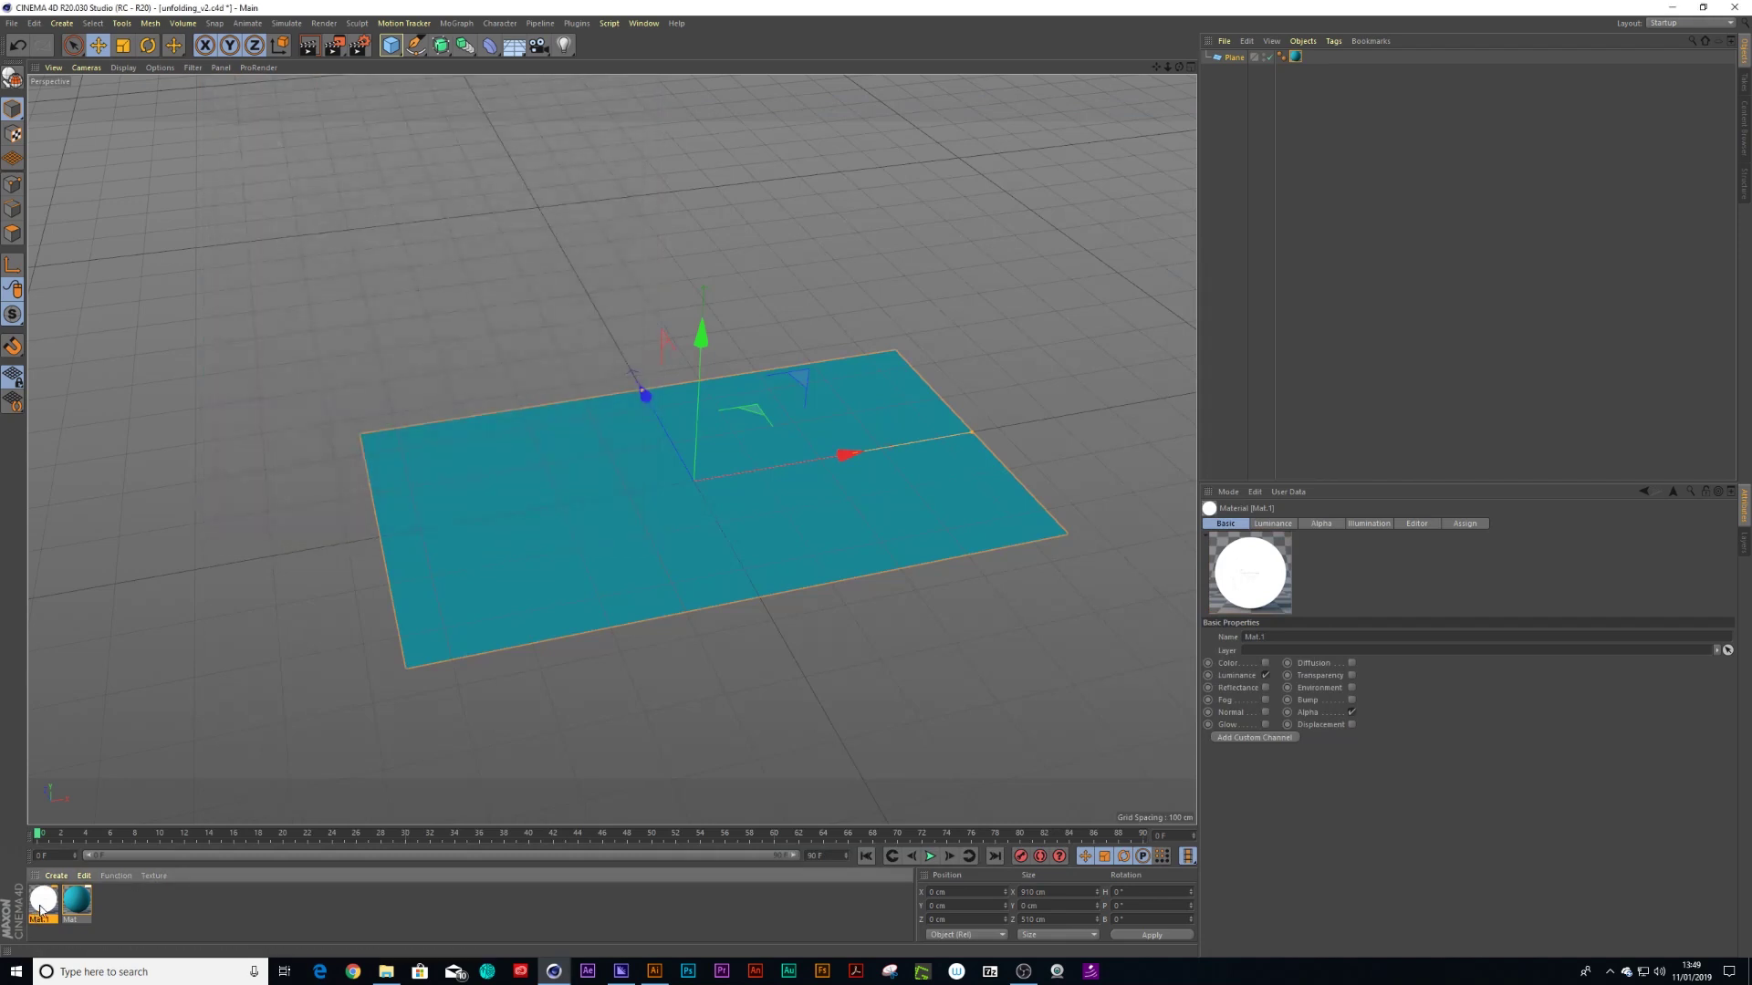
pyautogui.moveTo(1304, 68); pyautogui.dragTo(1245, 60)
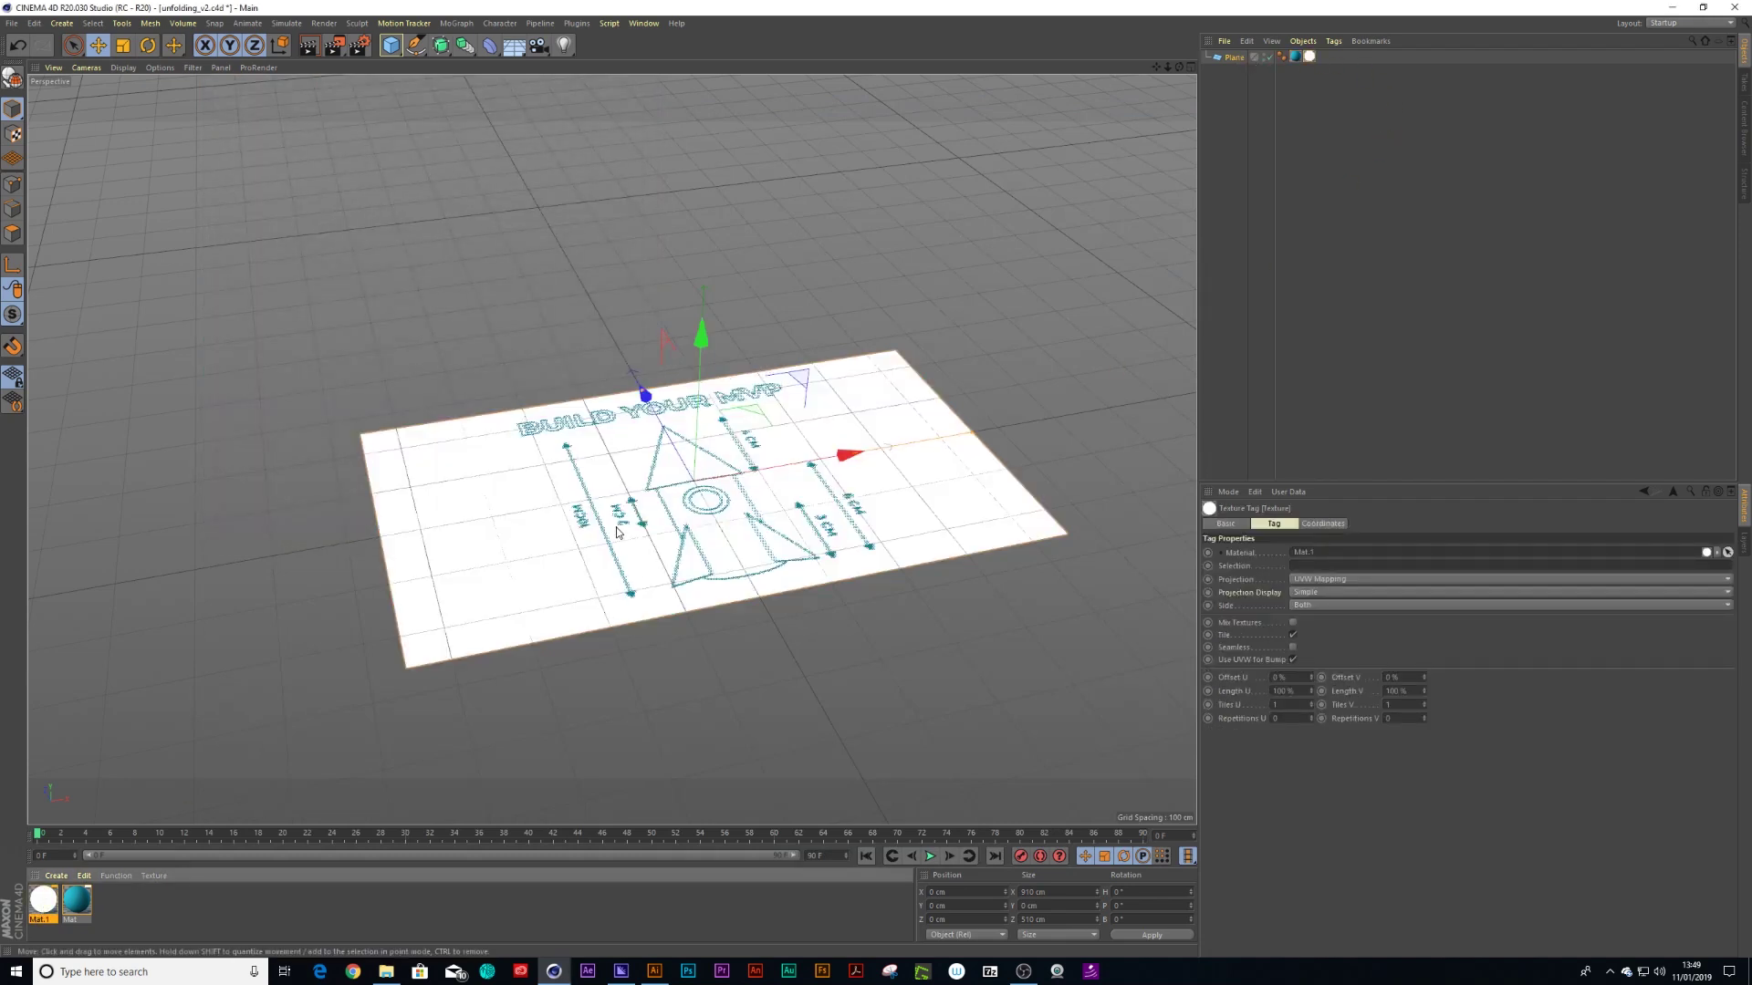
pyautogui.moveTo(679, 545)
pyautogui.keyDown('alt'); pyautogui.mouseDown(button='right')
pyautogui.moveTo(797, 497)
pyautogui.moveTo(680, 547)
pyautogui.mouseUp(button='right'); pyautogui.keyUp('alt')
# Invert the alpha of the white luminance material so only the blueprint lines are drawn white
pyautogui.doubleClick(43, 901)
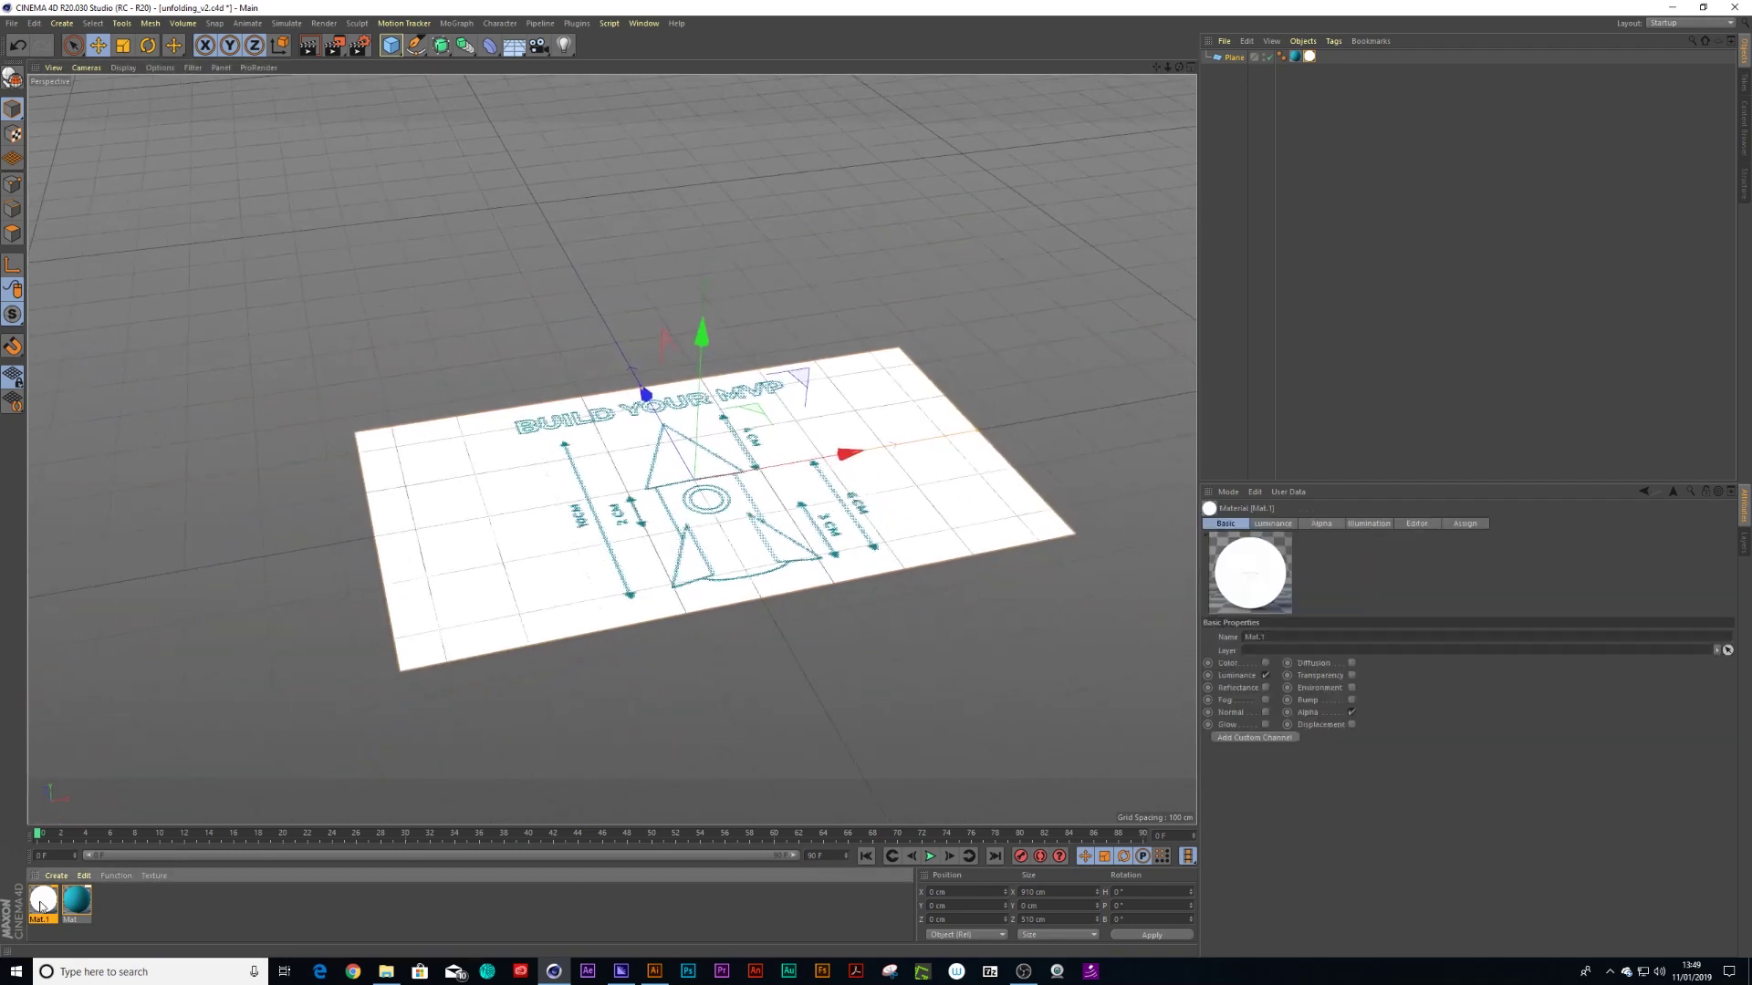
pyautogui.click(238, 348)
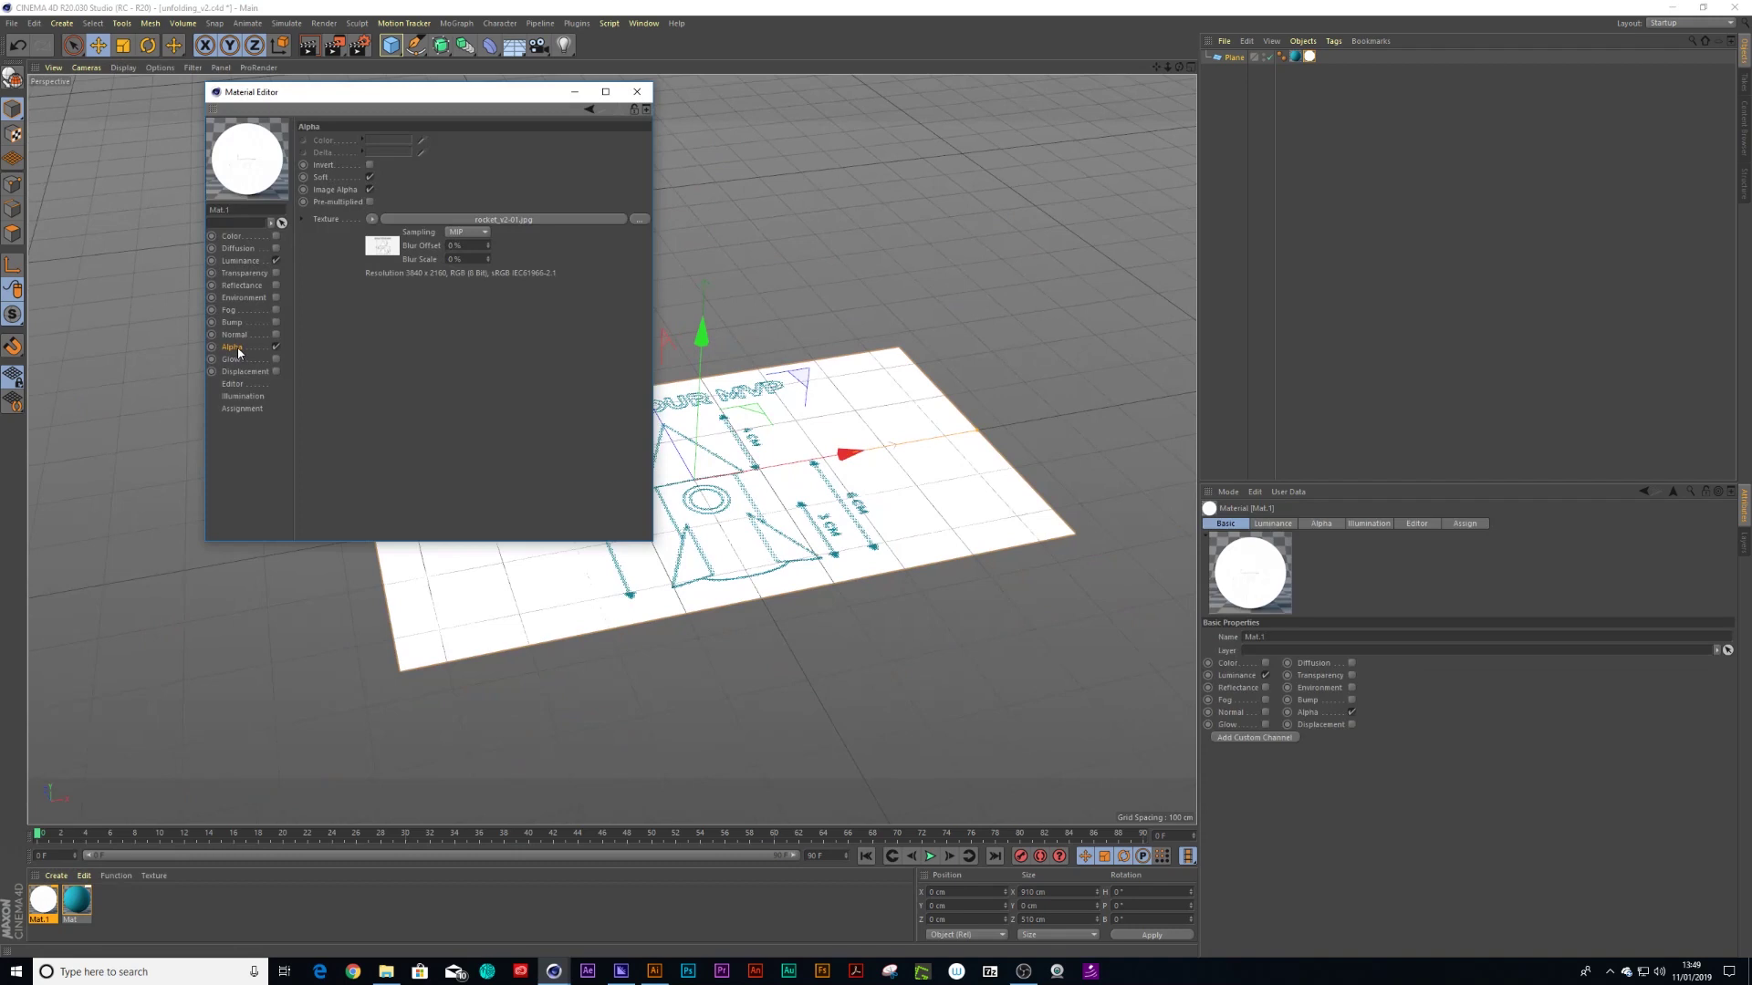
pyautogui.click(370, 165)
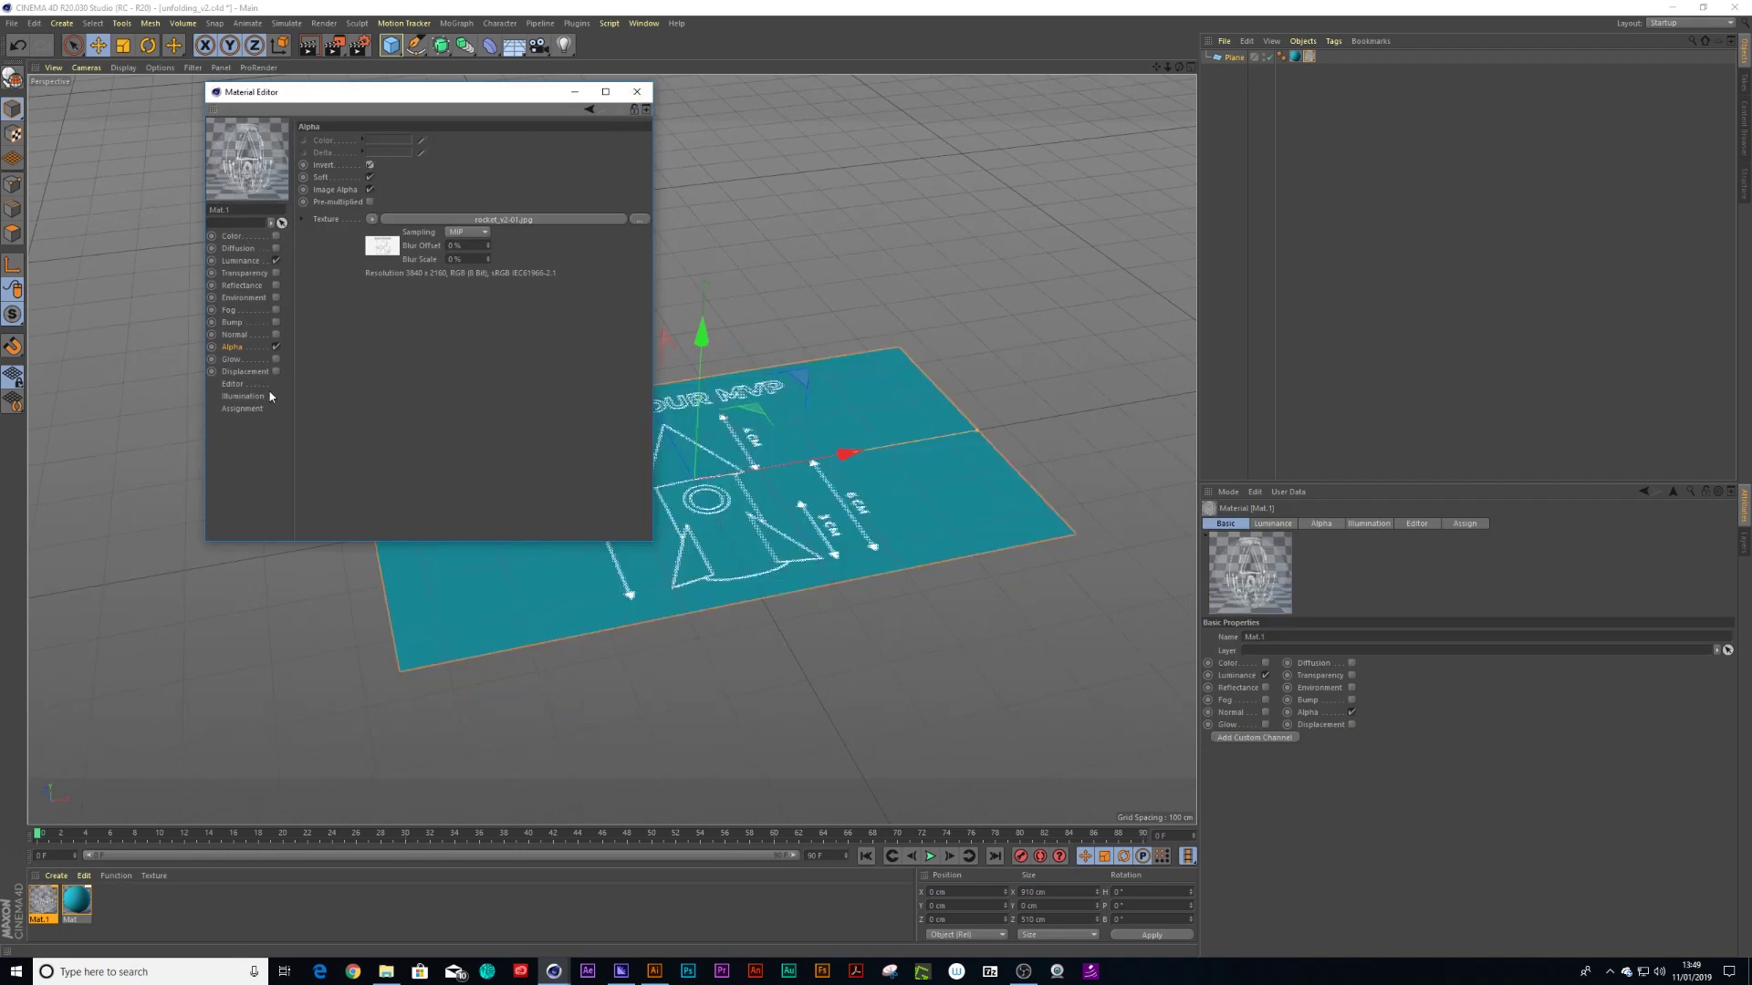
# Set the white line material's viewport texture preview size to 2048x2048 (16 MB)
pyautogui.moveTo(370, 92); pyautogui.dragTo(272, 107)
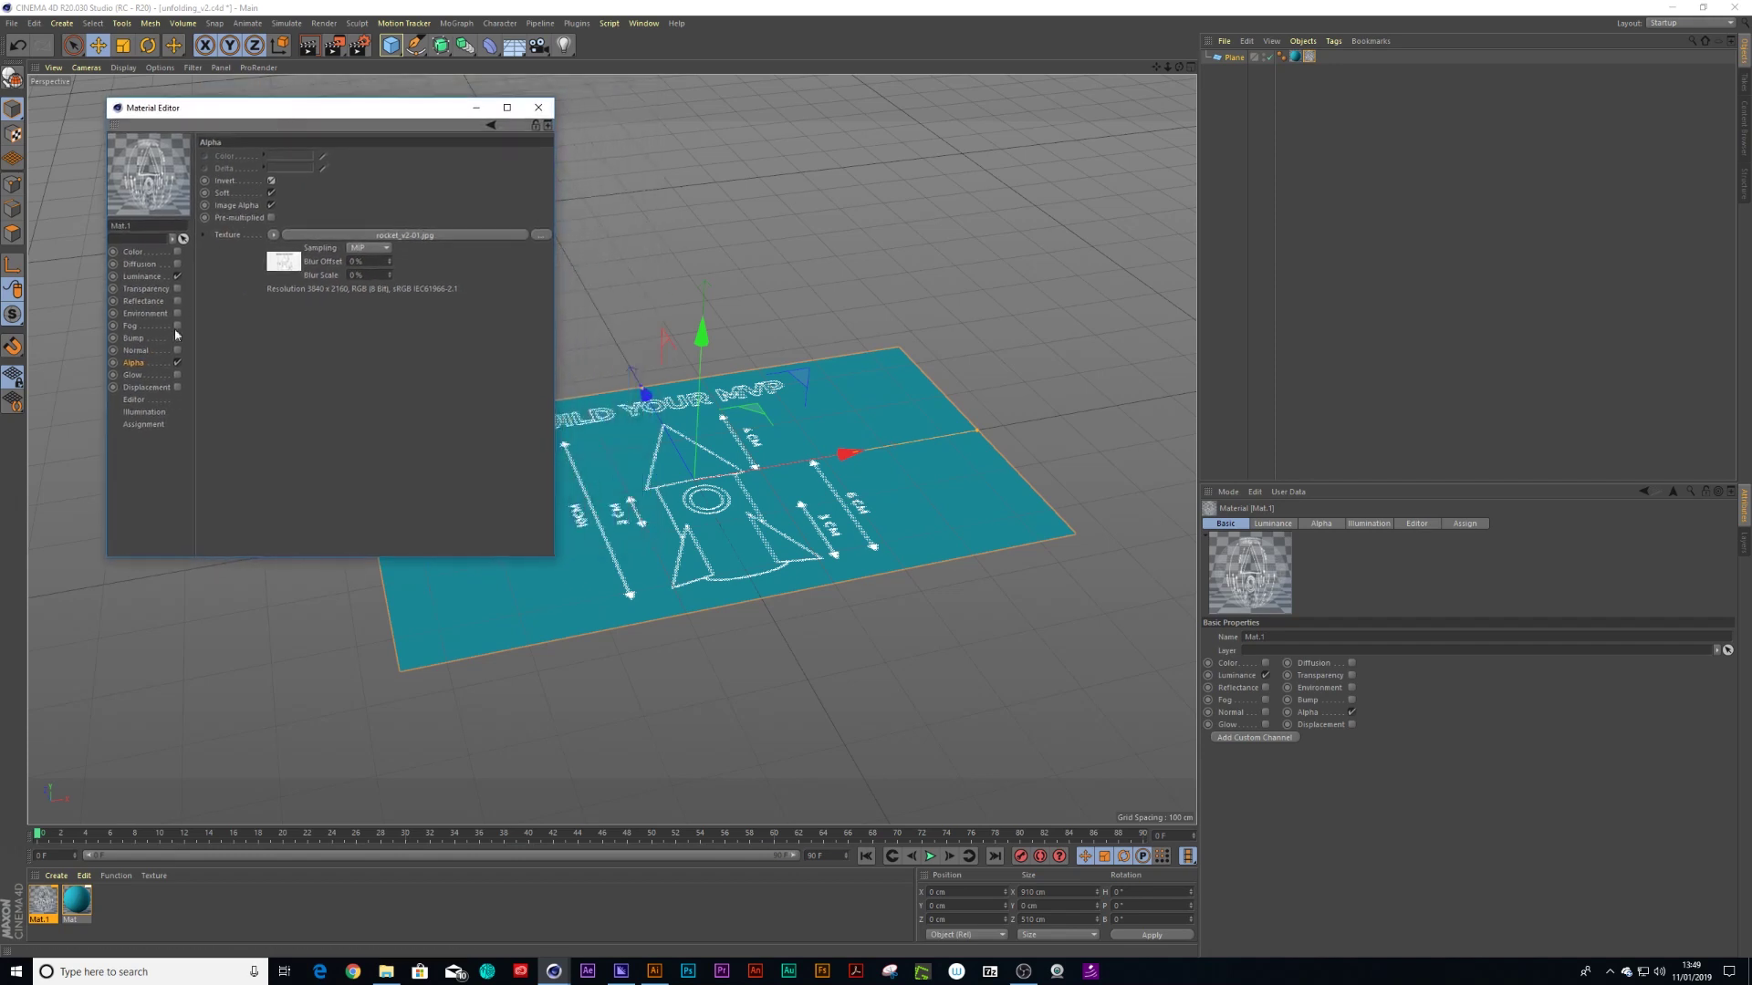
pyautogui.click(134, 401)
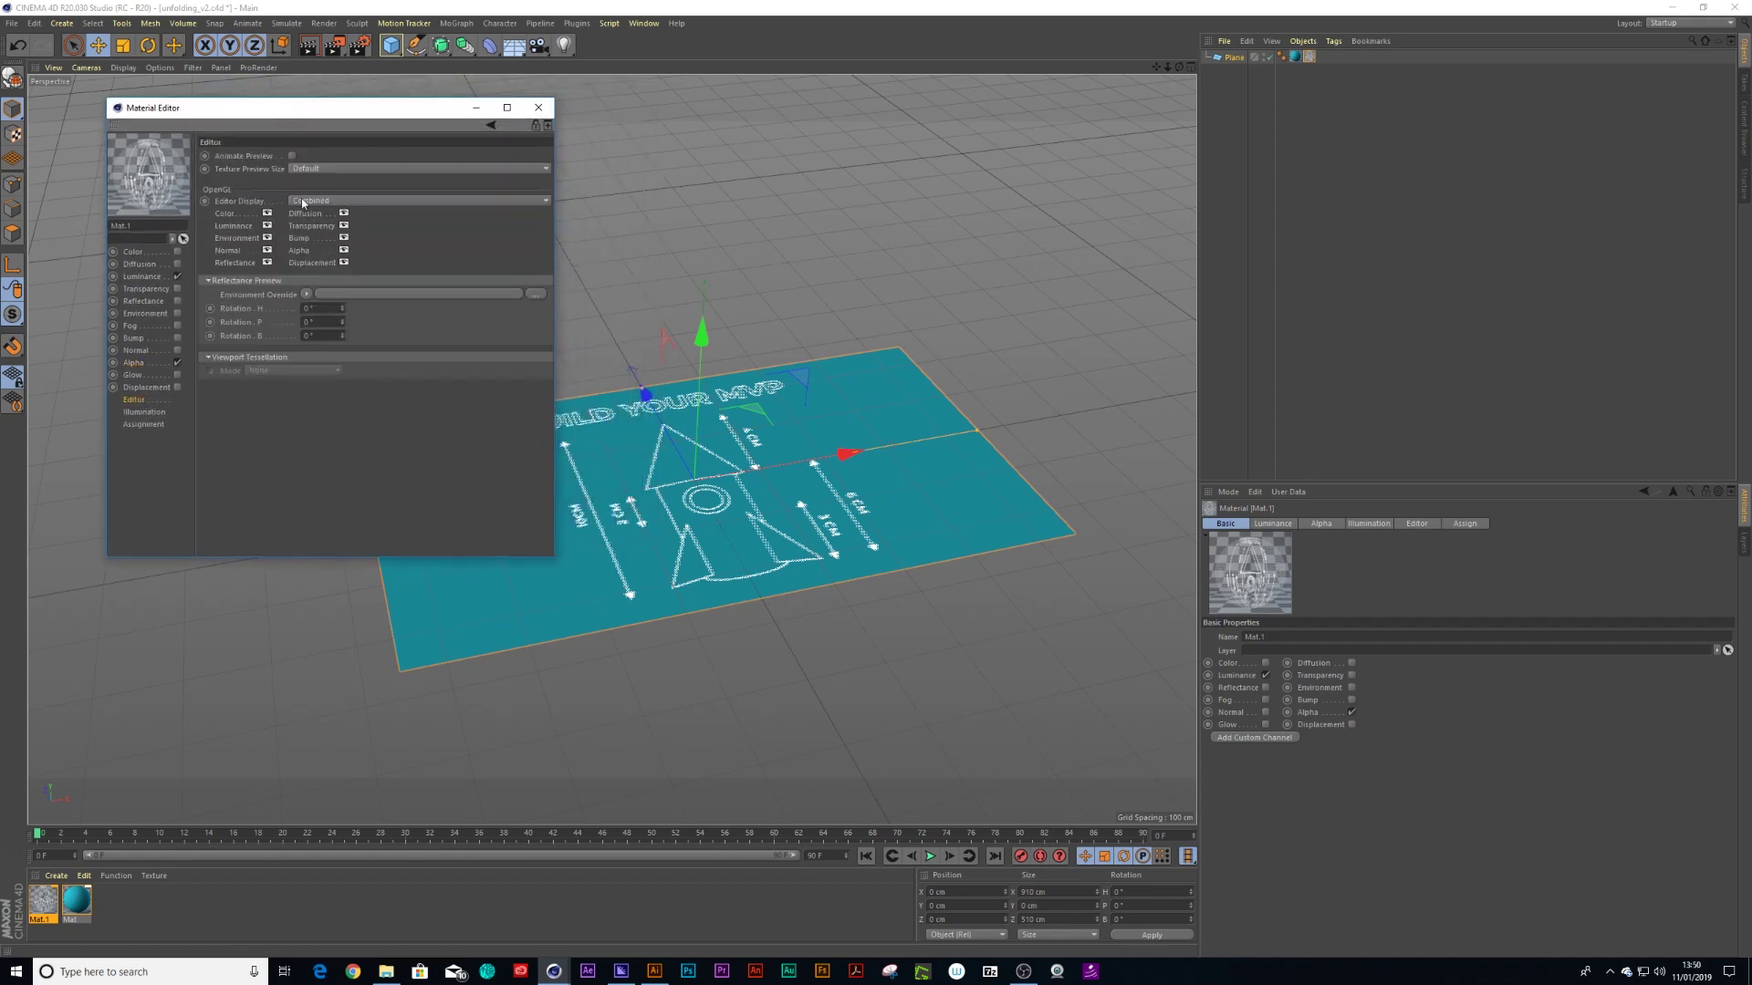
pyautogui.click(315, 168)
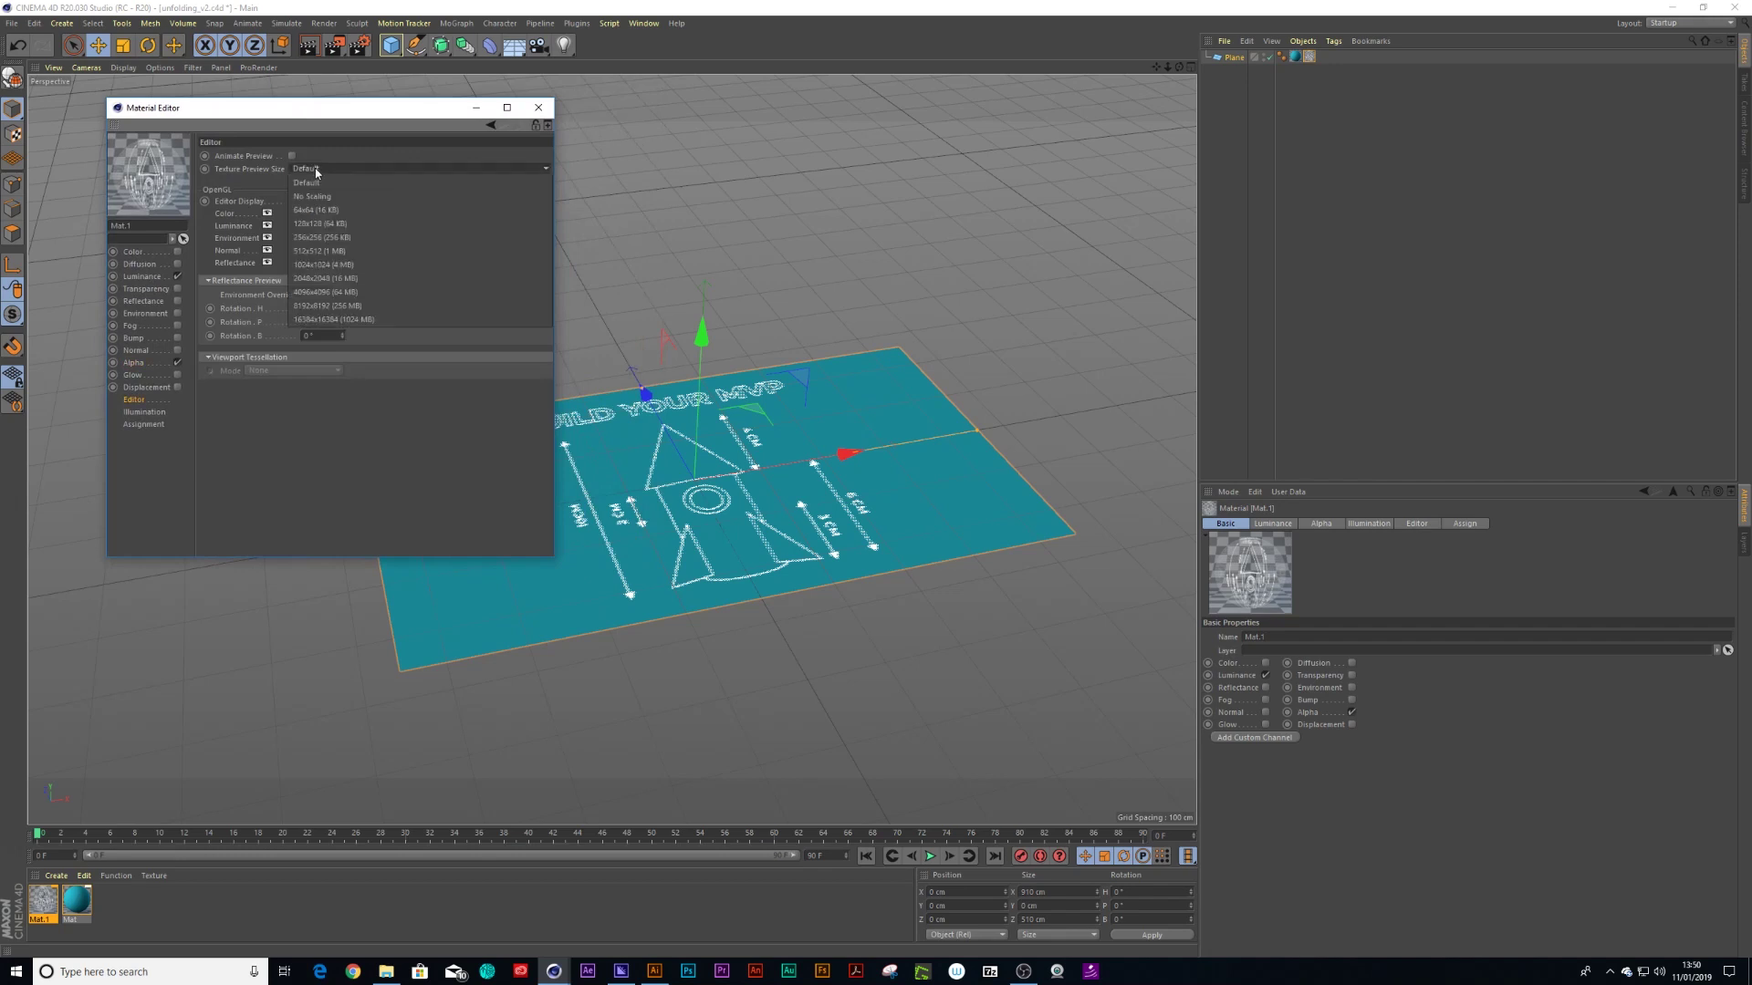
pyautogui.click(327, 278)
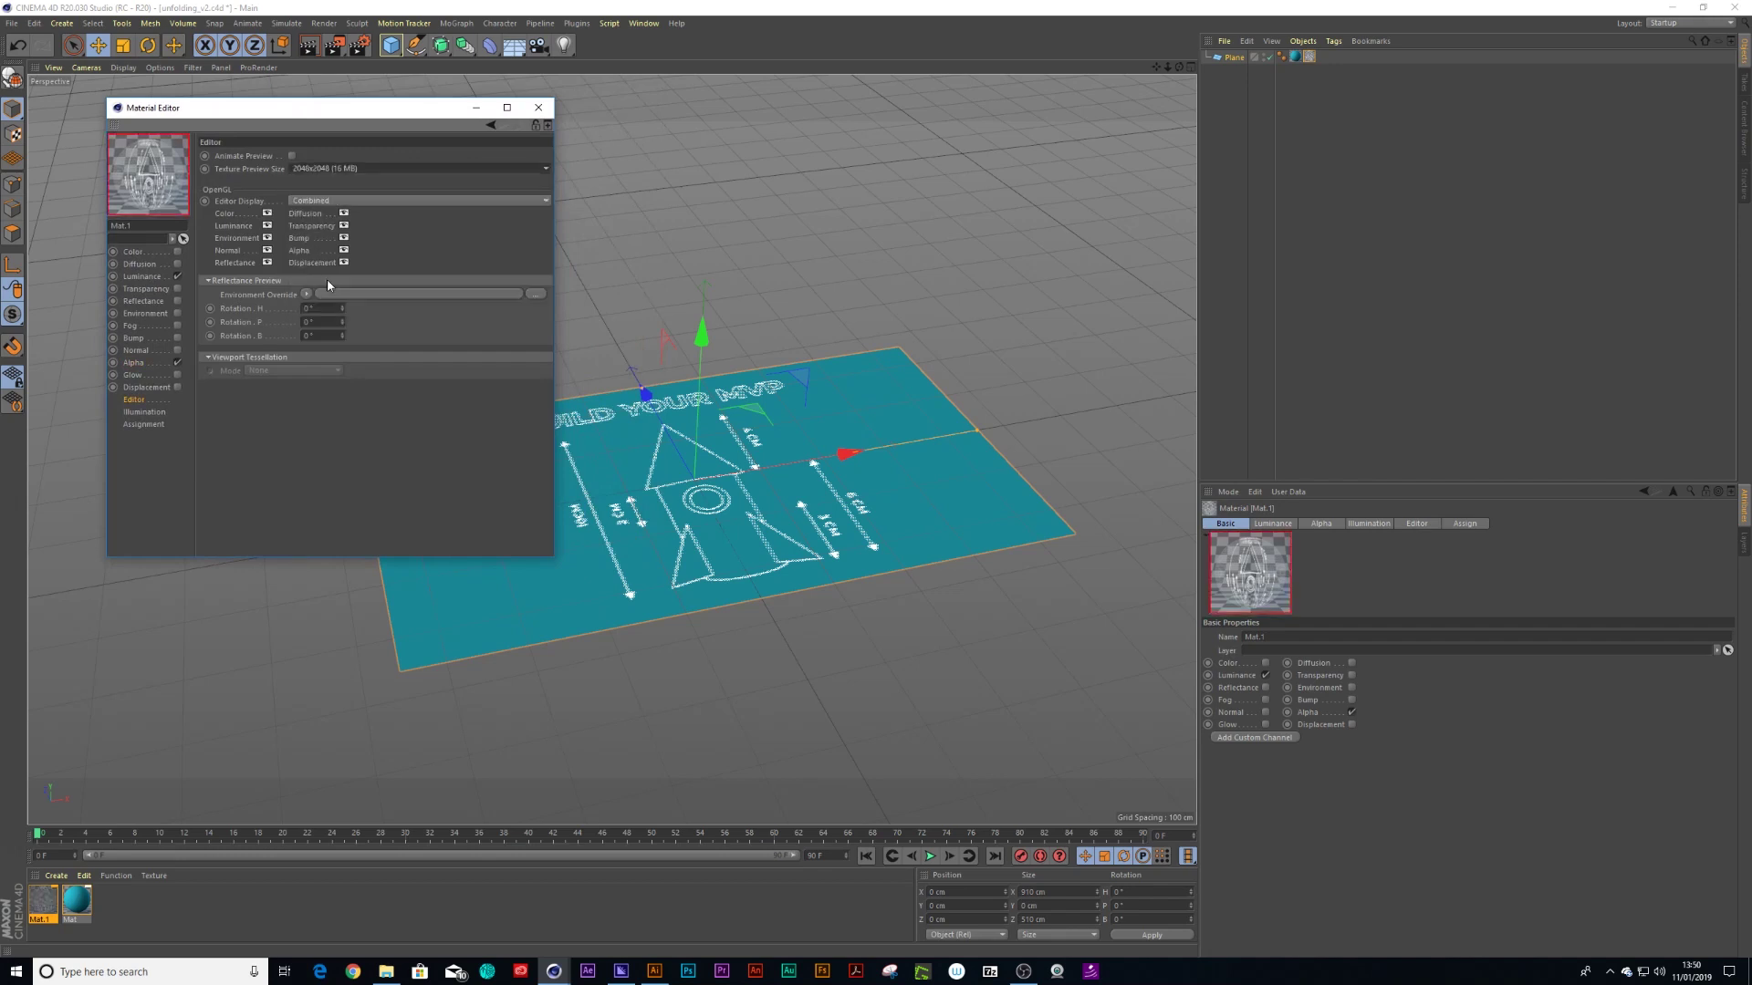
pyautogui.click(538, 107)
pyautogui.scroll(4, 692, 479)
pyautogui.scroll(-4, 684, 488)
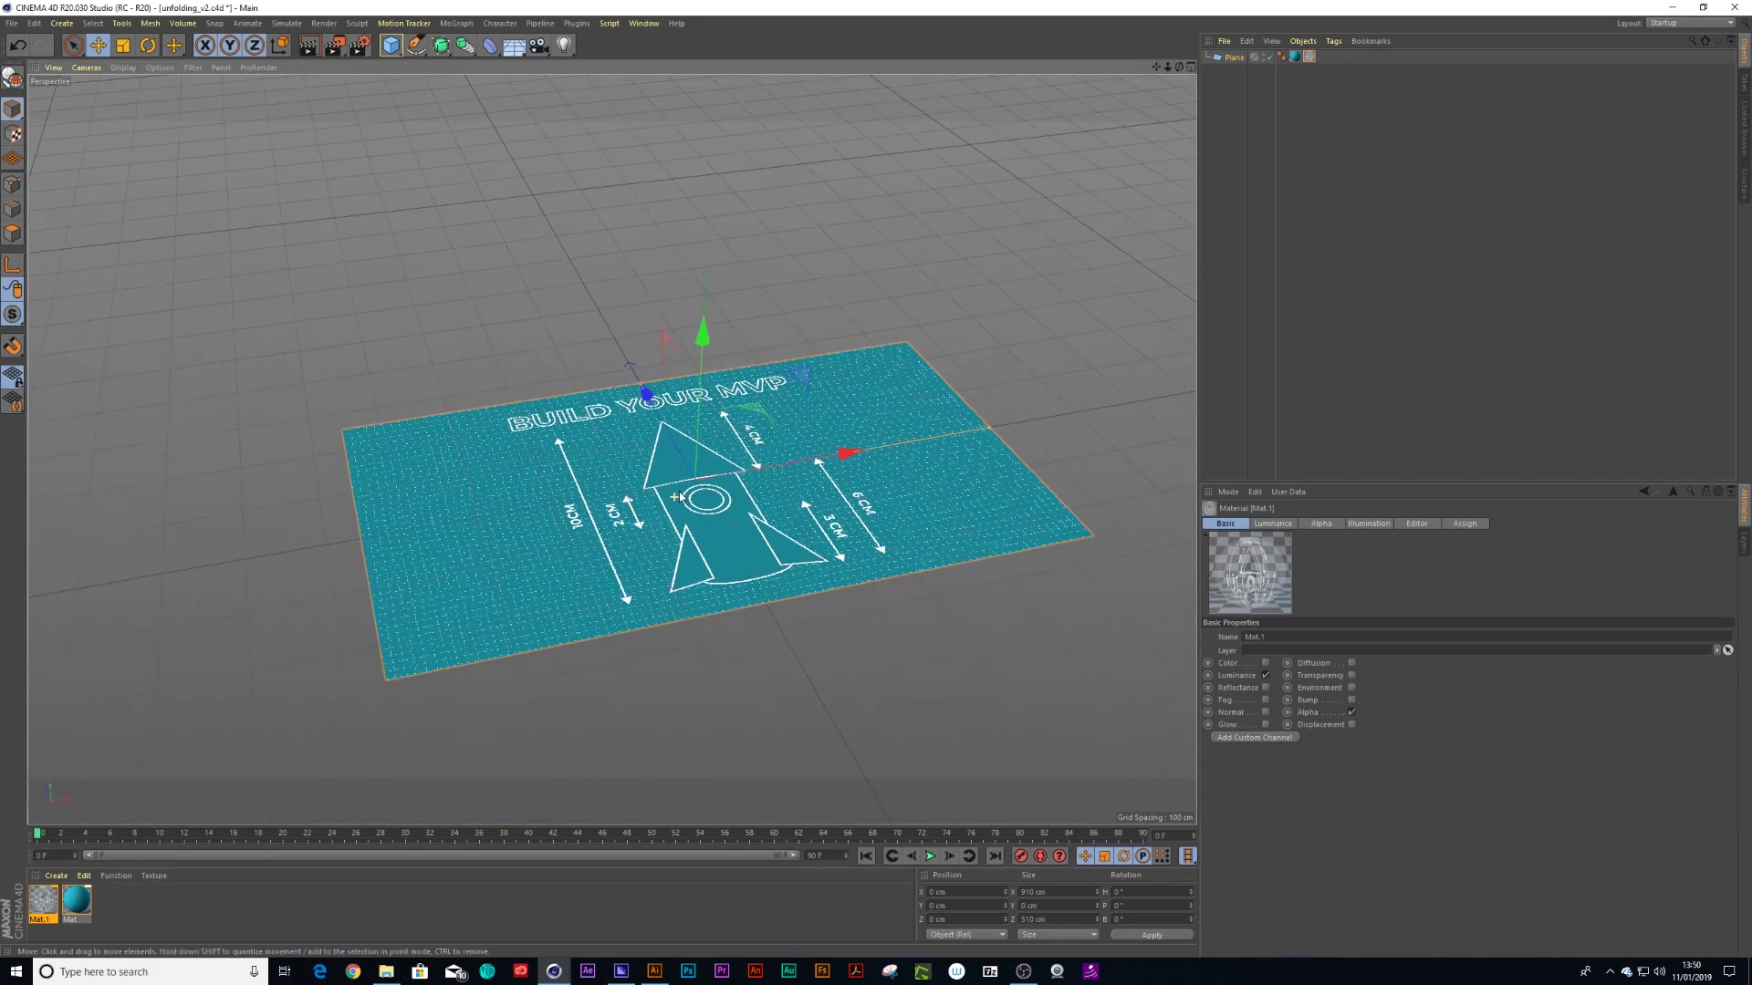
pyautogui.keyDown('alt'); pyautogui.moveTo(681, 491); pyautogui.dragTo(682, 525); pyautogui.keyUp('alt')
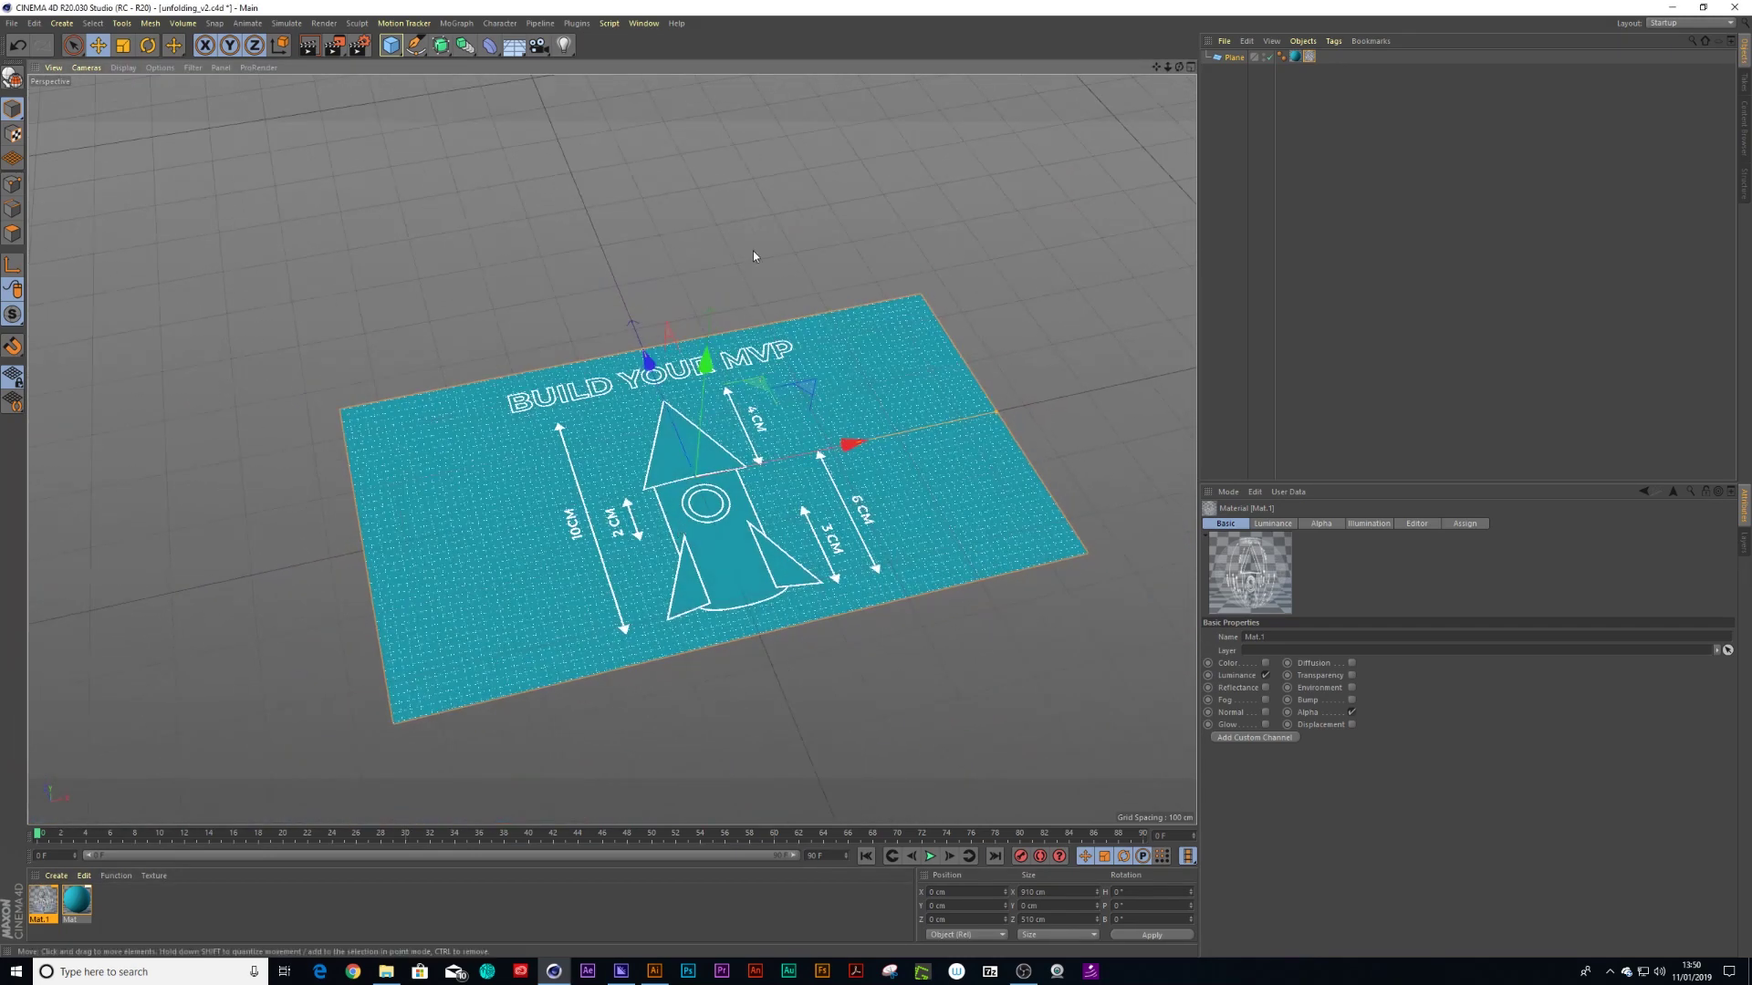
# Add a Bend deformer, make it a child of the plane, and increase its strength to curve the sheet
pyautogui.click(496, 50)
pyautogui.click(536, 66)
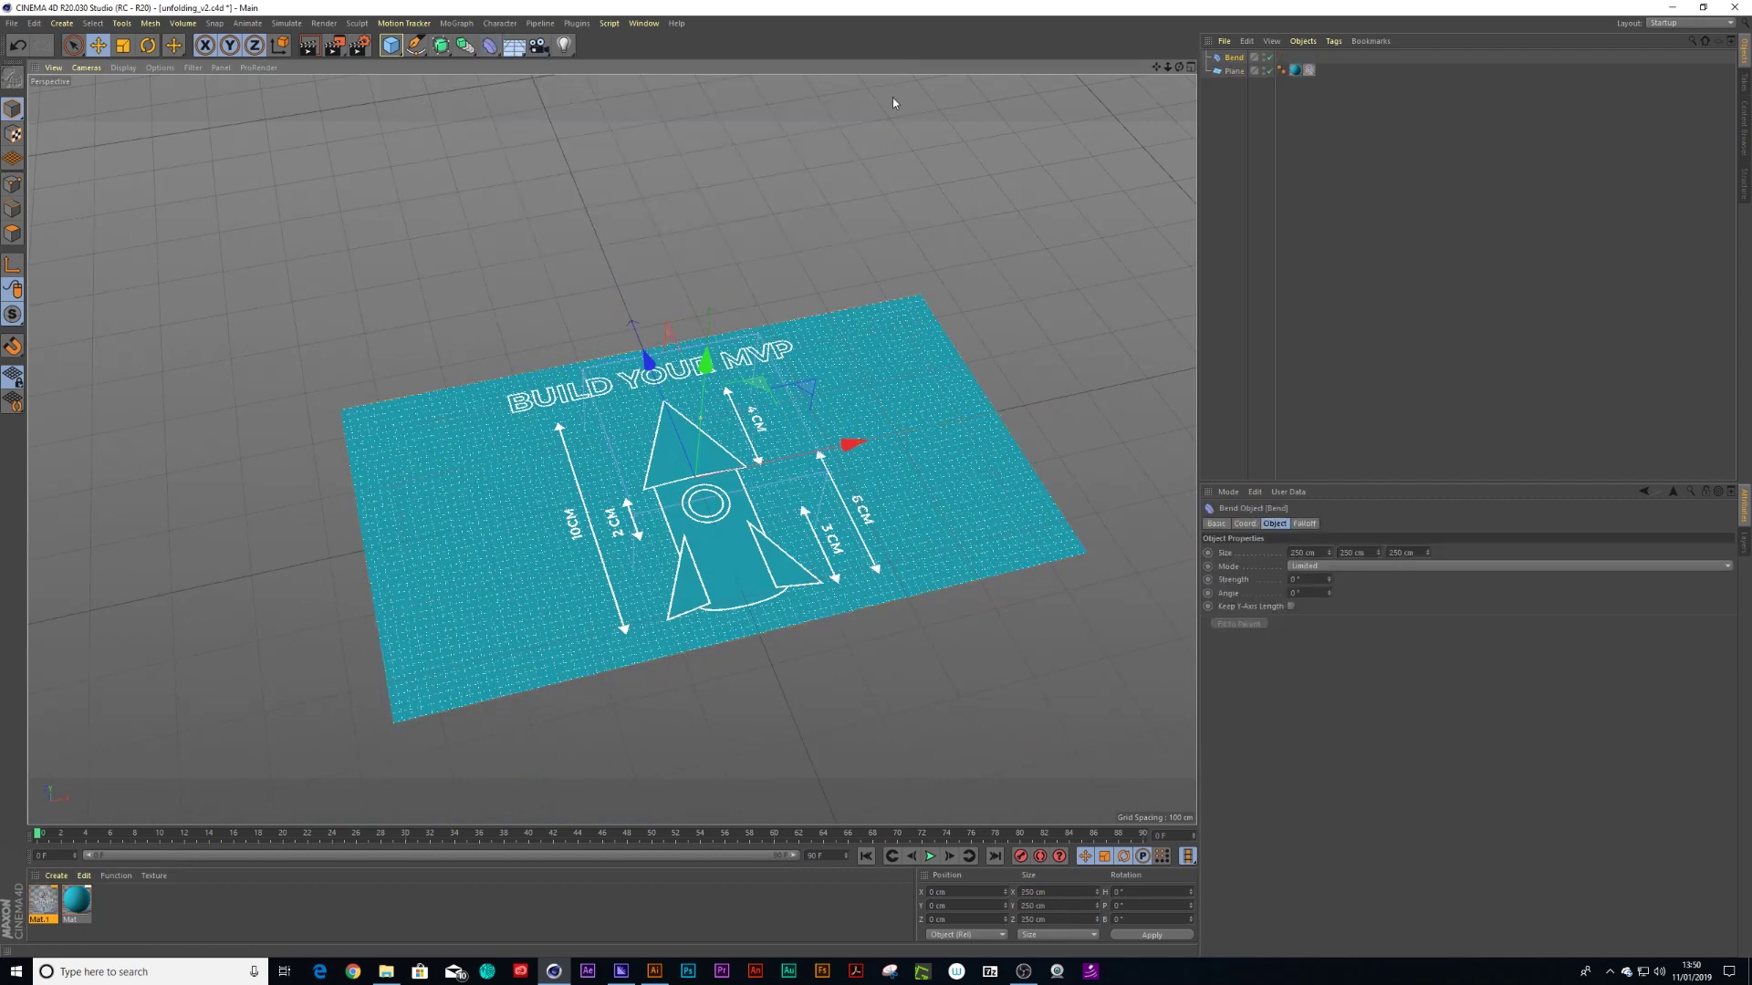
pyautogui.moveTo(1227, 60)
pyautogui.mouseDown()
pyautogui.moveTo(1236, 84)
pyautogui.moveTo(1234, 68)
pyautogui.mouseUp()
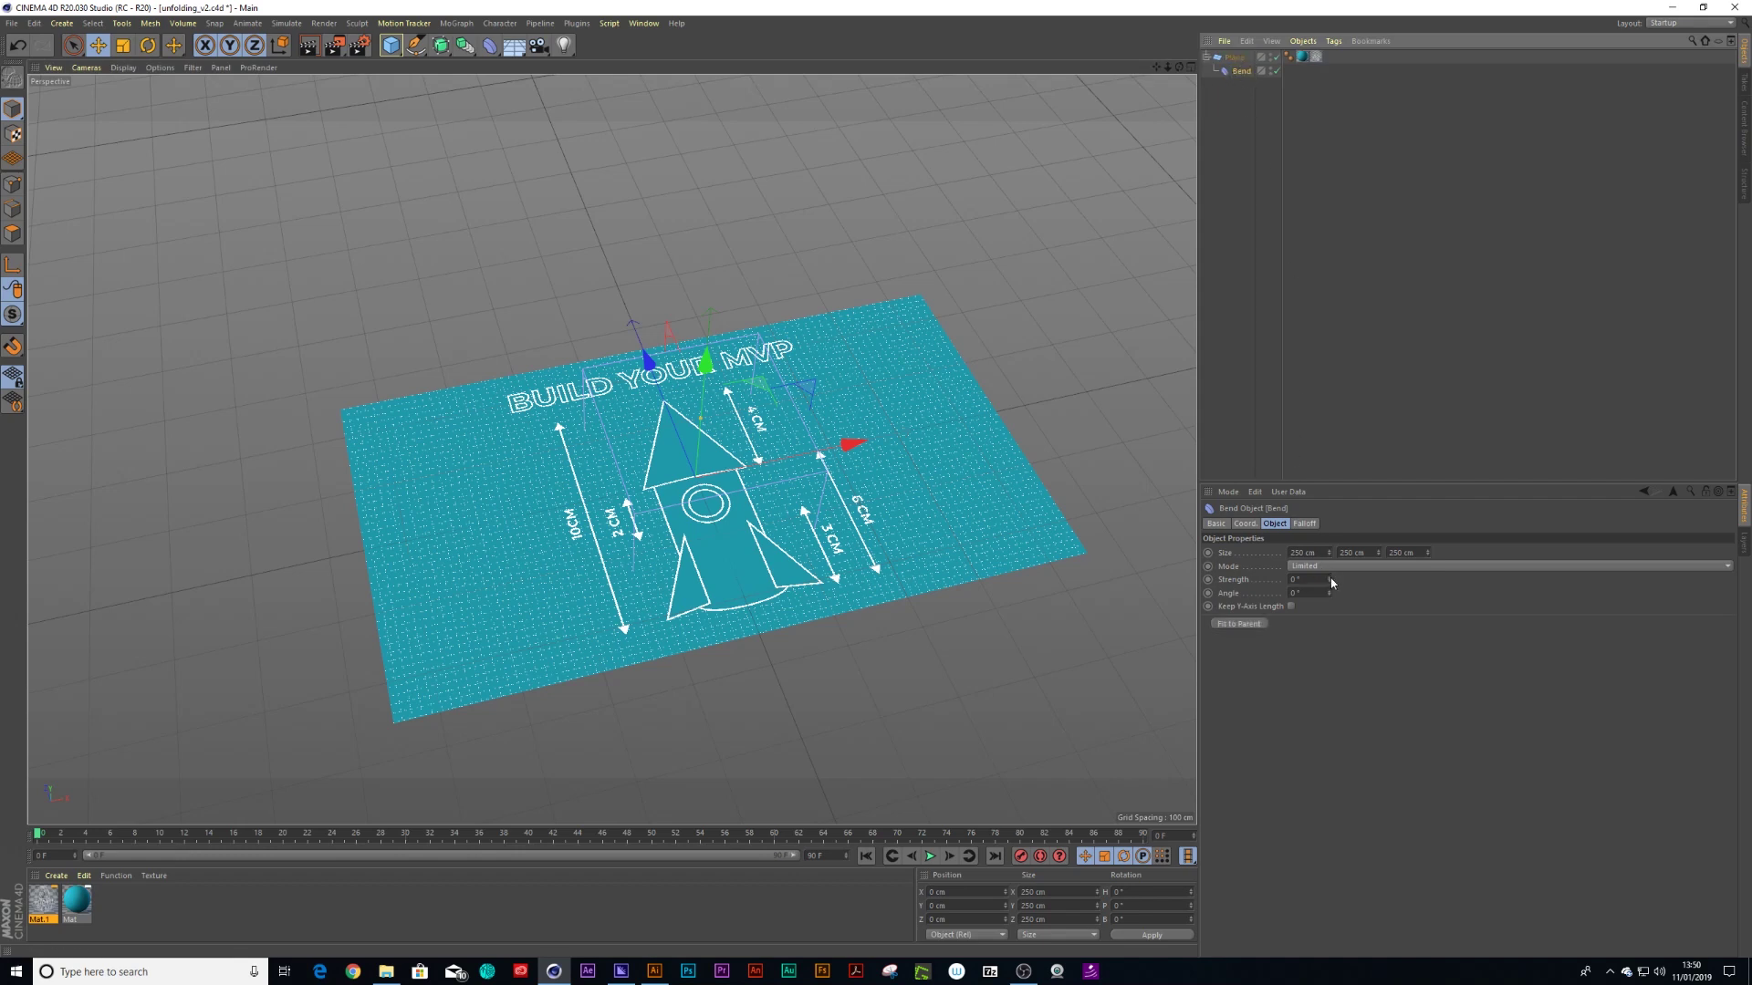
pyautogui.moveTo(1328, 579); pyautogui.dragTo(1378, 579)
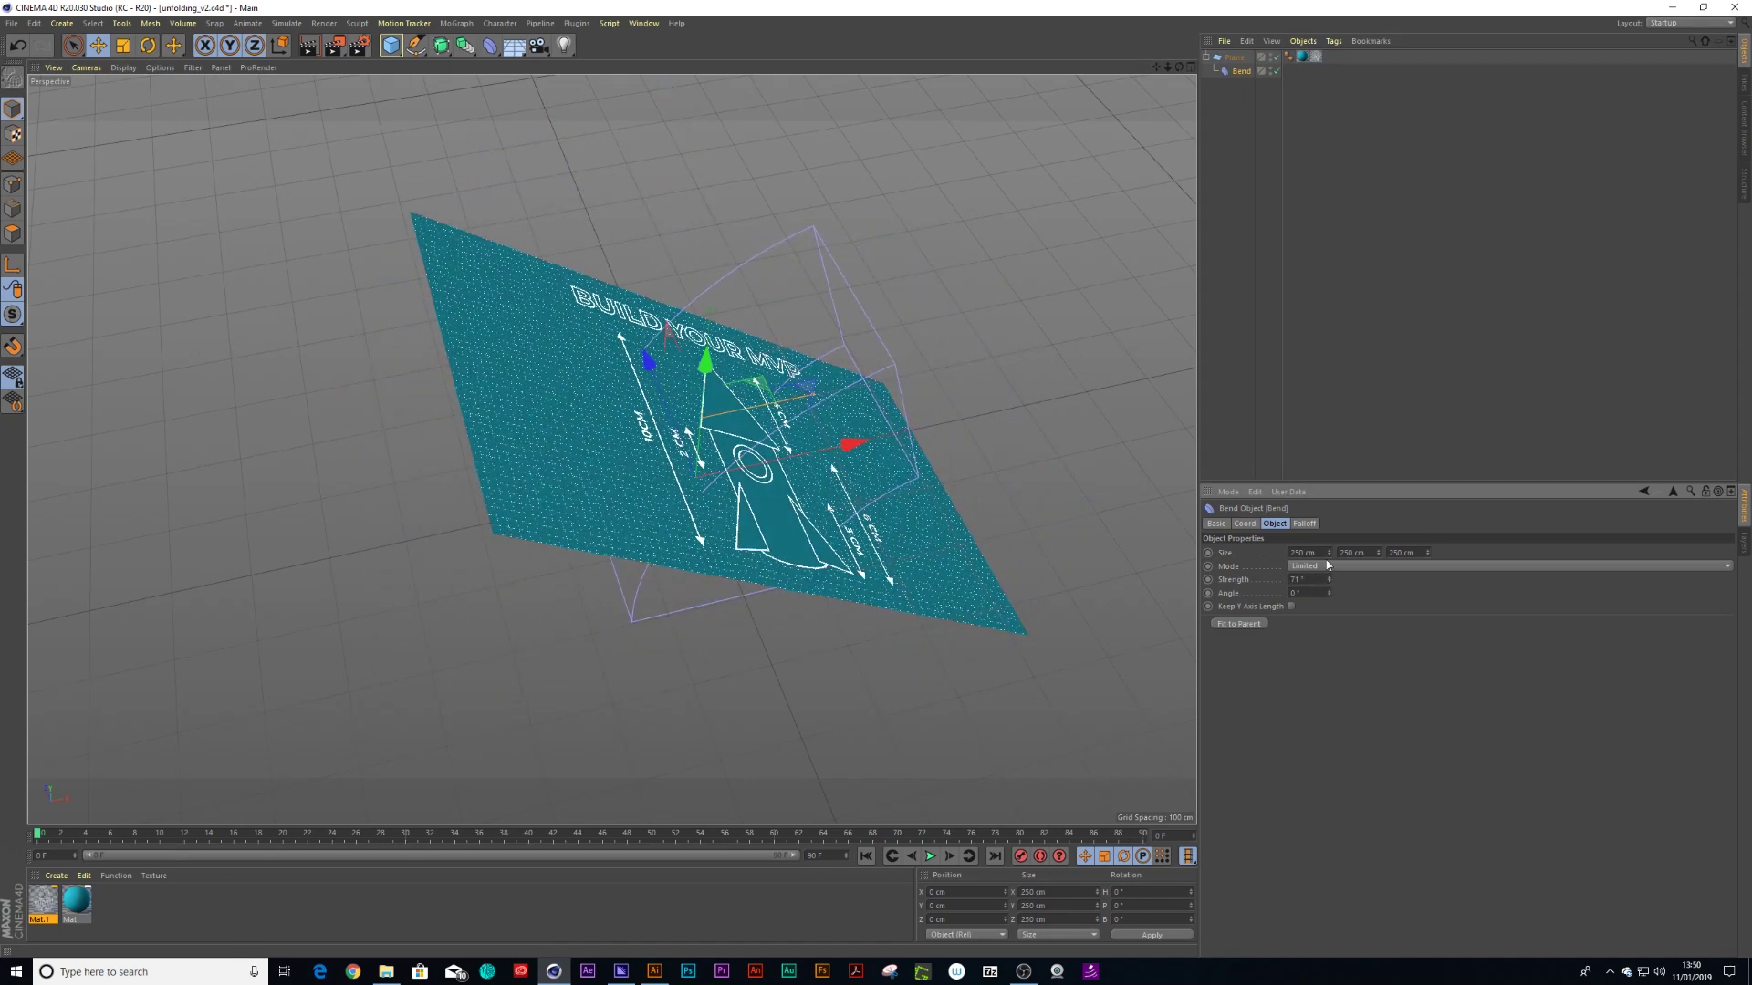
# Rotate the Bend deformer to 90° heading and -90° bank
pyautogui.click(1244, 524)
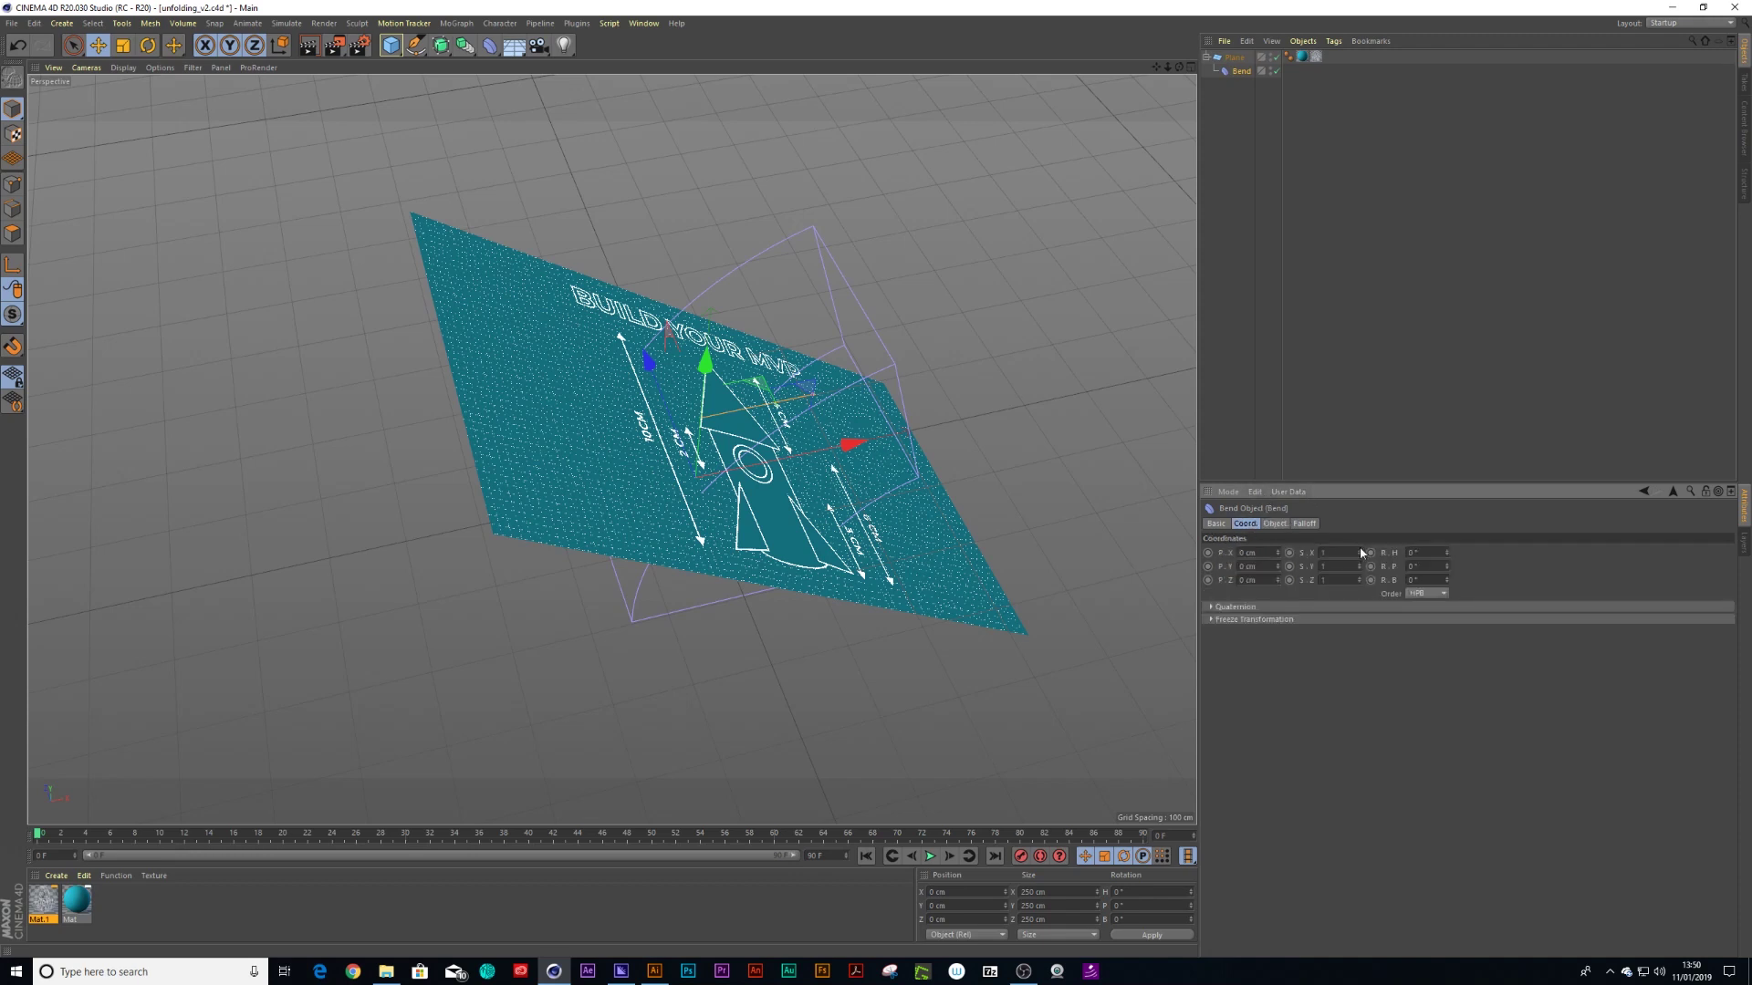
pyautogui.click(1428, 552)
pyautogui.write('90')
pyautogui.press('Return')
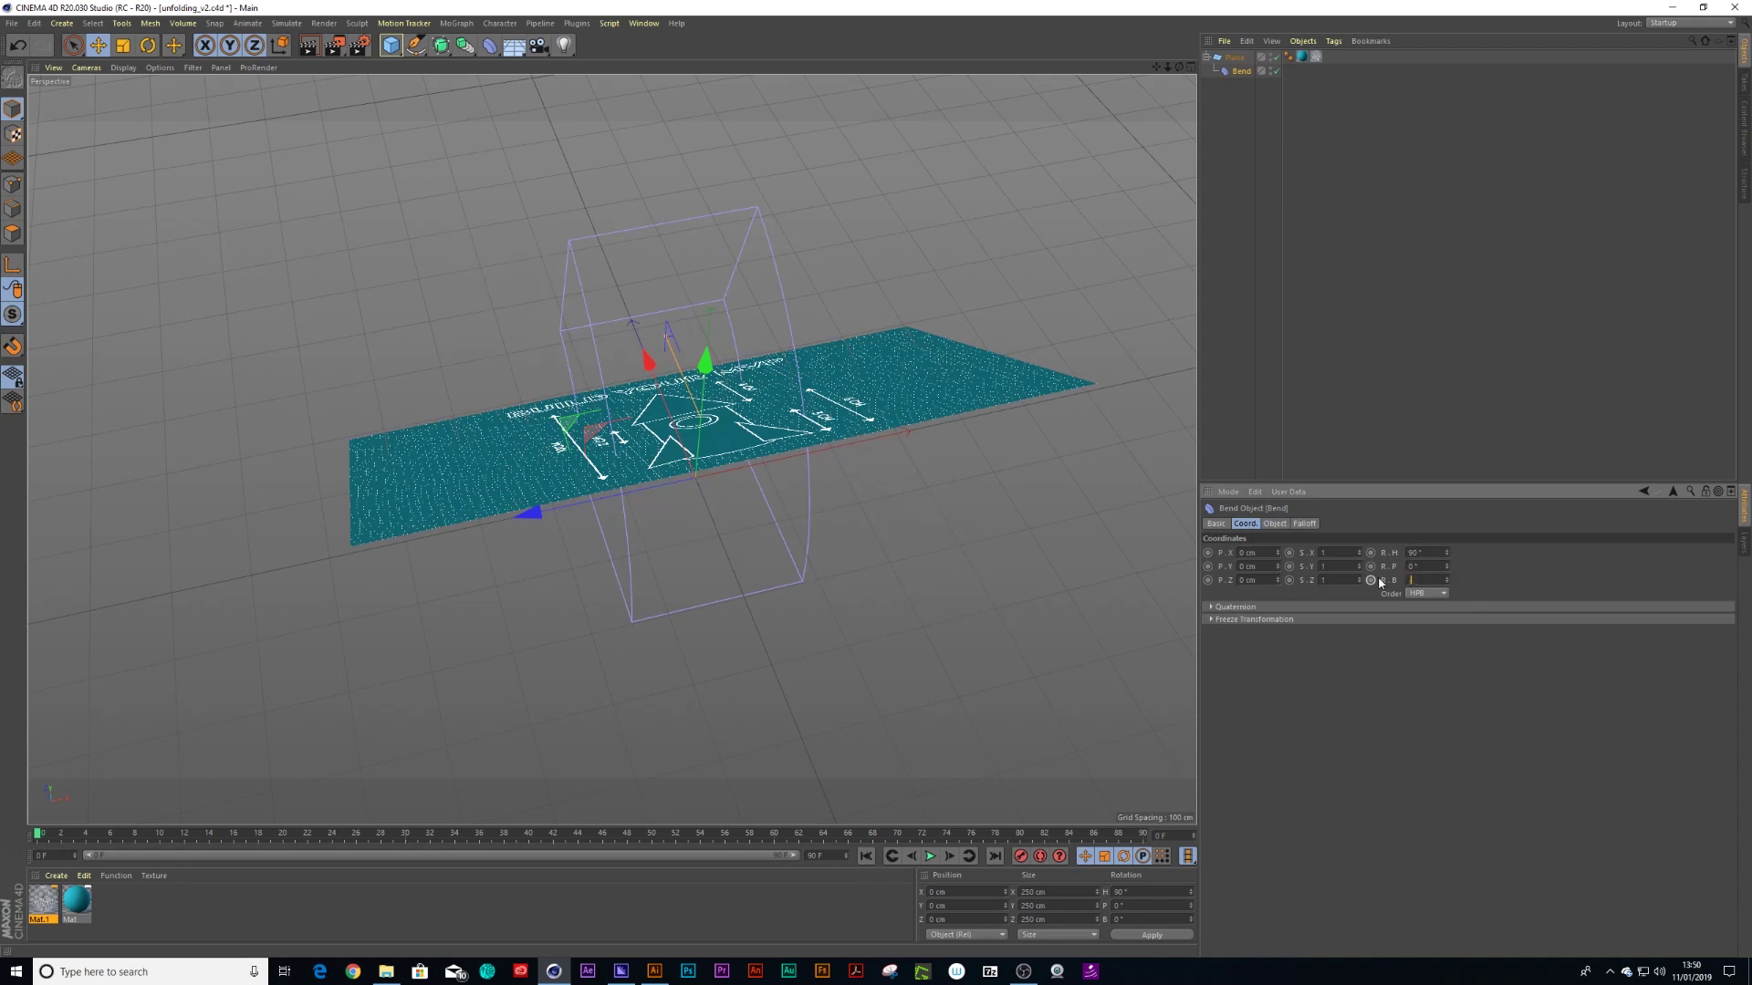
pyautogui.write('-90')
pyautogui.press('Return')
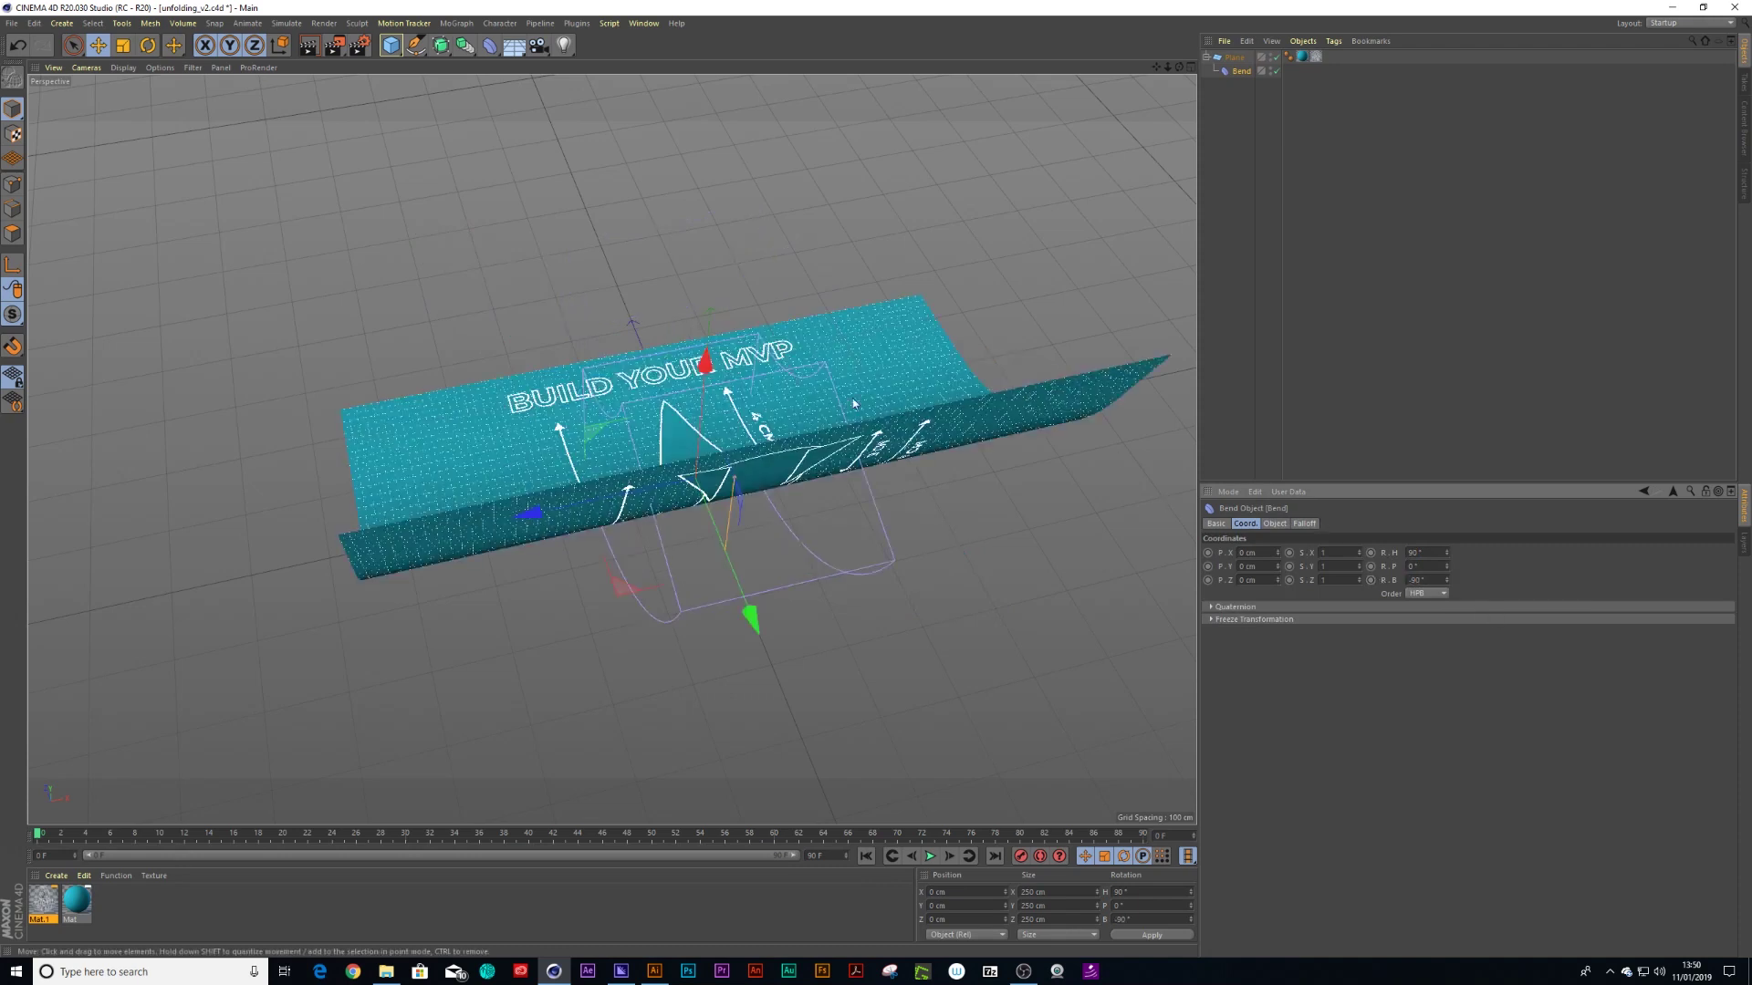
# Rotate the Bend deformer to a 180° heading and fit it to its parent plane
pyautogui.moveTo(735, 432); pyautogui.dragTo(736, 478)
pyautogui.press('r')
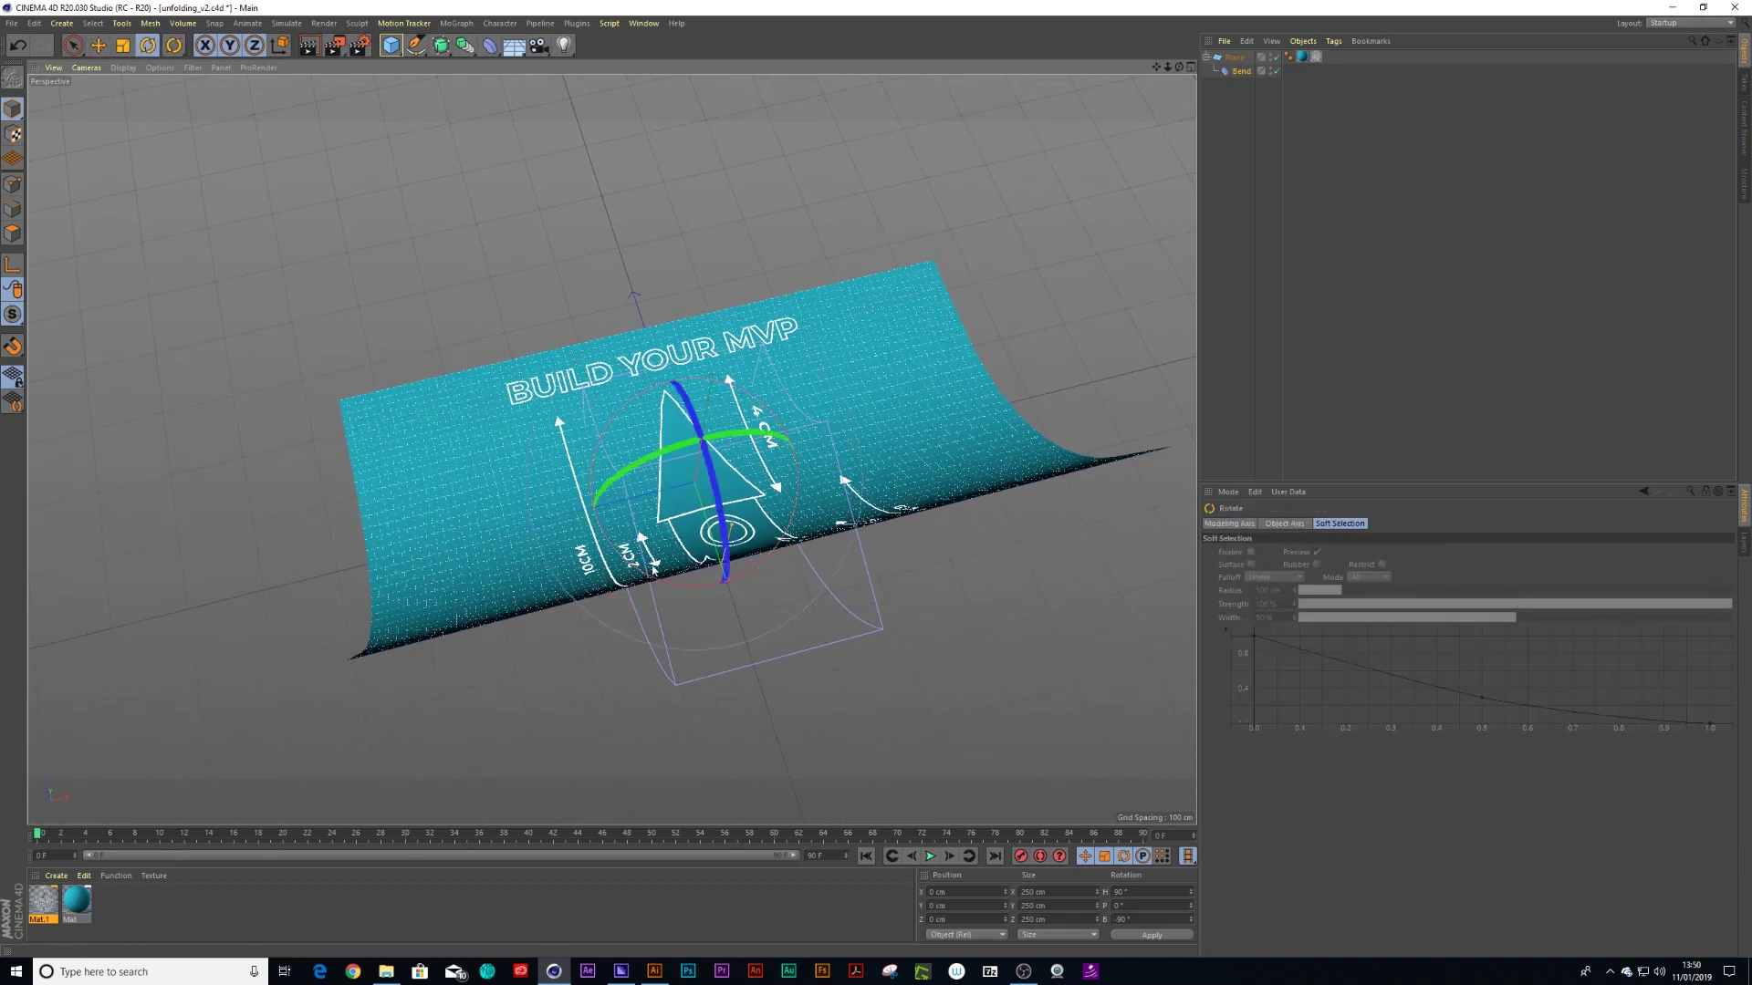
pyautogui.moveTo(645, 561); pyautogui.dragTo(778, 530)
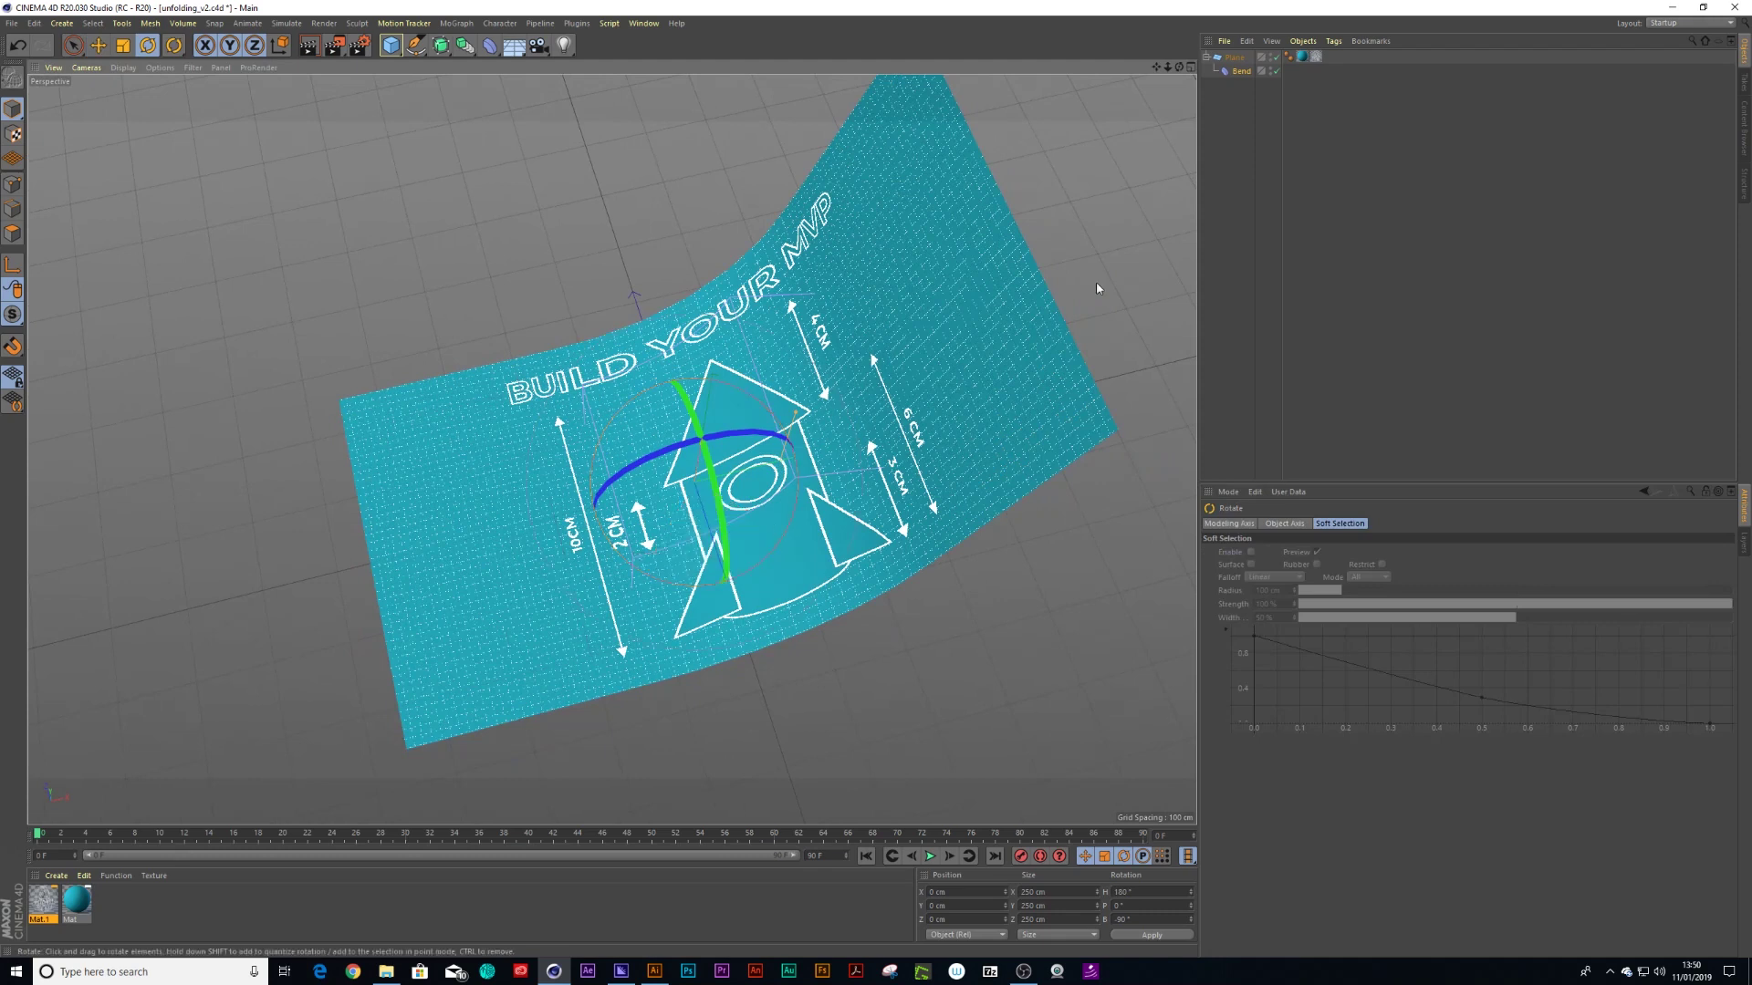
pyautogui.click(1240, 71)
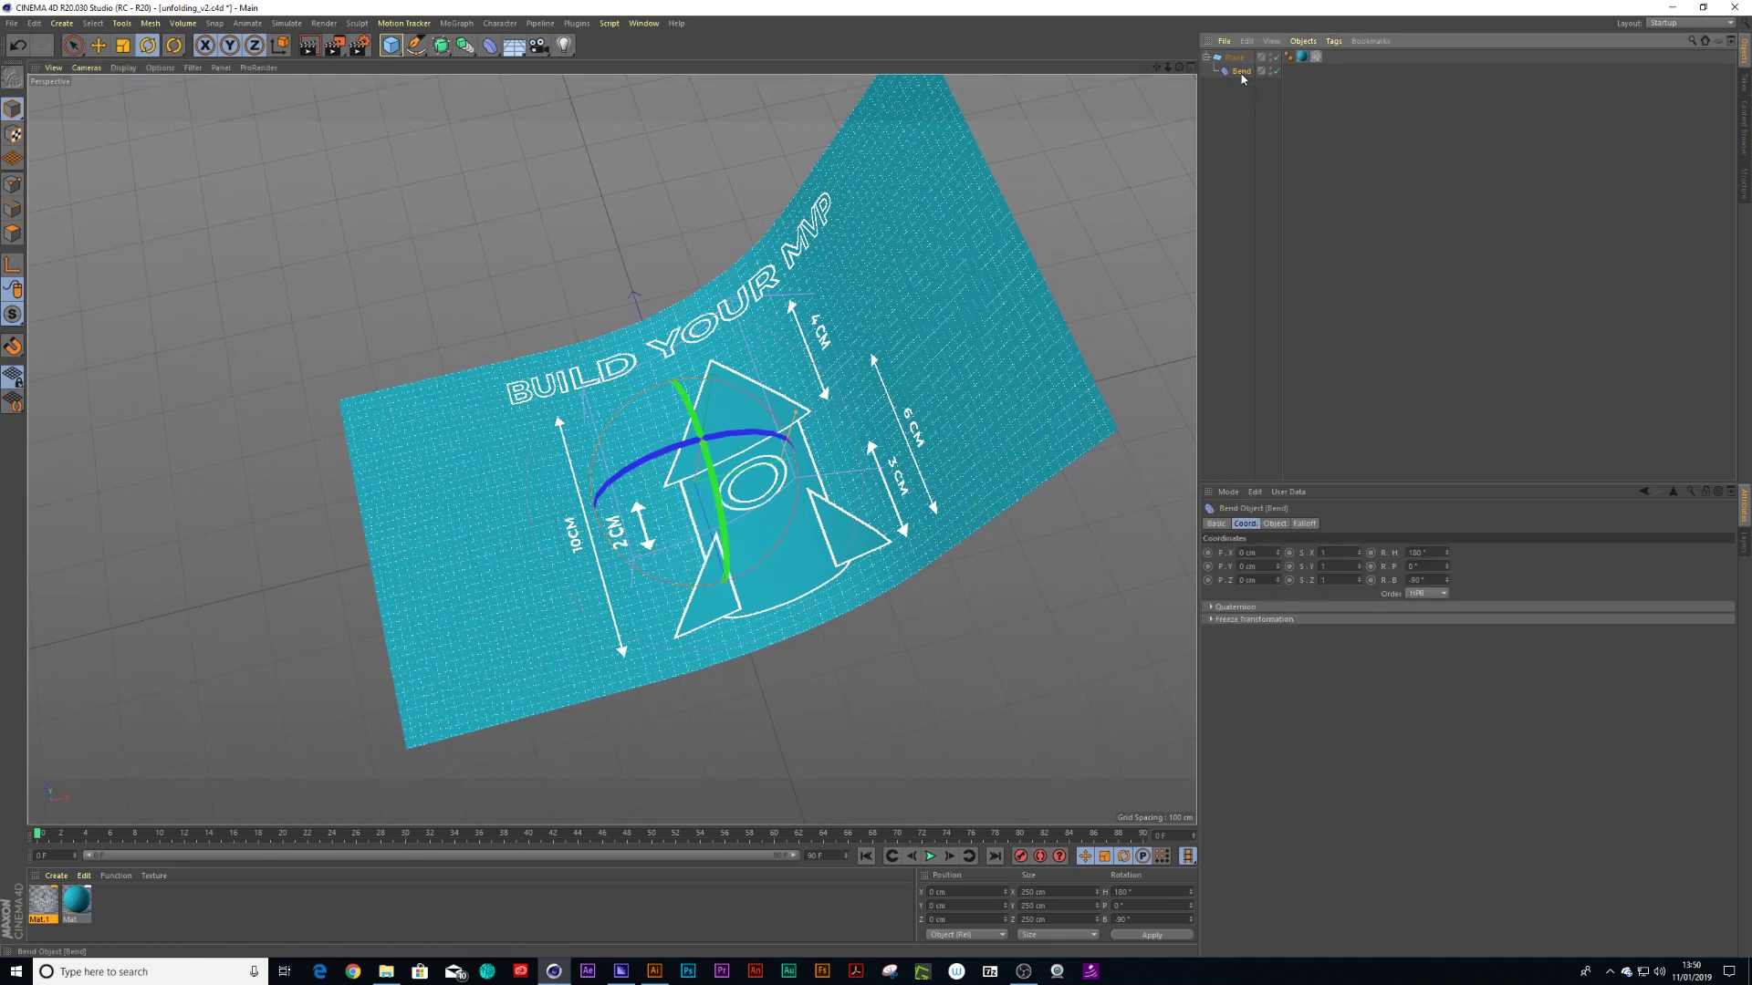
pyautogui.click(1275, 525)
pyautogui.click(1238, 624)
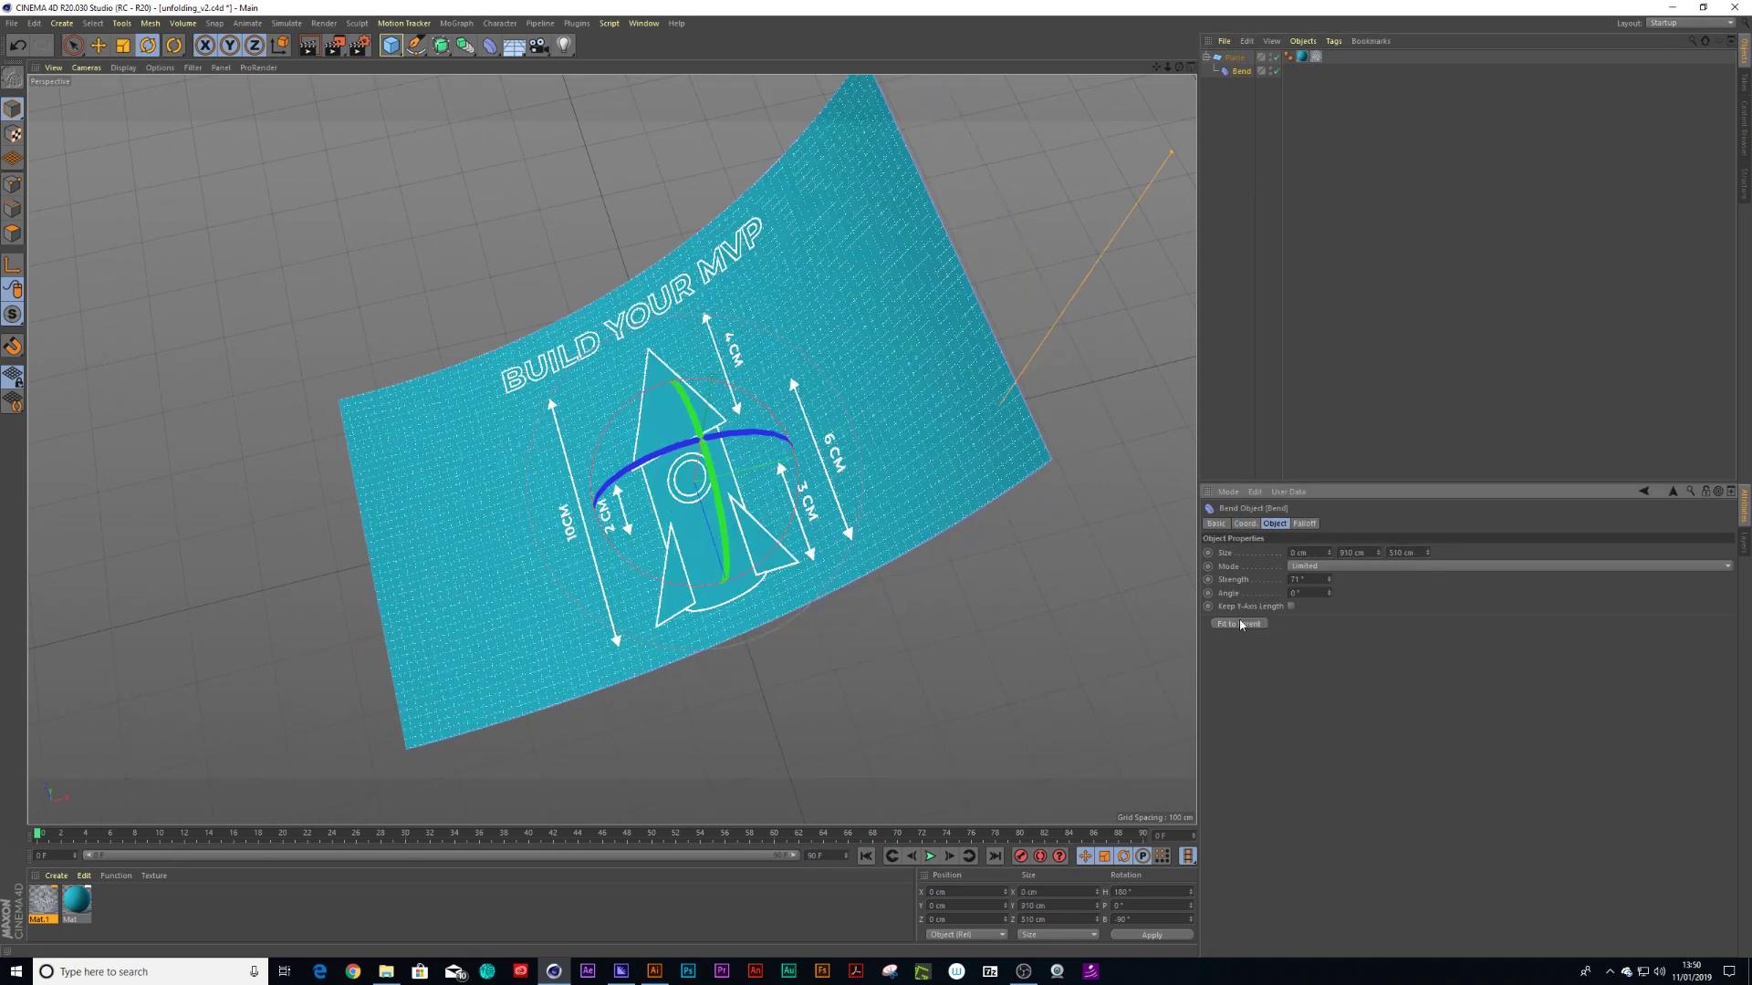
# Raise the Bend deformer's strength to about 230° to curl the sheet over
pyautogui.keyDown('alt'); pyautogui.moveTo(979, 416); pyautogui.dragTo(850, 409); pyautogui.keyUp('alt')
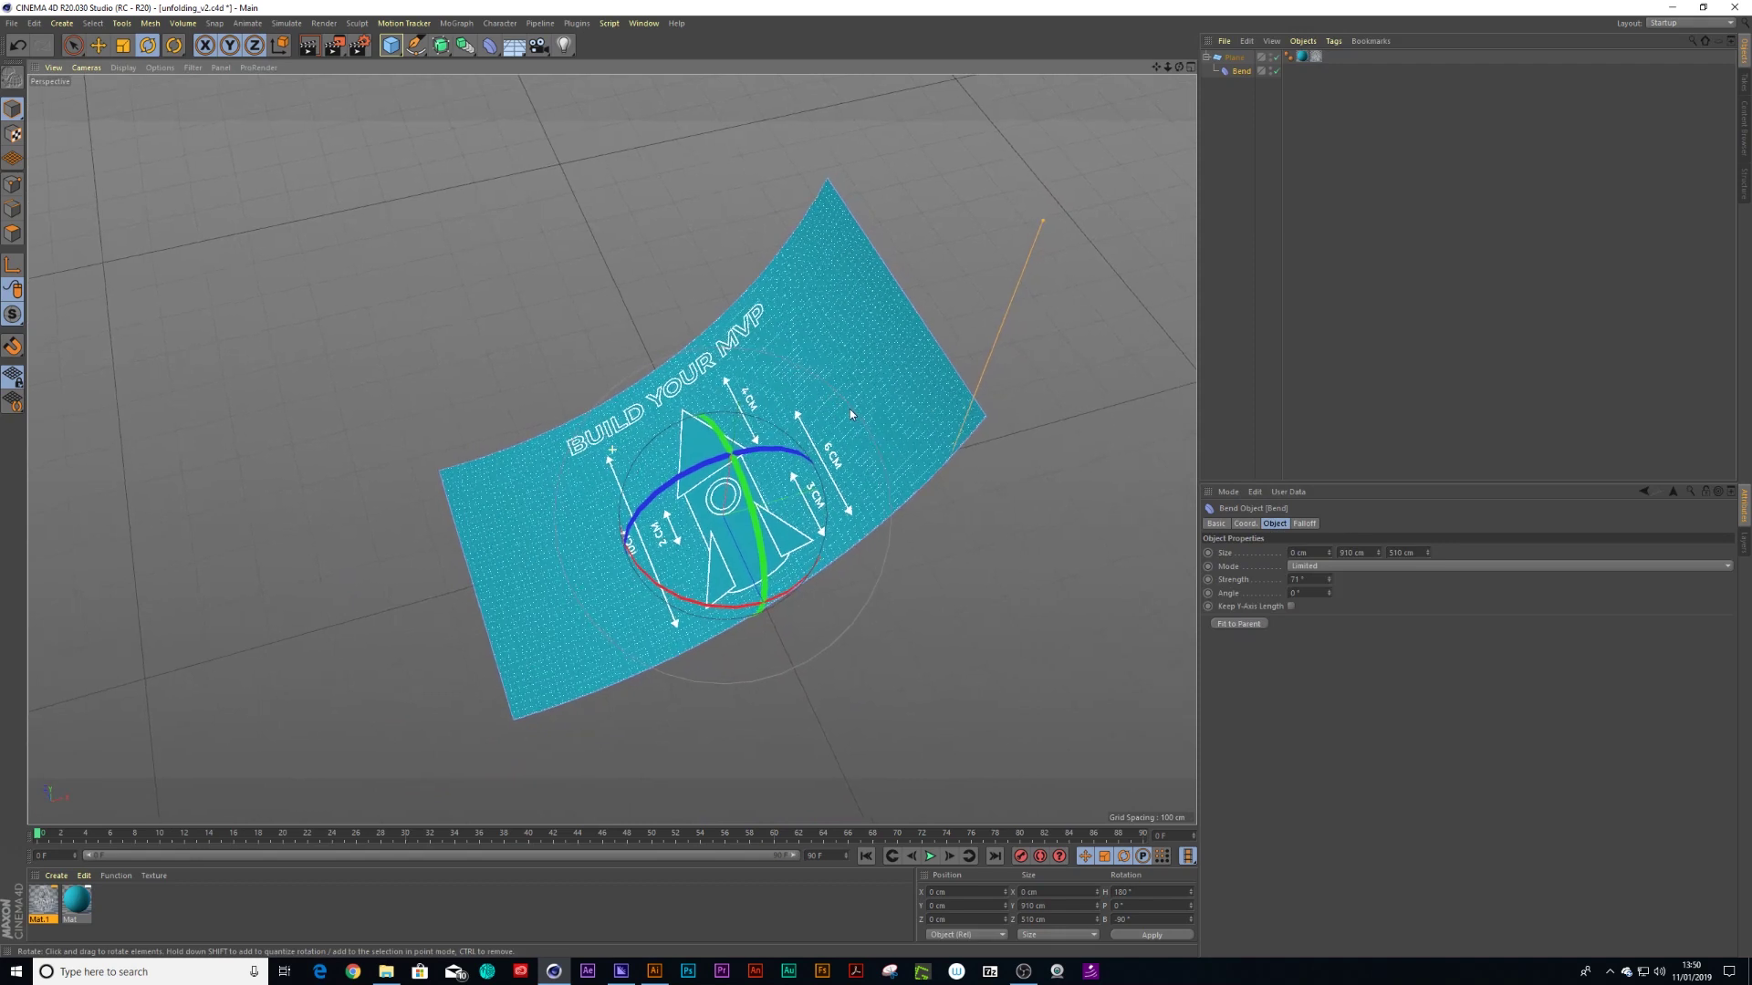
pyautogui.moveTo(1328, 577); pyautogui.dragTo(1382, 578)
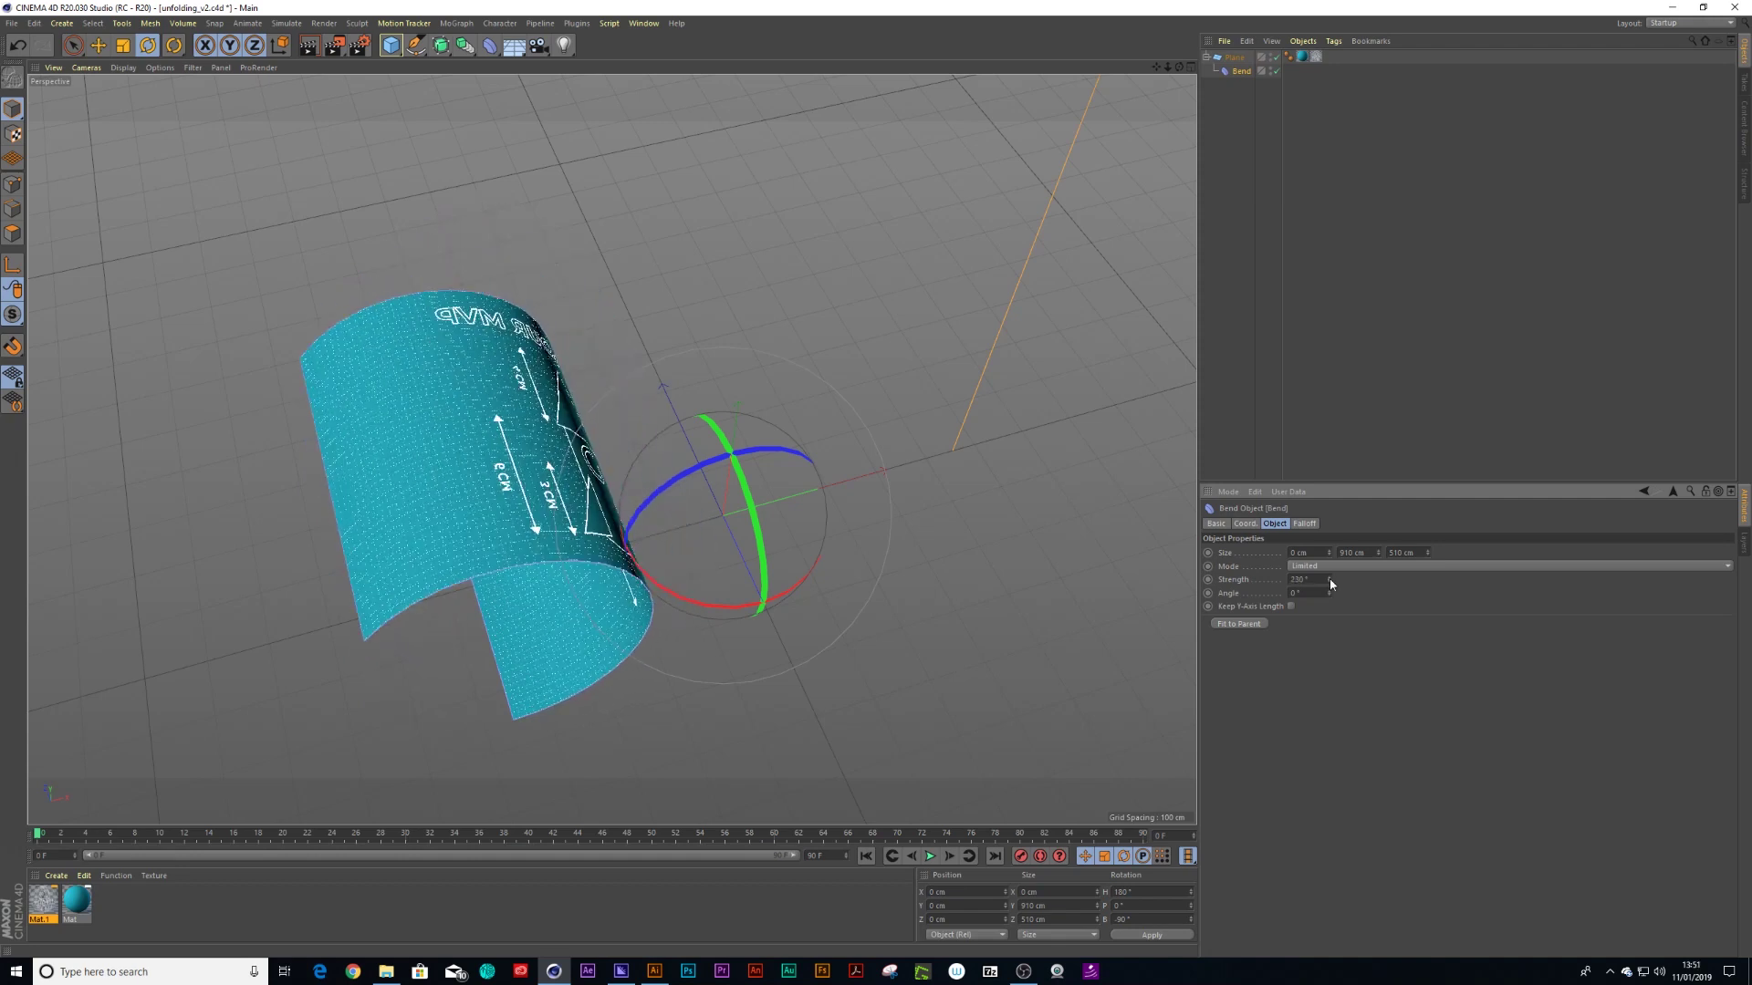
pyautogui.moveTo(593, 552)
pyautogui.keyDown('alt'); pyautogui.mouseDown()
pyautogui.moveTo(692, 395)
pyautogui.moveTo(682, 454)
pyautogui.moveTo(597, 529)
pyautogui.moveTo(743, 312)
pyautogui.moveTo(576, 539)
pyautogui.mouseUp(); pyautogui.keyUp('alt')
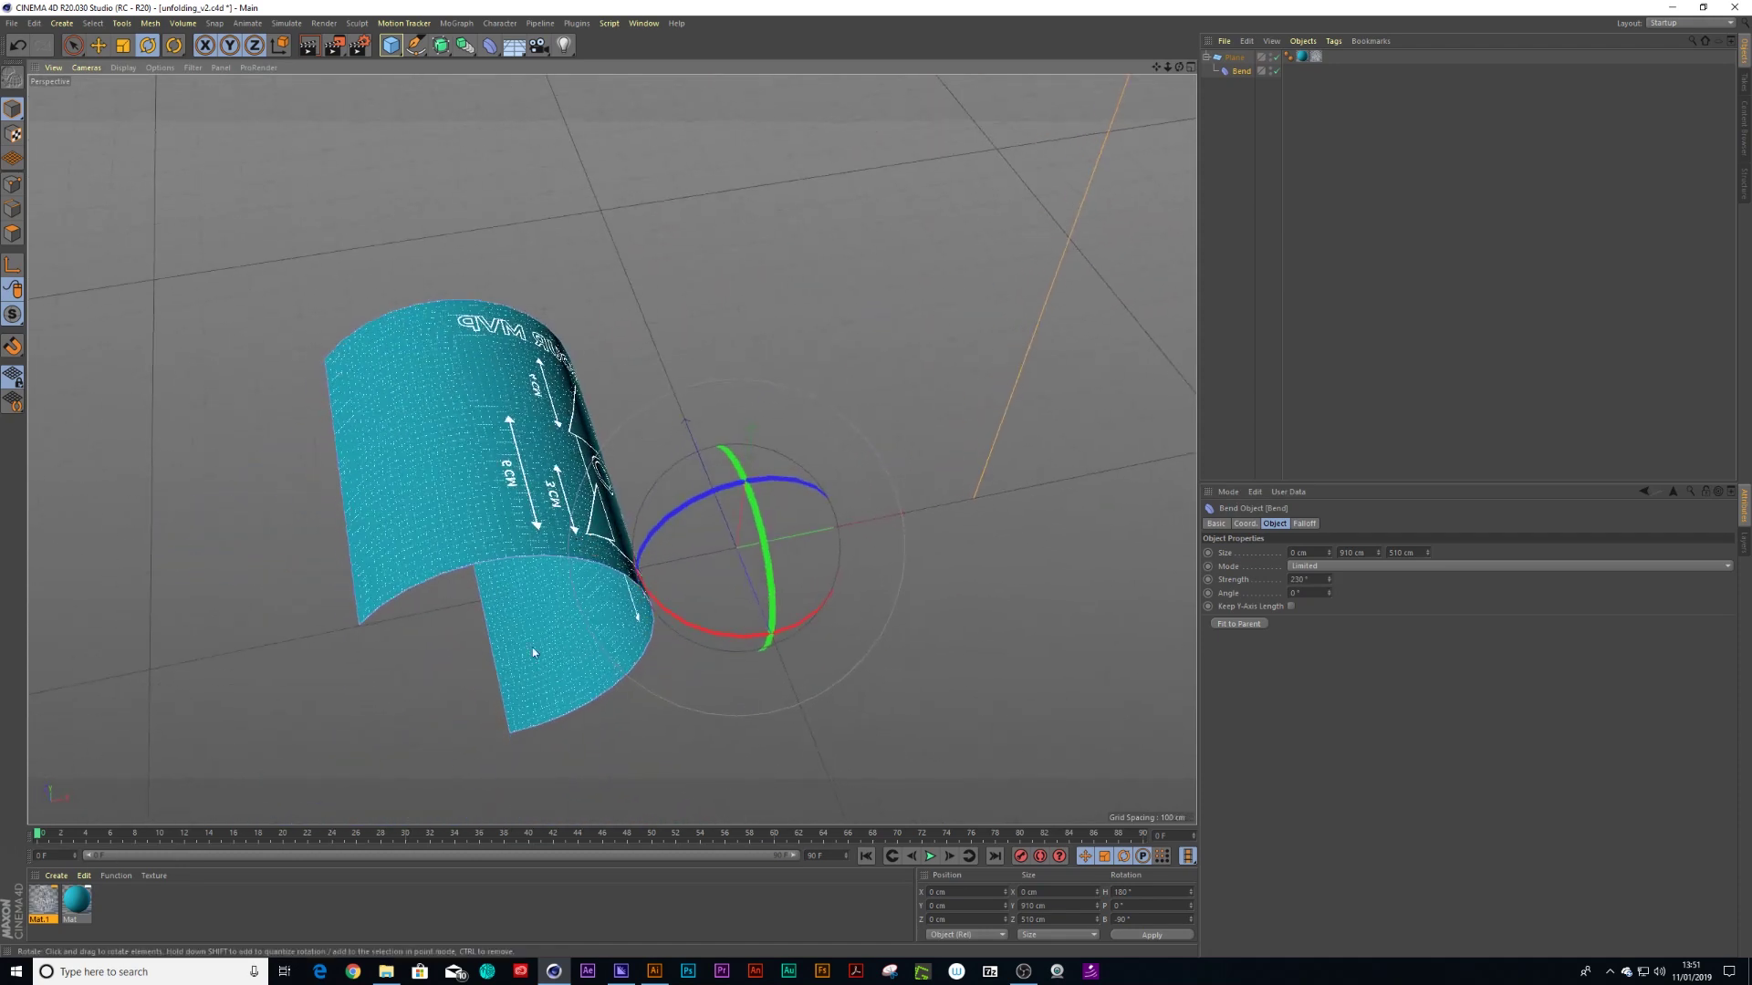
# Restrict the white line material to the plane's front by setting its texture tag's Side to Front
pyautogui.click(1317, 57)
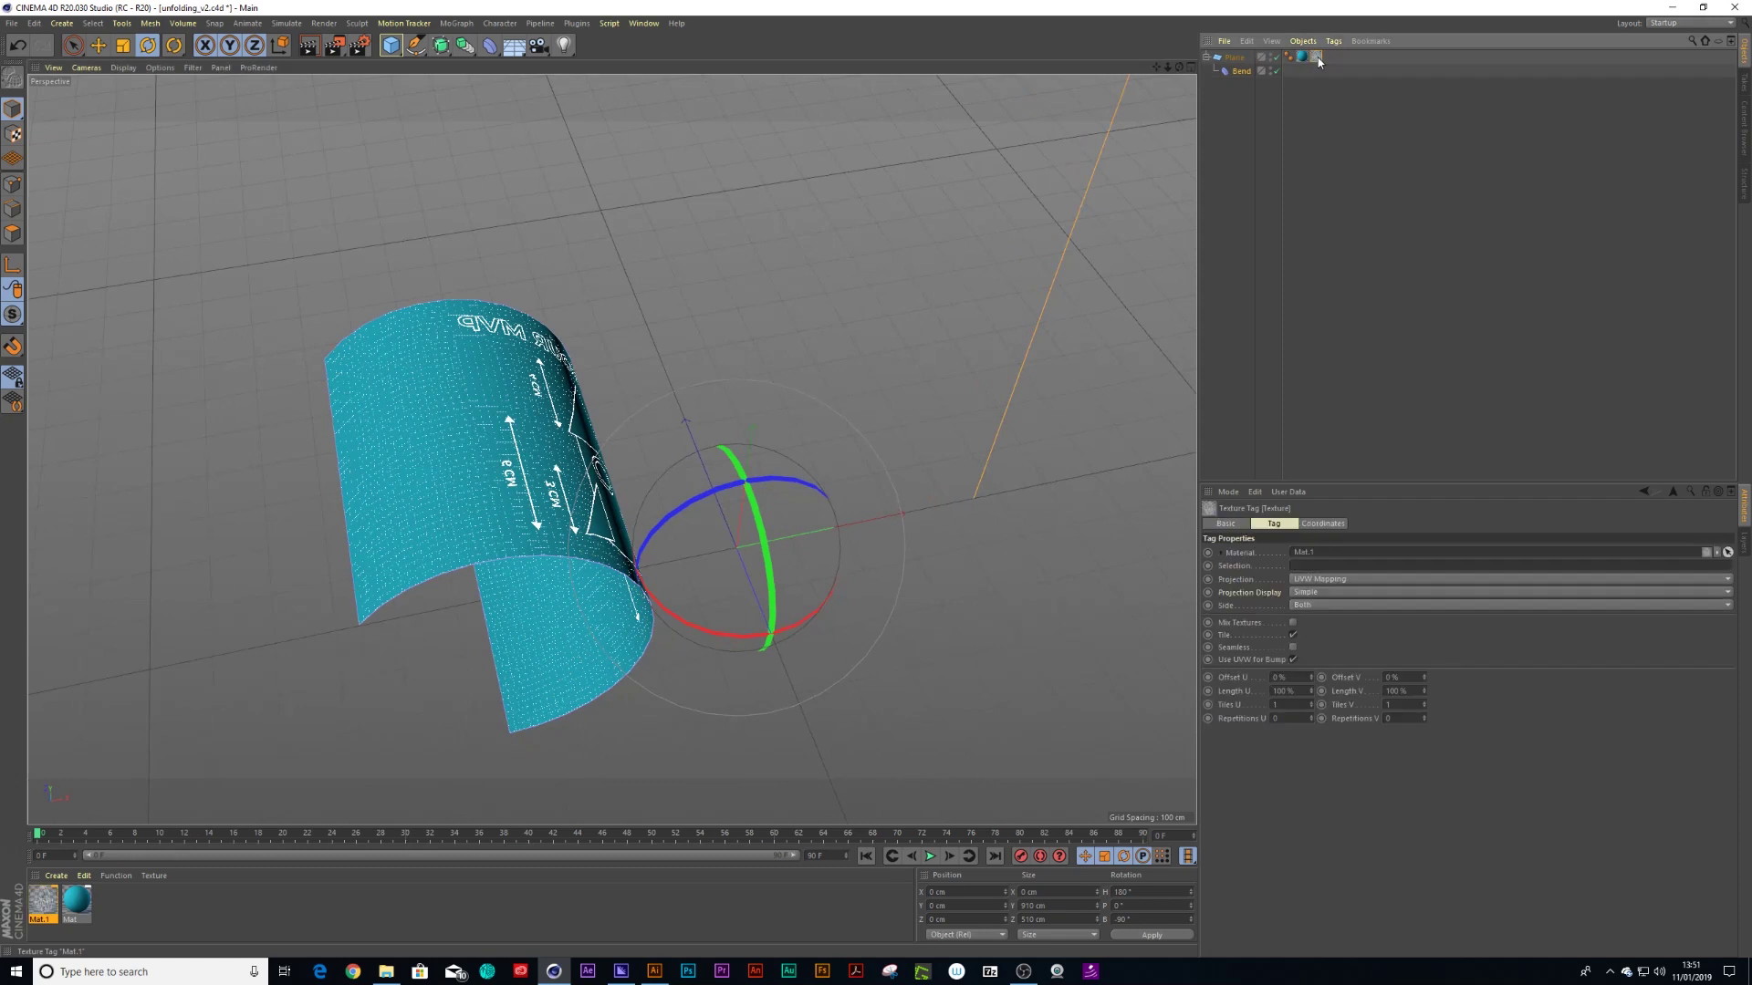
pyautogui.click(1310, 605)
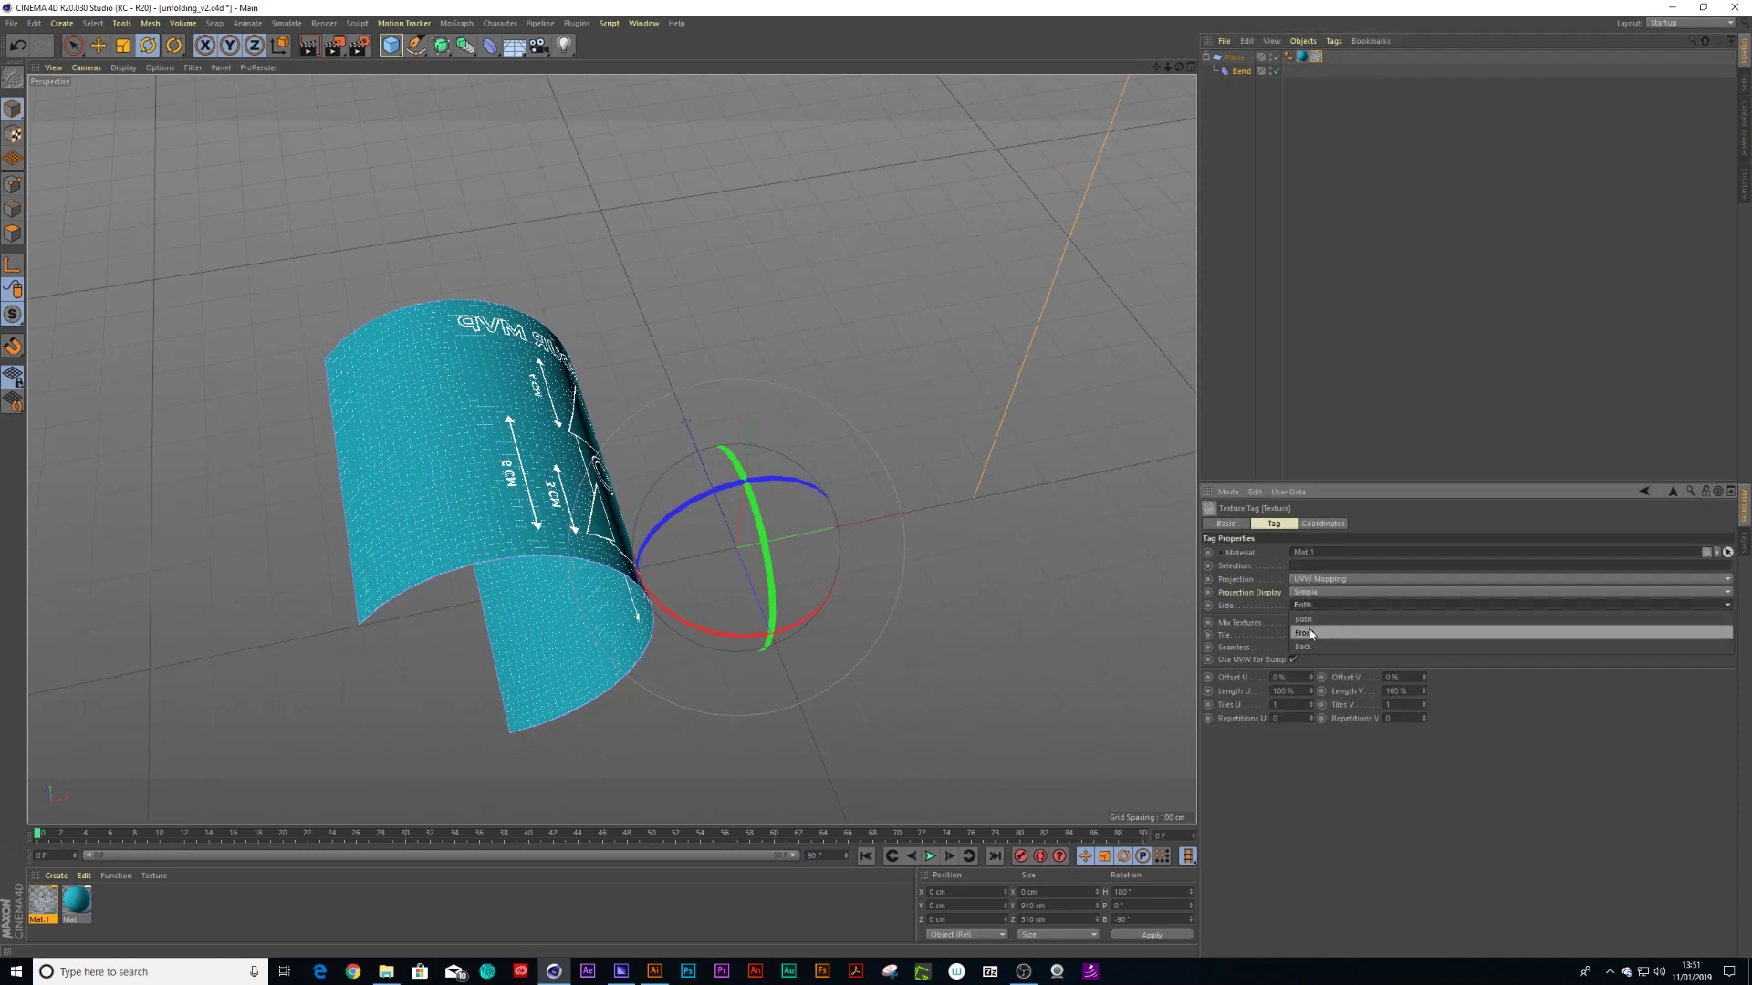
pyautogui.click(1310, 622)
pyautogui.moveTo(597, 542)
pyautogui.keyDown('alt'); pyautogui.mouseDown()
pyautogui.moveTo(763, 471)
pyautogui.moveTo(790, 375)
pyautogui.moveTo(736, 462)
pyautogui.moveTo(598, 552)
pyautogui.moveTo(601, 571)
pyautogui.mouseUp(); pyautogui.keyUp('alt')
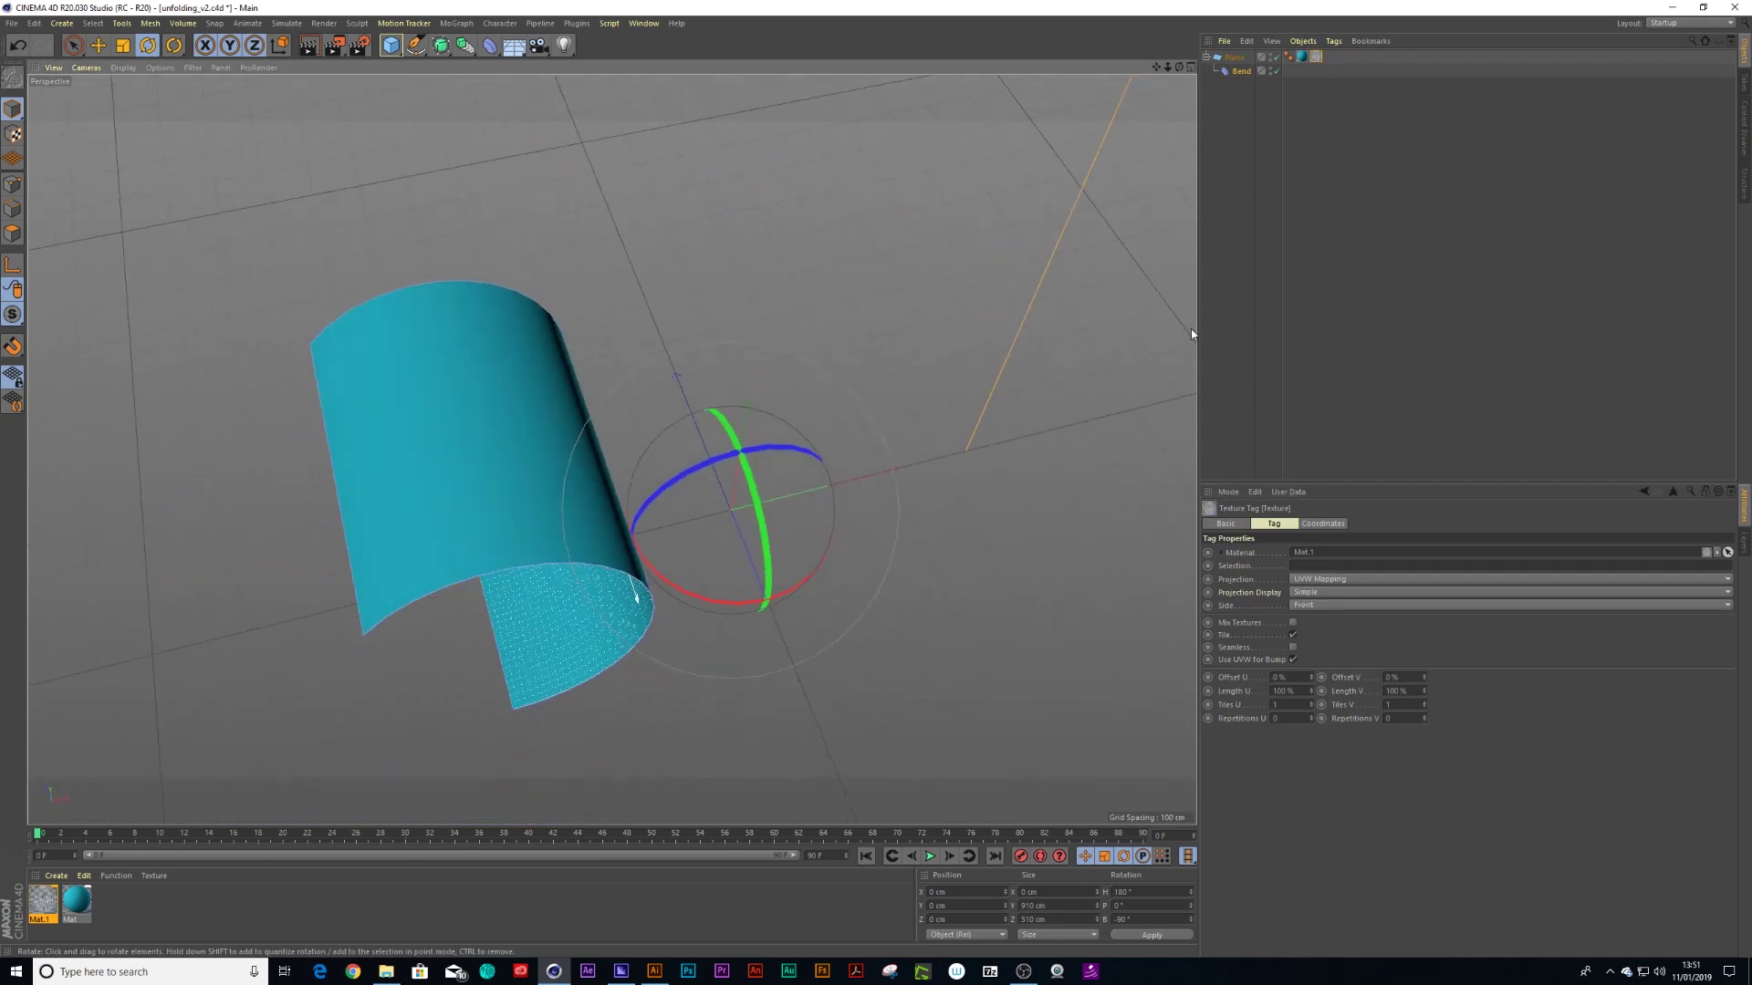
# Increase the Bend deformer's strength further until the sheet is rolled into a narrow tube
pyautogui.click(1239, 71)
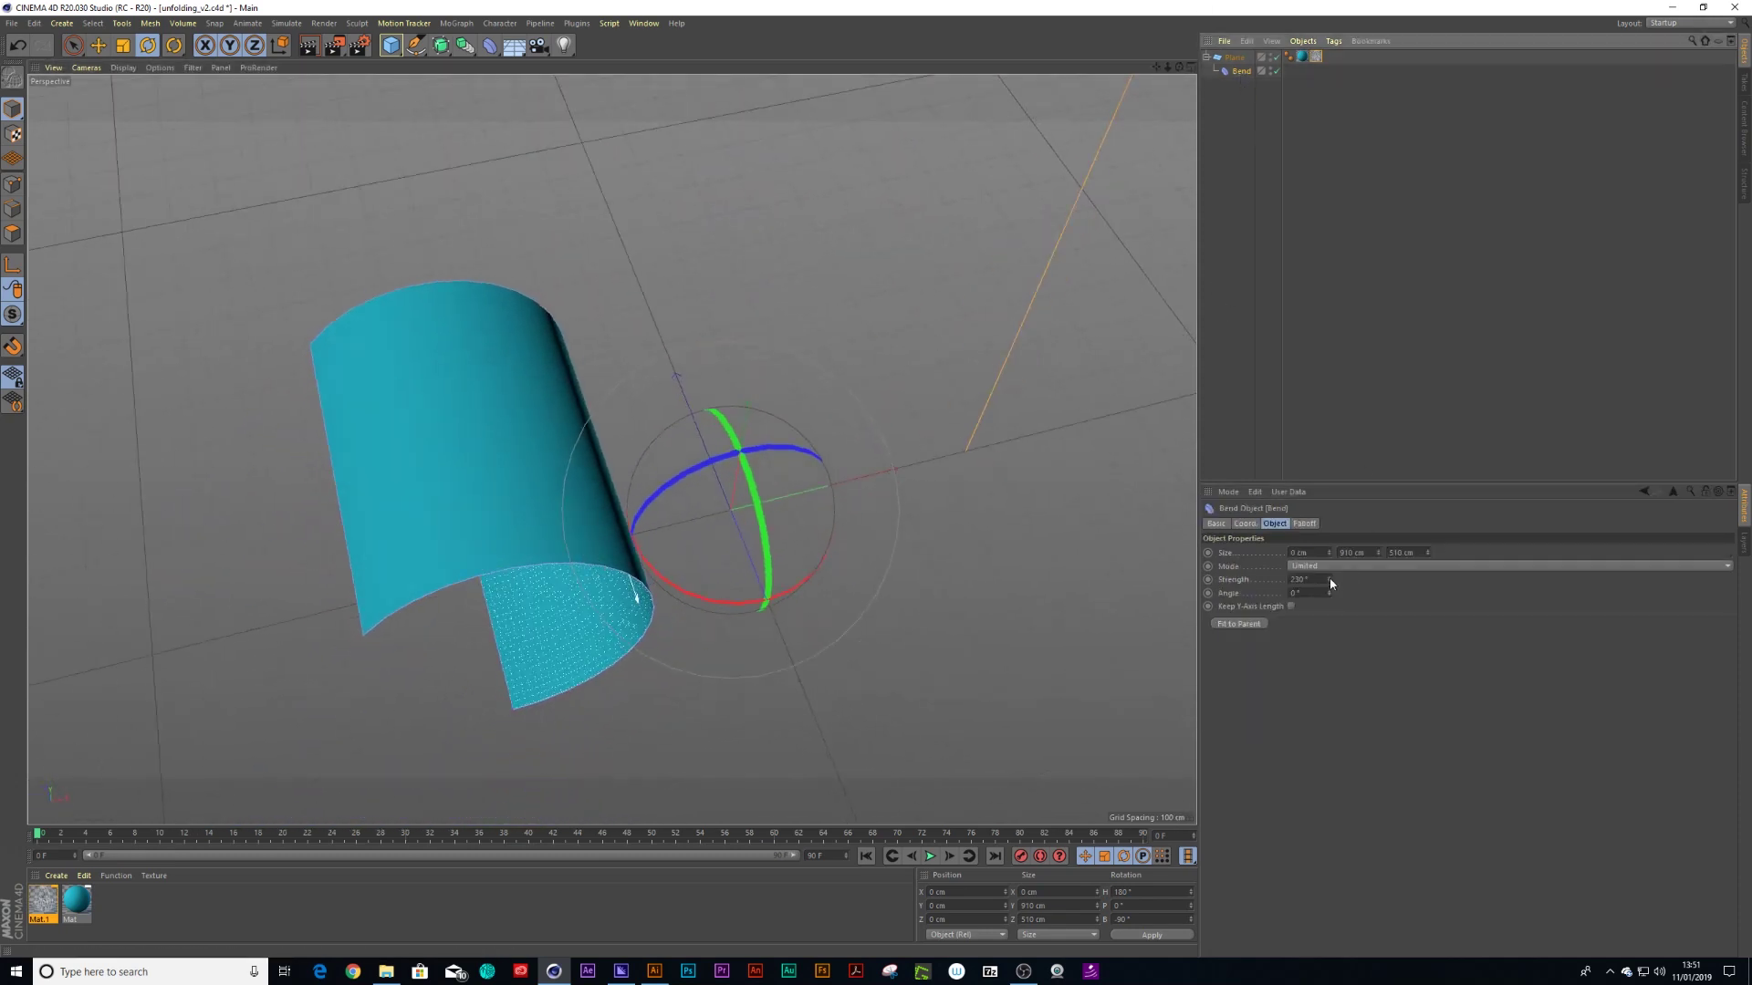
pyautogui.moveTo(1330, 580); pyautogui.dragTo(1419, 580)
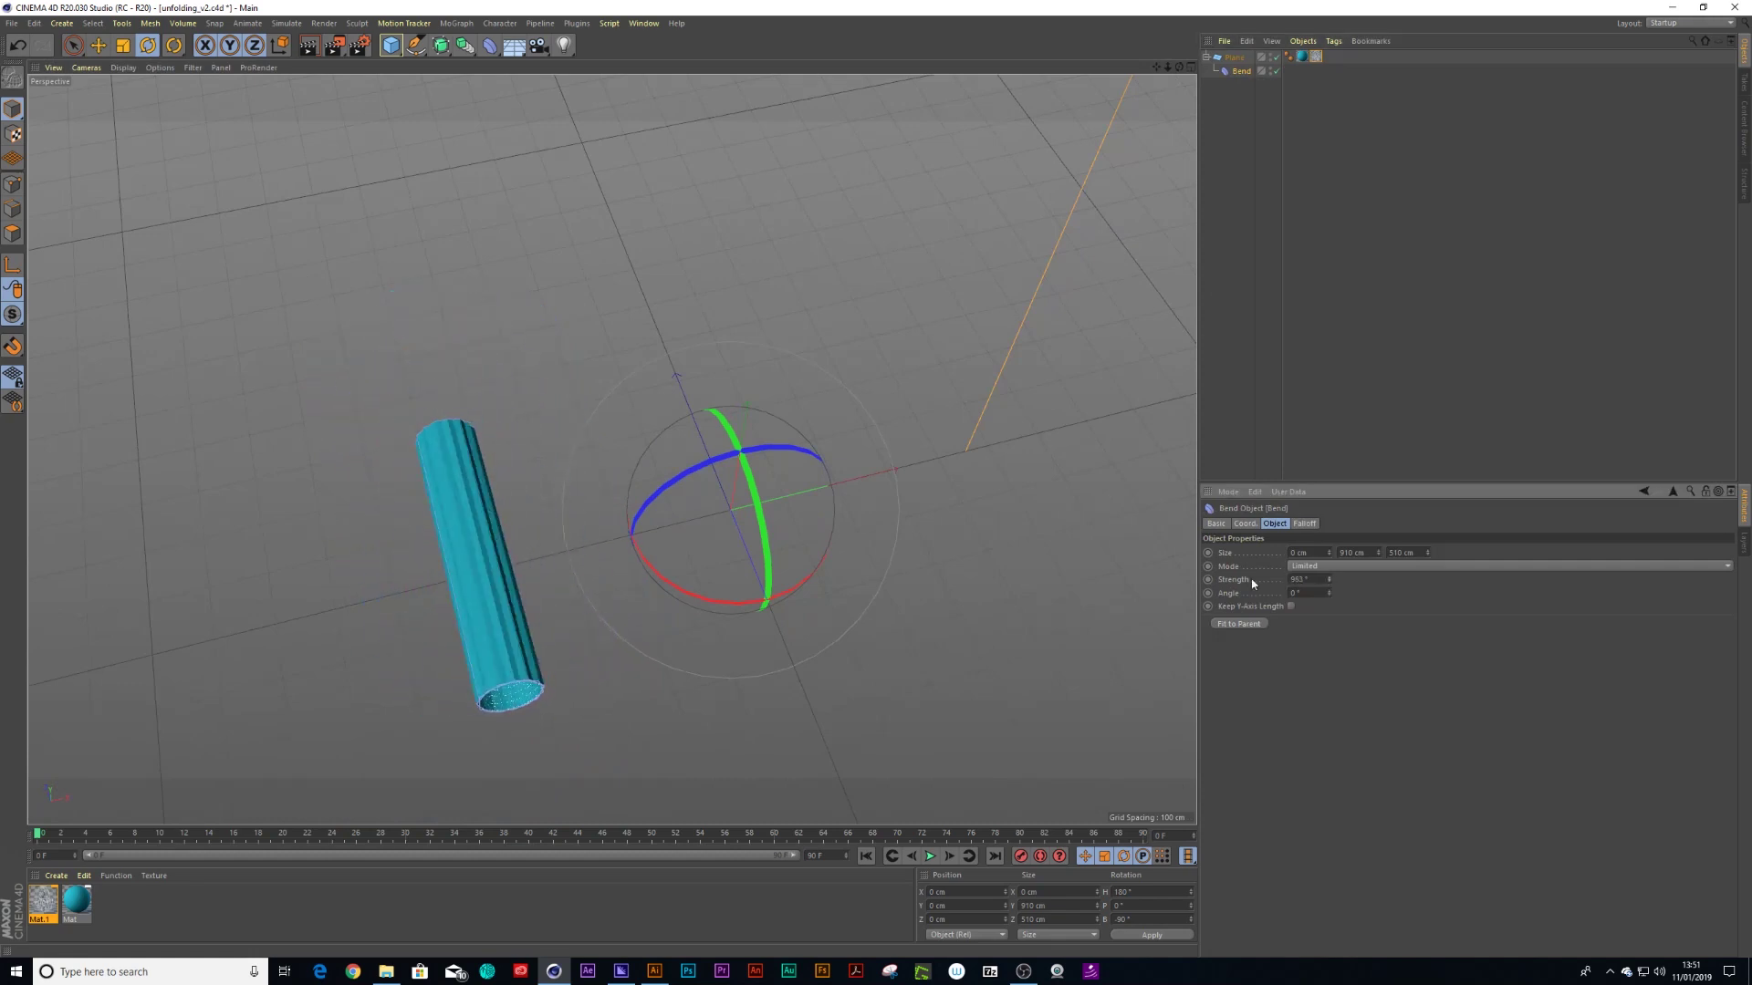
pyautogui.keyDown('alt'); pyautogui.moveTo(464, 703); pyautogui.dragTo(556, 612, button='right'); pyautogui.keyUp('alt')
pyautogui.keyDown('alt'); pyautogui.moveTo(556, 647); pyautogui.dragTo(556, 566); pyautogui.keyUp('alt')
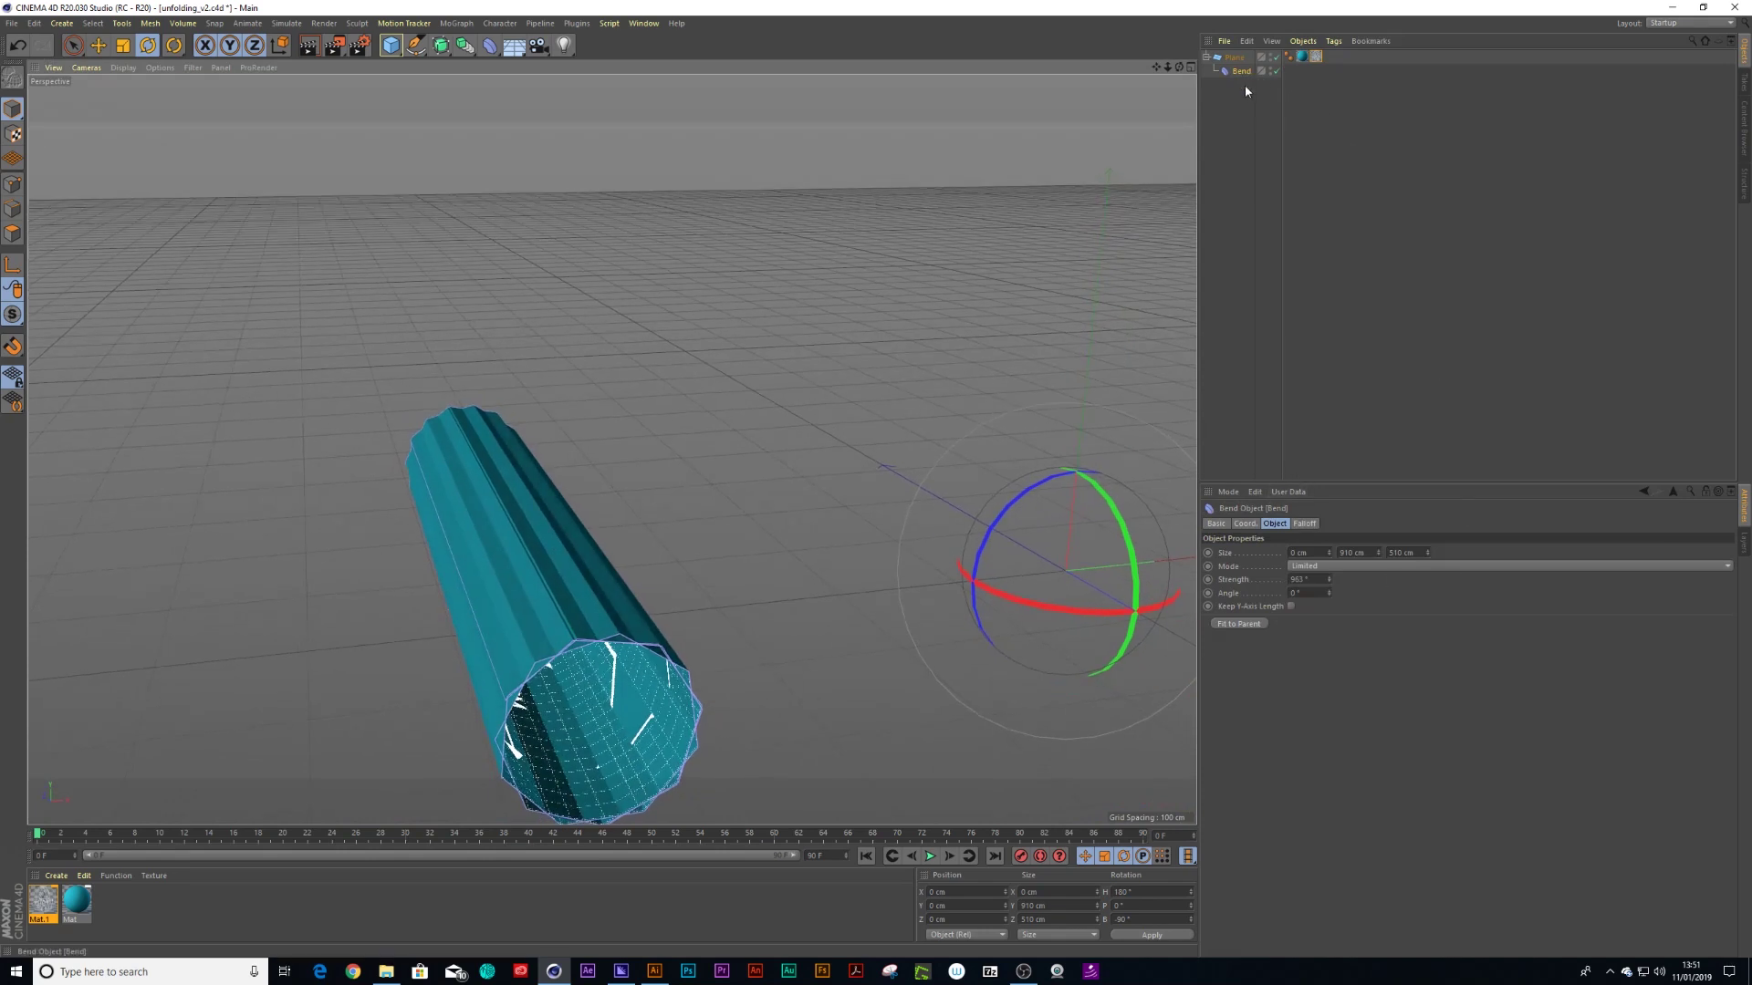
# Set the Bend deformer's bank rotation to -91° so the layers of the roll are slightly skewed
pyautogui.click(1245, 524)
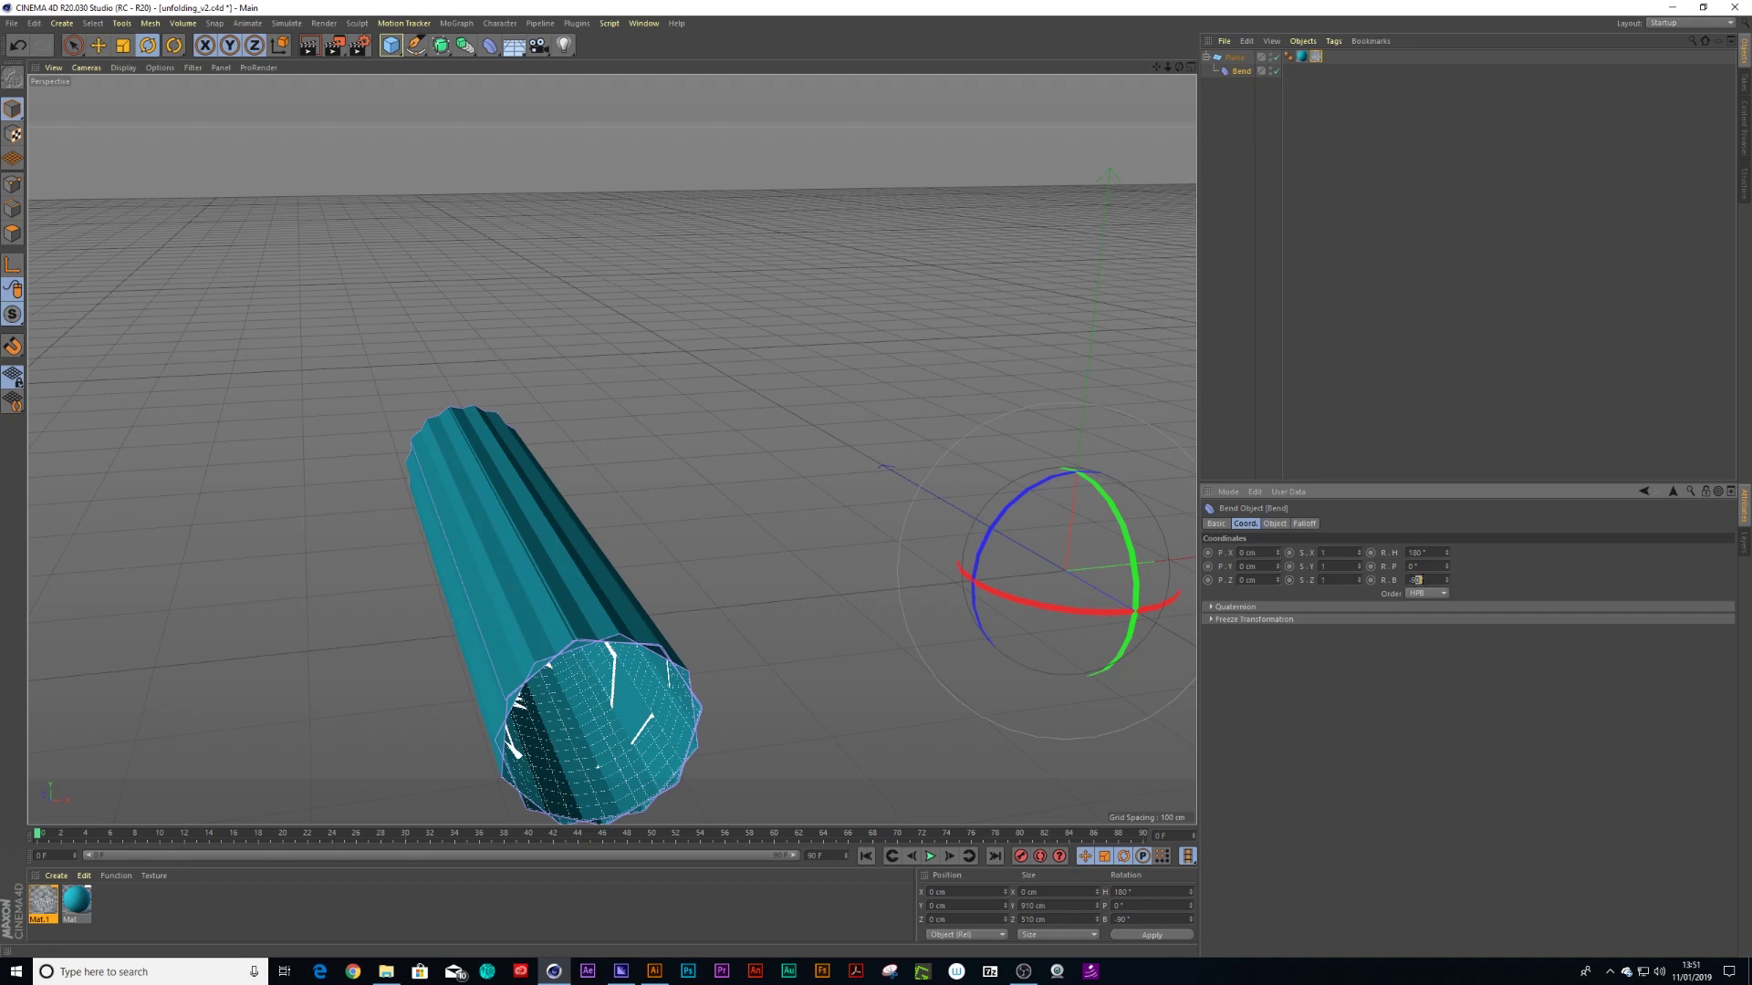
pyautogui.press('Return')
pyautogui.keyDown('alt'); pyautogui.moveTo(666, 693); pyautogui.dragTo(631, 595); pyautogui.keyUp('alt')
pyautogui.keyDown('alt'); pyautogui.moveTo(631, 595); pyautogui.dragTo(605, 657, button='right'); pyautogui.keyUp('alt')
pyautogui.keyDown('alt'); pyautogui.moveTo(643, 652); pyautogui.dragTo(594, 606, button='middle'); pyautogui.keyUp('alt')
pyautogui.keyDown('alt'); pyautogui.moveTo(593, 604); pyautogui.dragTo(604, 600); pyautogui.keyUp('alt')
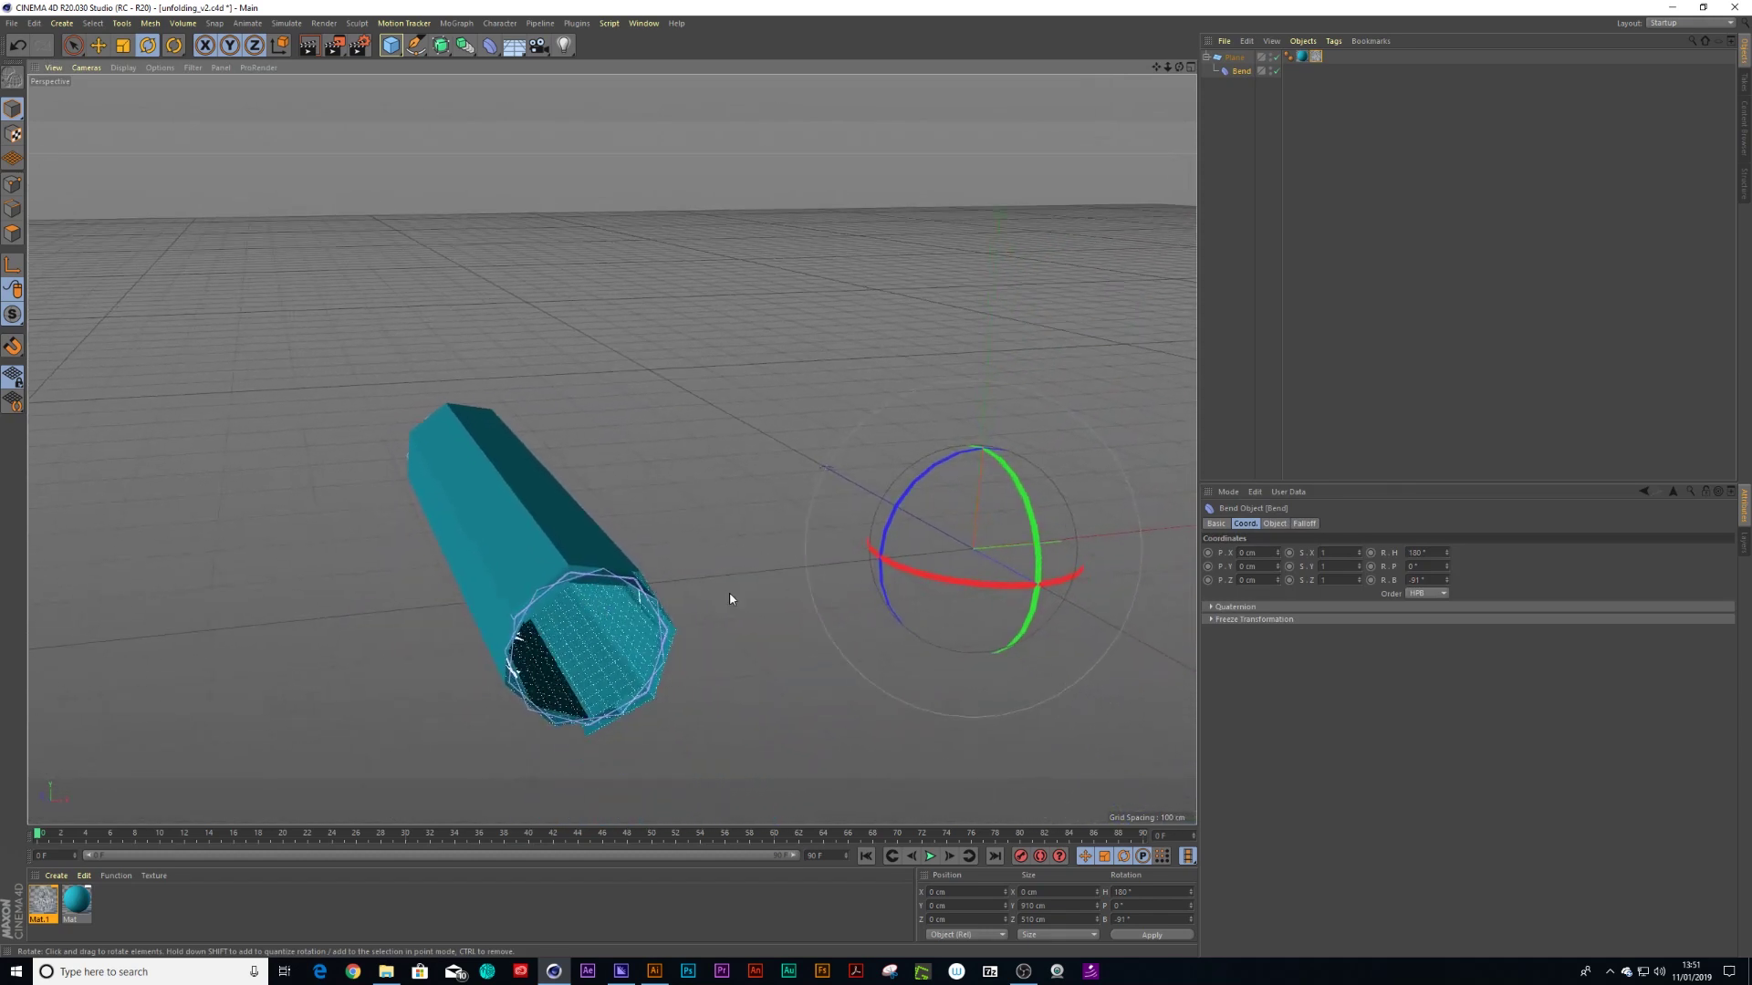
# Raise the plane's width segments to about 52 to smooth the rolled sheet
pyautogui.click(1239, 57)
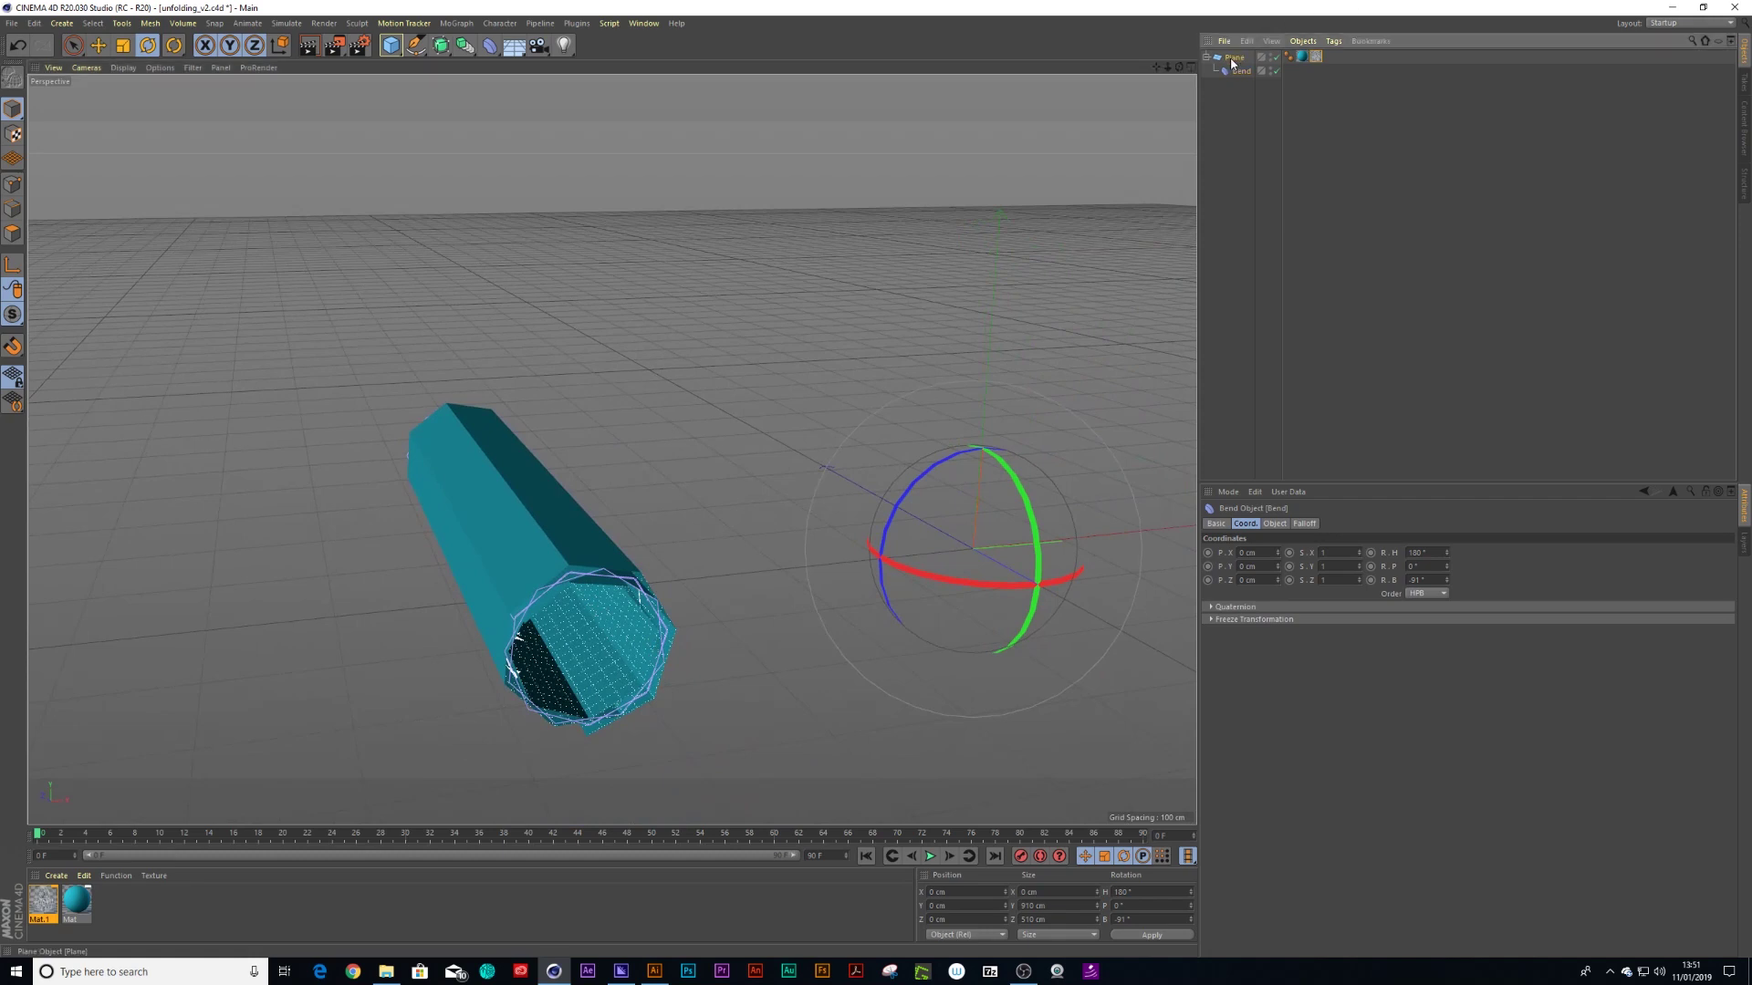
pyautogui.click(1273, 524)
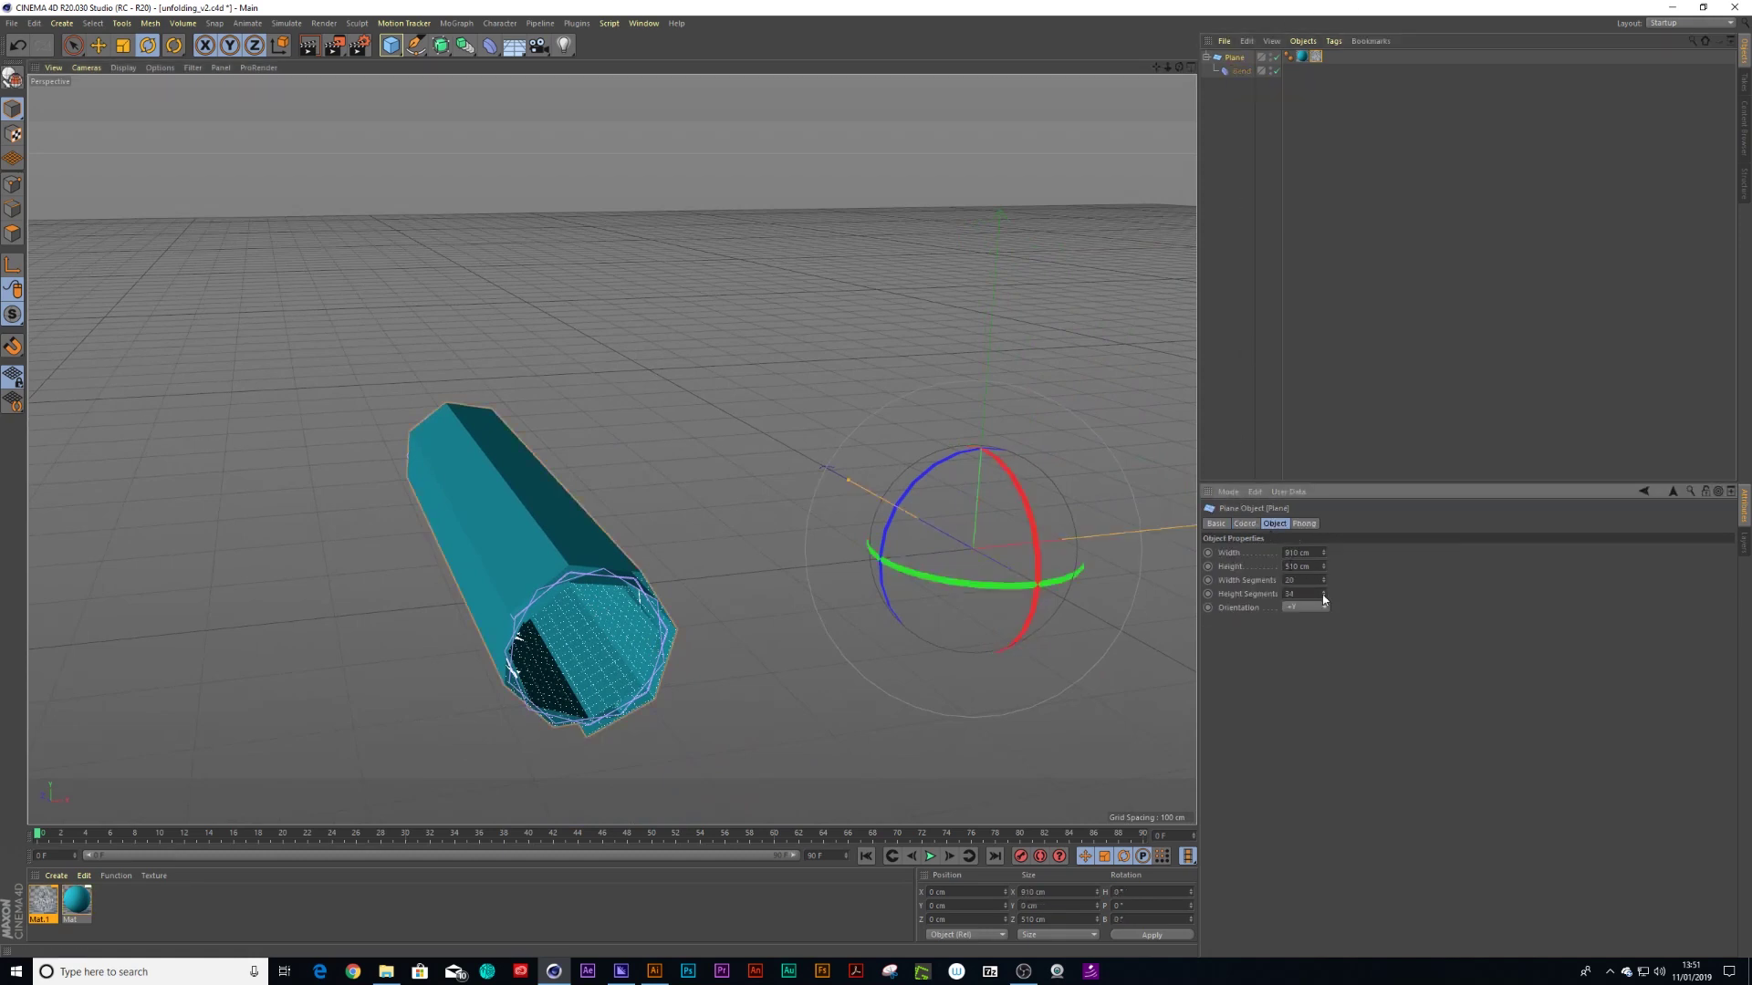
pyautogui.moveTo(1323, 580); pyautogui.dragTo(1324, 546)
pyautogui.moveTo(524, 413)
pyautogui.keyDown('alt'); pyautogui.mouseDown()
pyautogui.moveTo(529, 478)
pyautogui.moveTo(548, 418)
pyautogui.moveTo(511, 383)
pyautogui.mouseUp(); pyautogui.keyUp('alt')
# Display the viewport with Gouraud Shading (Lines) to show the plane's segments on the roll
pyautogui.click(123, 67)
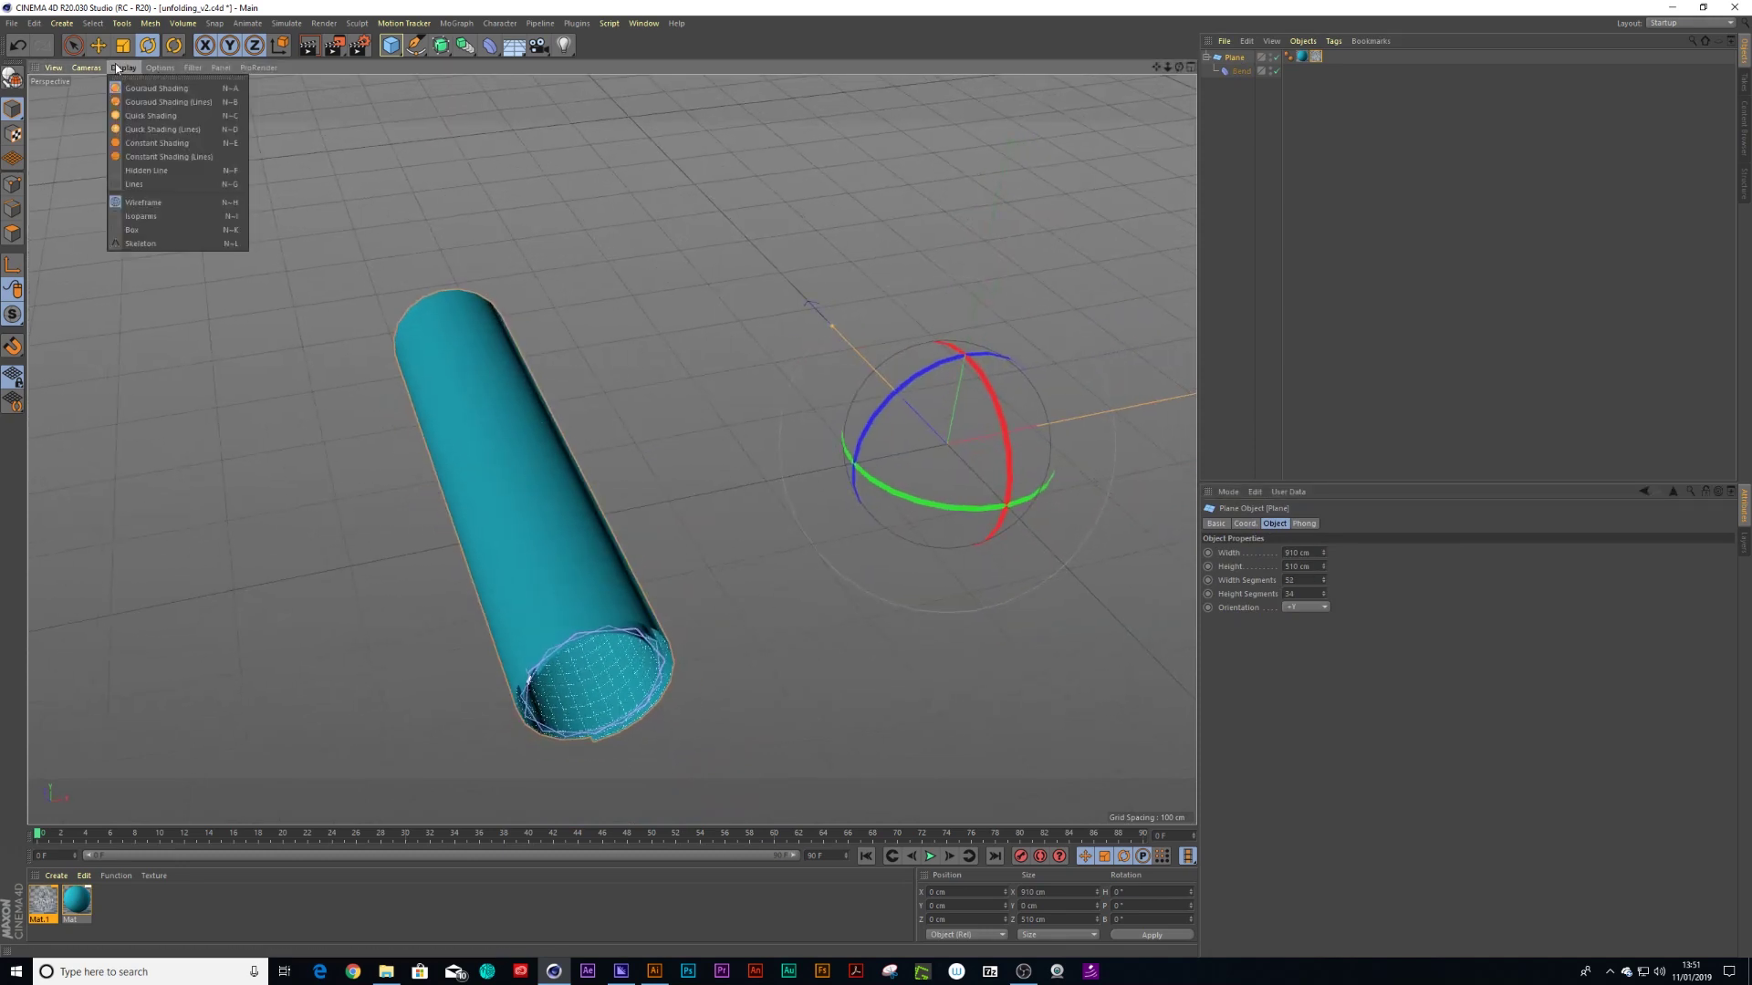
pyautogui.click(153, 103)
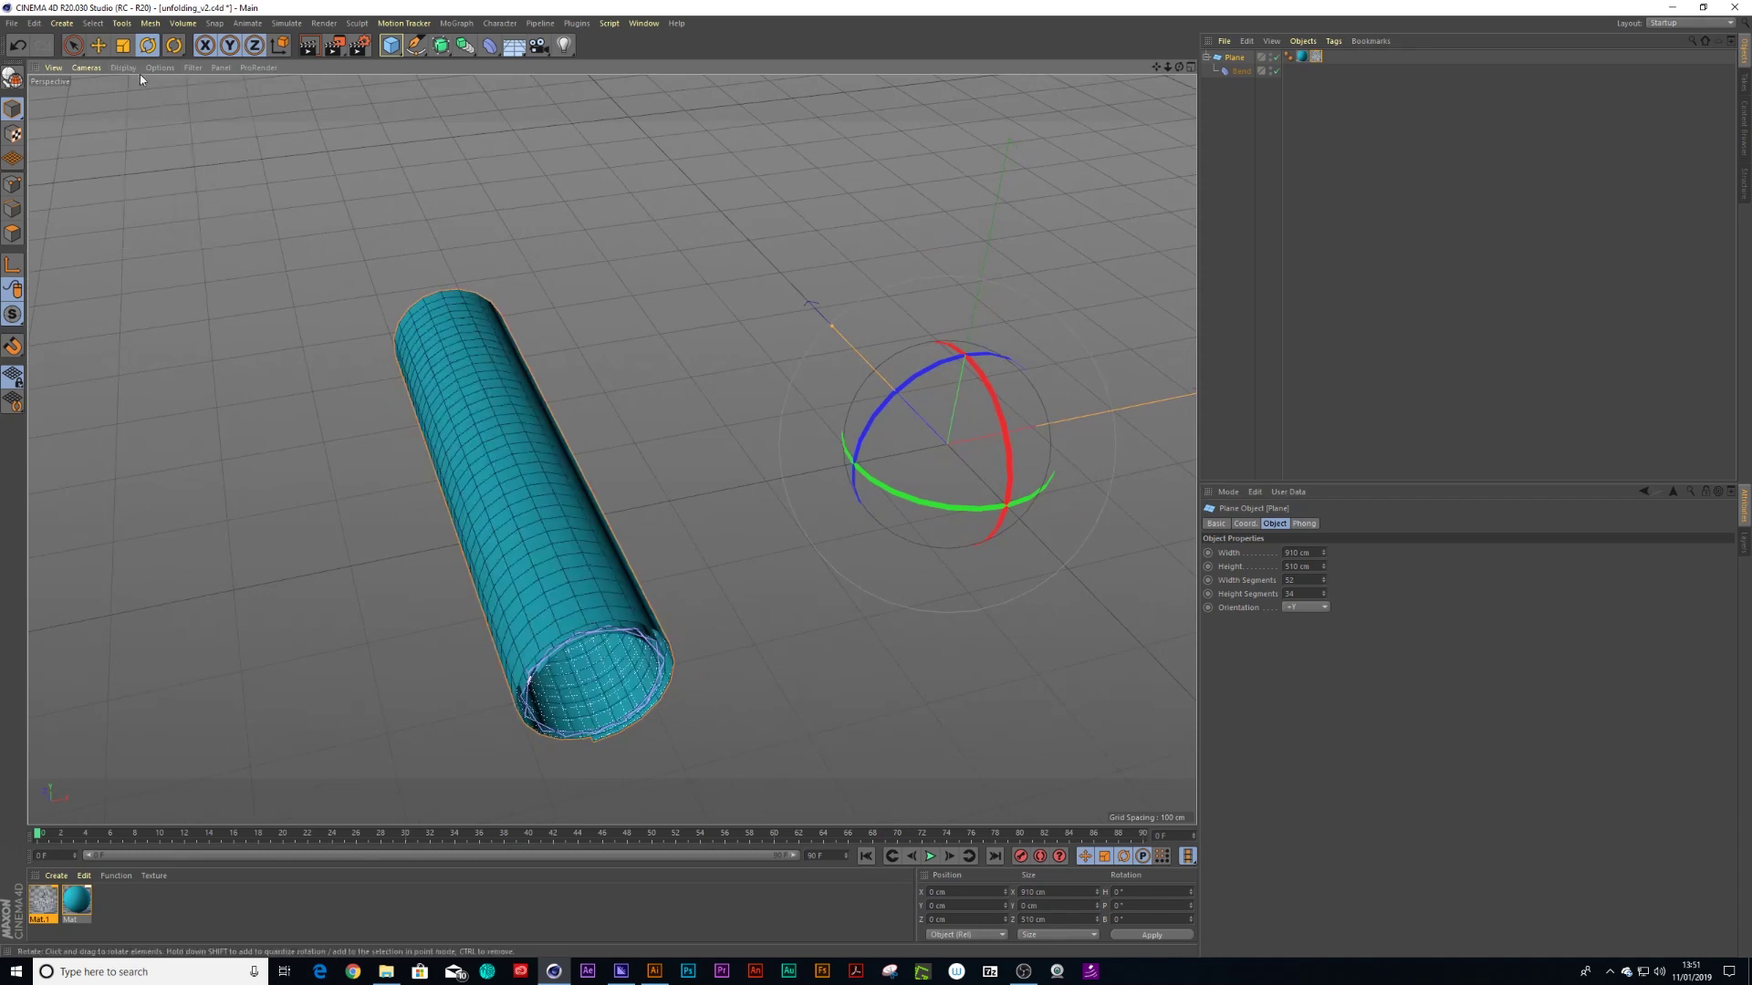
pyautogui.click(128, 68)
pyautogui.click(381, 157)
pyautogui.moveTo(567, 402)
pyautogui.keyDown('alt'); pyautogui.mouseDown()
pyautogui.moveTo(520, 453)
pyautogui.moveTo(661, 365)
pyautogui.moveTo(529, 535)
pyautogui.moveTo(575, 531)
pyautogui.mouseUp(); pyautogui.keyUp('alt')
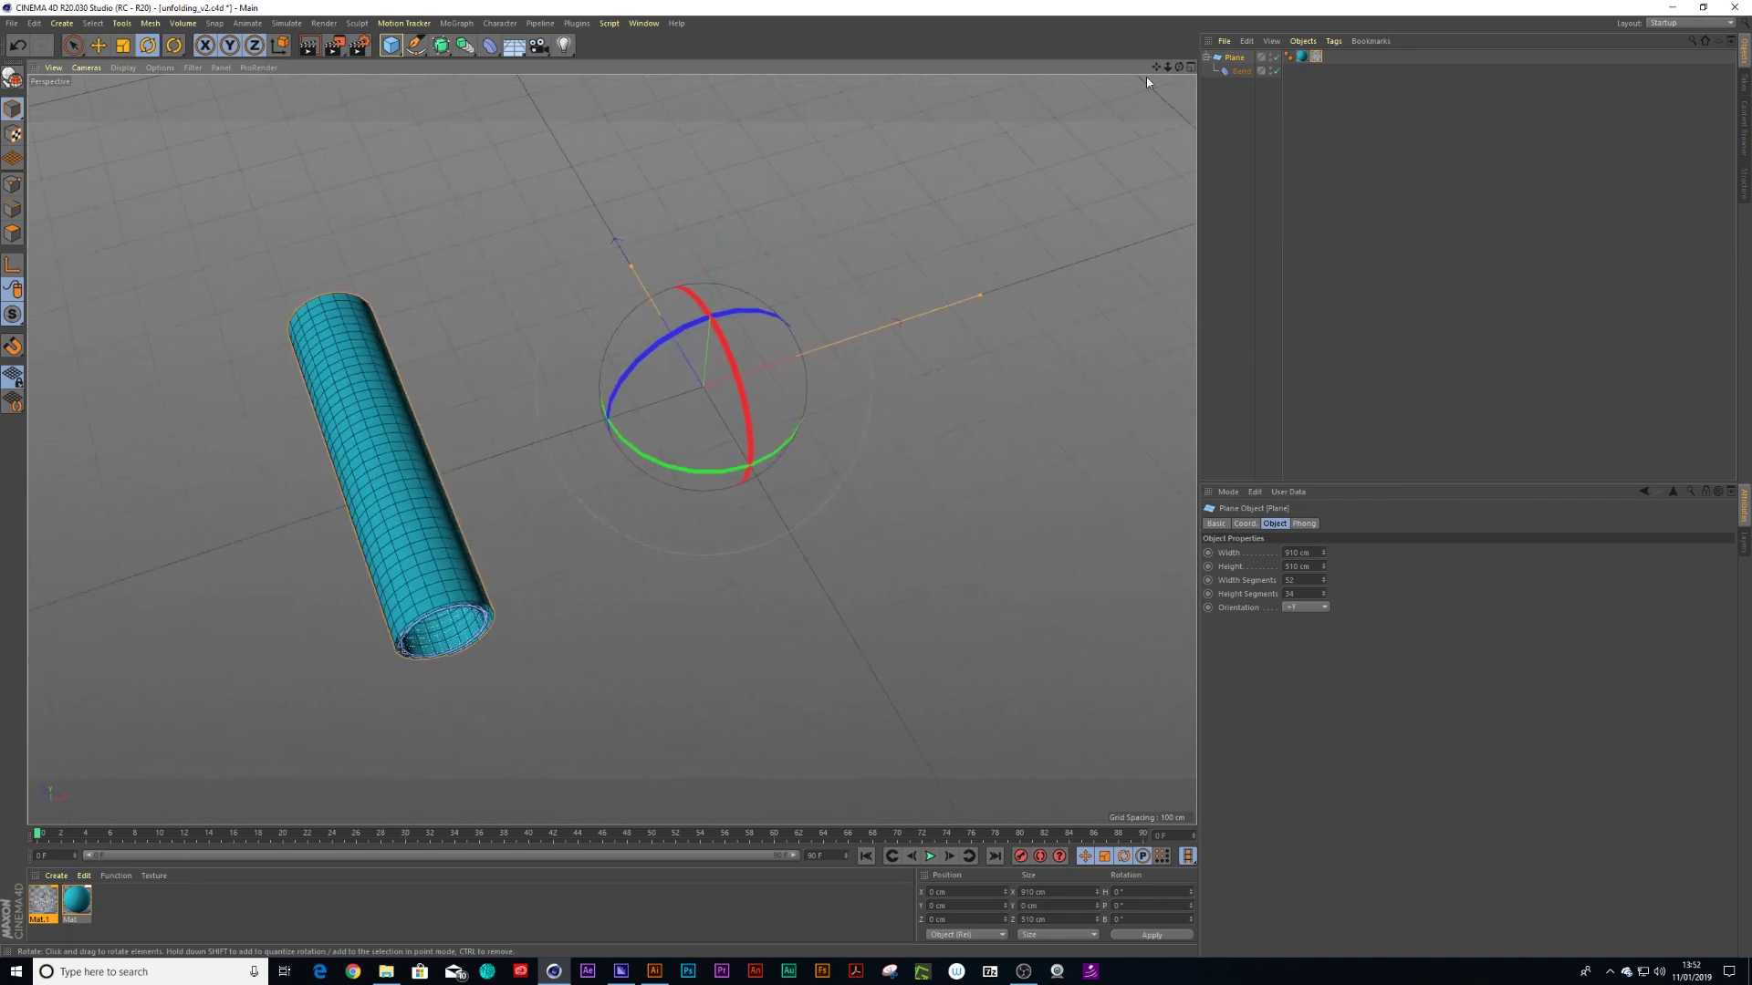
# Move the Bend deformer along its own Y axis to an X position of about 74 cm, partly unrolling the sheet
pyautogui.click(1241, 70)
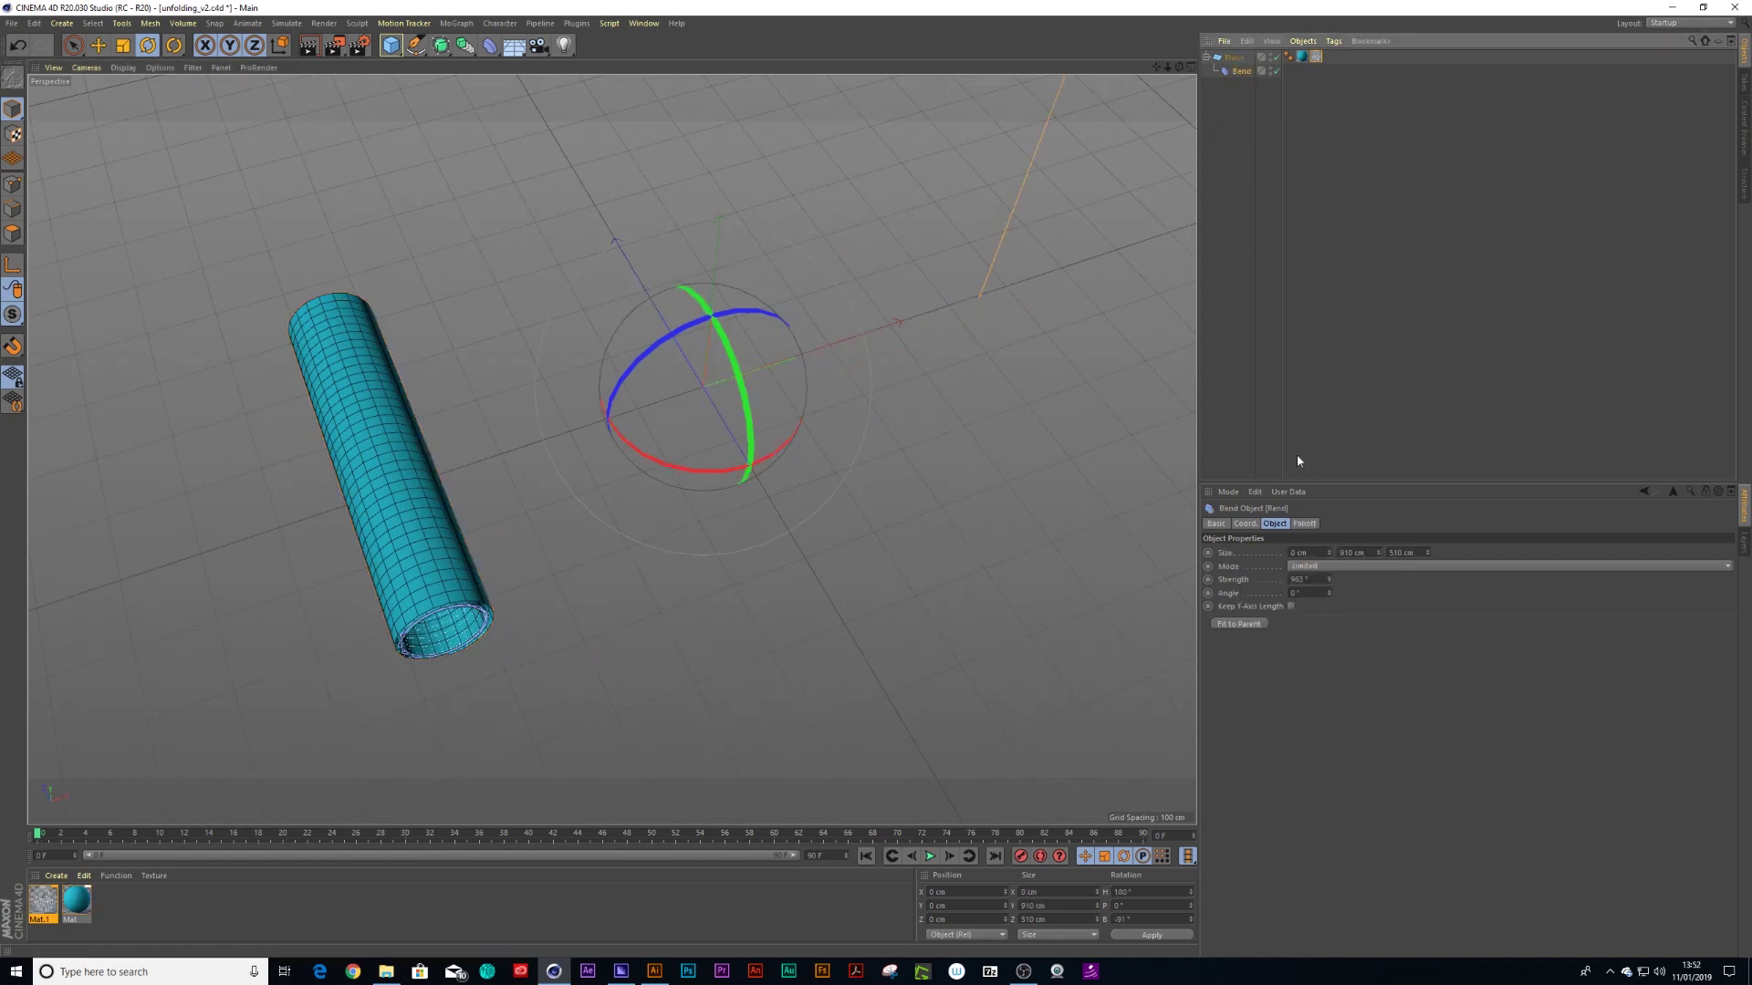
pyautogui.press('space')
pyautogui.moveTo(843, 343); pyautogui.dragTo(884, 330)
pyautogui.click(1238, 72)
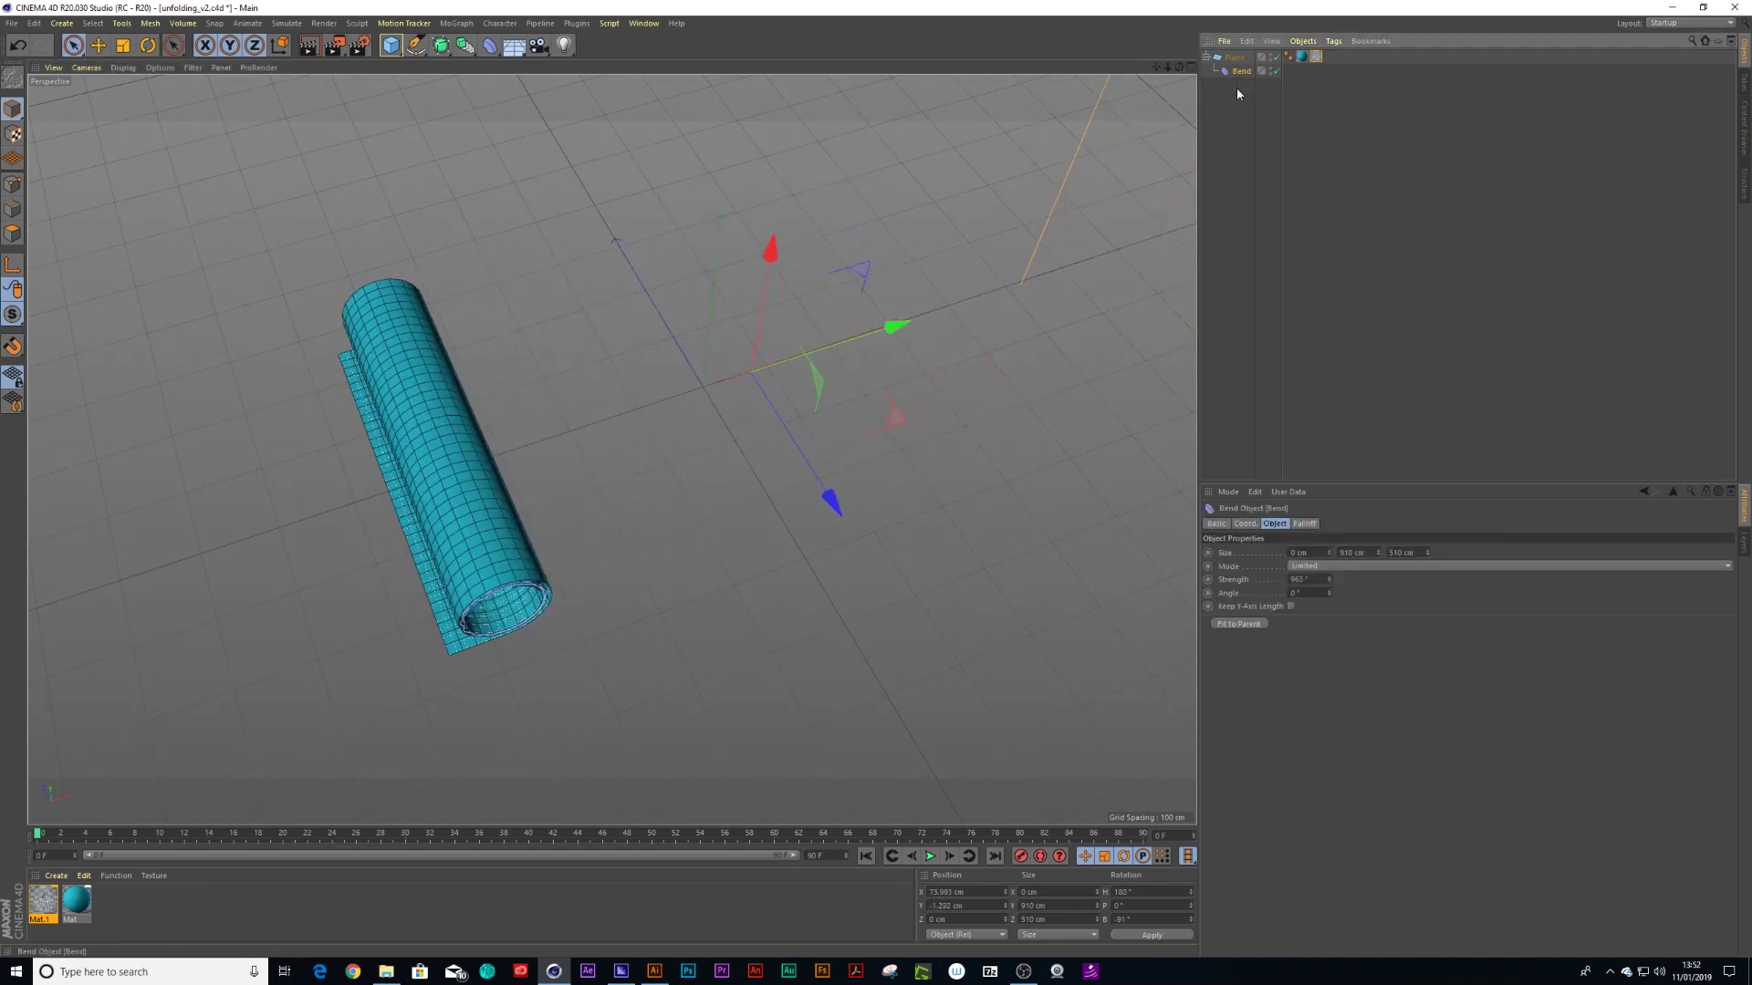
pyautogui.click(1246, 524)
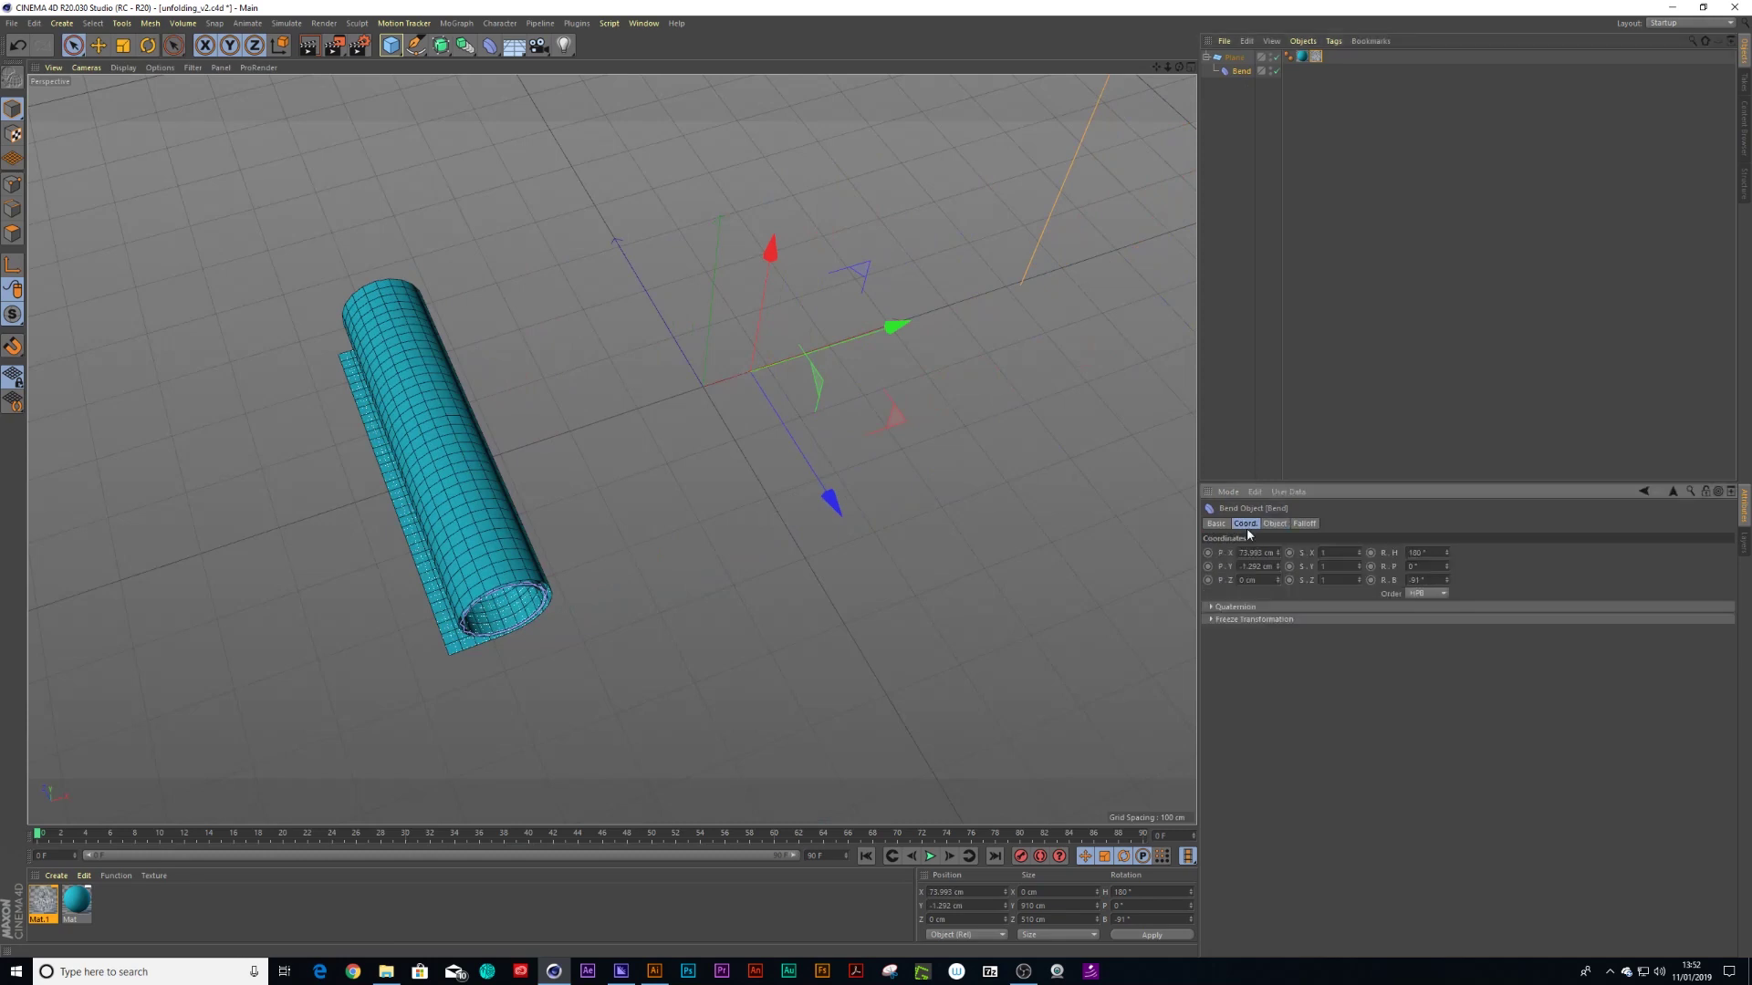
# Switch to the world coordinate system and slide the Bend deformer along X, unrolling the sheet and rolling it back to about 50 cm
pyautogui.click(280, 45)
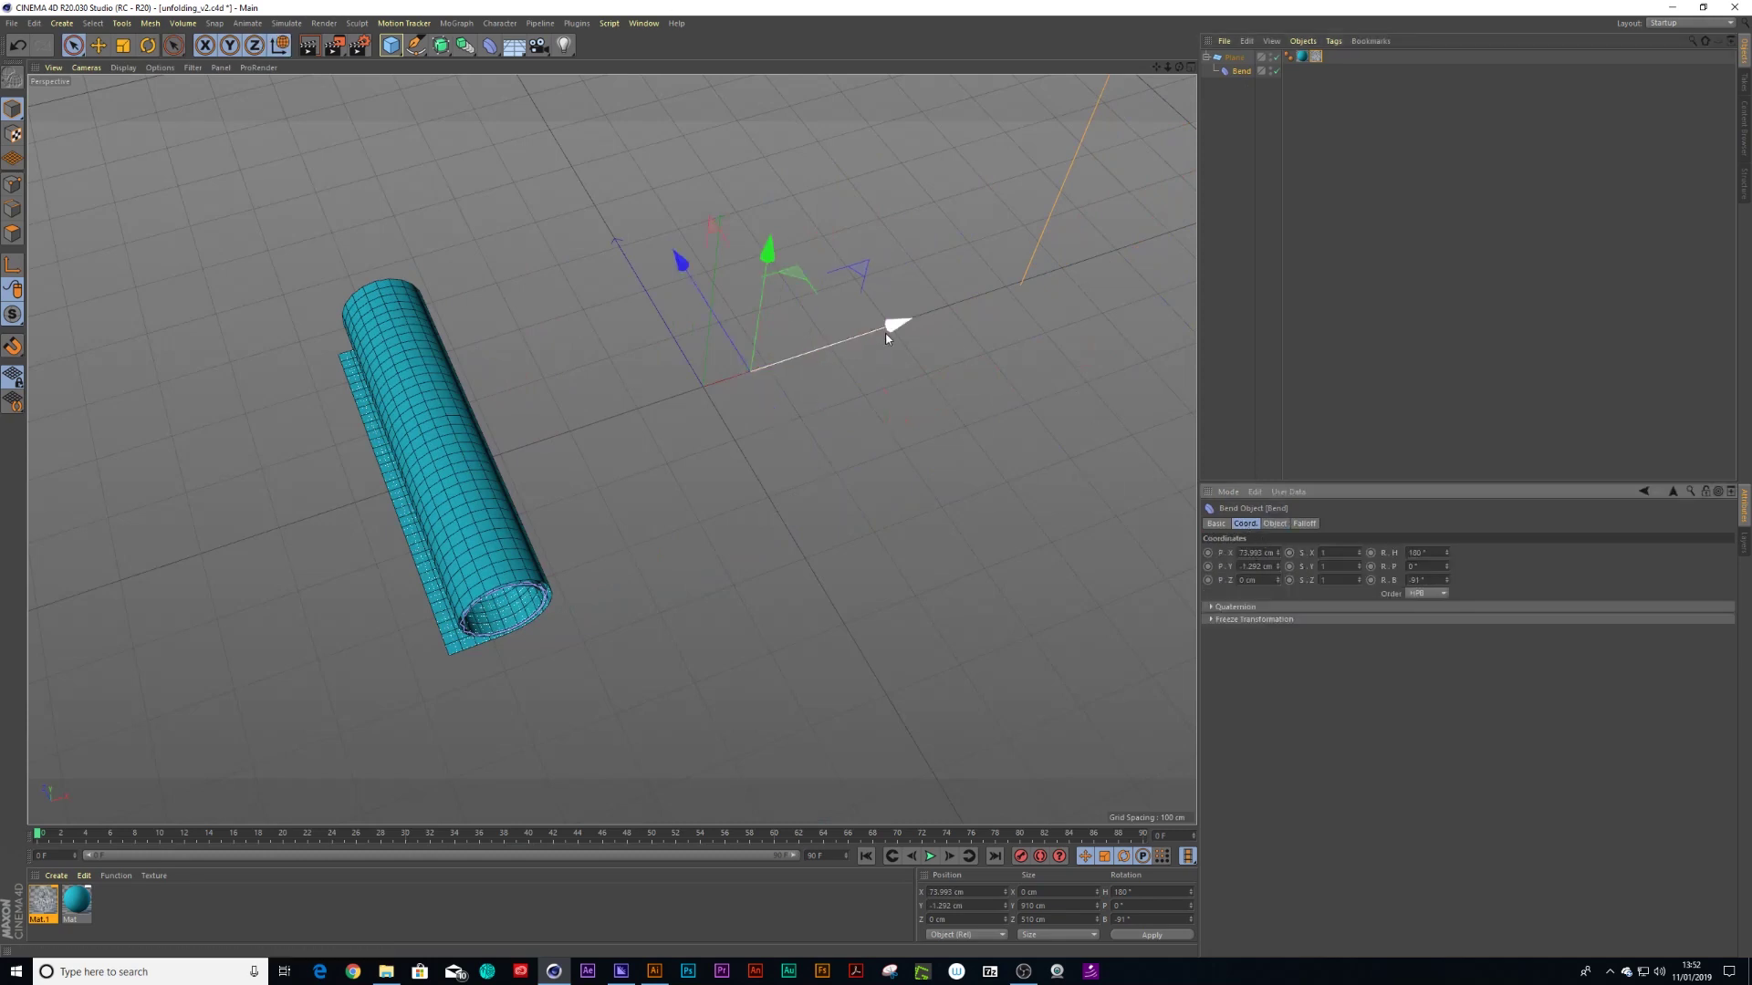
pyautogui.moveTo(894, 325); pyautogui.dragTo(956, 343)
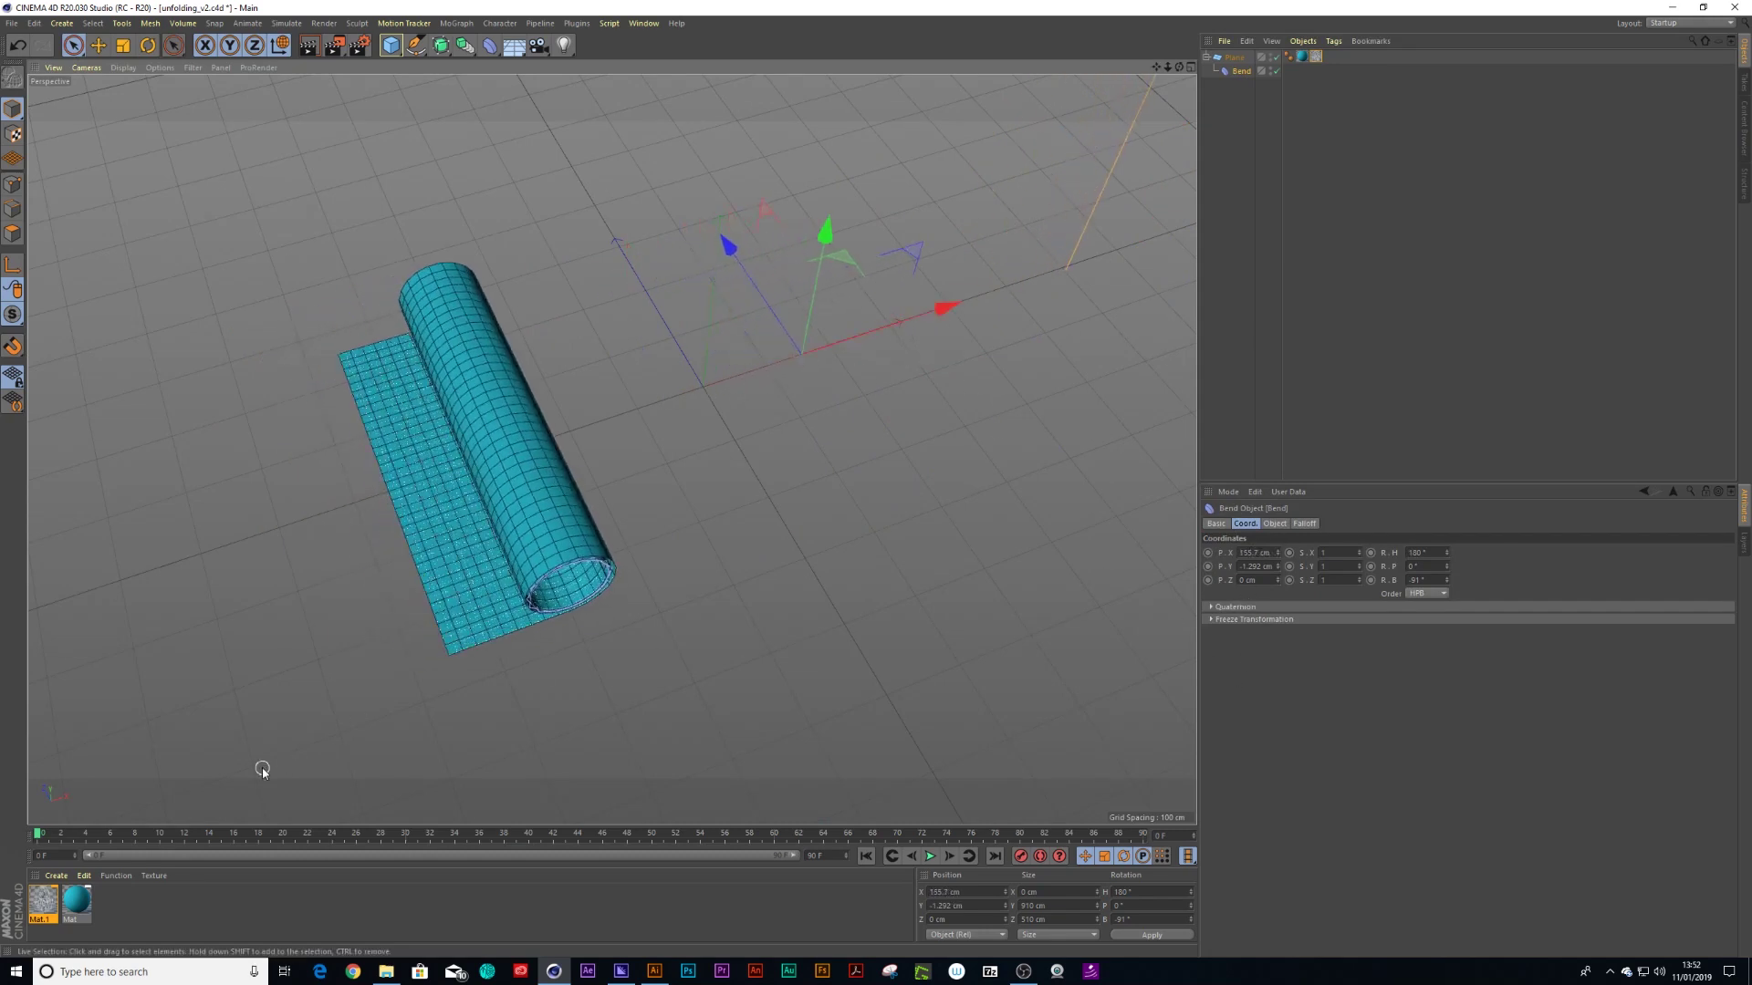
pyautogui.moveTo(943, 306); pyautogui.dragTo(881, 332)
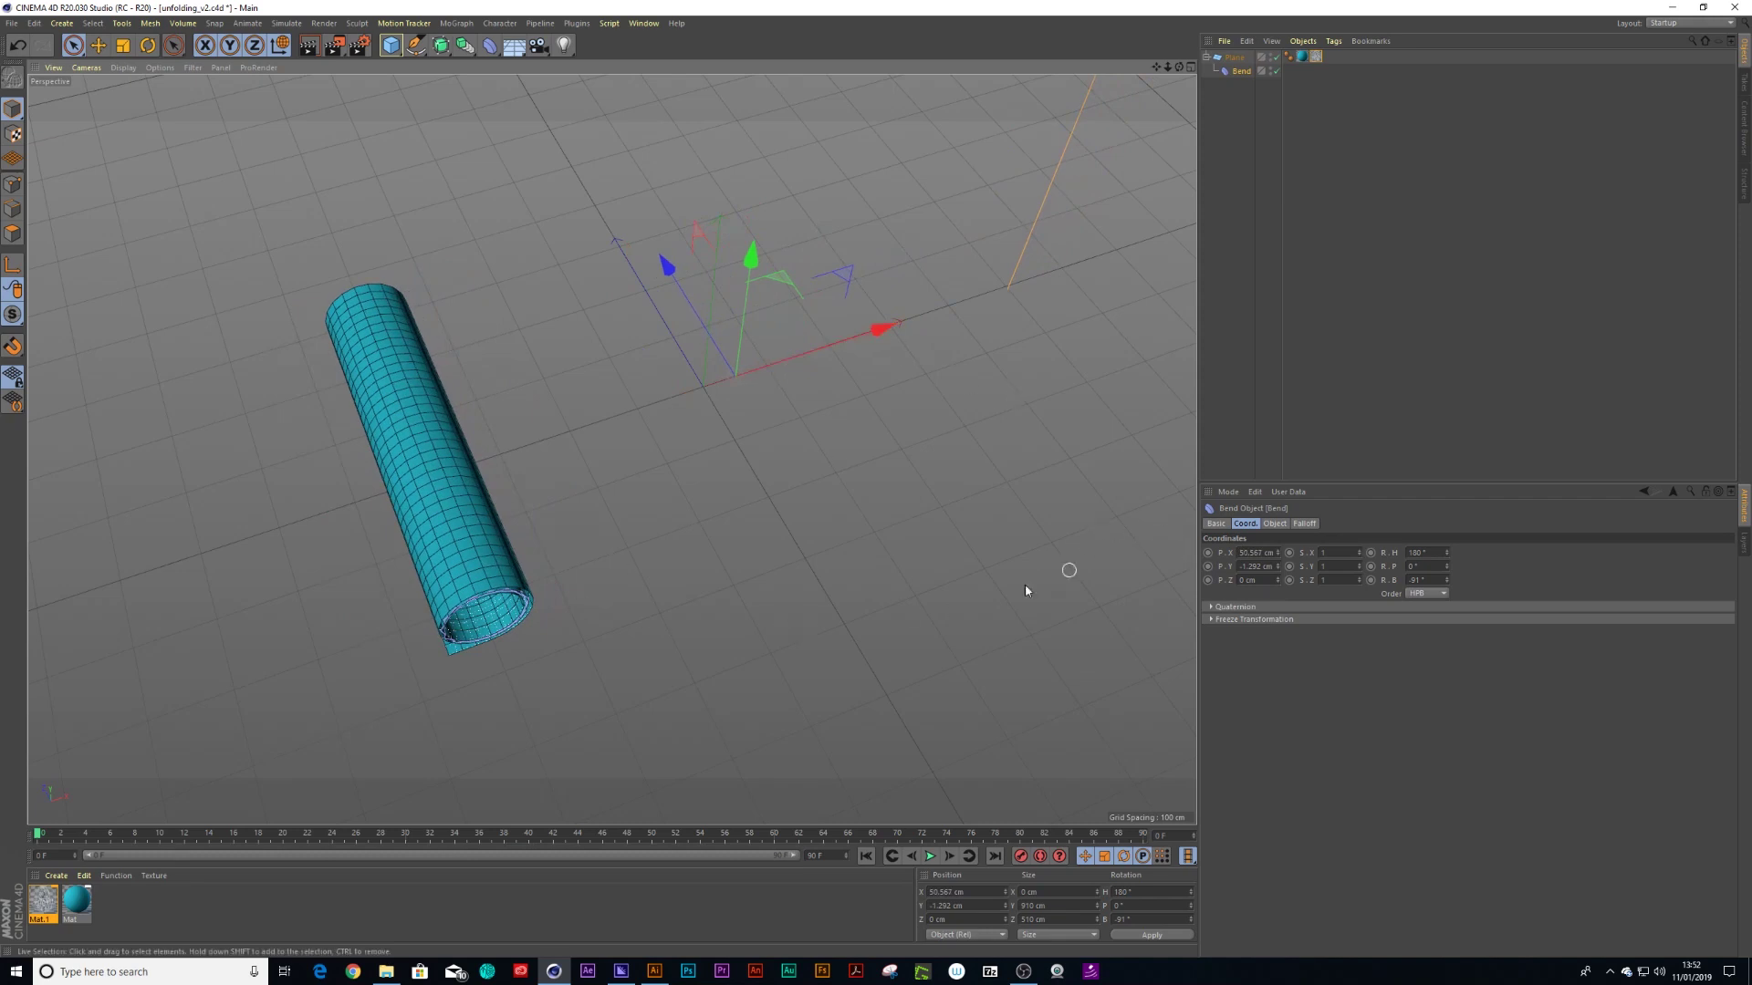
# Keyframe the Bend deformer's X position at frames 0, 10, 24 and 35
pyautogui.click(1208, 553)
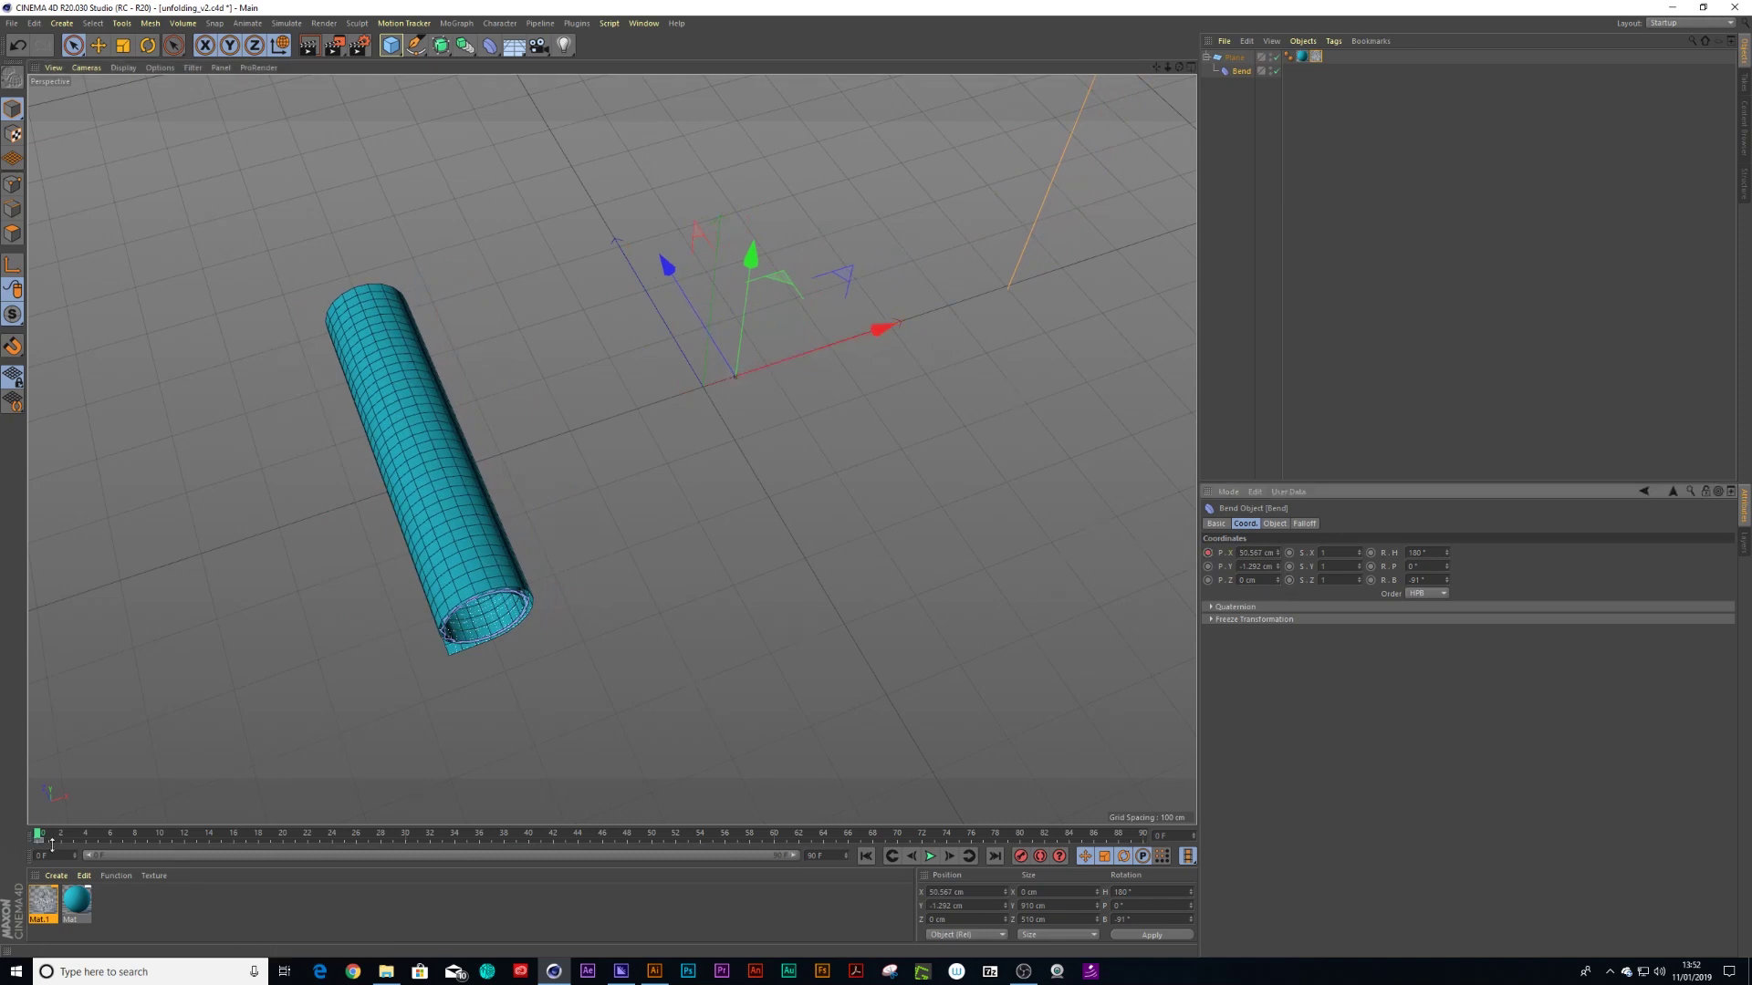
pyautogui.moveTo(38, 836); pyautogui.dragTo(162, 837)
pyautogui.moveTo(162, 836); pyautogui.dragTo(331, 835)
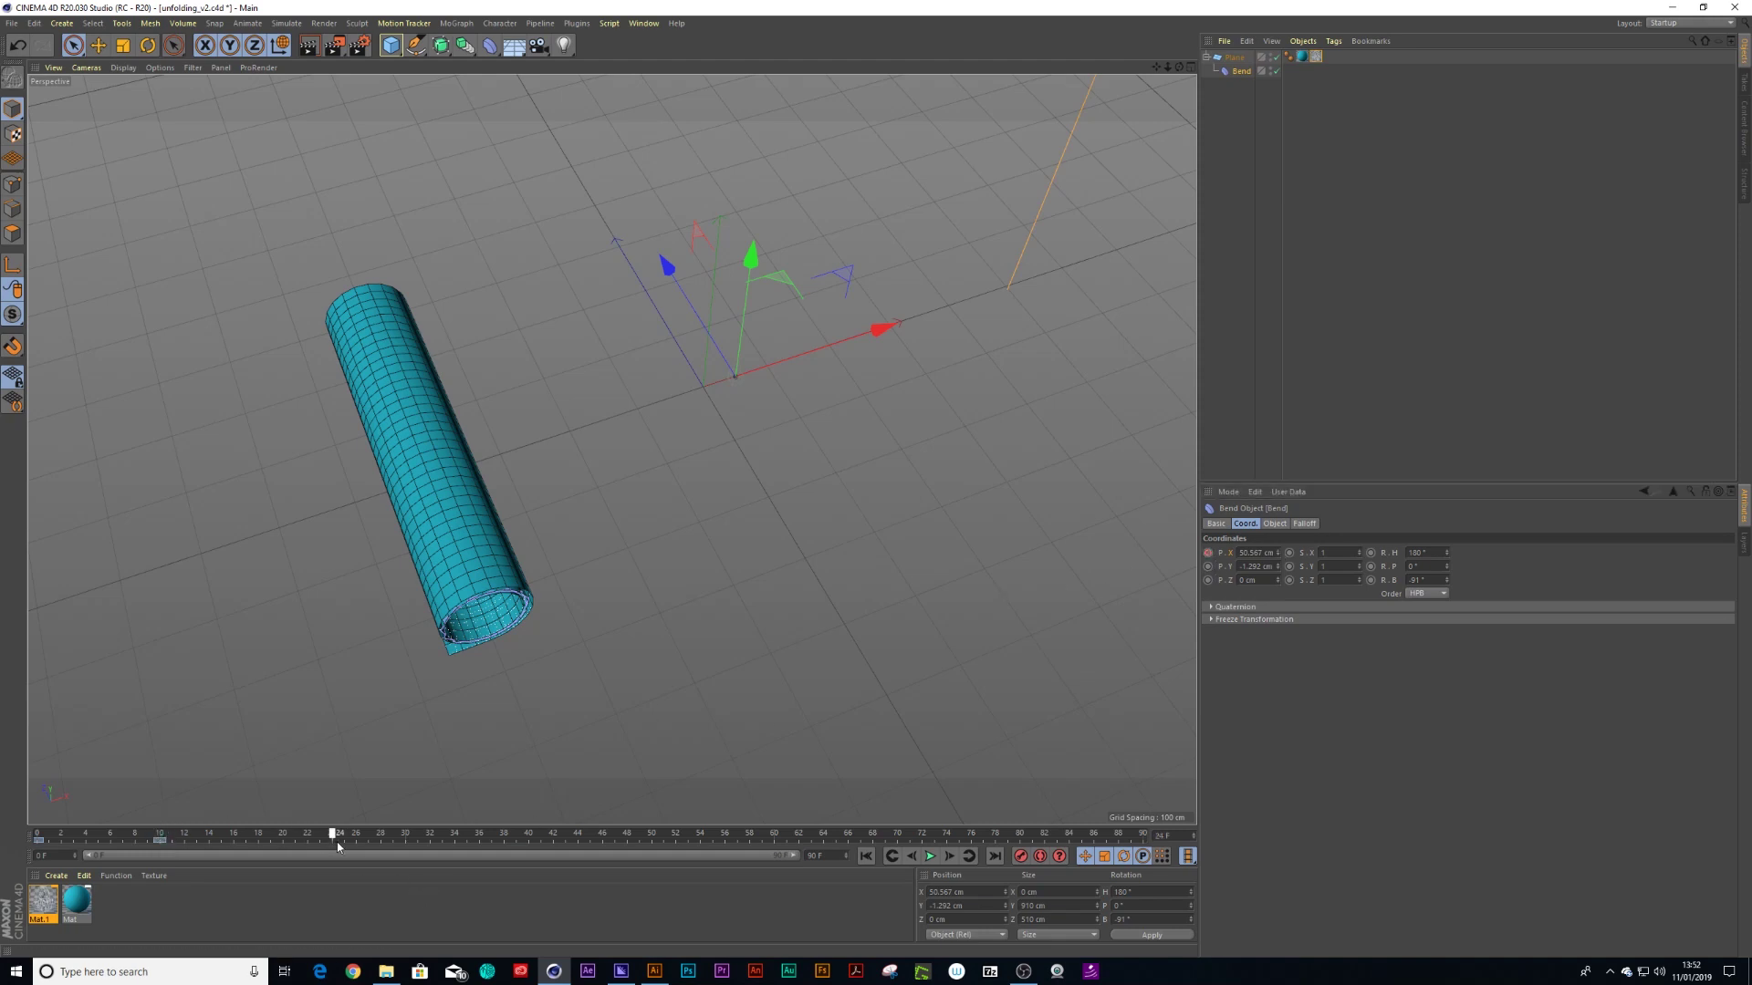
pyautogui.moveTo(333, 835); pyautogui.dragTo(466, 834)
pyautogui.click(1207, 553)
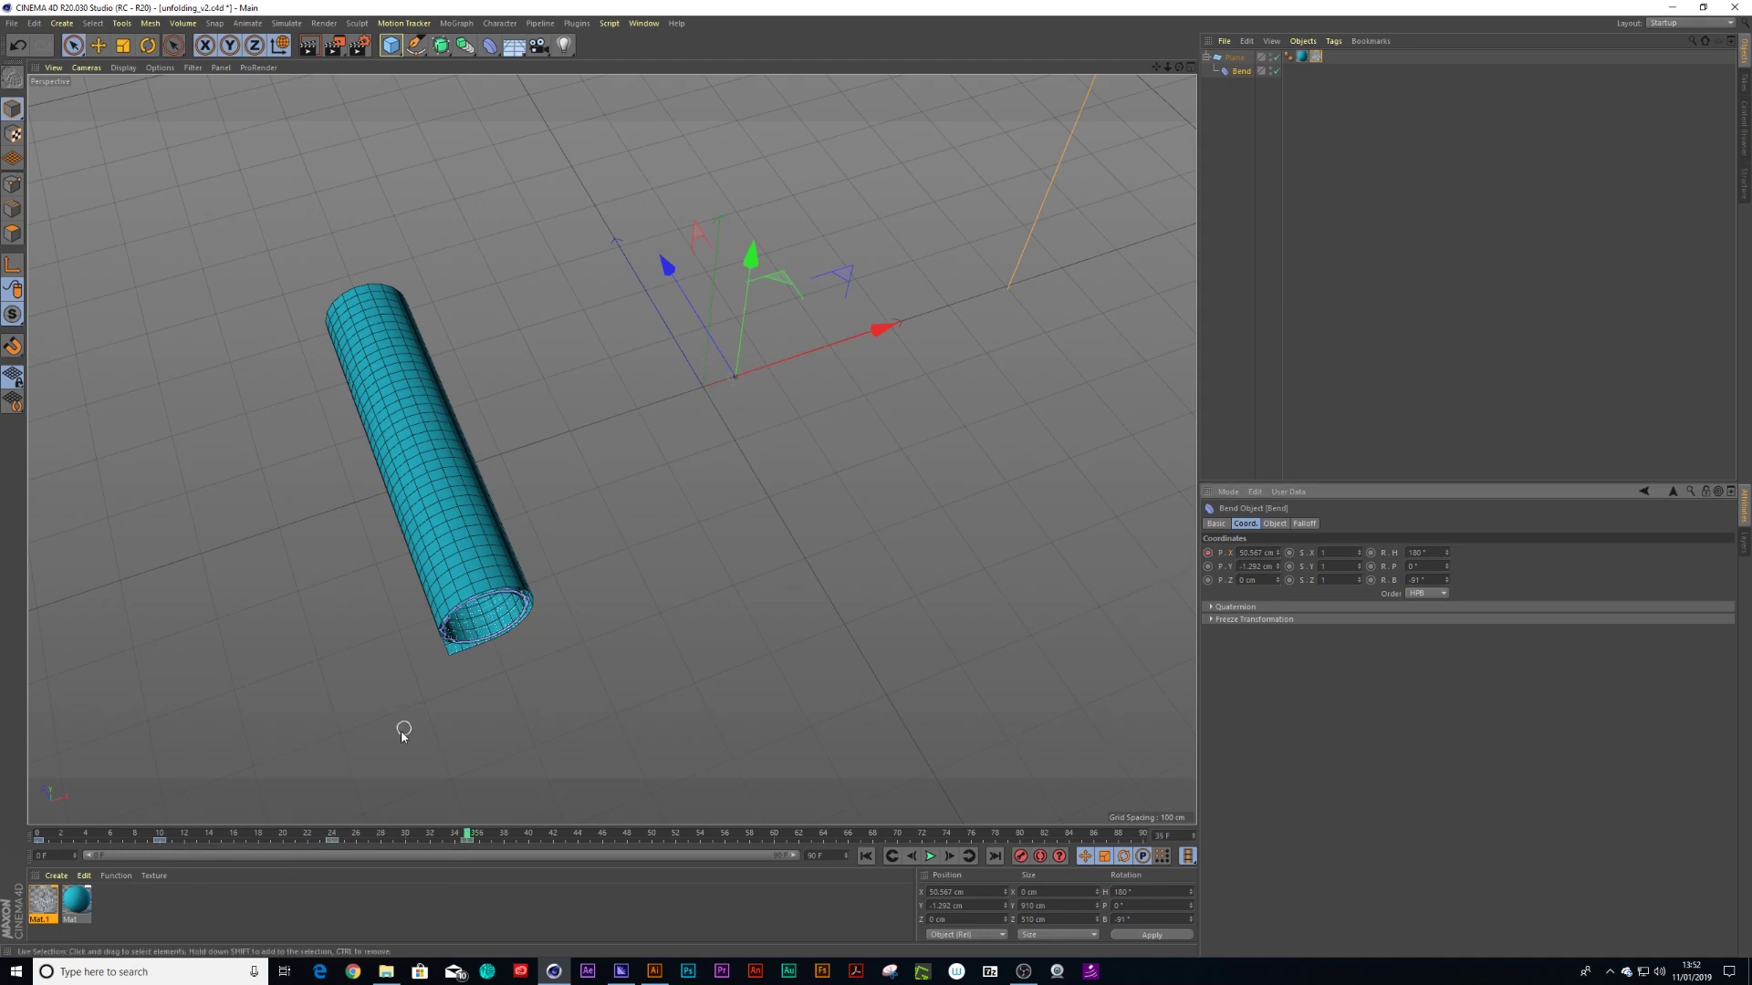
pyautogui.moveTo(292, 834); pyautogui.dragTo(38, 840)
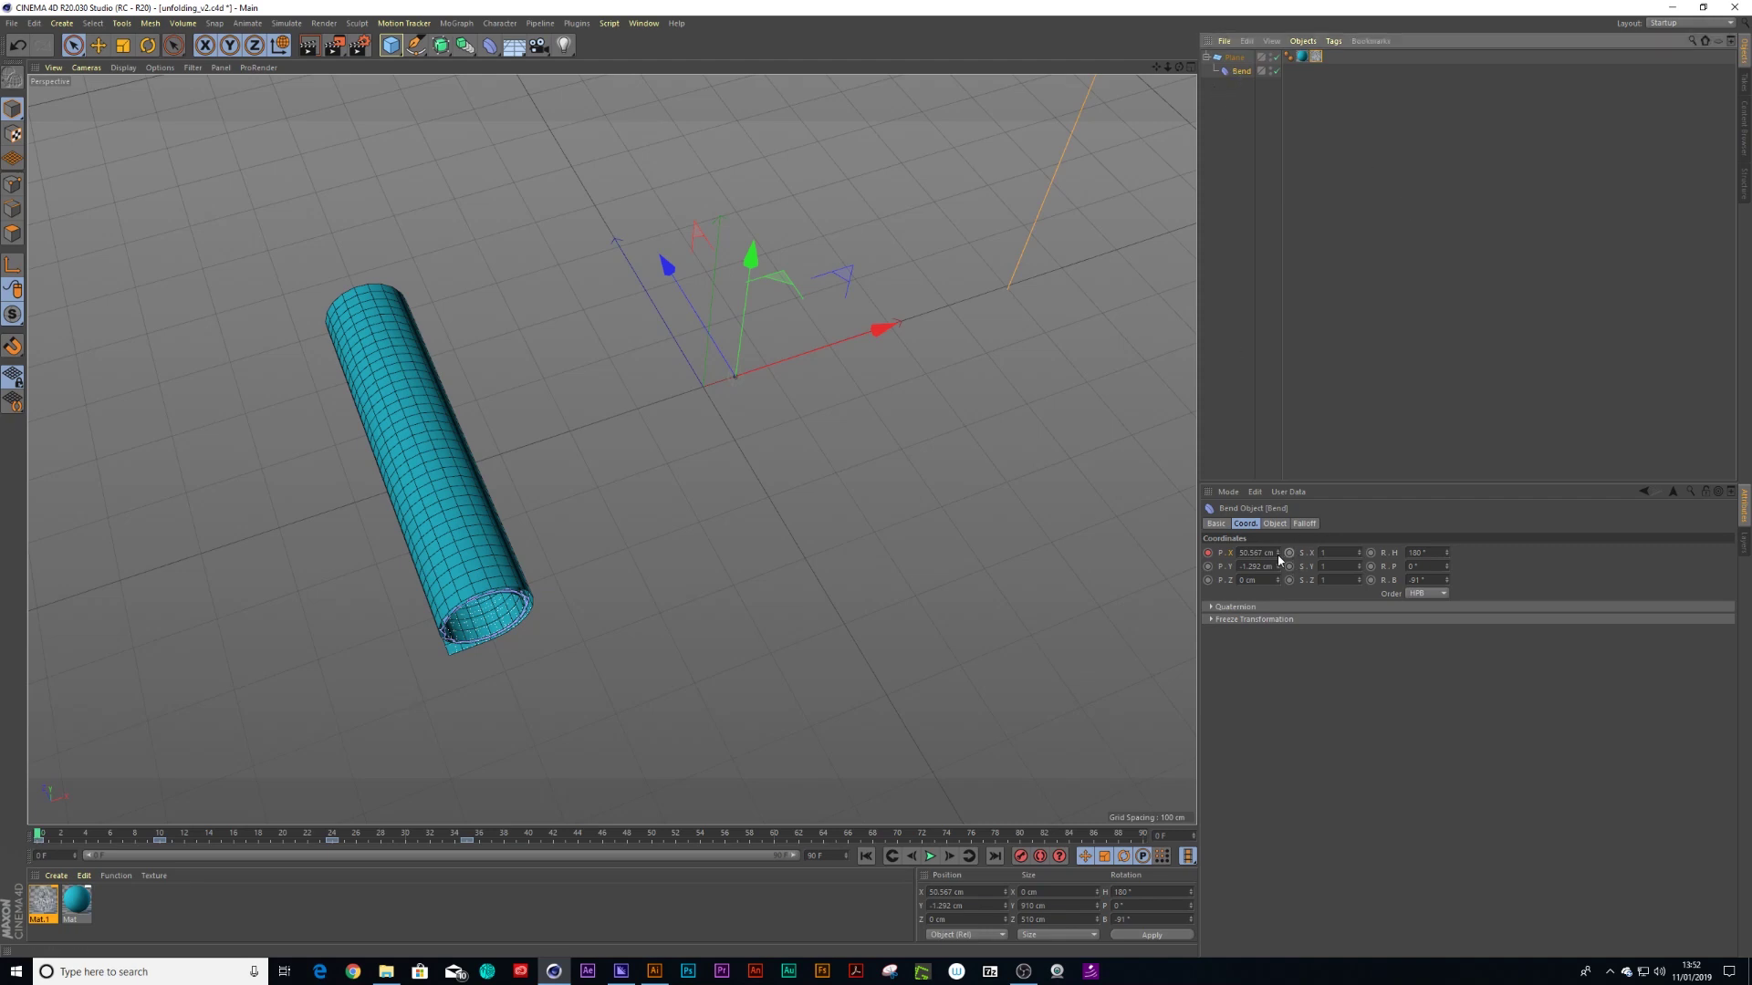
pyautogui.moveTo(1278, 558); pyautogui.dragTo(1214, 558)
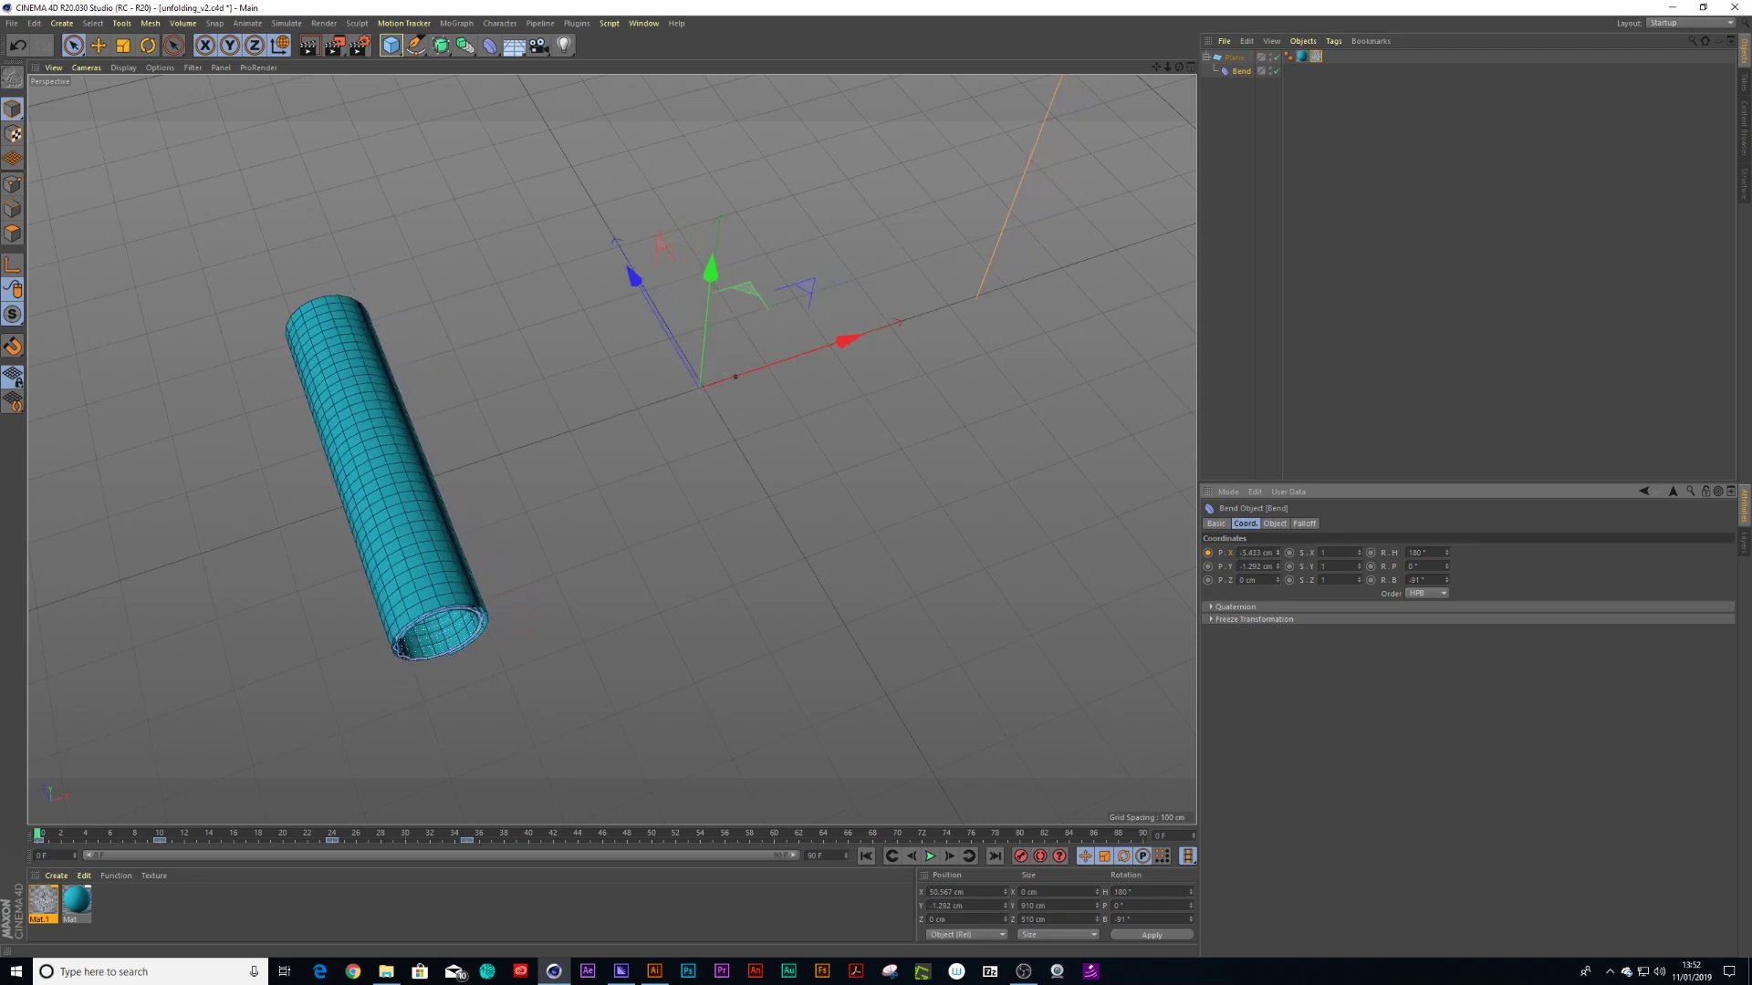
pyautogui.hotkey('ctrl', 'z')
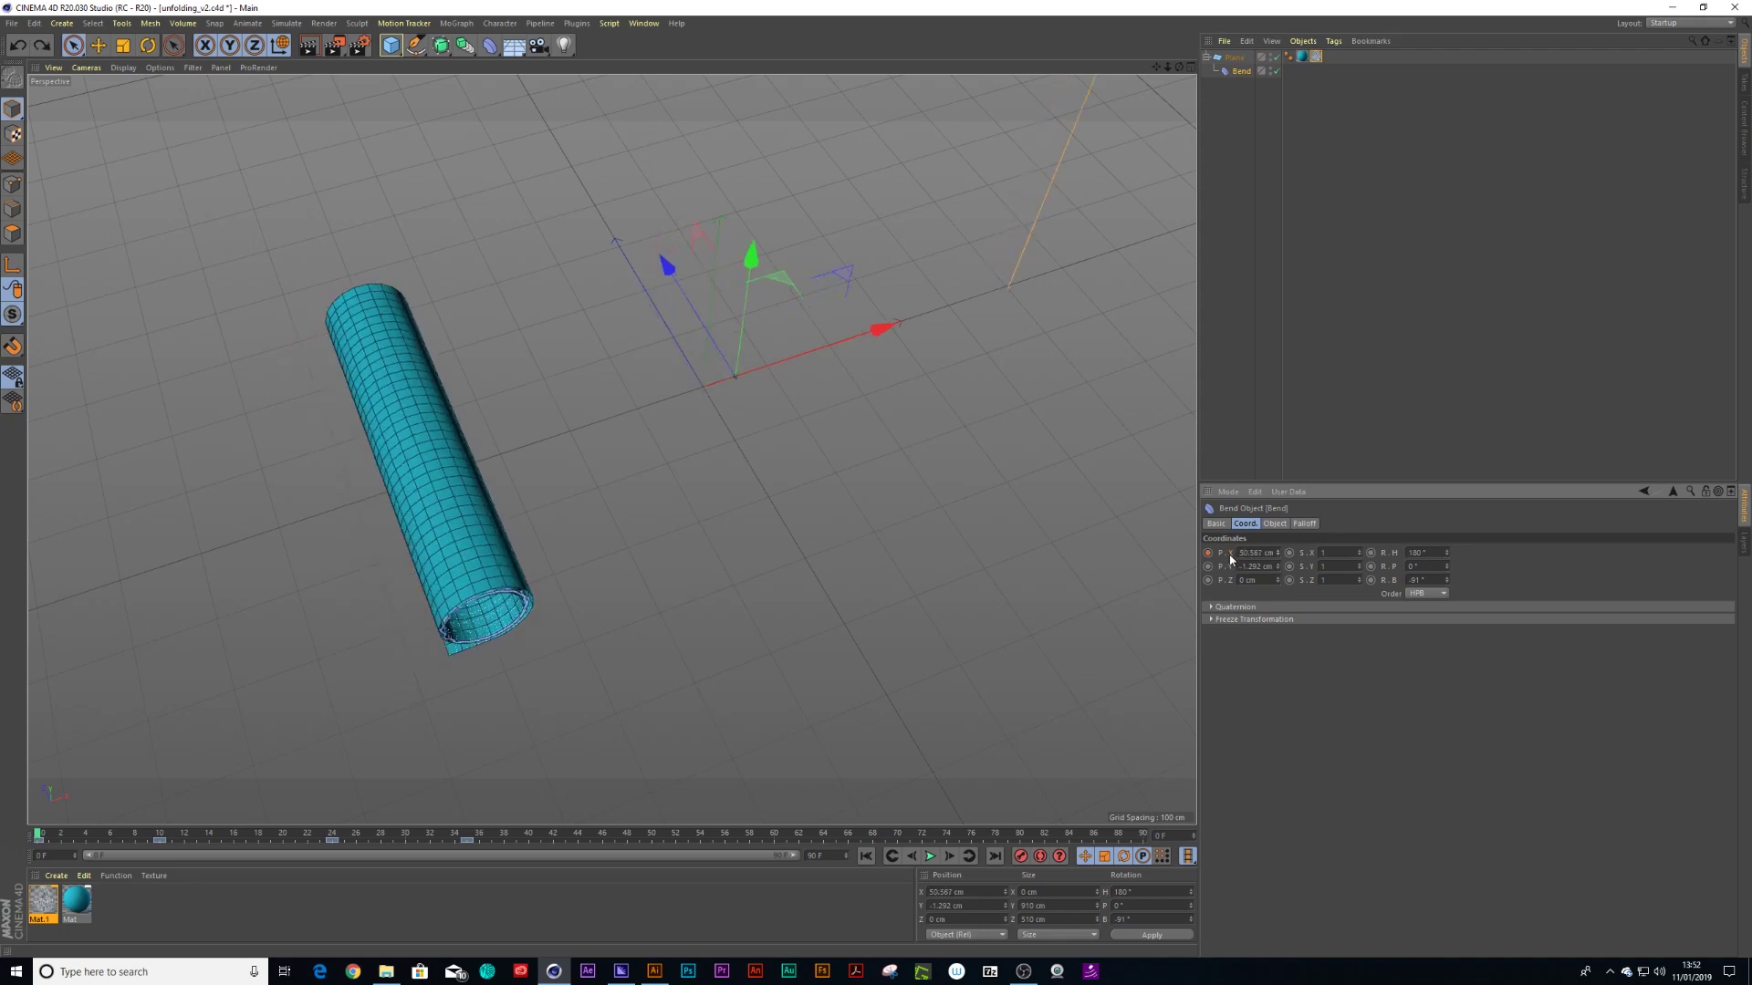
# Keyframe the Bend deformer's X position at about -13.4 cm on frame 10, and go to frame 24
pyautogui.click(88, 836)
pyautogui.moveTo(100, 847); pyautogui.dragTo(153, 852)
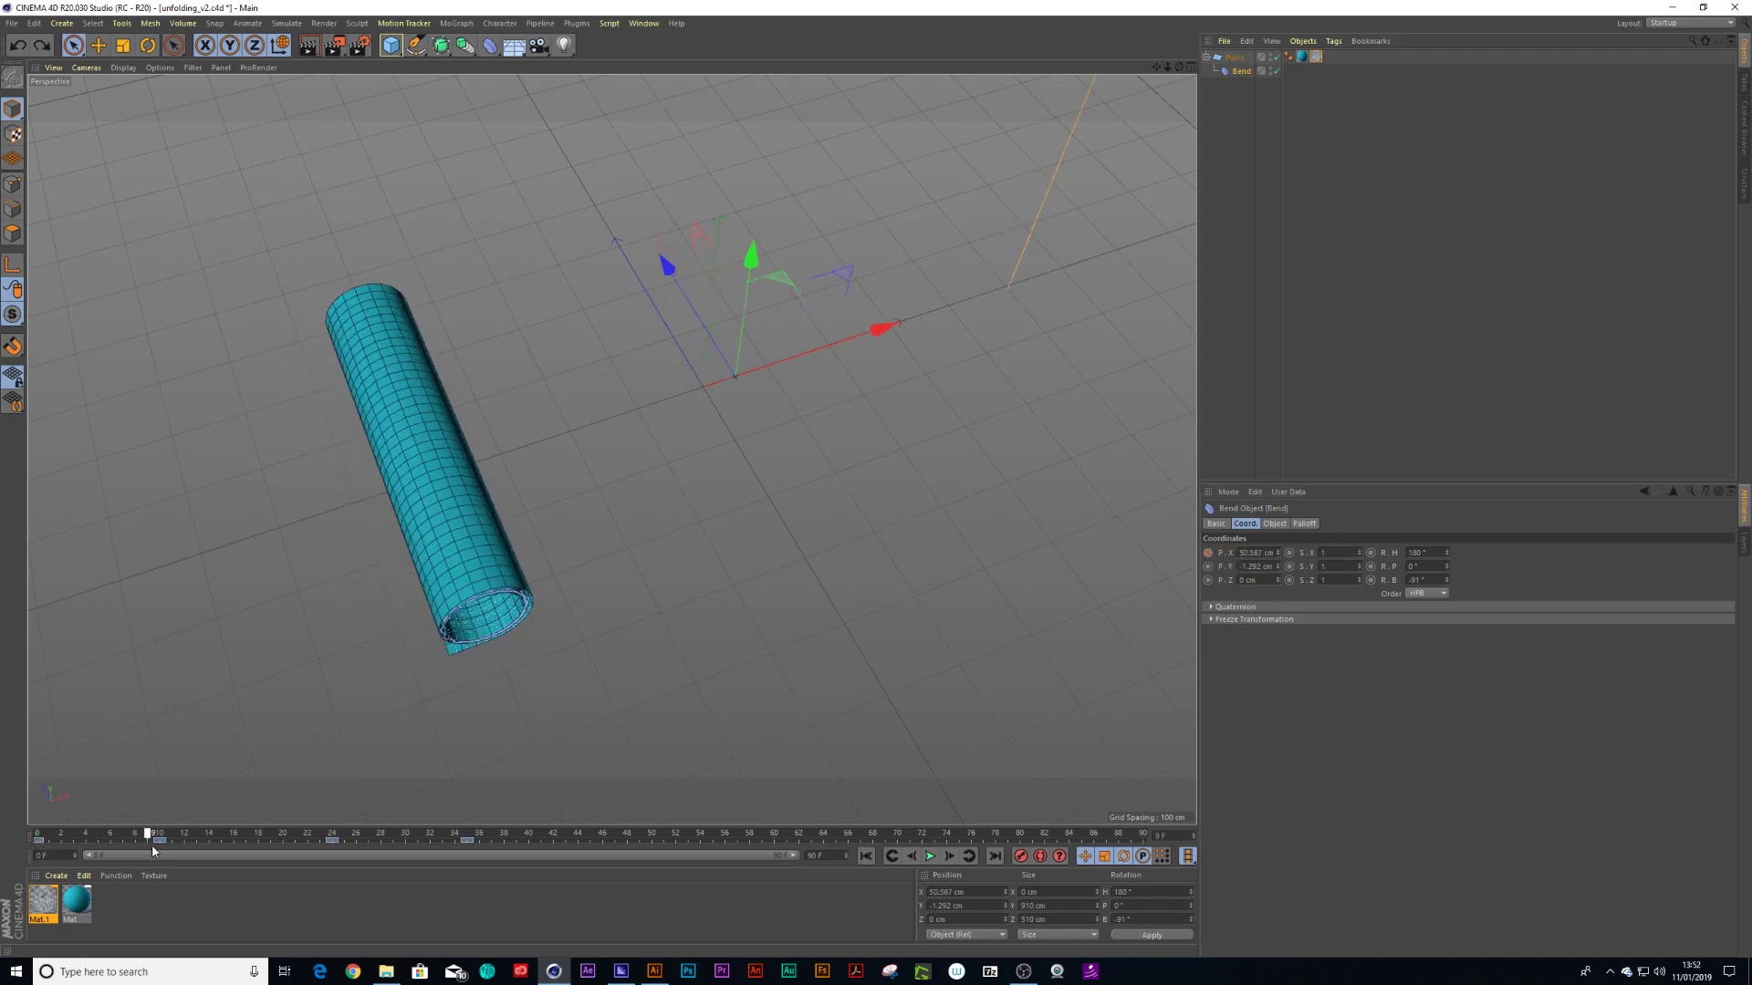
pyautogui.moveTo(1277, 553); pyautogui.dragTo(1206, 554)
pyautogui.click(1207, 553)
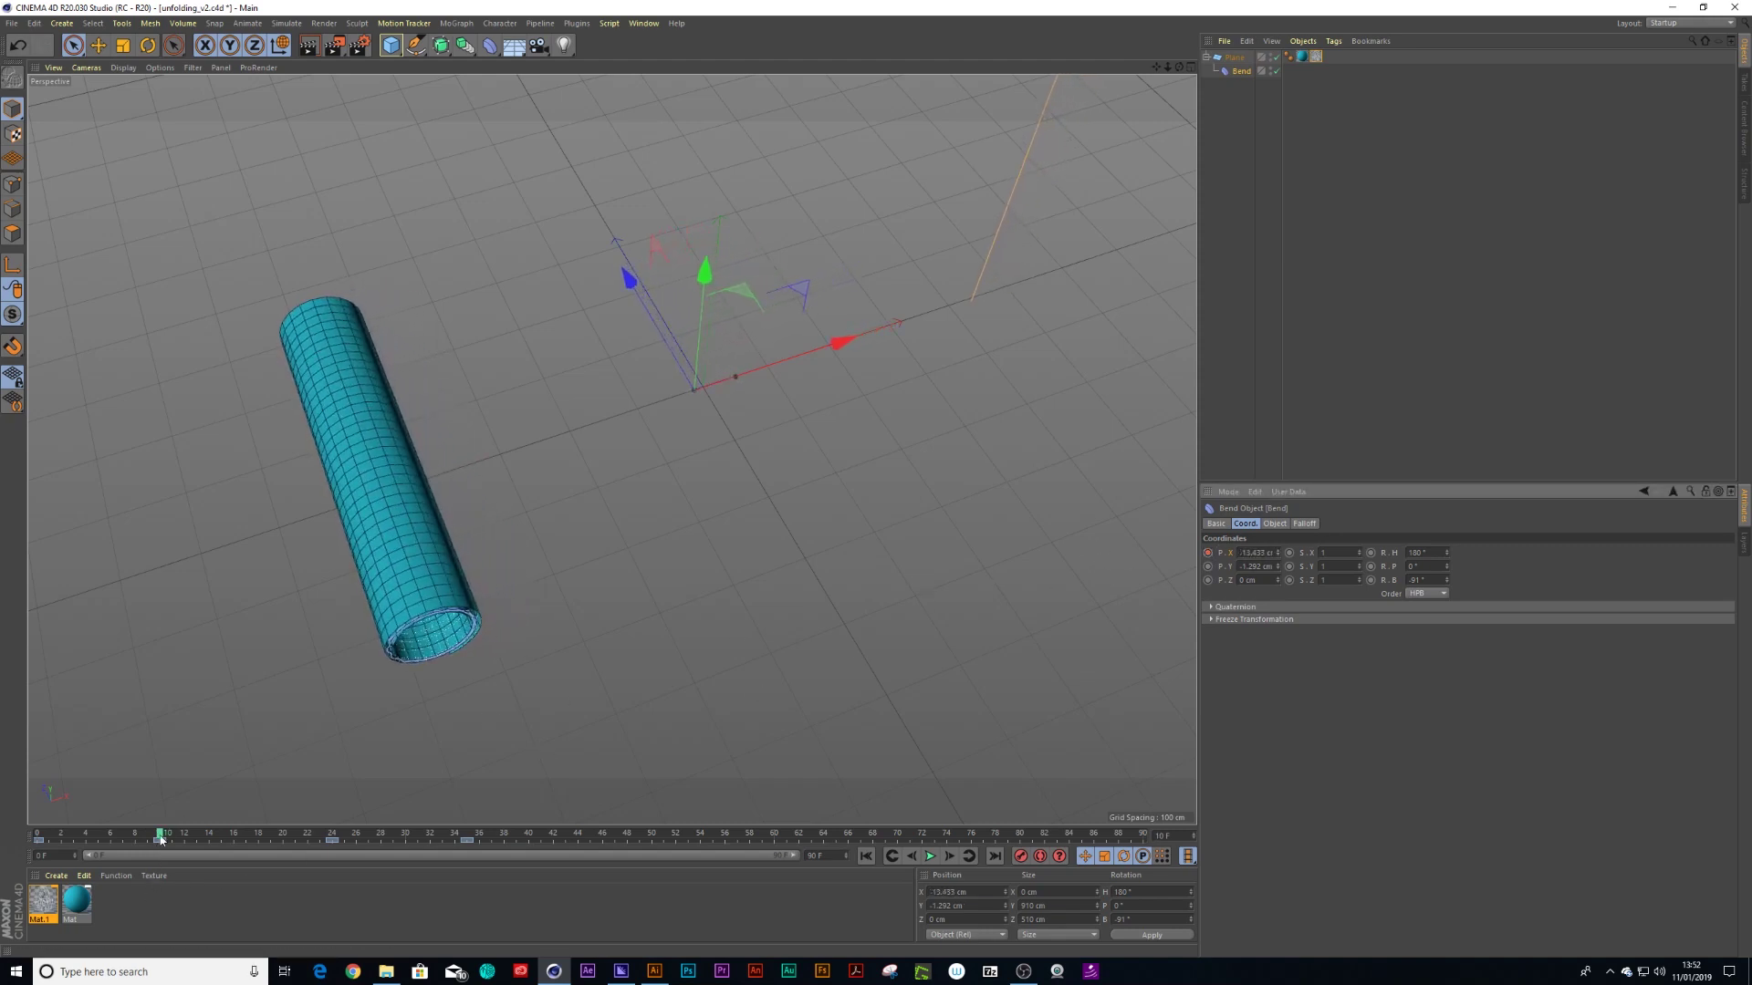
pyautogui.moveTo(161, 839); pyautogui.dragTo(334, 835)
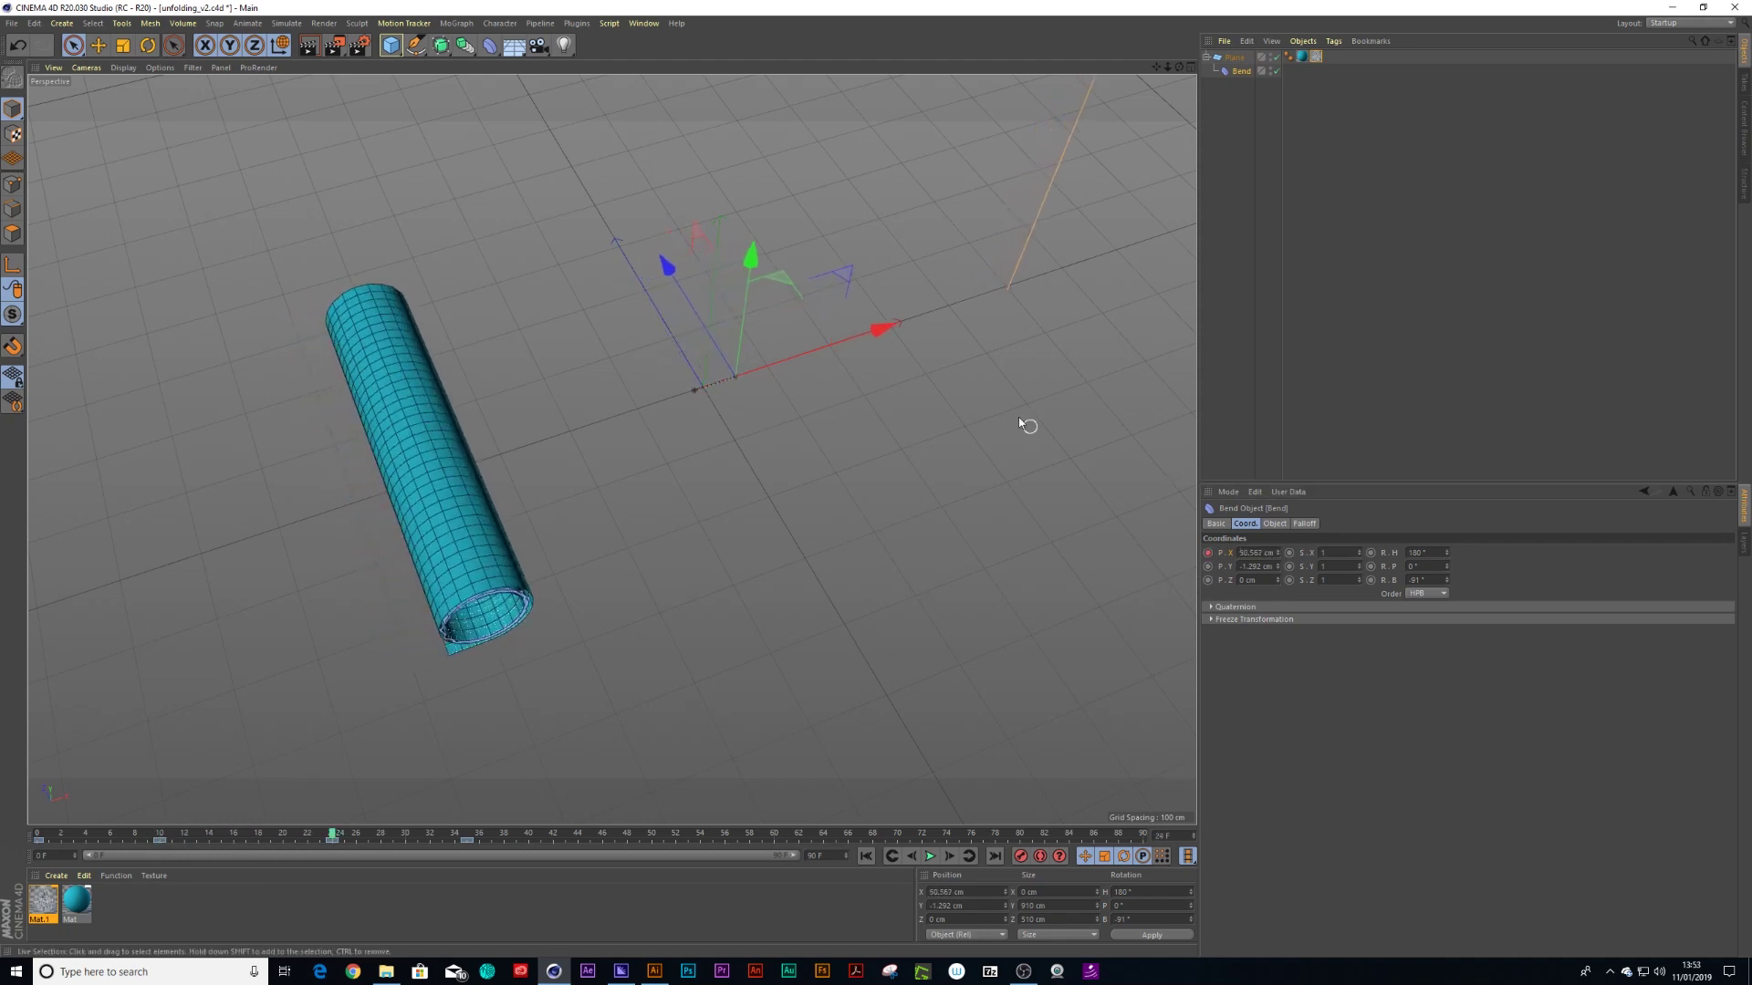
# Keyframe the Bend deformer's X position at about 905 cm on frame 24 and about 786 cm on frame 35
pyautogui.moveTo(877, 332); pyautogui.dragTo(1186, 255)
pyautogui.moveTo(929, 319); pyautogui.dragTo(991, 299)
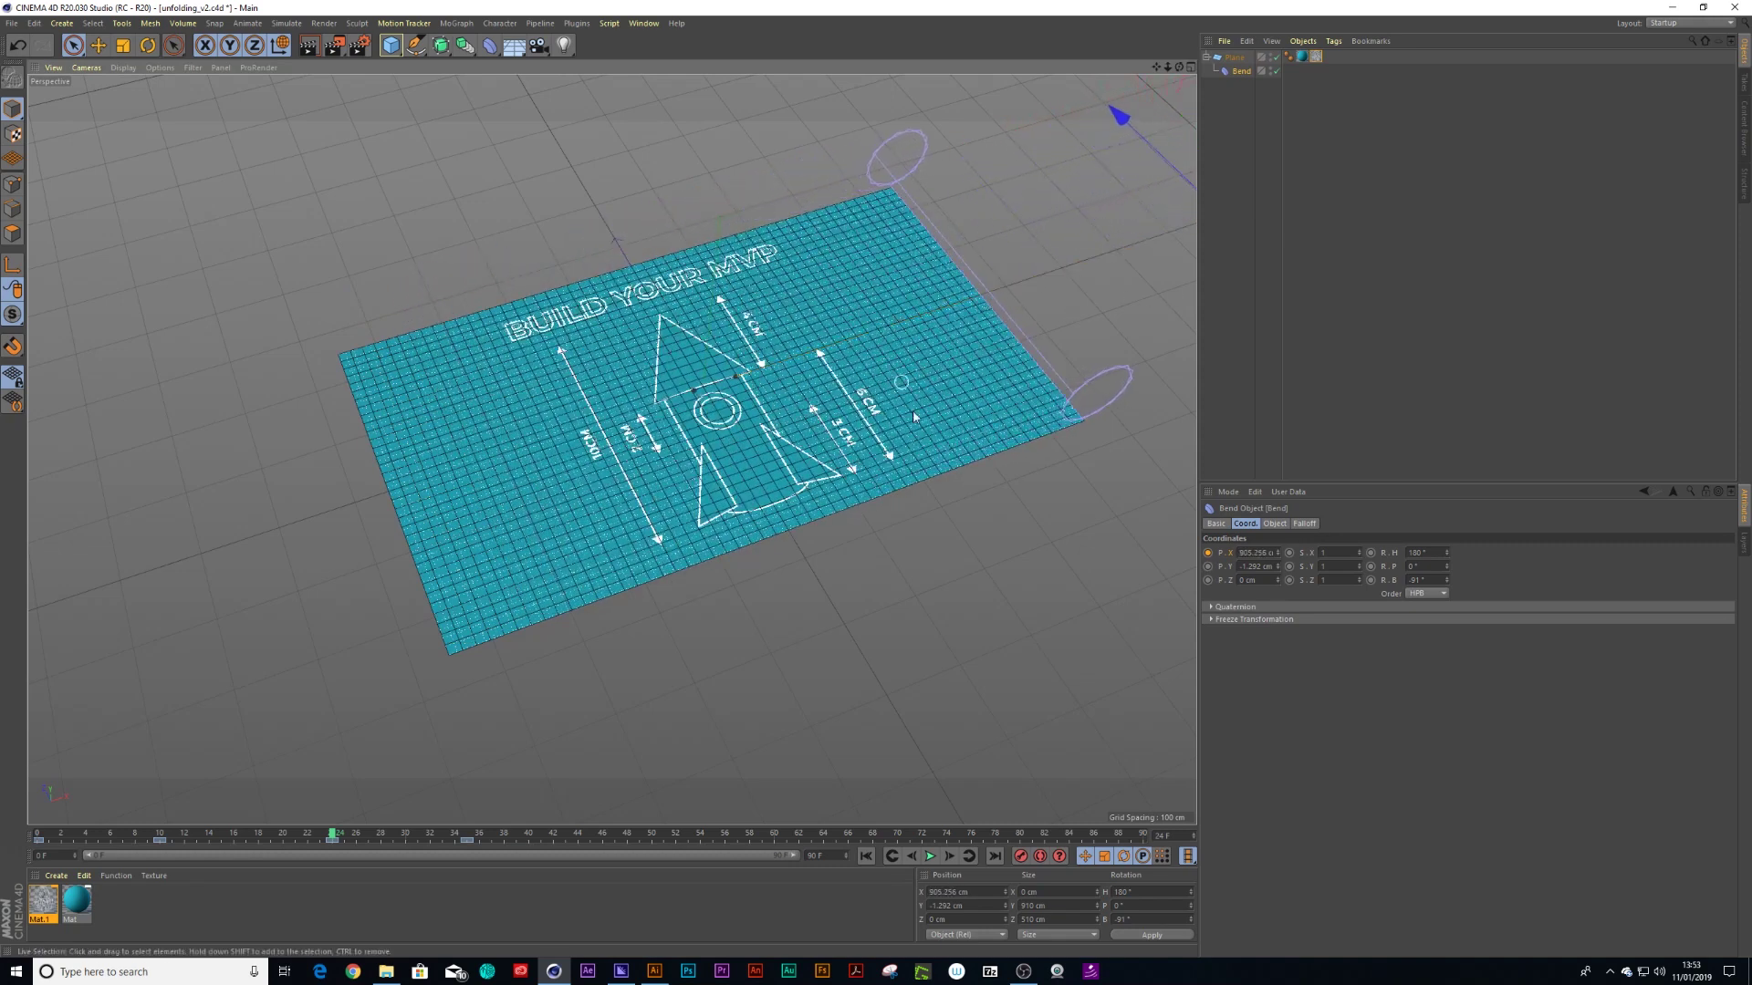
pyautogui.click(1208, 552)
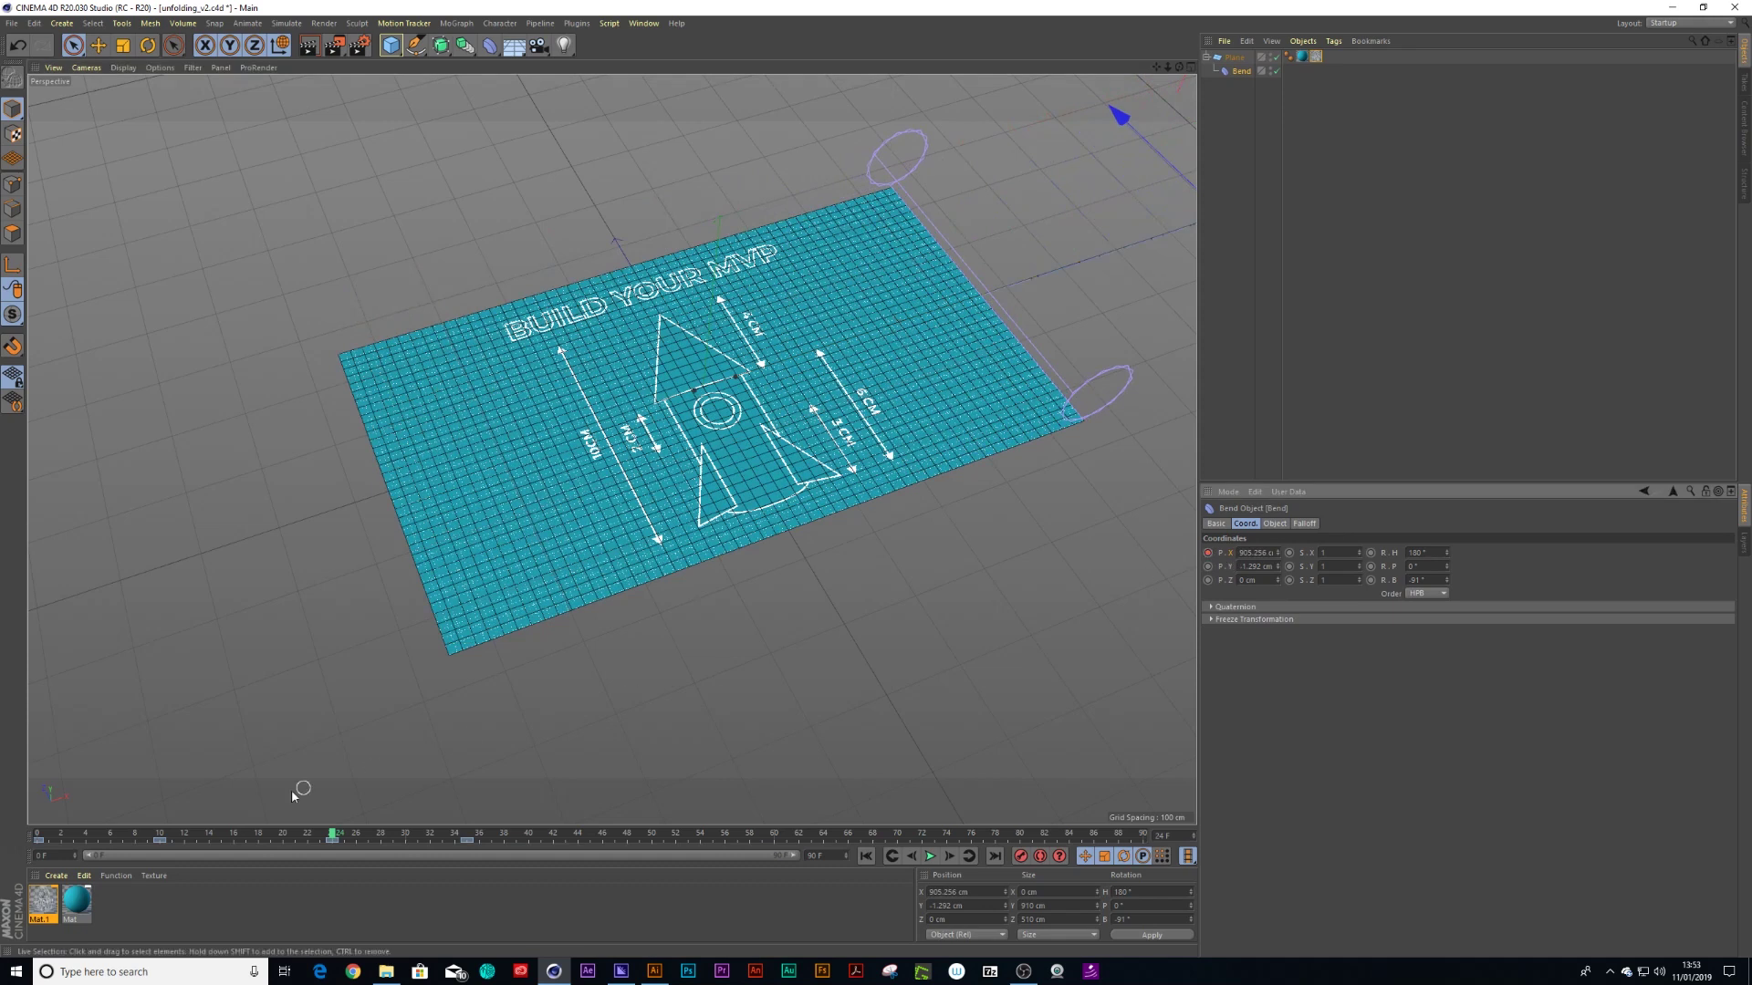
pyautogui.moveTo(340, 838); pyautogui.dragTo(465, 848)
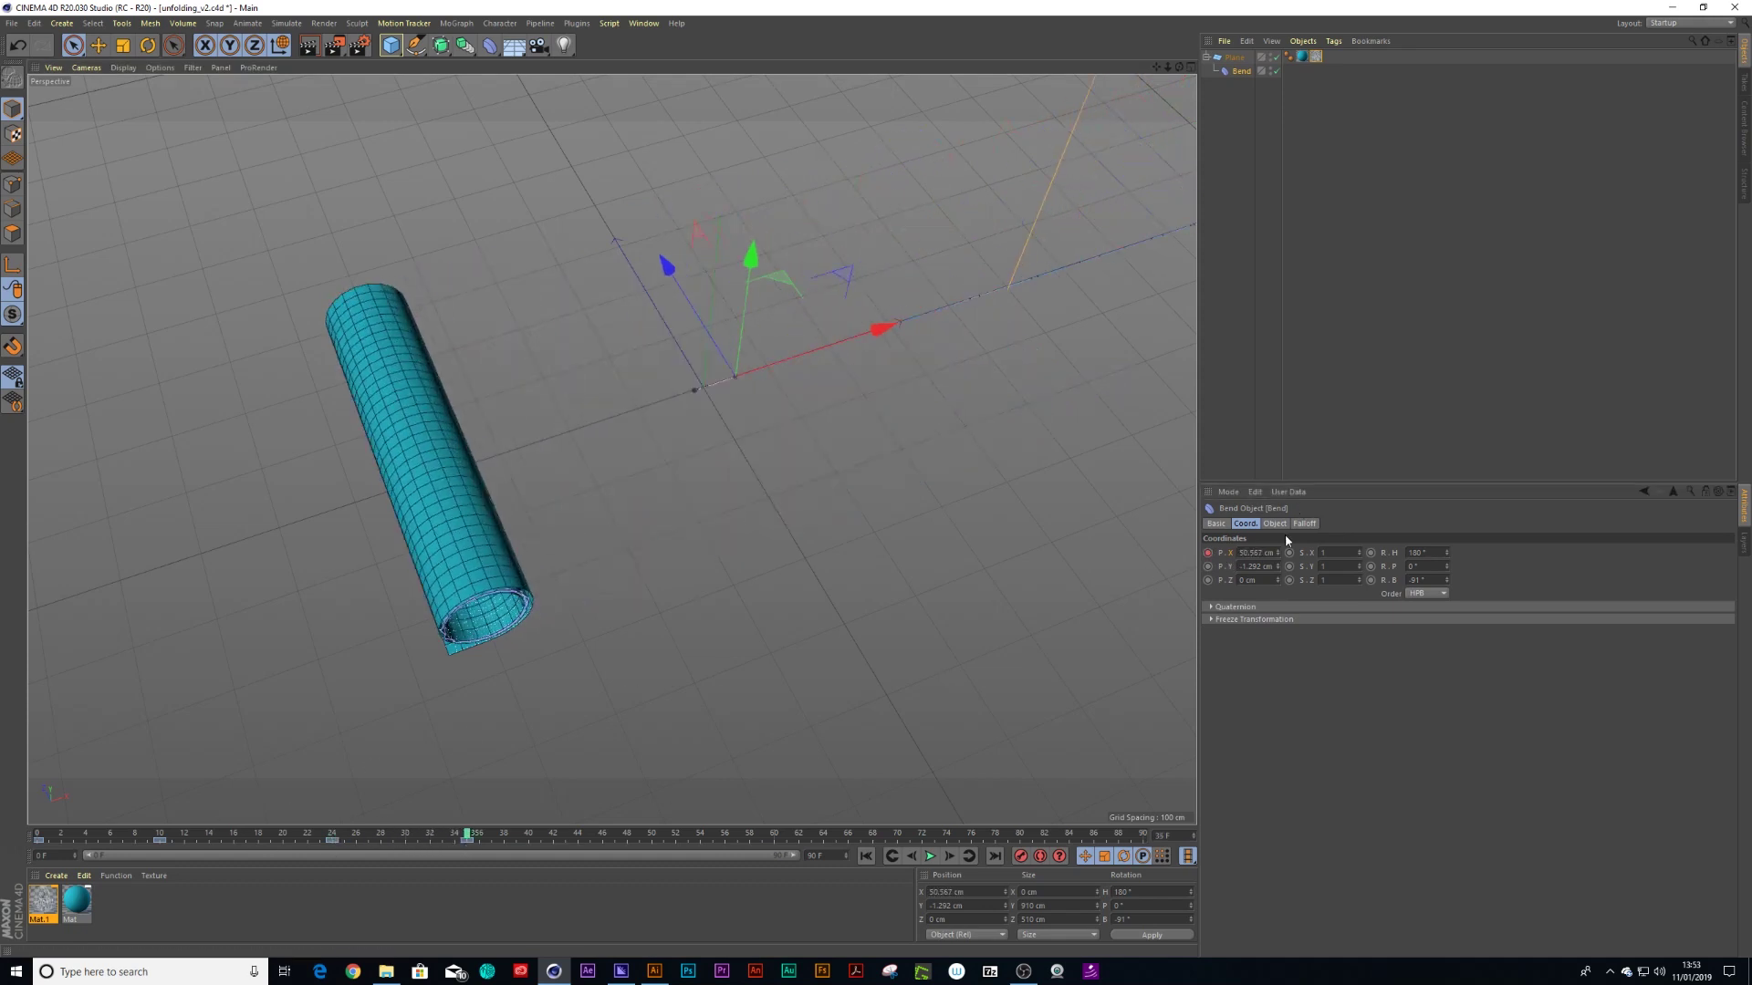
pyautogui.moveTo(1281, 557)
pyautogui.mouseDown()
pyautogui.moveTo(1364, 524)
pyautogui.moveTo(1308, 549)
pyautogui.mouseUp()
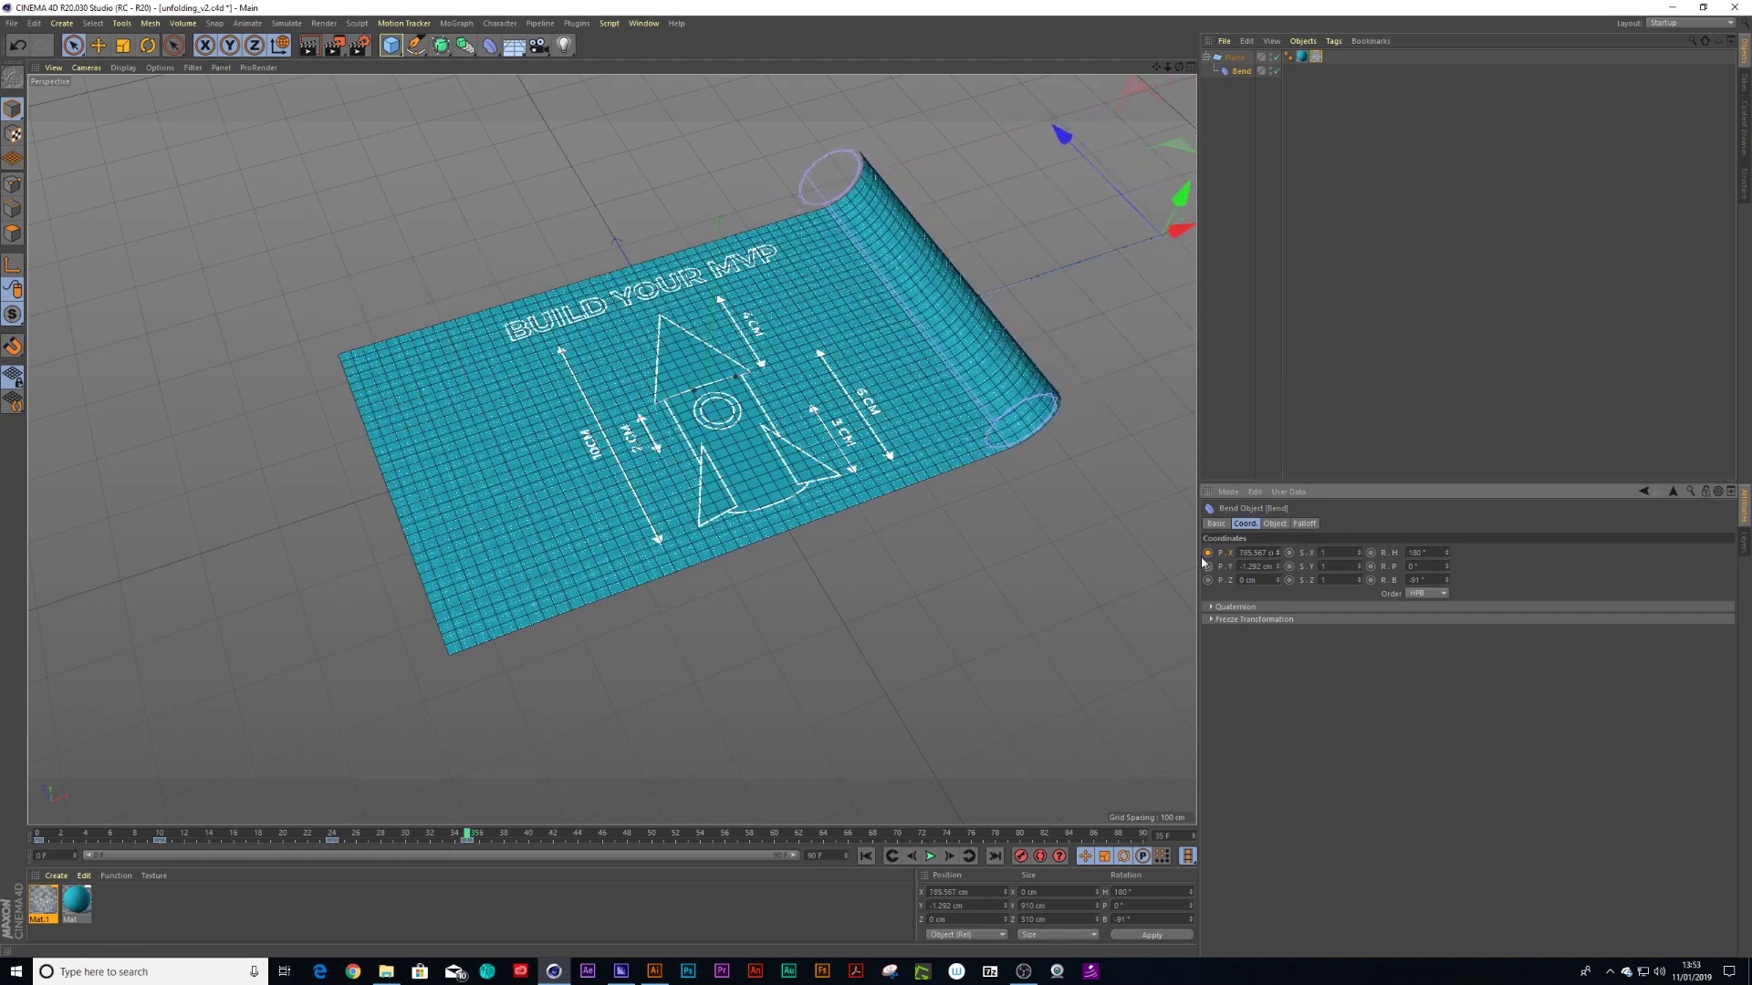
# Play the animation from frame 0 twice to check how the sheet unrolls
pyautogui.moveTo(470, 839); pyautogui.dragTo(19, 863)
pyautogui.press('F8')
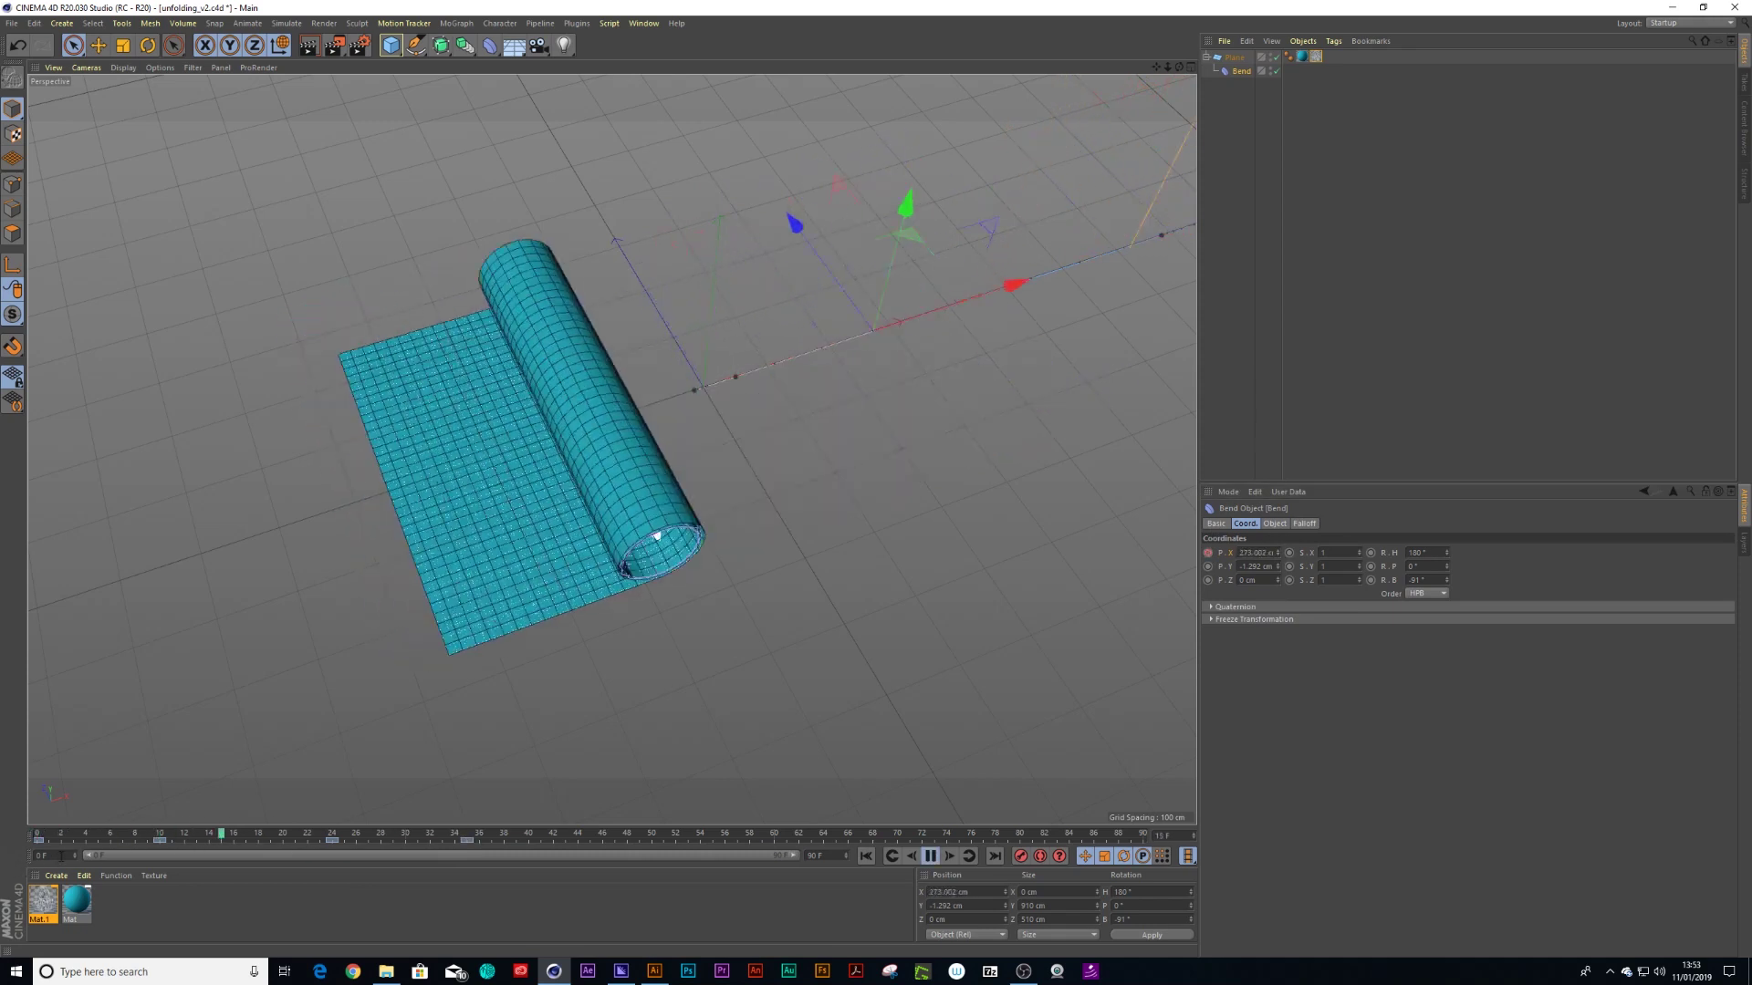
pyautogui.click(929, 856)
pyautogui.click(930, 855)
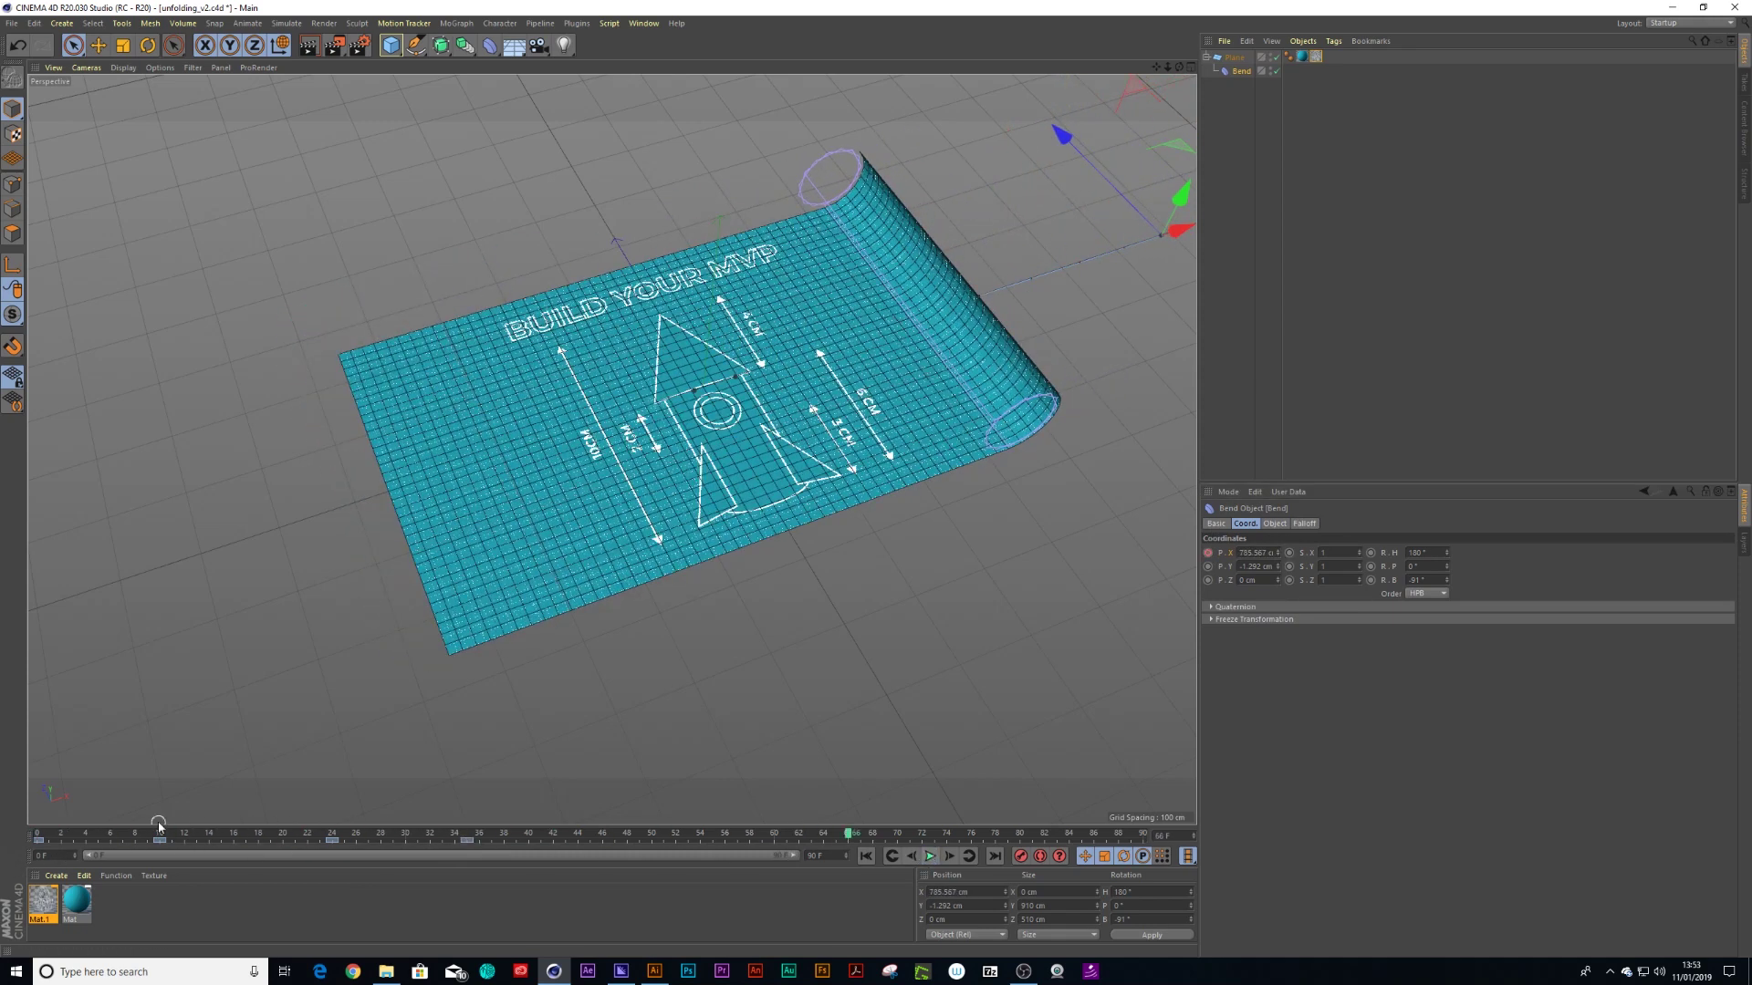
pyautogui.moveTo(125, 835); pyautogui.dragTo(31, 852)
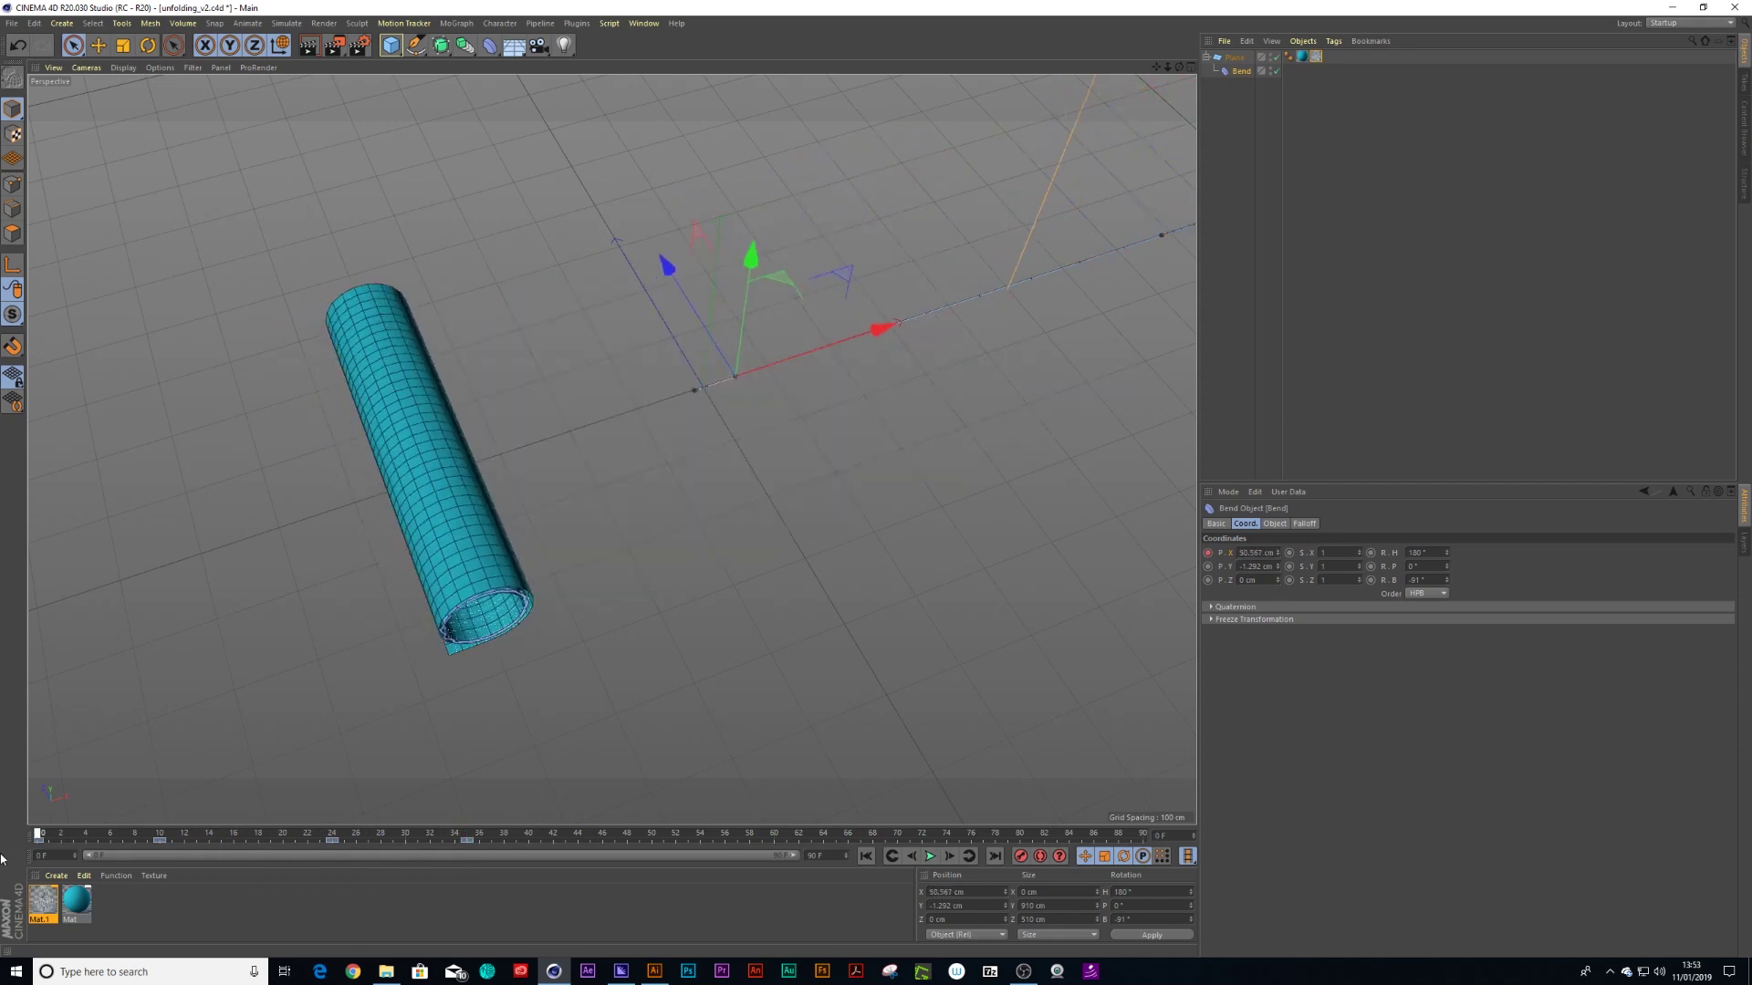
pyautogui.press('F8')
pyautogui.click(931, 857)
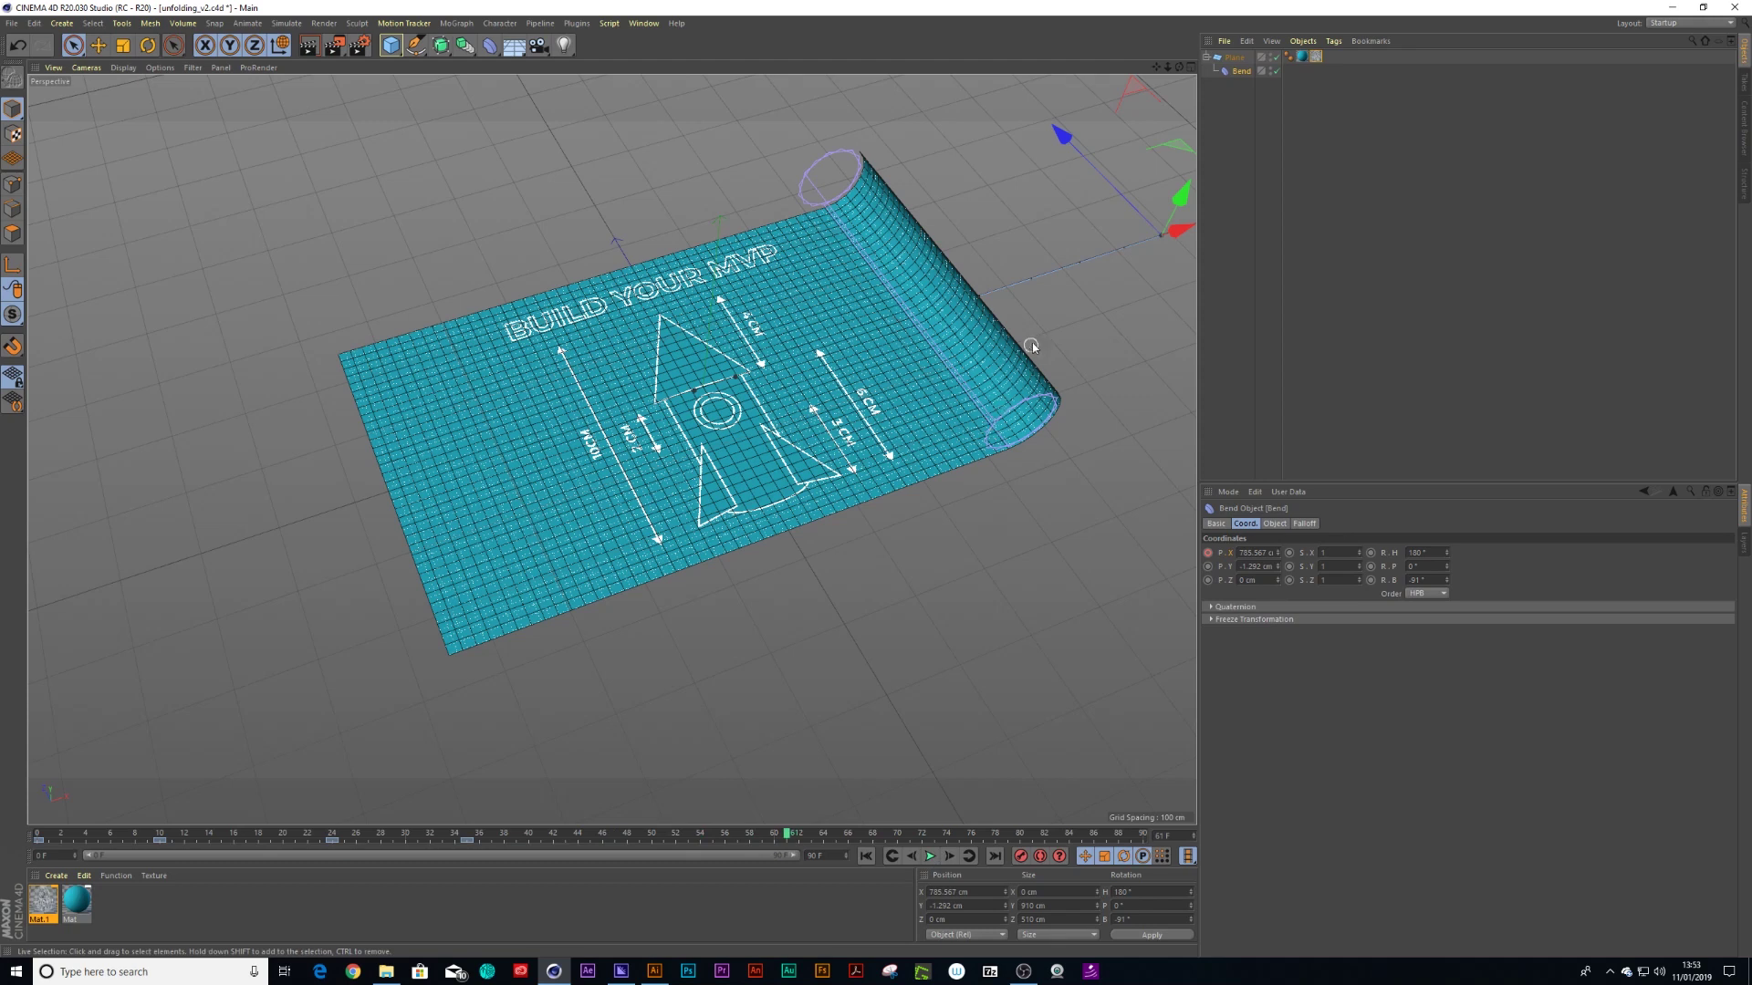
# Set the Bend deformer's heading rotation to 172° and play back the skewed unrolling
pyautogui.click(1243, 71)
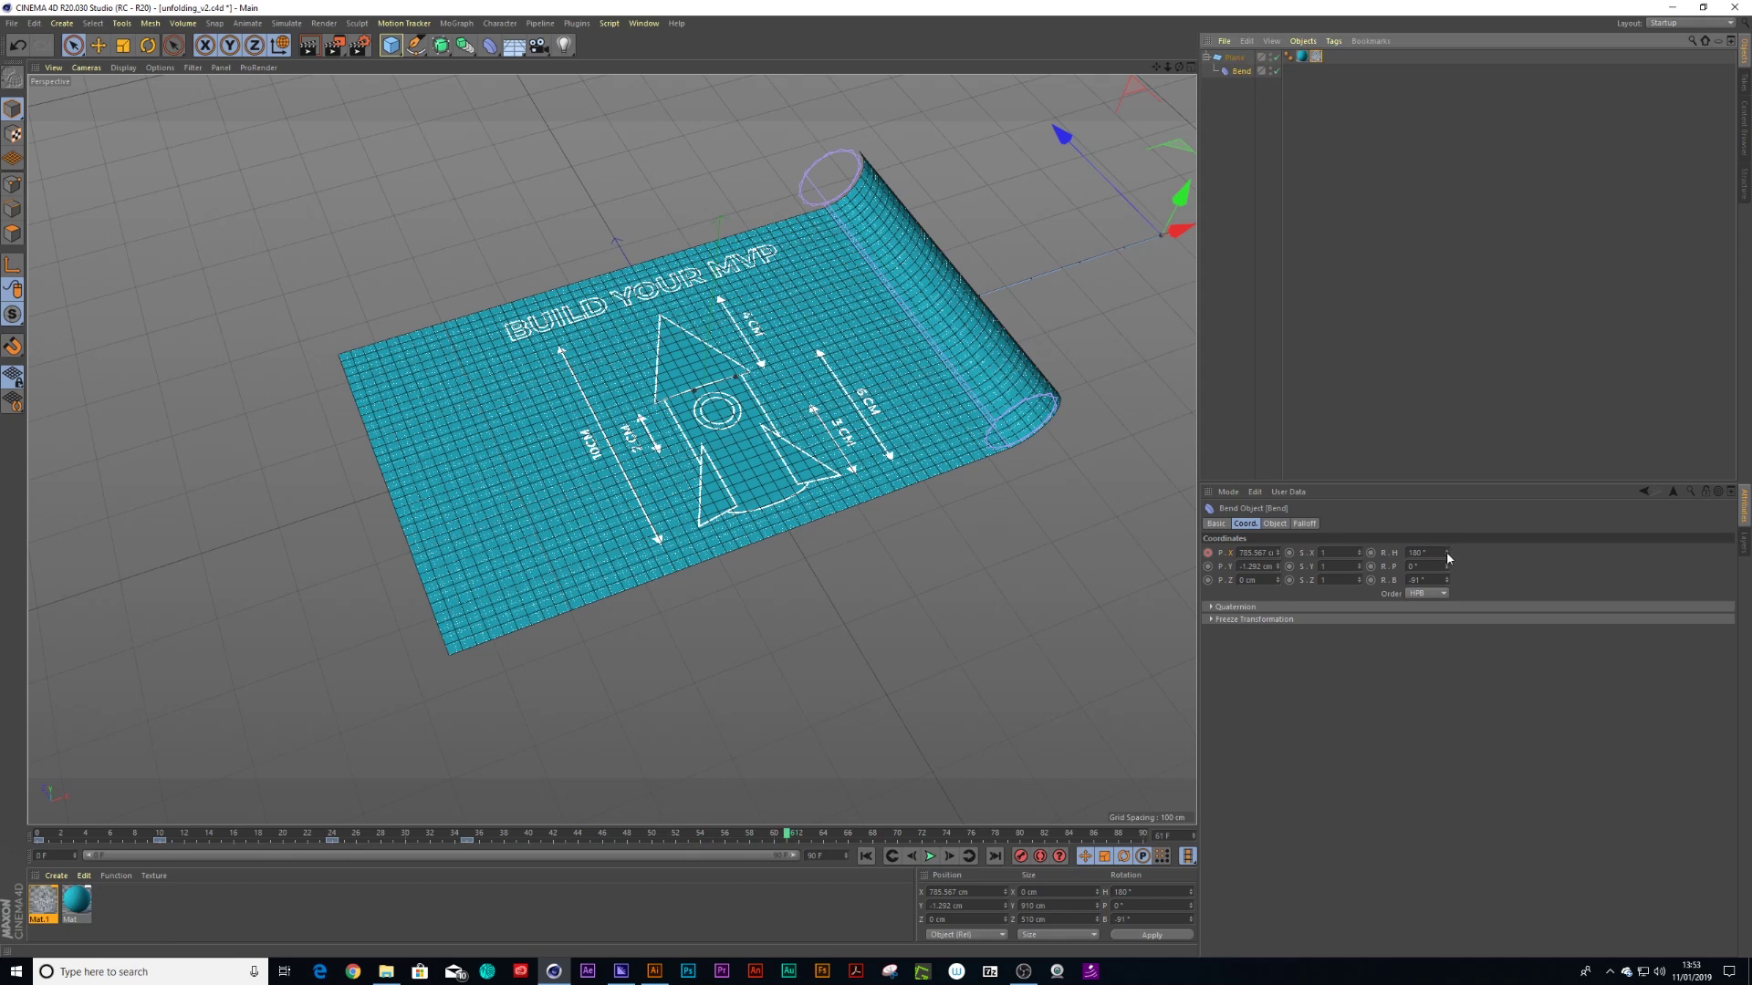
pyautogui.moveTo(1447, 555); pyautogui.dragTo(1447, 563)
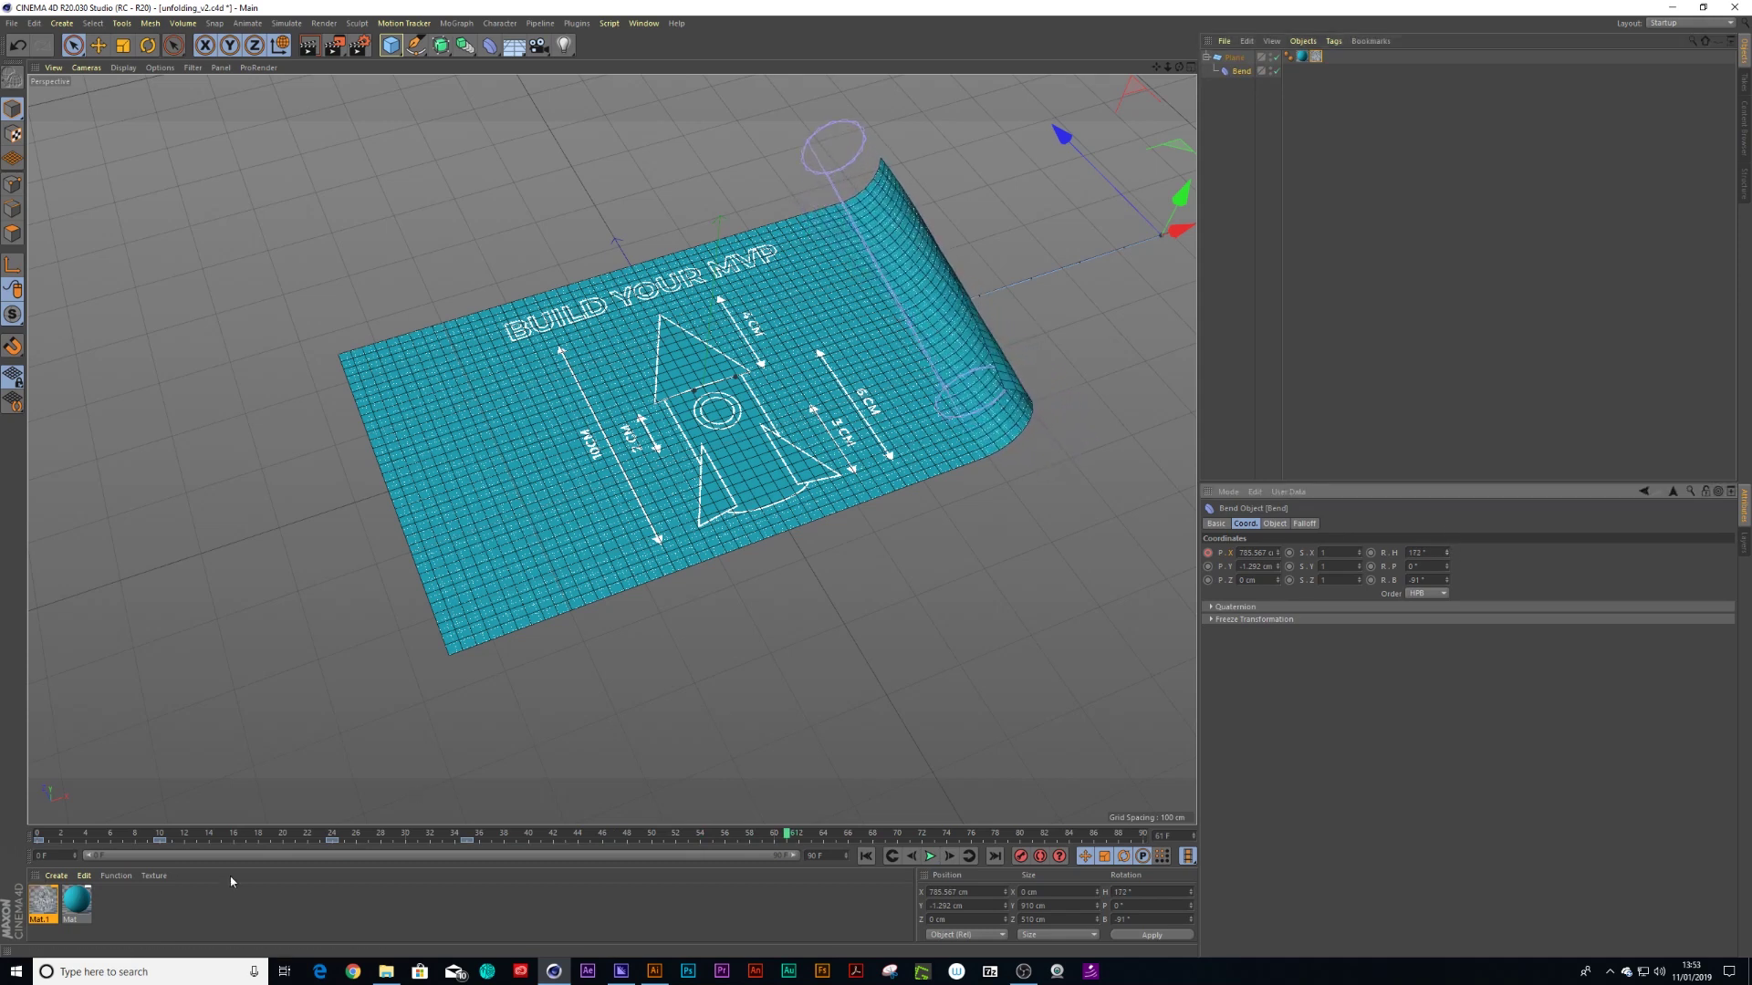
pyautogui.moveTo(254, 842); pyautogui.dragTo(119, 847)
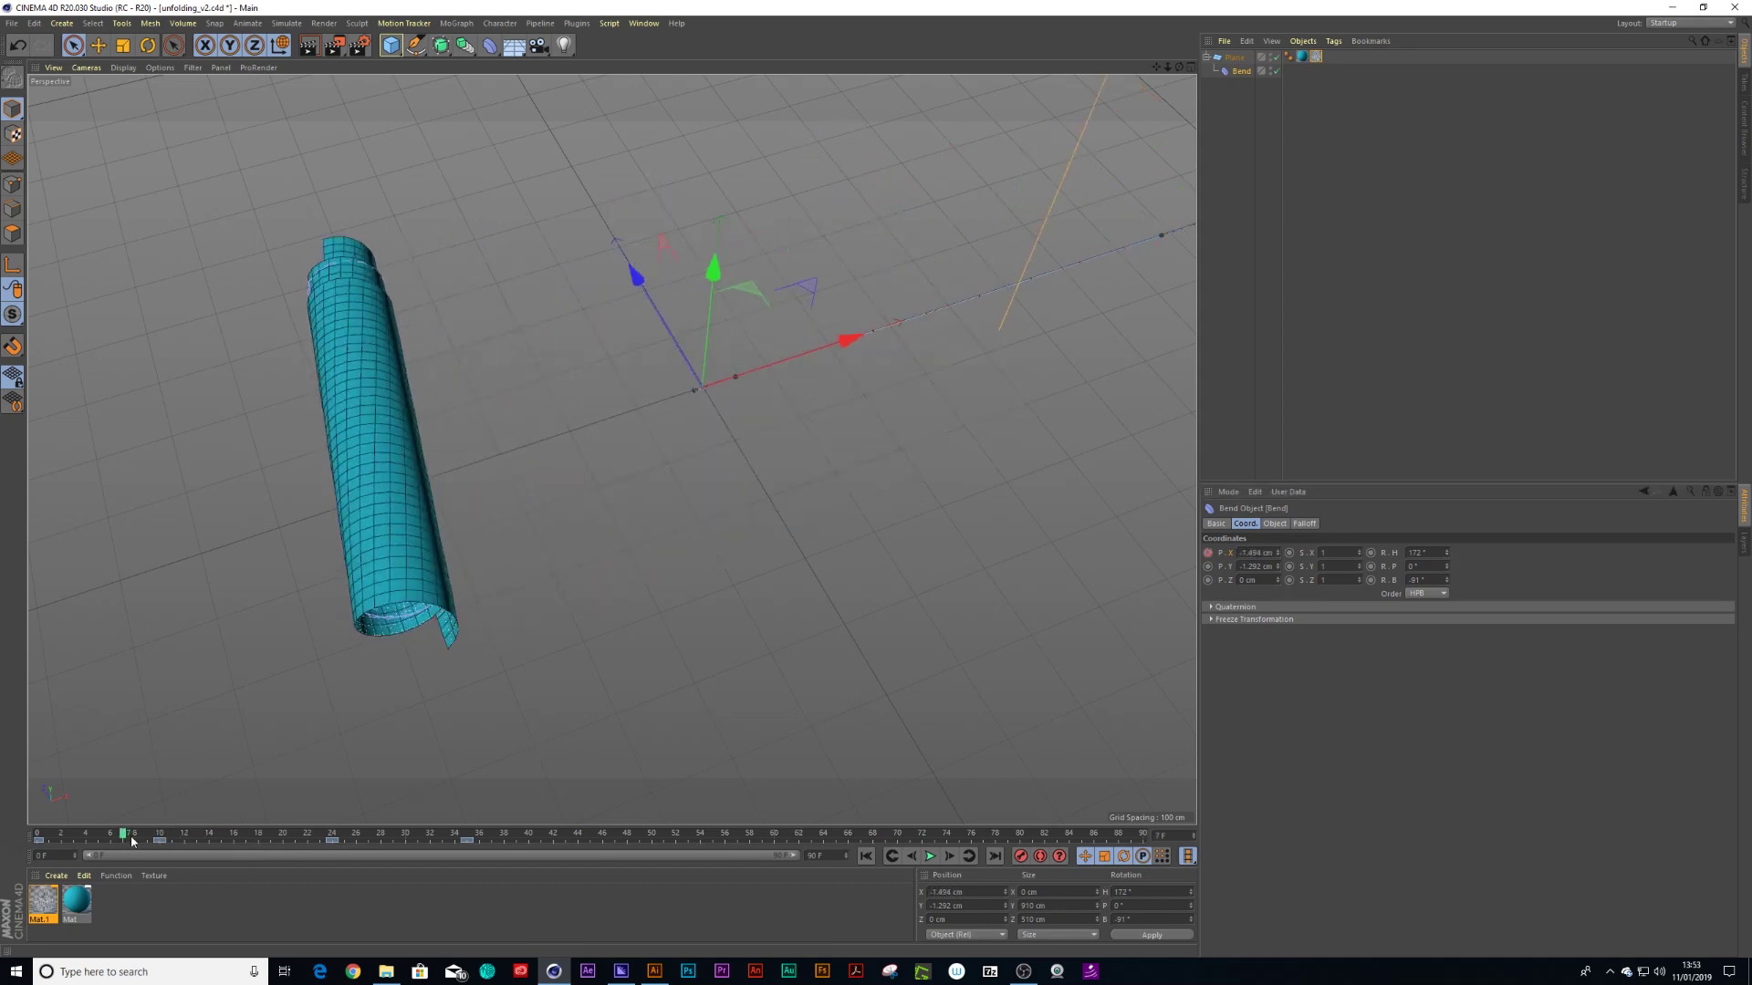
pyautogui.press('F8')
pyautogui.click(151, 838)
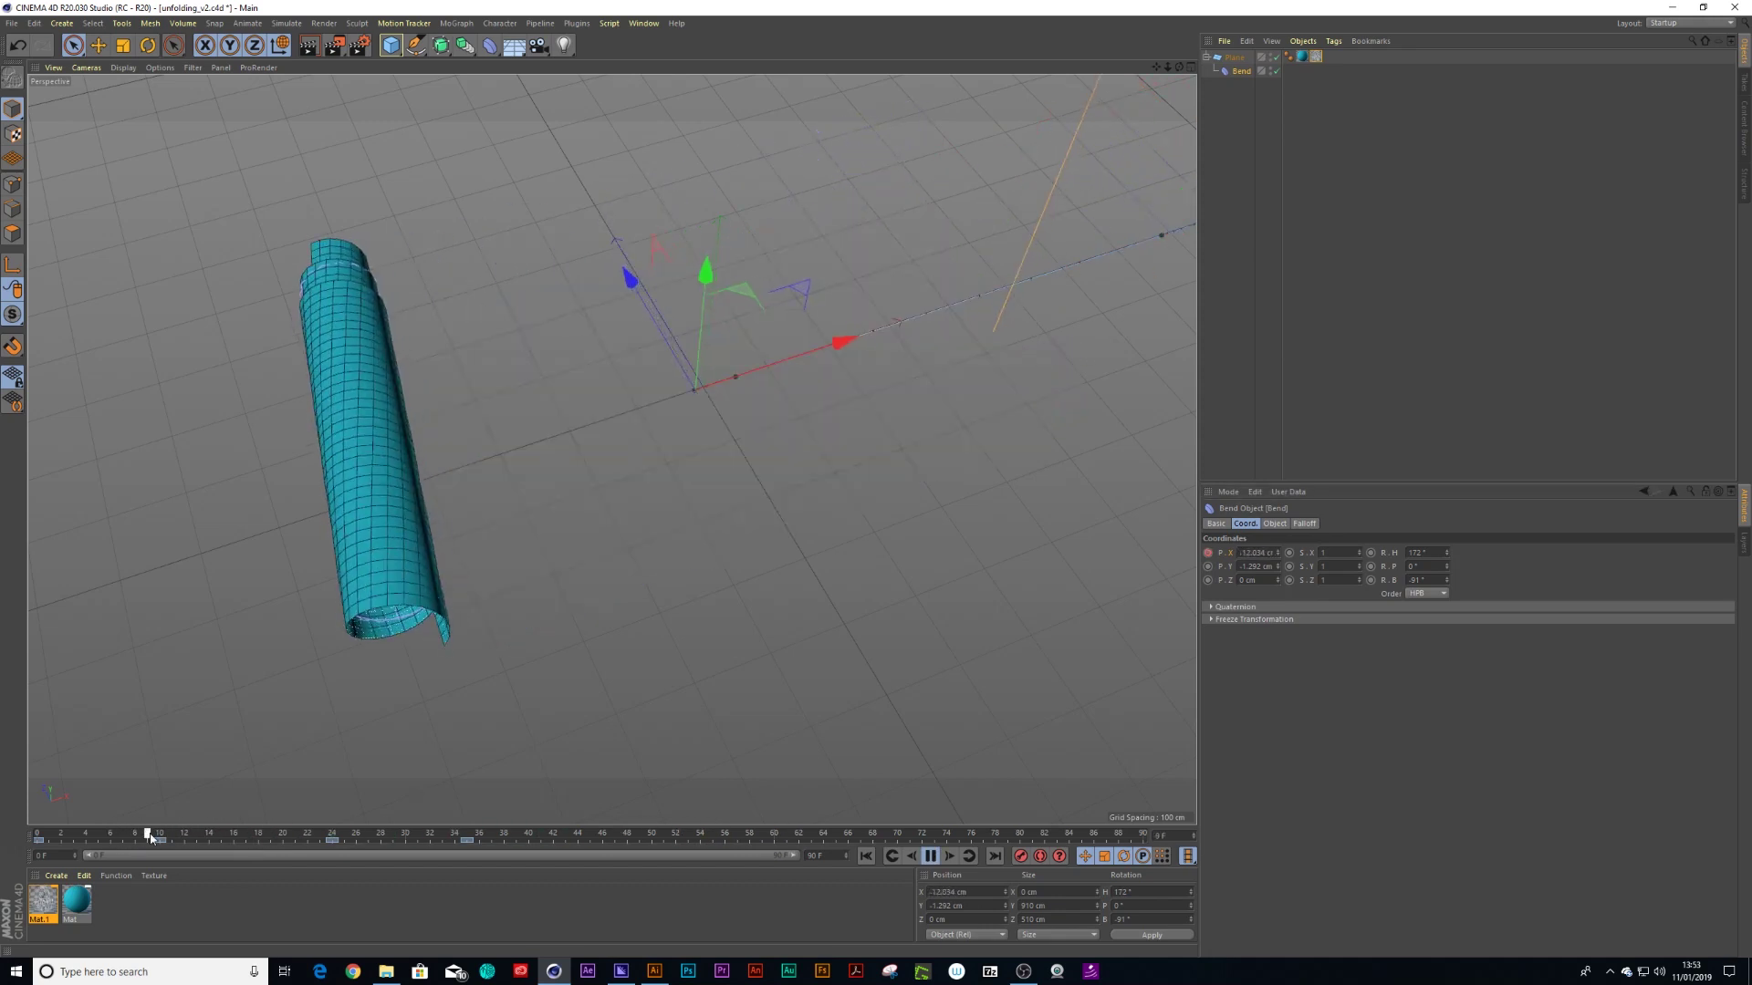
pyautogui.moveTo(151, 838)
pyautogui.mouseDown()
pyautogui.moveTo(395, 843)
pyautogui.moveTo(129, 859)
pyautogui.mouseUp()
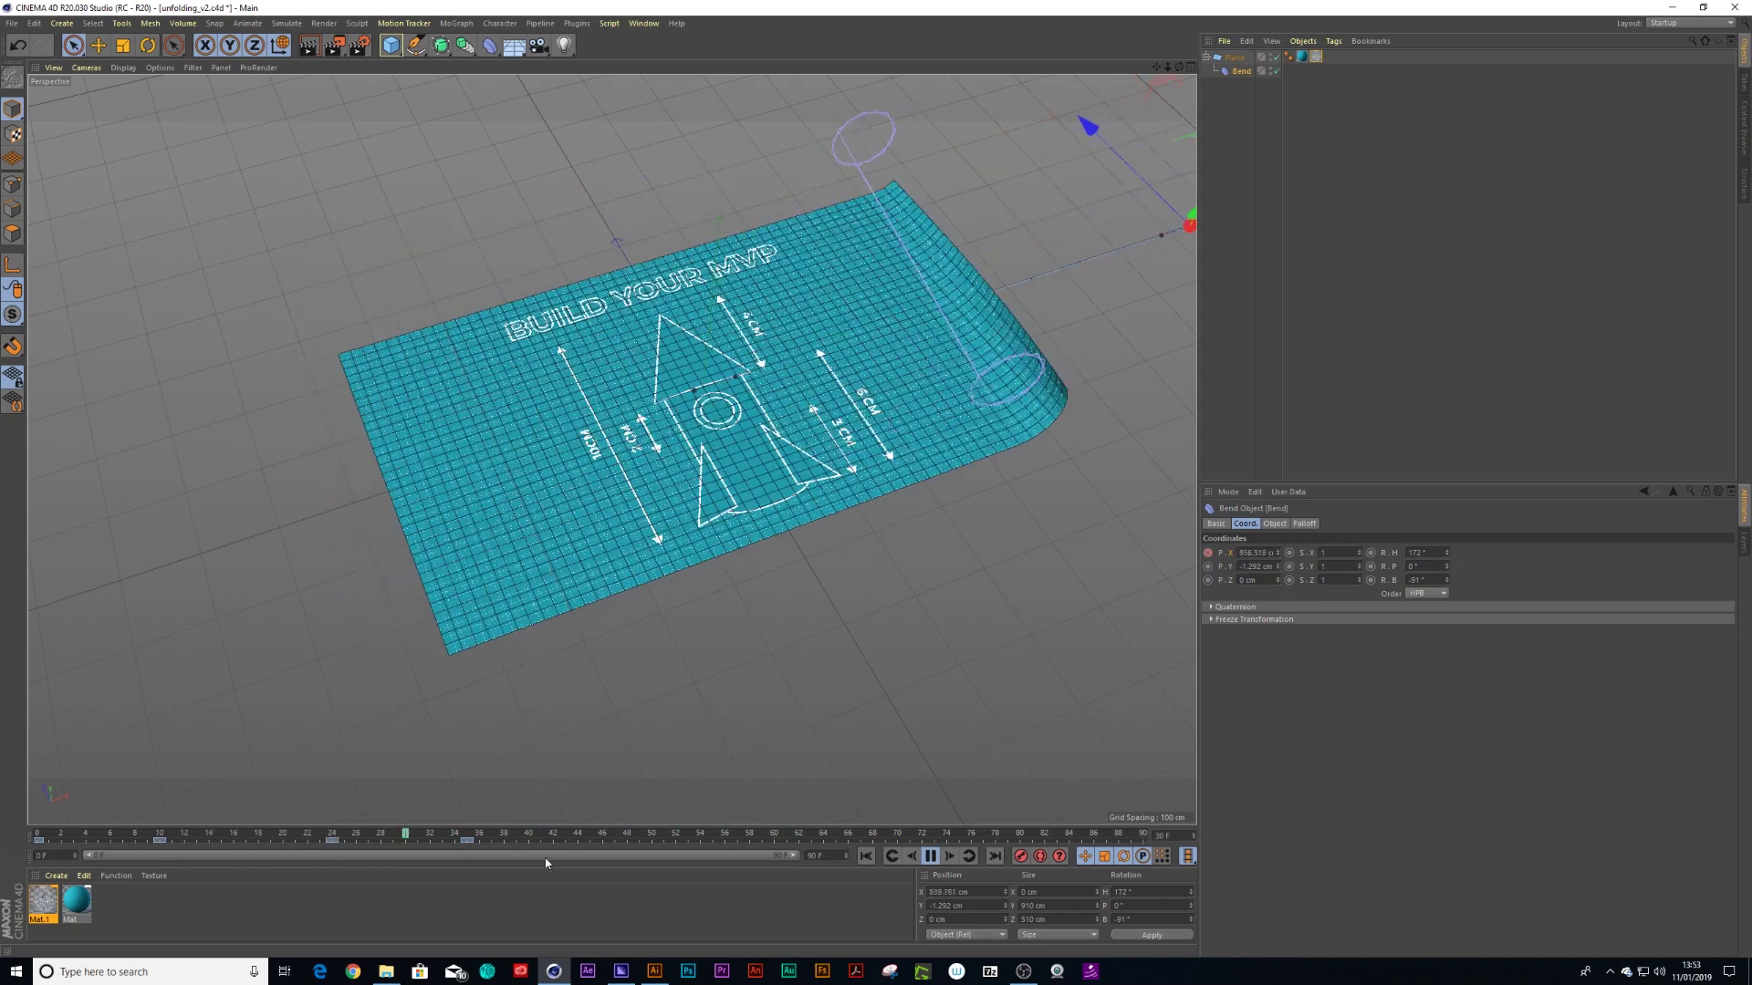
pyautogui.click(926, 834)
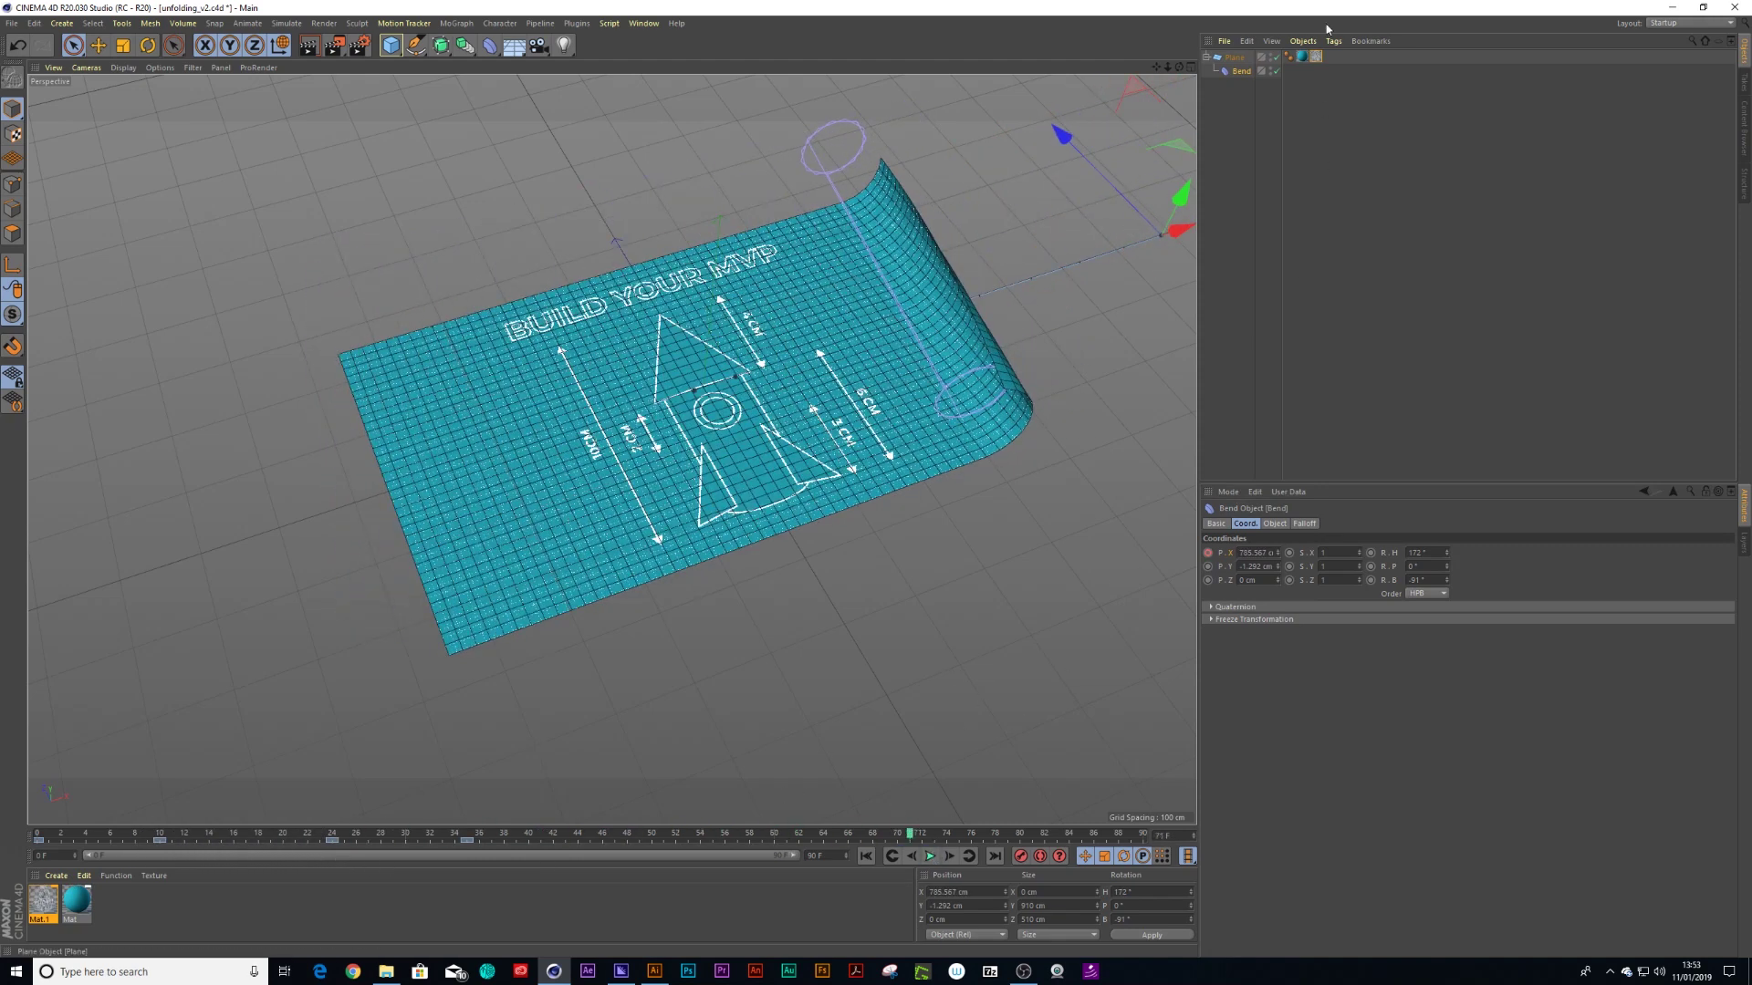
# Delete the plane's texture tags and place a sphere on its far edge at about X -176 cm, Z 253 cm
pyautogui.click(1303, 58)
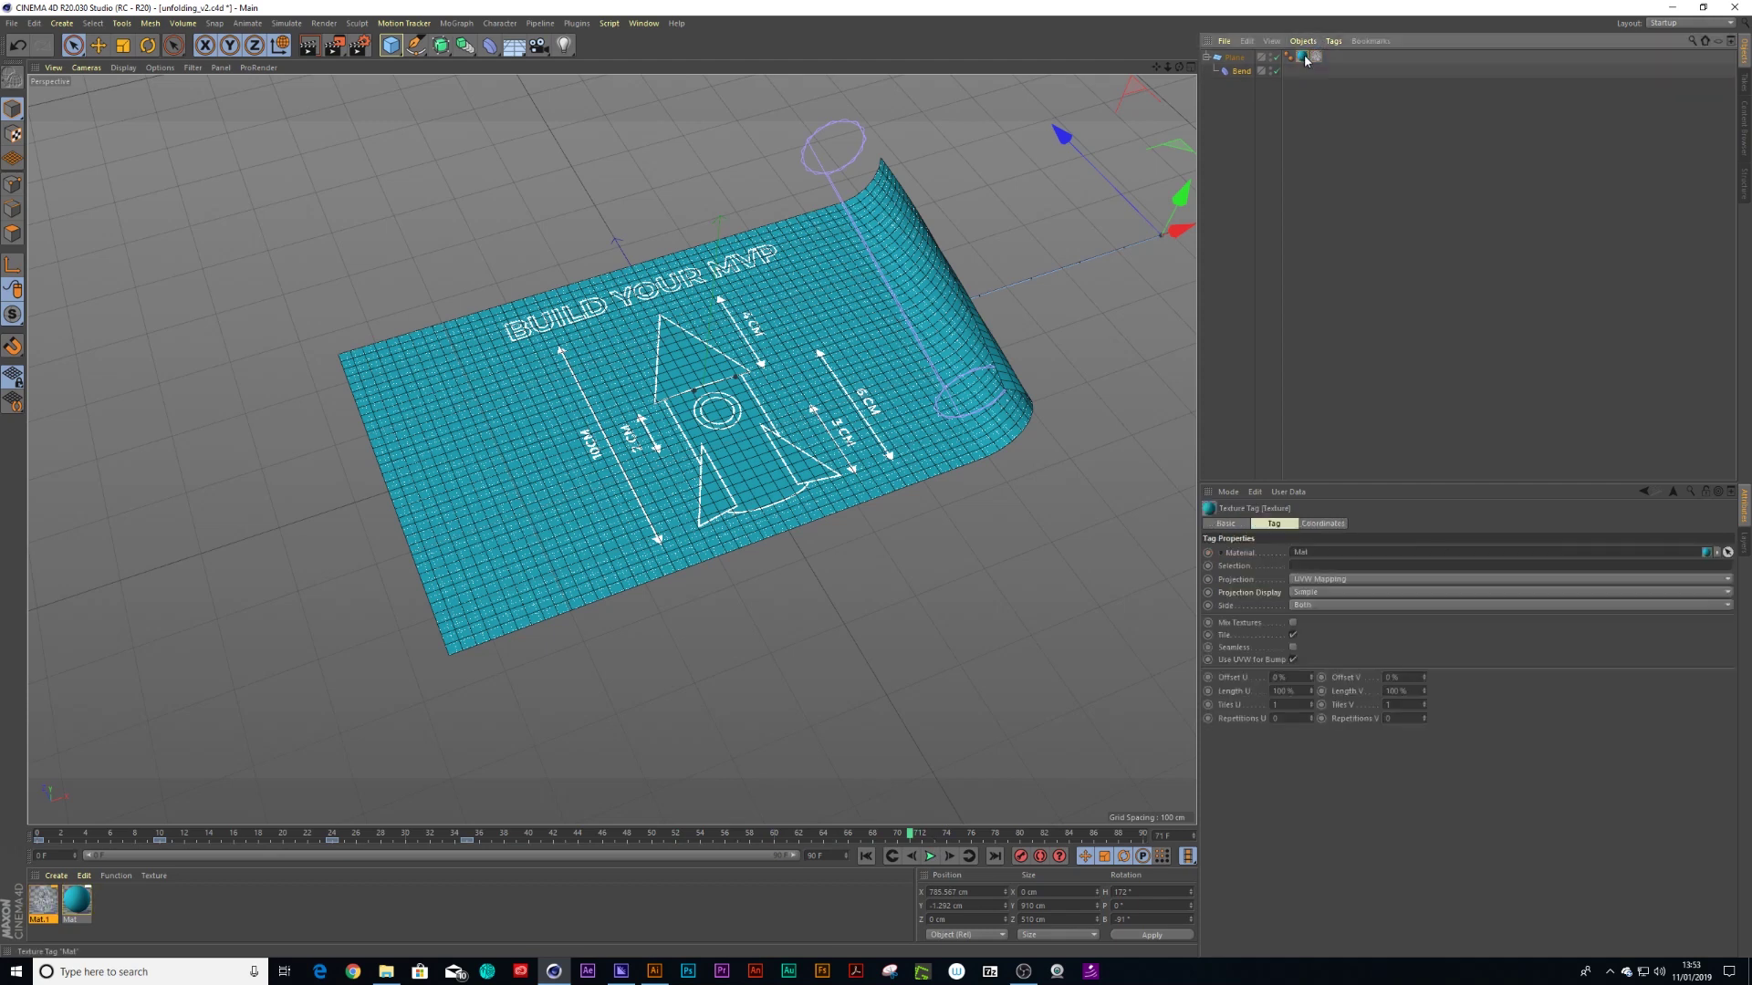
pyautogui.press('Delete')
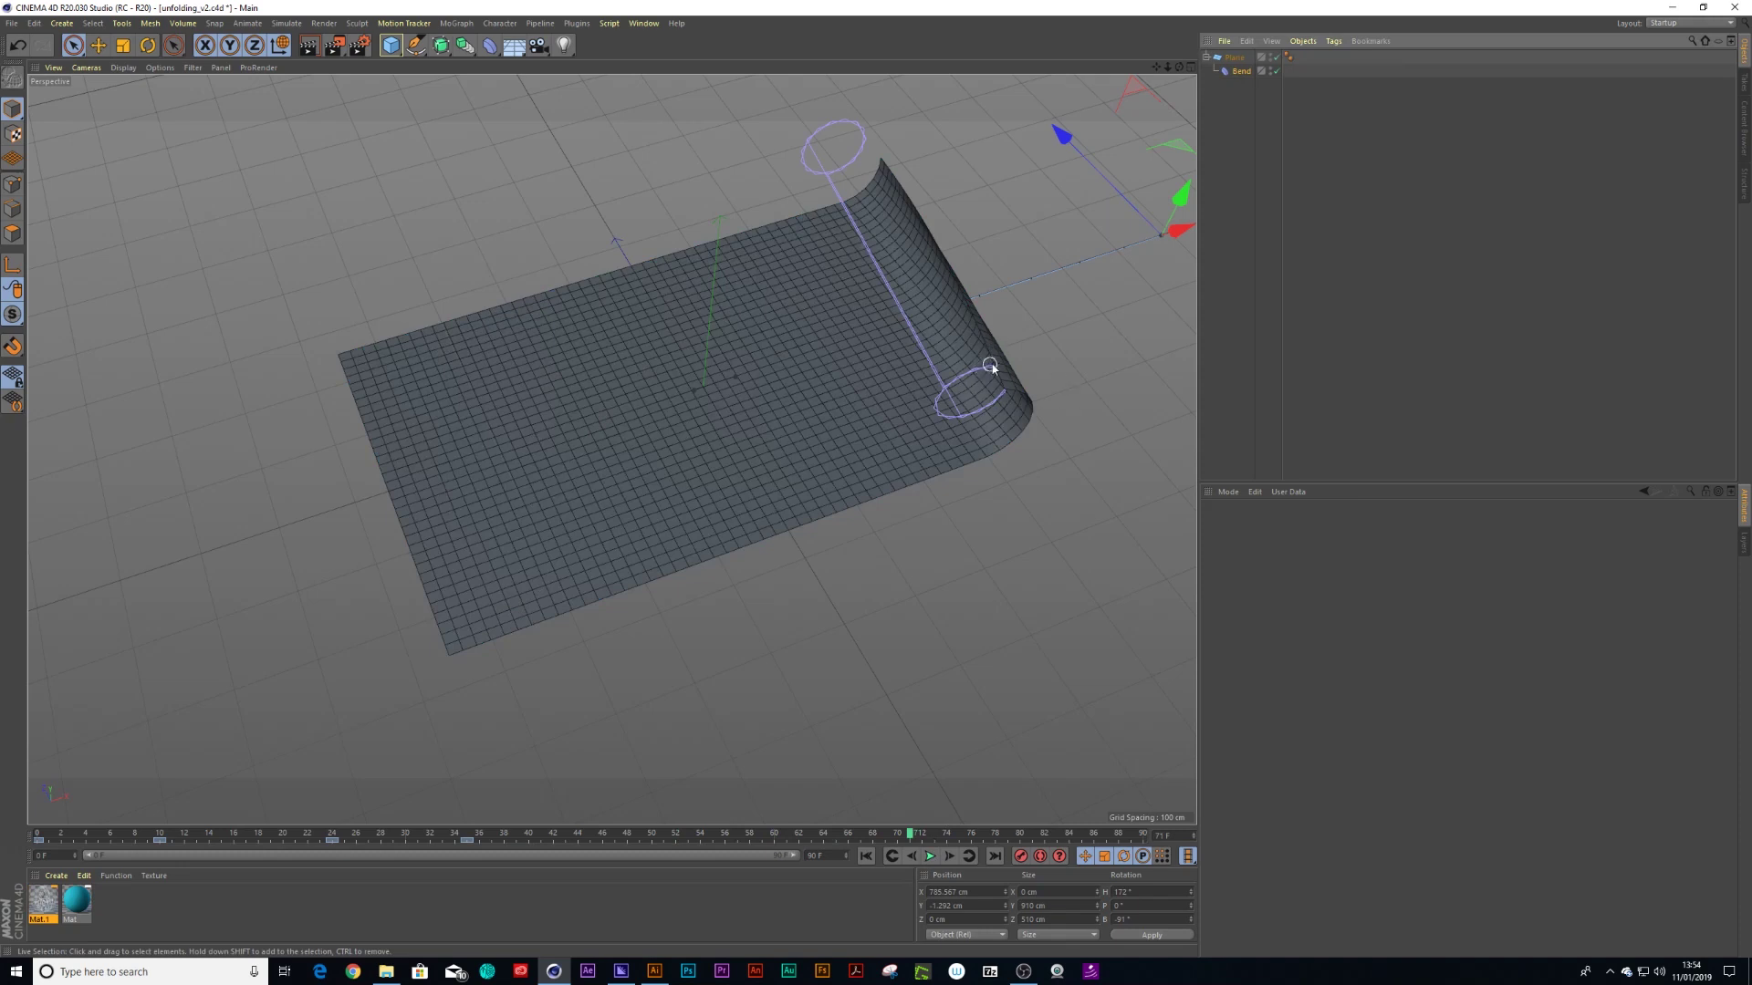
pyautogui.moveTo(391, 45); pyautogui.dragTo(641, 89)
pyautogui.moveTo(646, 287); pyautogui.dragTo(541, 185)
pyautogui.moveTo(777, 221); pyautogui.dragTo(672, 249)
# Duplicate the sphere, move the copy to the plane's near edge at about X 190 cm, Z -245 cm, and scale it down to roughly half size
pyautogui.keyDown('ctrl'); pyautogui.moveTo(1235, 58); pyautogui.dragTo(1233, 77); pyautogui.keyUp('ctrl')
pyautogui.moveTo(584, 203); pyautogui.dragTo(944, 381)
pyautogui.press('t')
pyautogui.moveTo(1082, 330); pyautogui.dragTo(889, 461)
pyautogui.click(1247, 141)
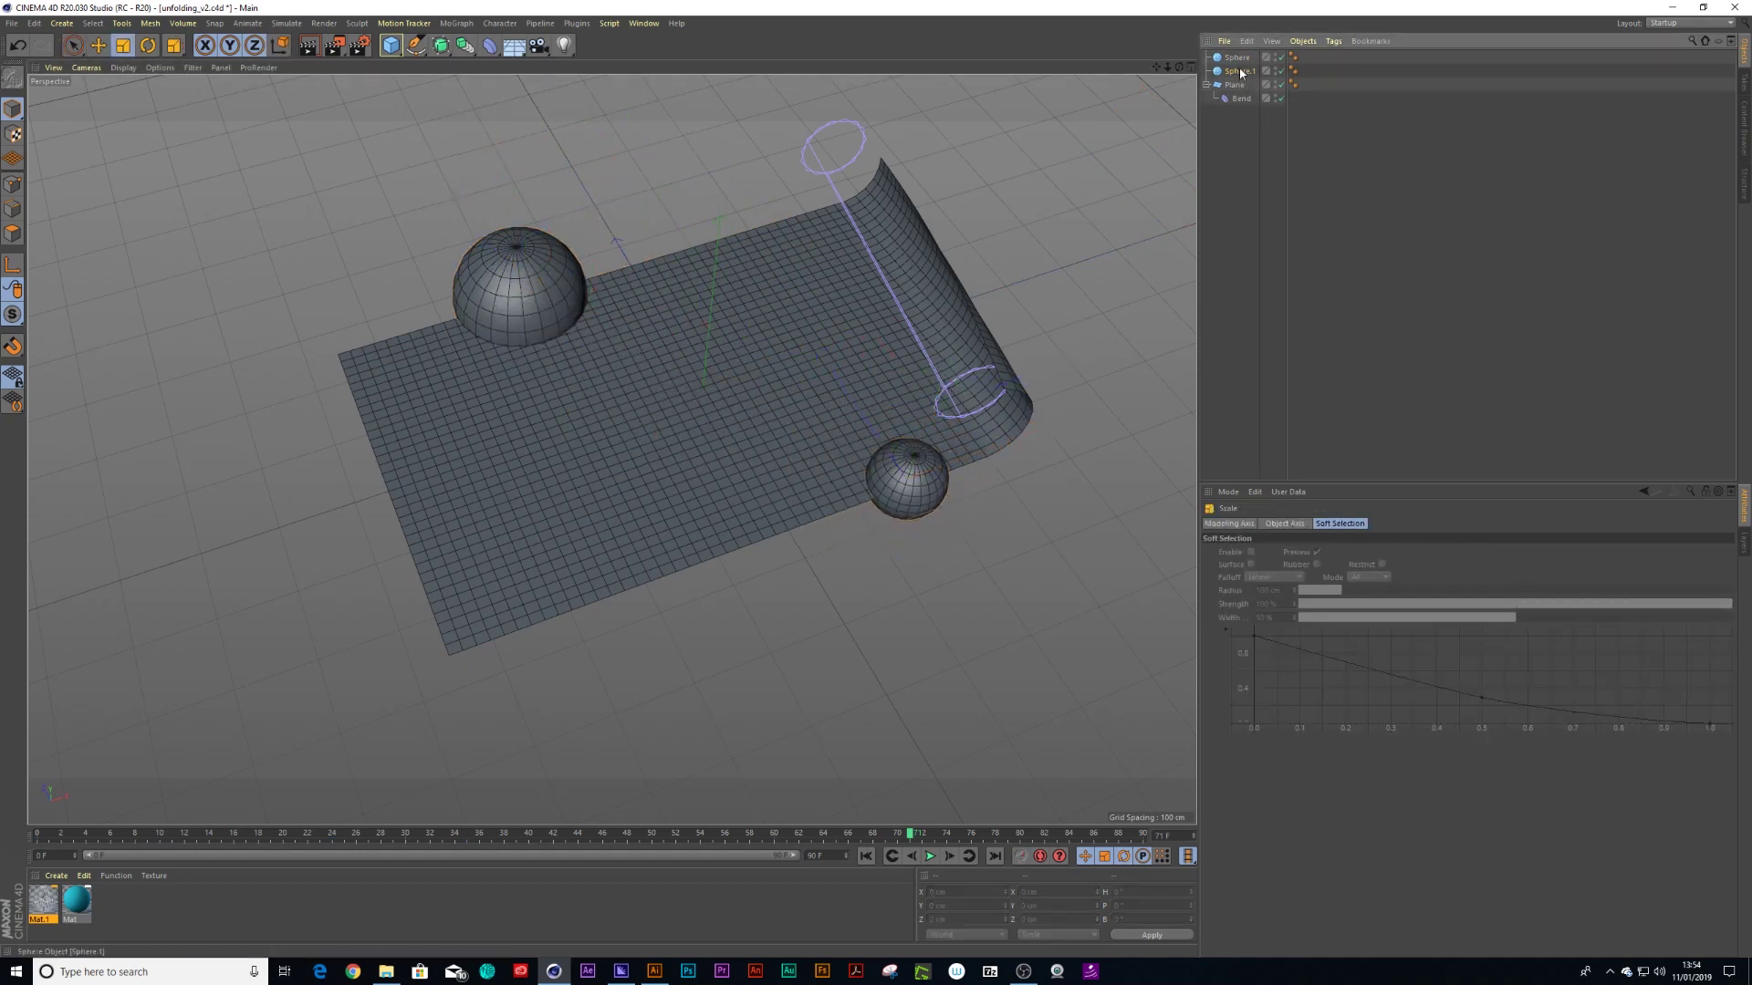
# Duplicate the smaller sphere and move the copy along X to the plane's near-left corner
pyautogui.keyDown('ctrl'); pyautogui.moveTo(1239, 68); pyautogui.dragTo(1239, 63); pyautogui.keyUp('ctrl')
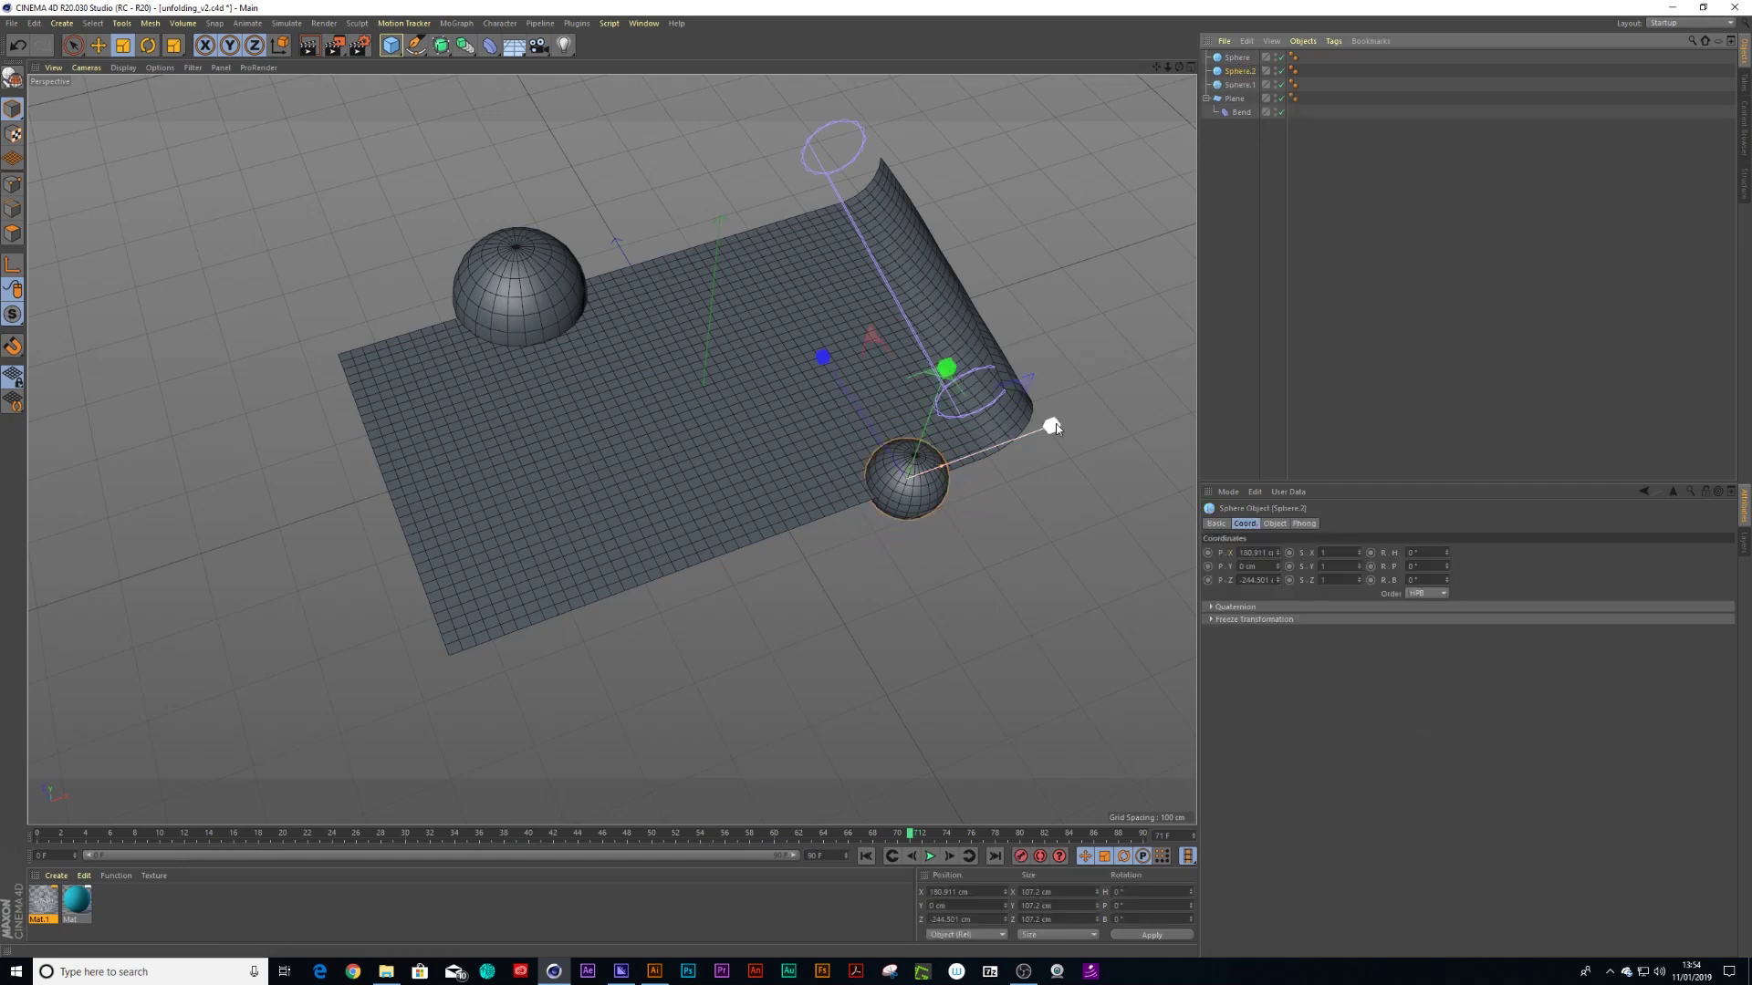
pyautogui.press('space')
pyautogui.moveTo(1053, 427); pyautogui.dragTo(626, 587)
# Duplicate the corner sphere, move the copy into the plane's interior and scale it down further
pyautogui.keyDown('ctrl'); pyautogui.moveTo(1239, 71); pyautogui.dragTo(1241, 67); pyautogui.keyUp('ctrl')
pyautogui.moveTo(540, 518); pyautogui.dragTo(634, 335)
pyautogui.press('t')
pyautogui.moveTo(766, 321); pyautogui.dragTo(629, 392)
# Select all four spheres and nest them under a new Connect object
pyautogui.click(1234, 58)
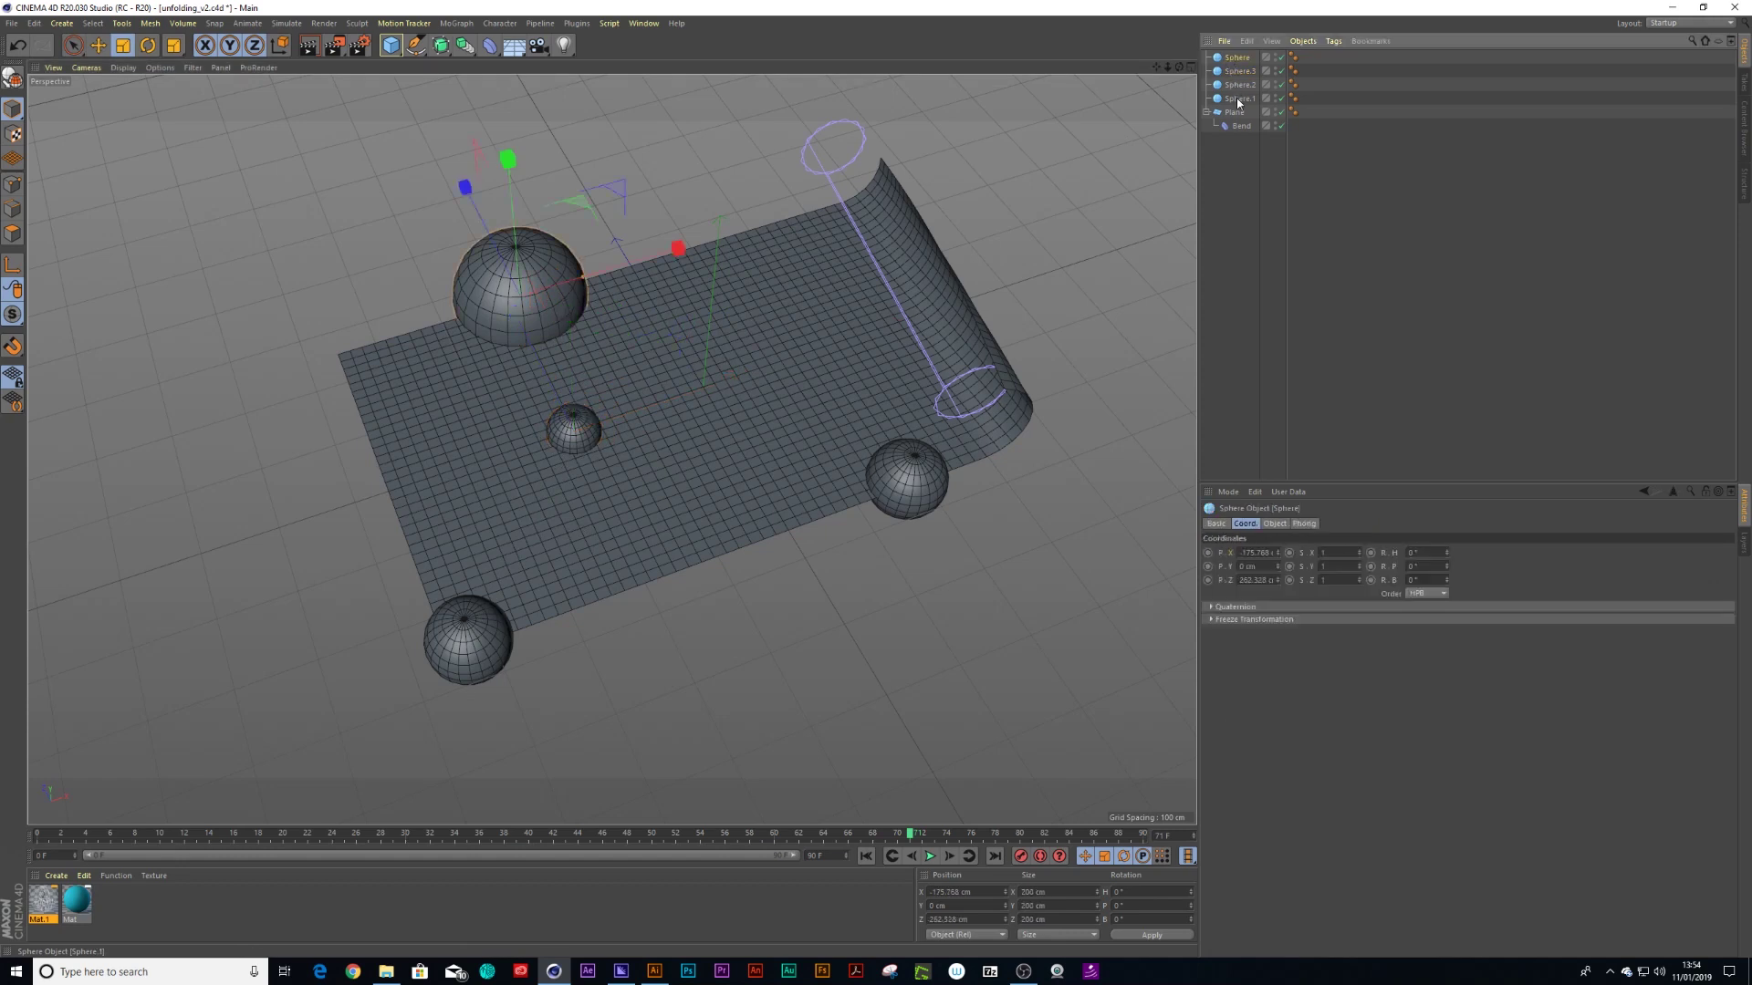
pyautogui.keyDown('shift'); pyautogui.click(1238, 99); pyautogui.keyUp('shift')
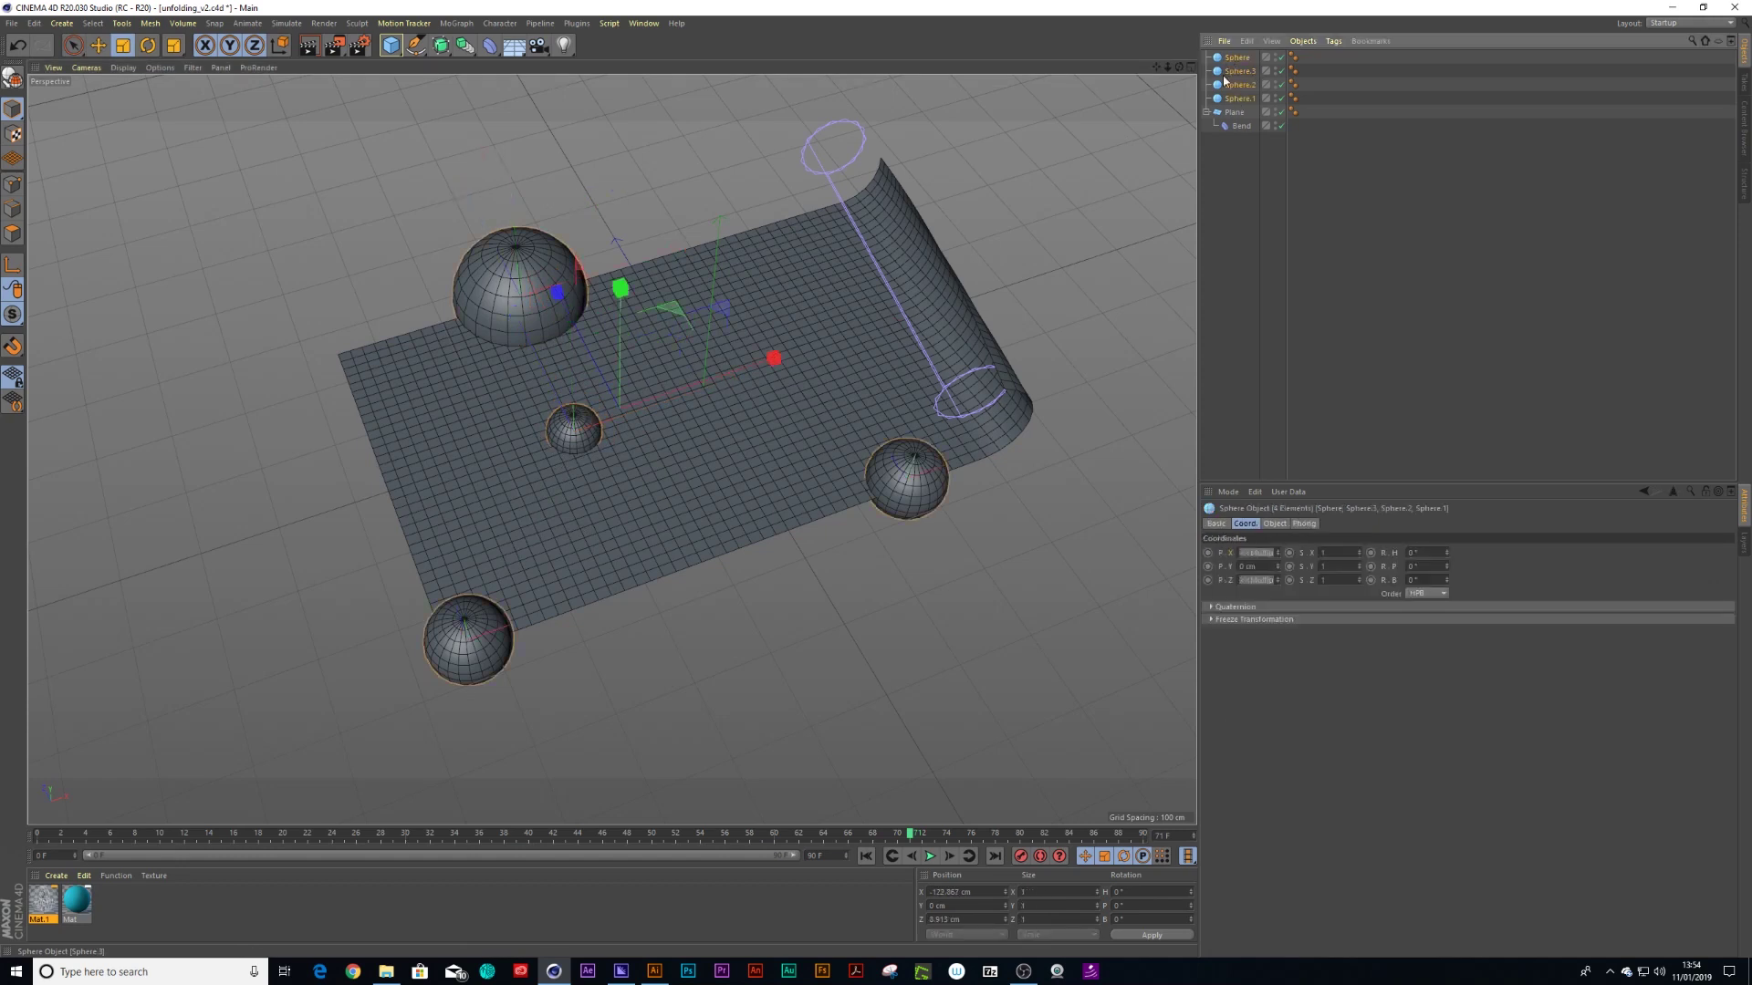
pyautogui.click(485, 47)
pyautogui.click(464, 46)
pyautogui.click(636, 96)
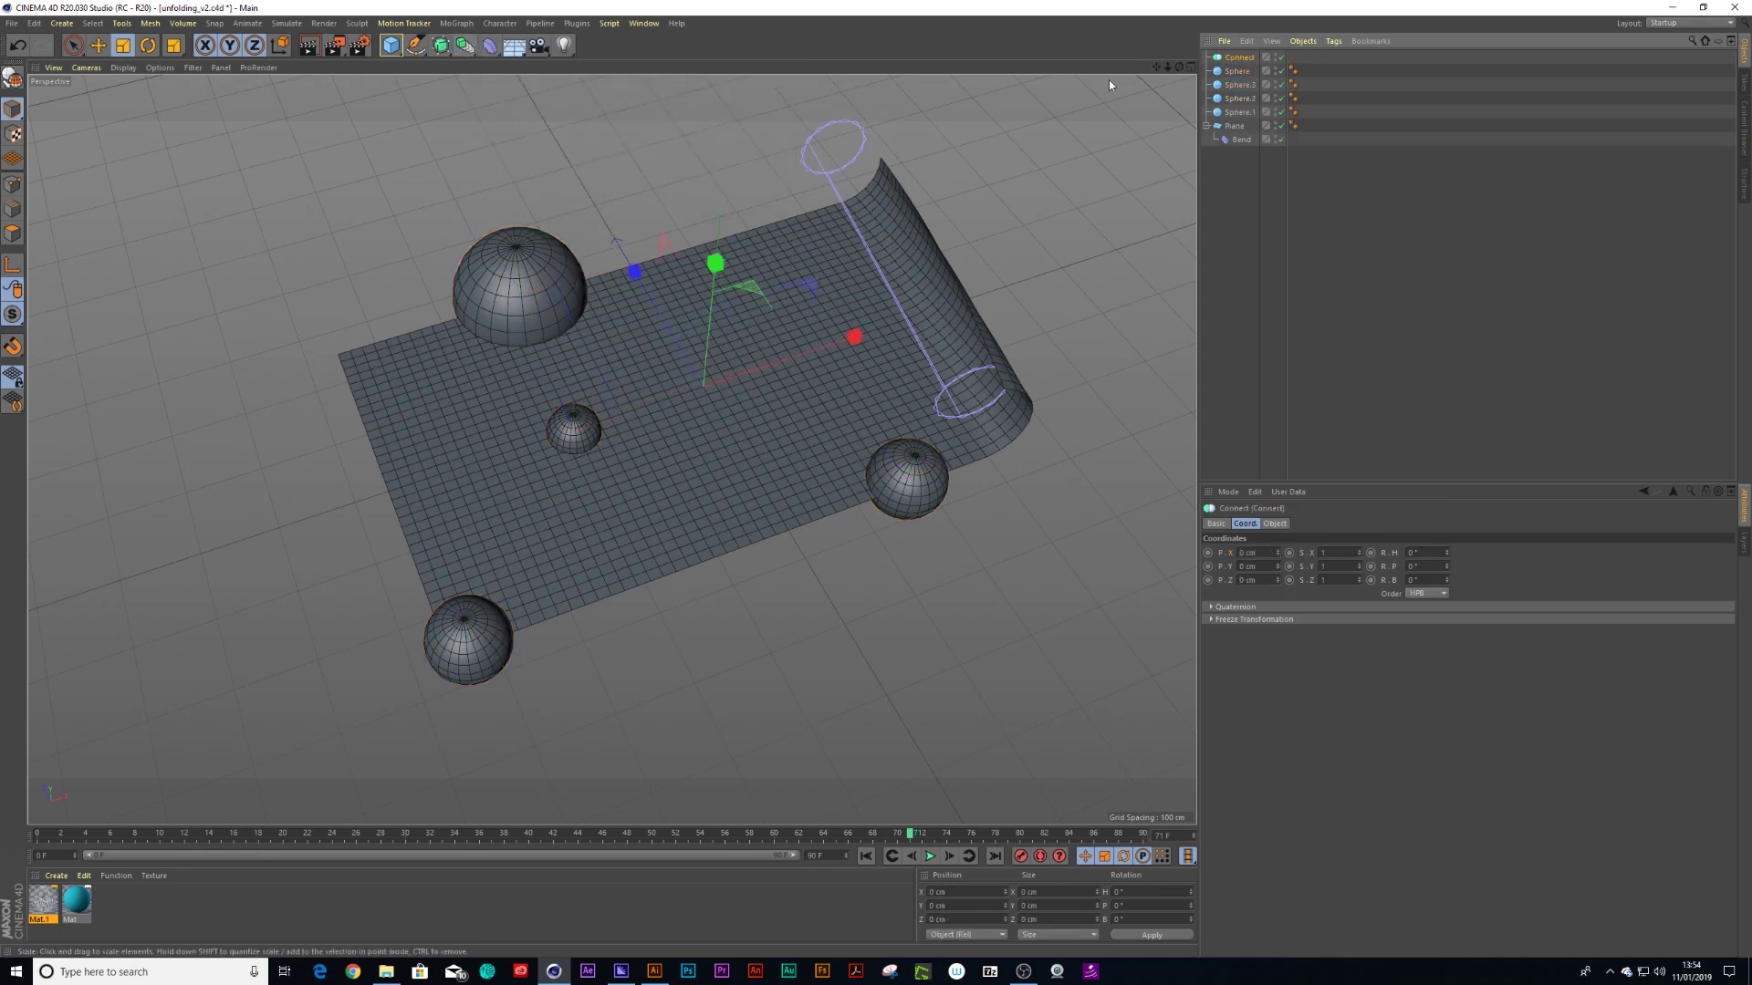
pyautogui.moveTo(1241, 64); pyautogui.dragTo(1241, 61)
# Rename the Connect object as spheres
pyautogui.doubleClick(1240, 59)
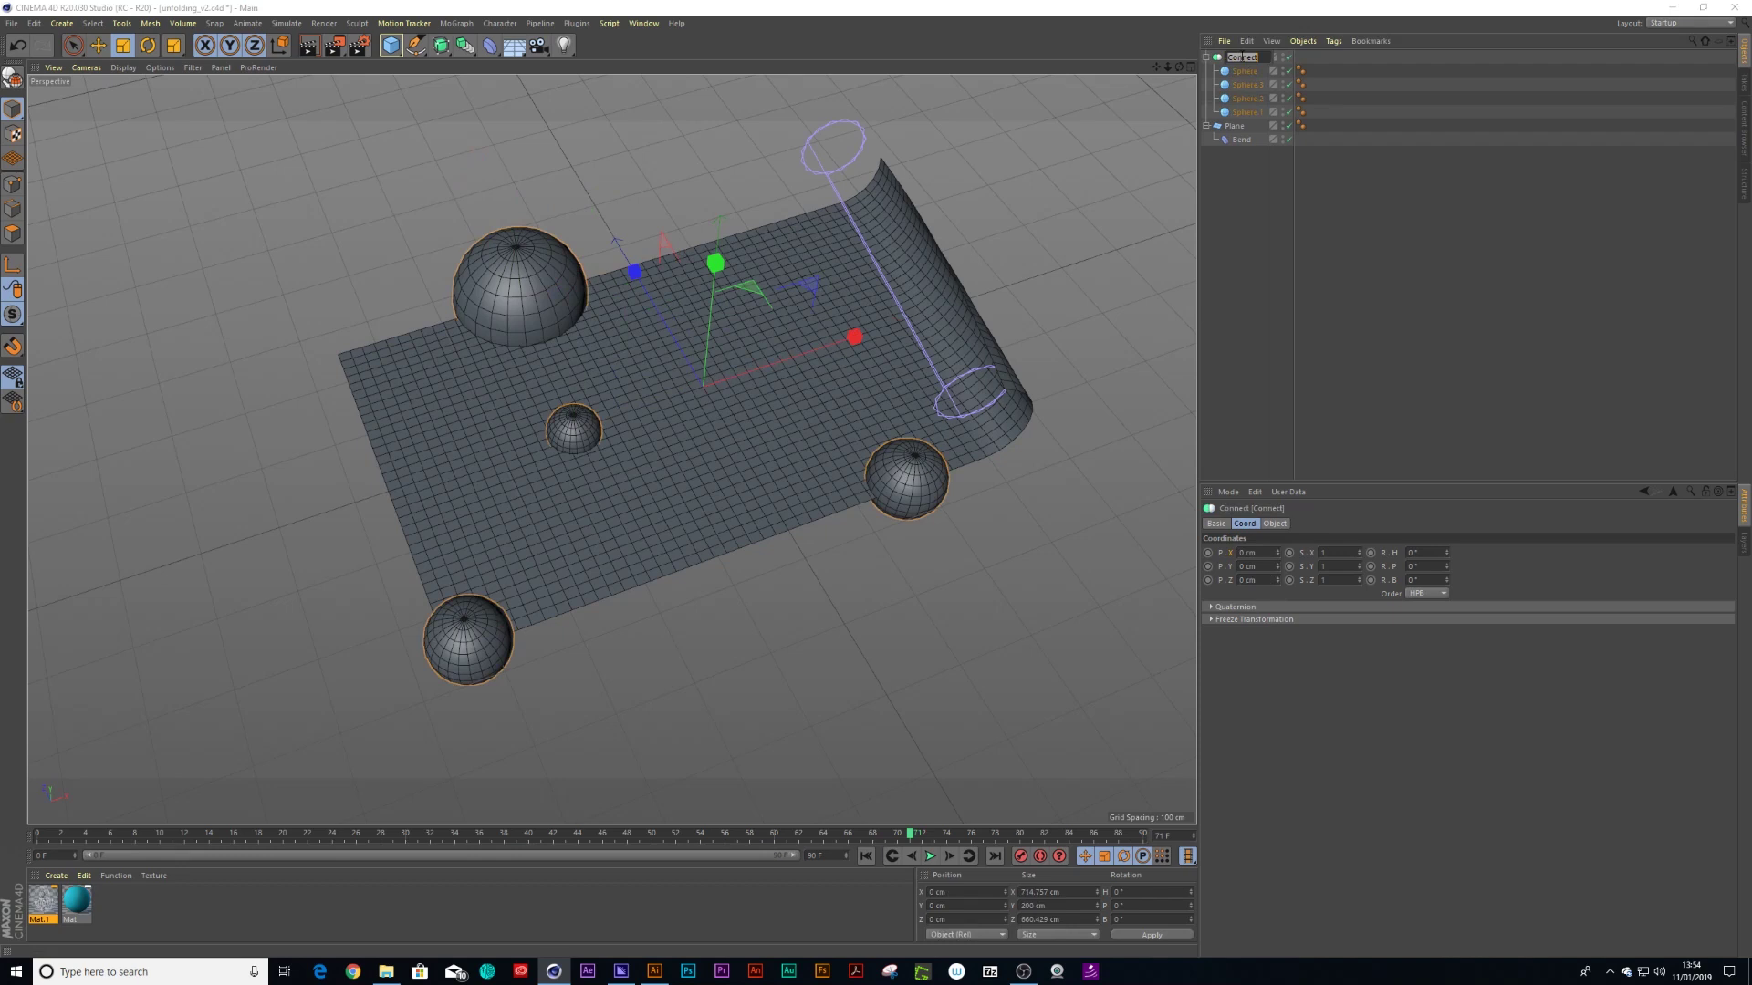
pyautogui.write('spheres')
pyautogui.press('Return')
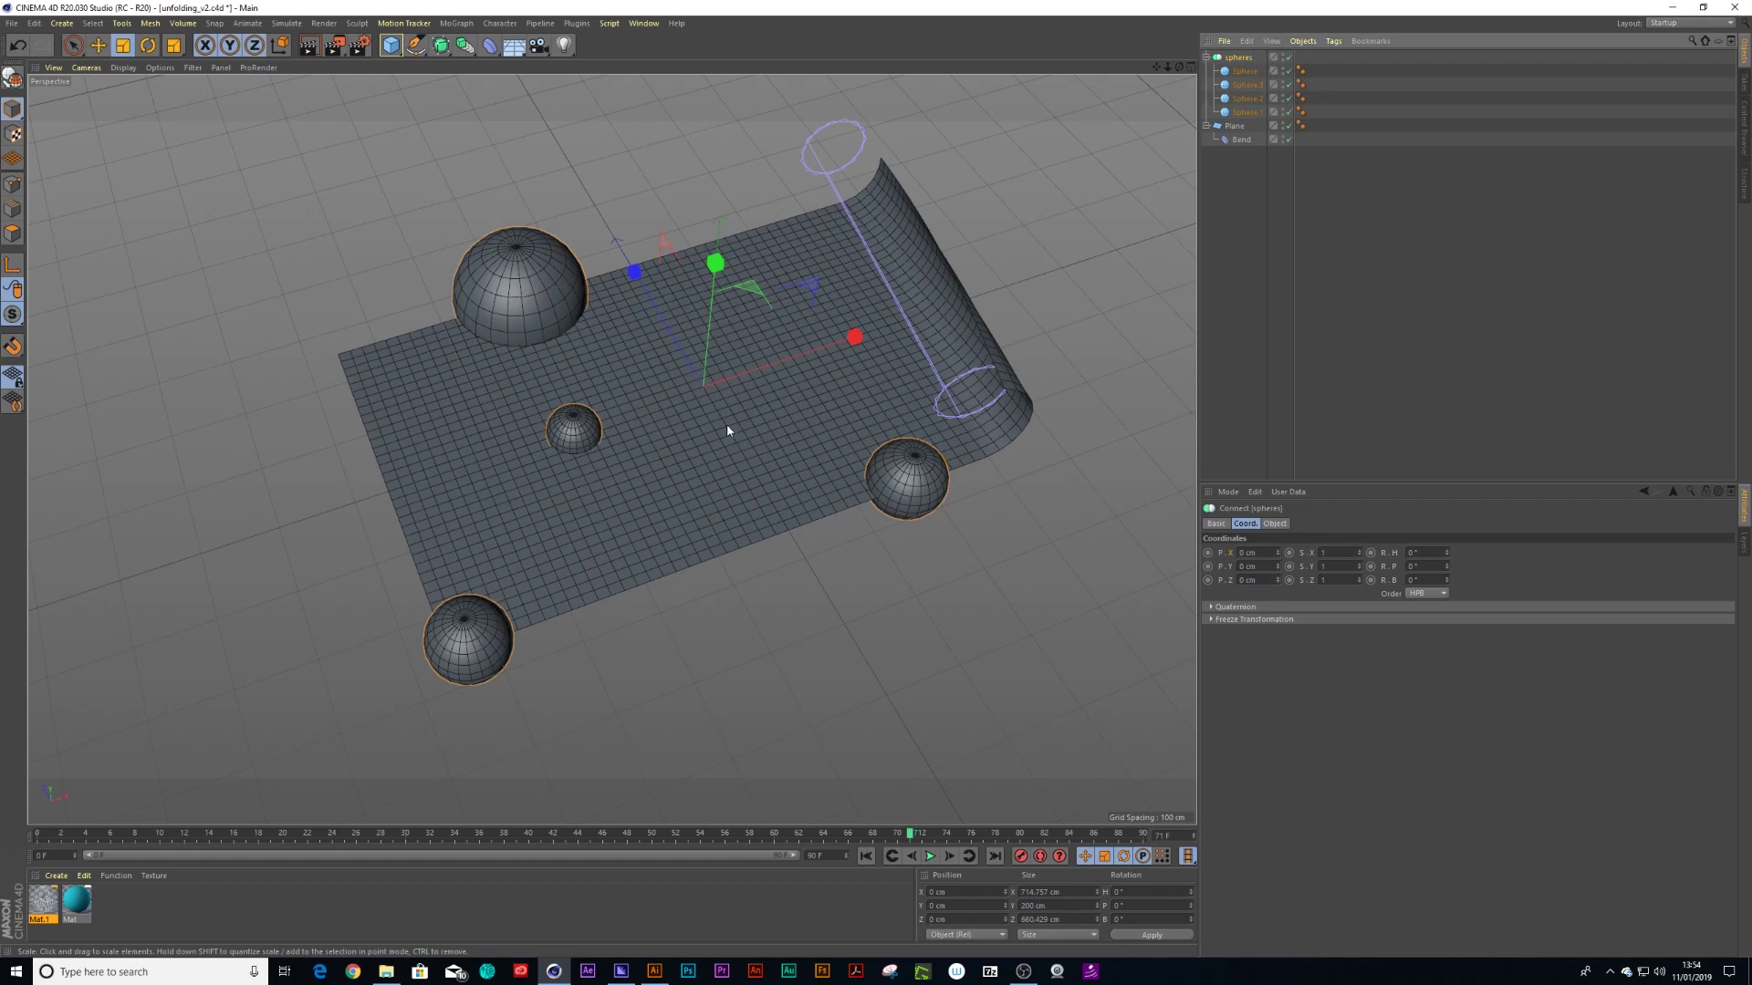
# Add a Boole that subtracts the spheres group from the plane, nesting both inside it and moving the Bend deformer out to the top level
pyautogui.click(473, 51)
pyautogui.click(727, 65)
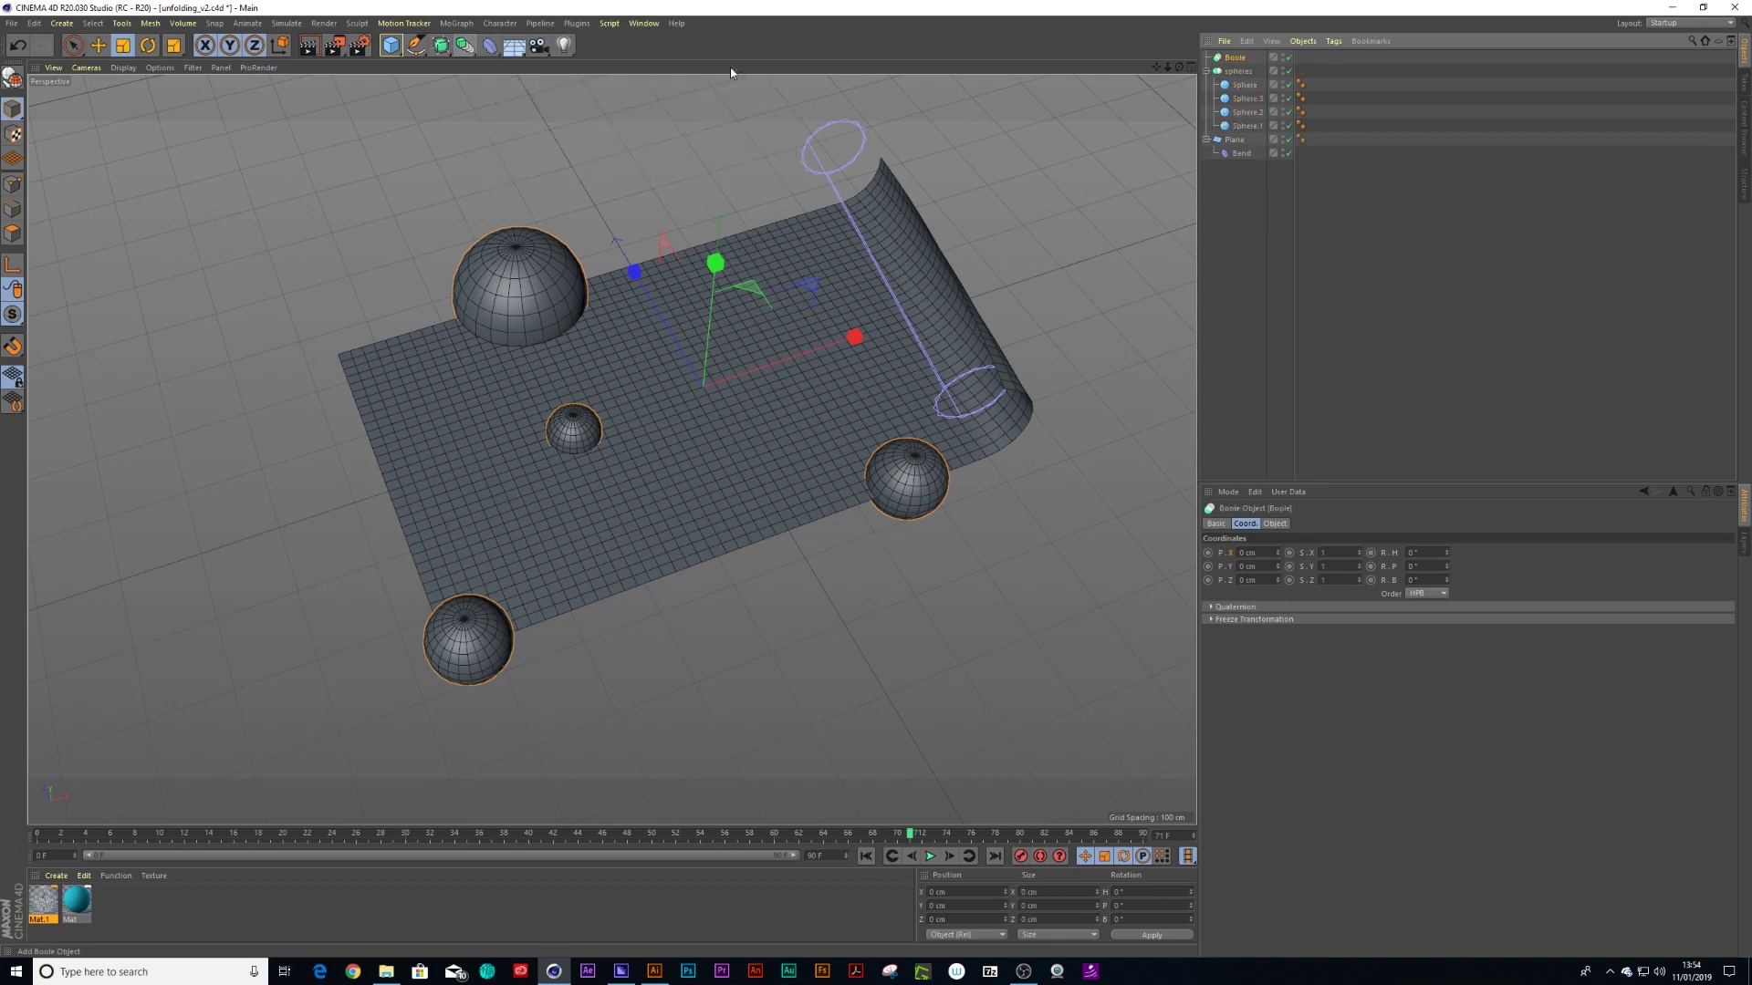
pyautogui.click(1207, 71)
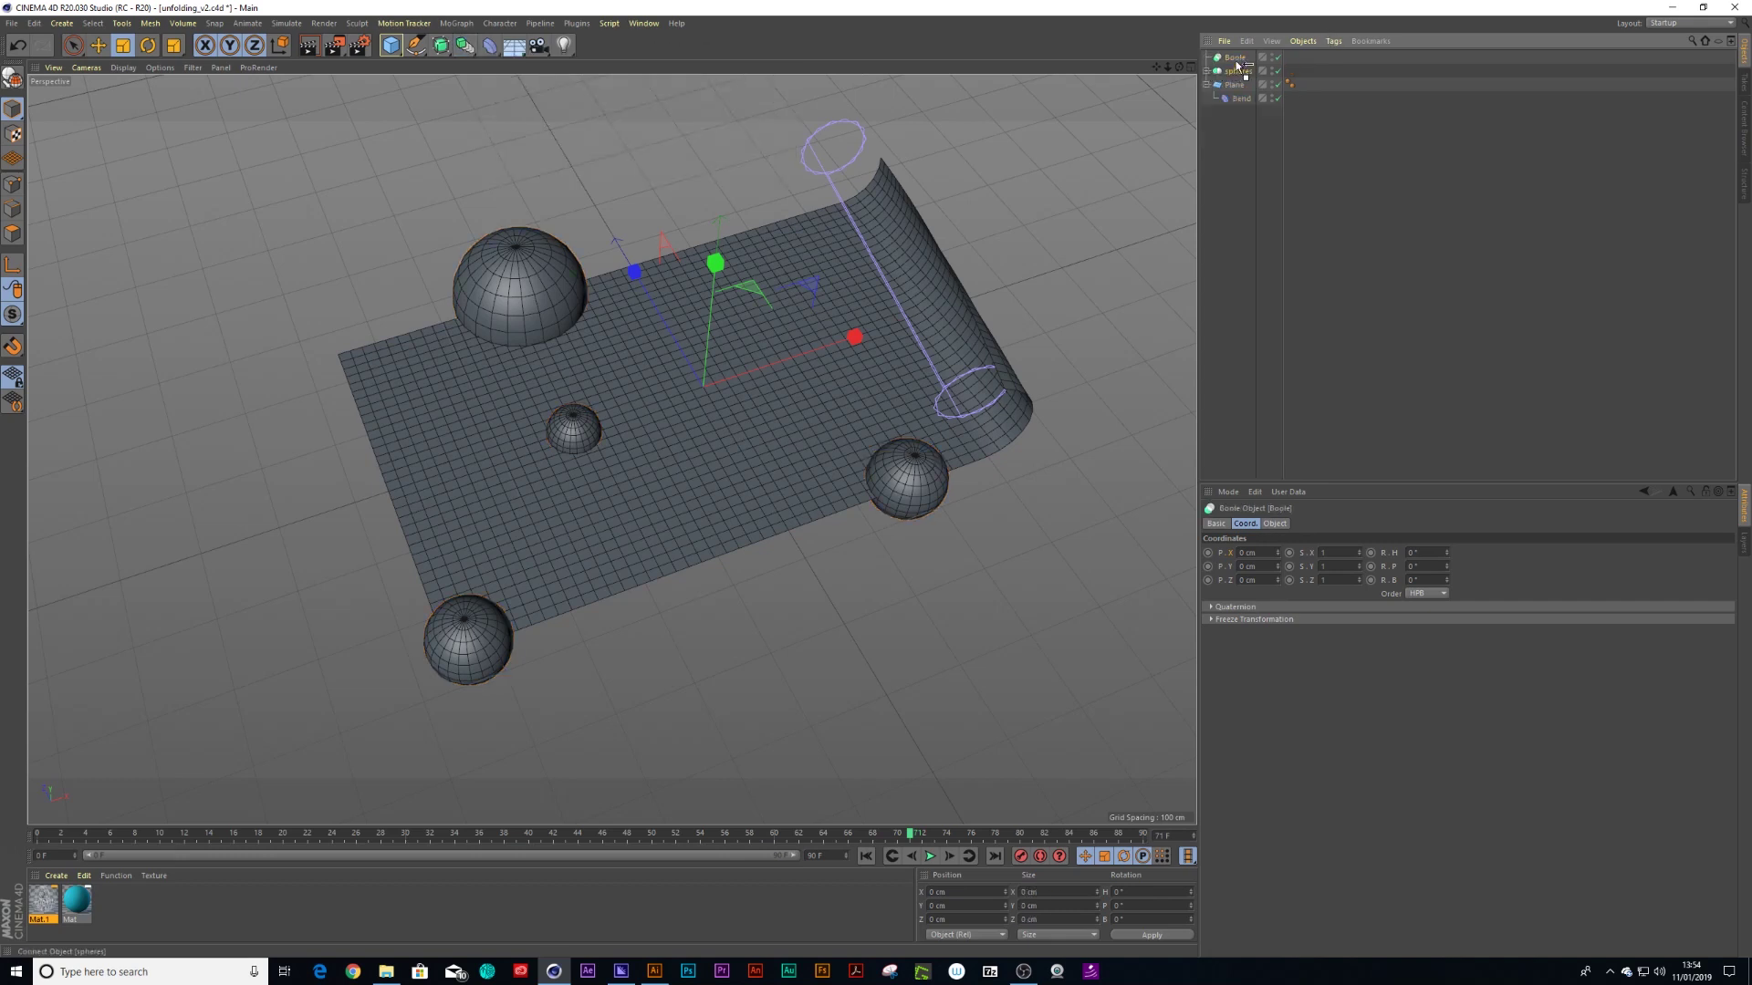
pyautogui.moveTo(1237, 62); pyautogui.dragTo(1245, 53)
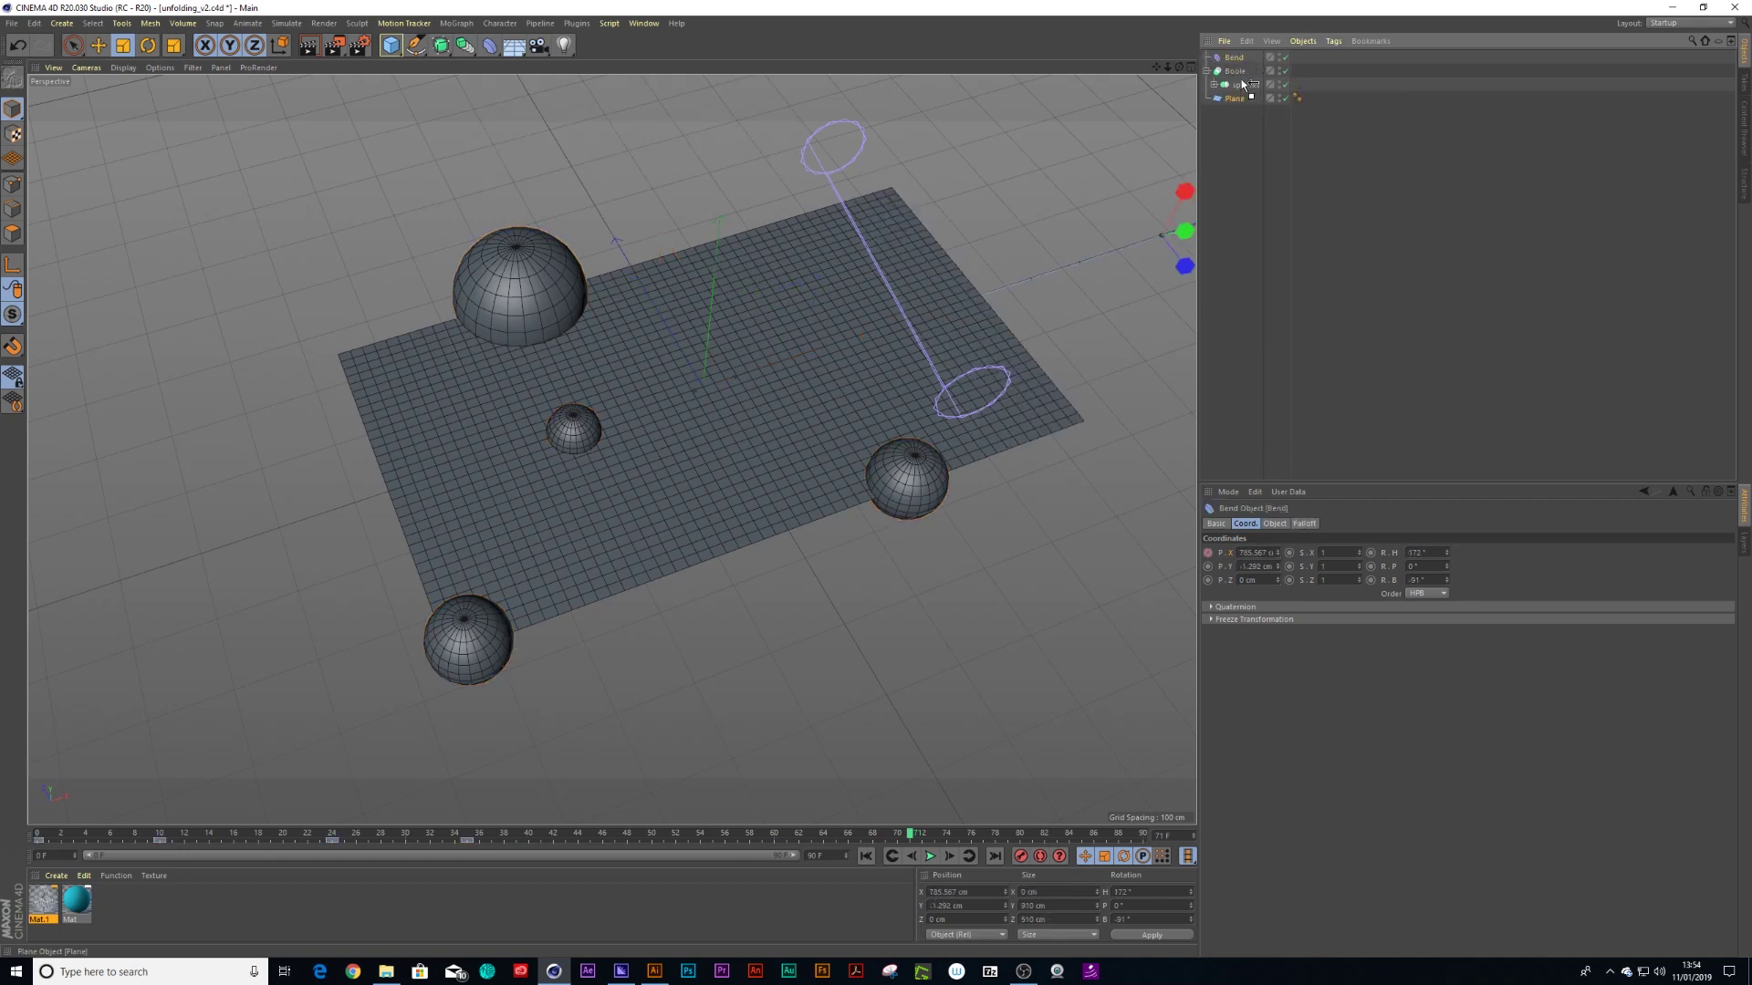
pyautogui.moveTo(1242, 80); pyautogui.dragTo(1238, 72)
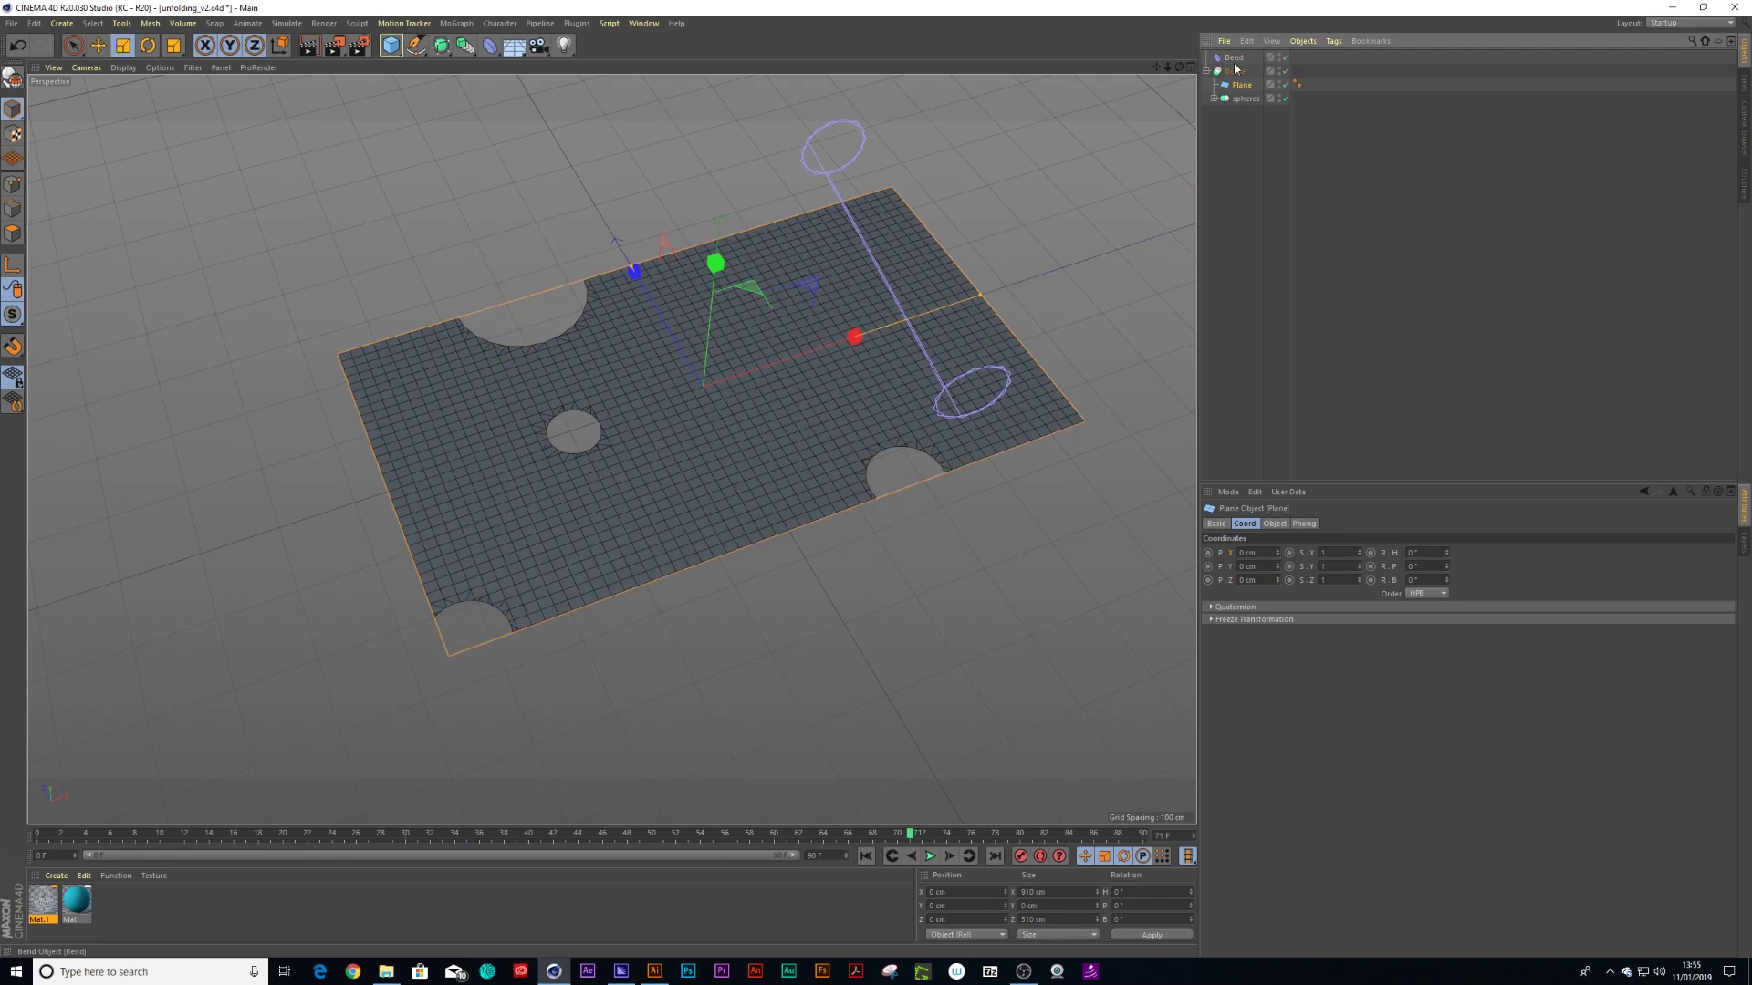
# Group the Boole in a null, nest the Bend deformer above it in that null, and scrub the animation to frame 33
pyautogui.moveTo(1238, 75)
pyautogui.mouseDown()
pyautogui.moveTo(1244, 91)
pyautogui.moveTo(1242, 57)
pyautogui.mouseUp()
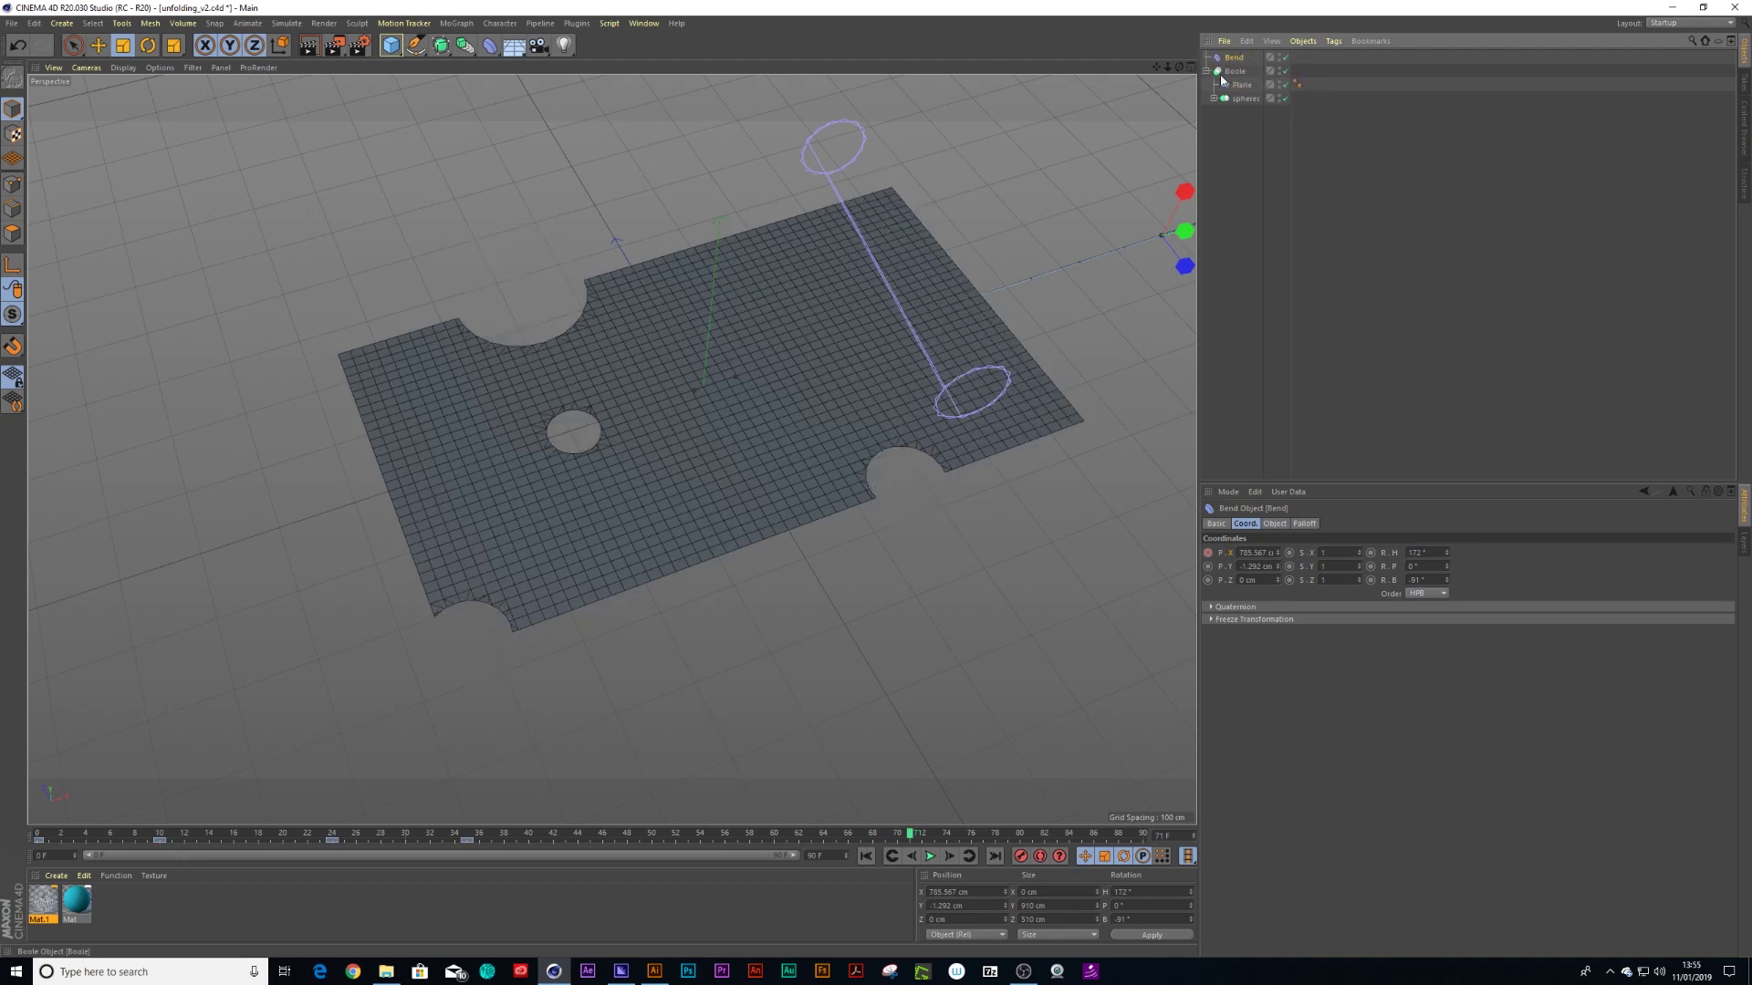
pyautogui.click(1238, 73)
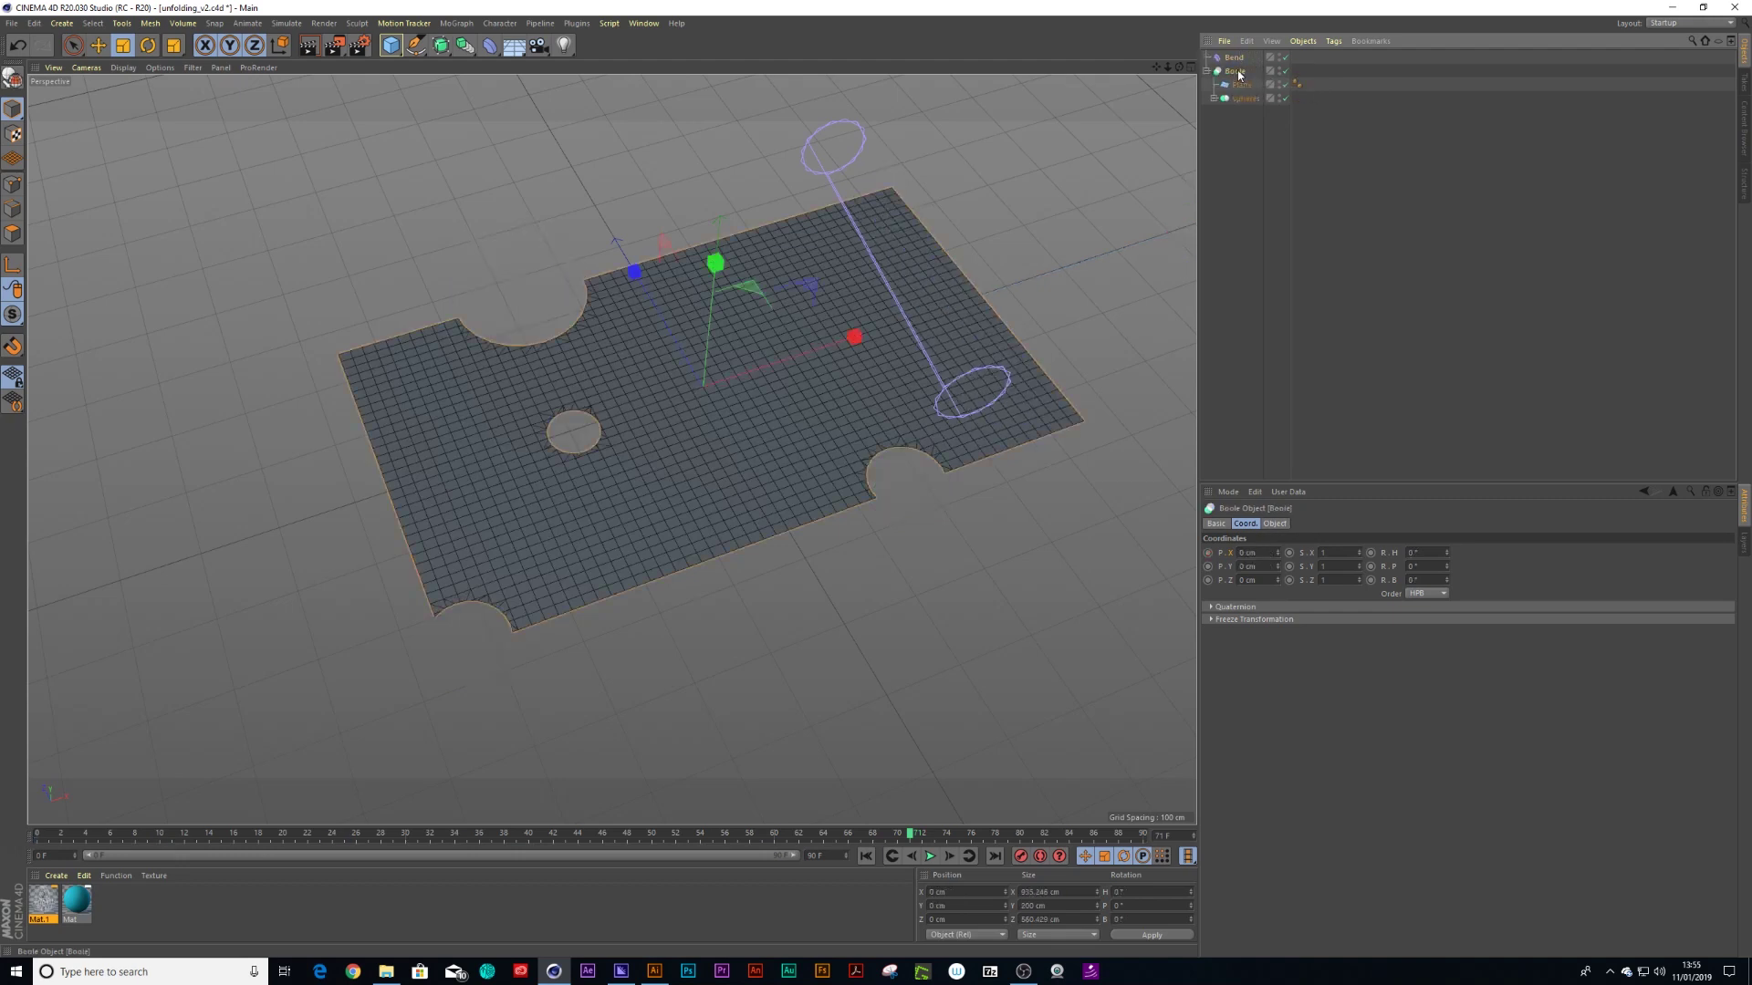
pyautogui.press('c')
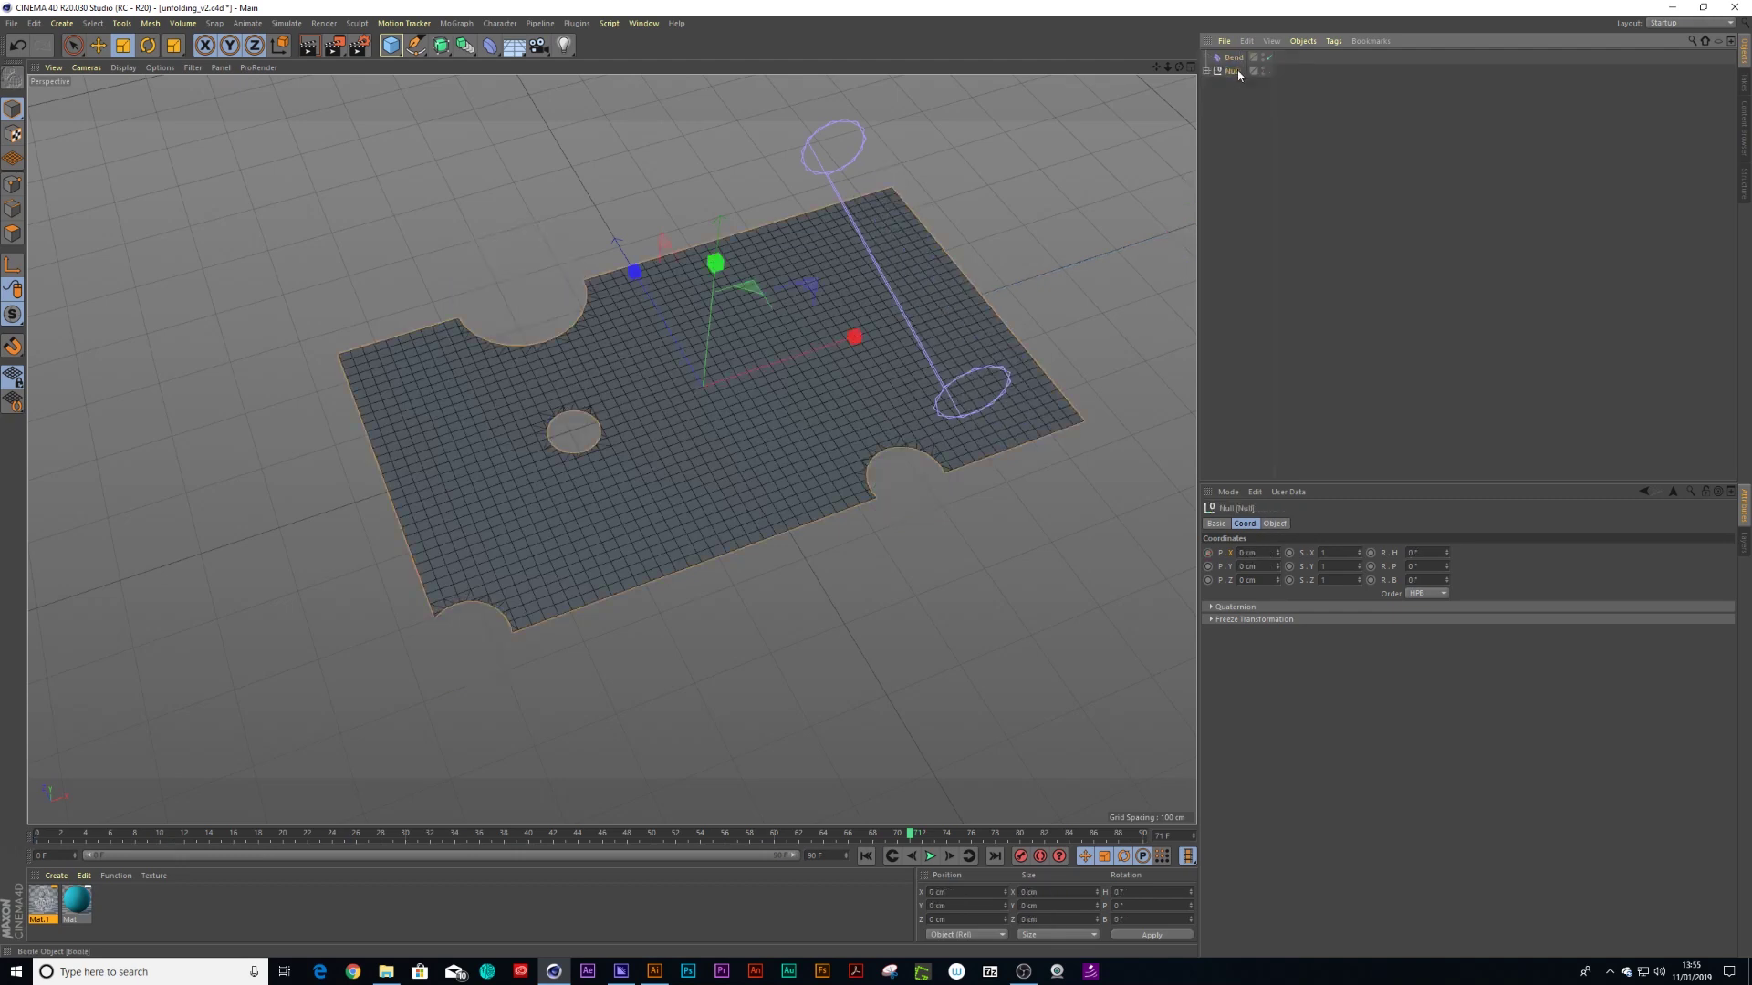
pyautogui.click(1206, 71)
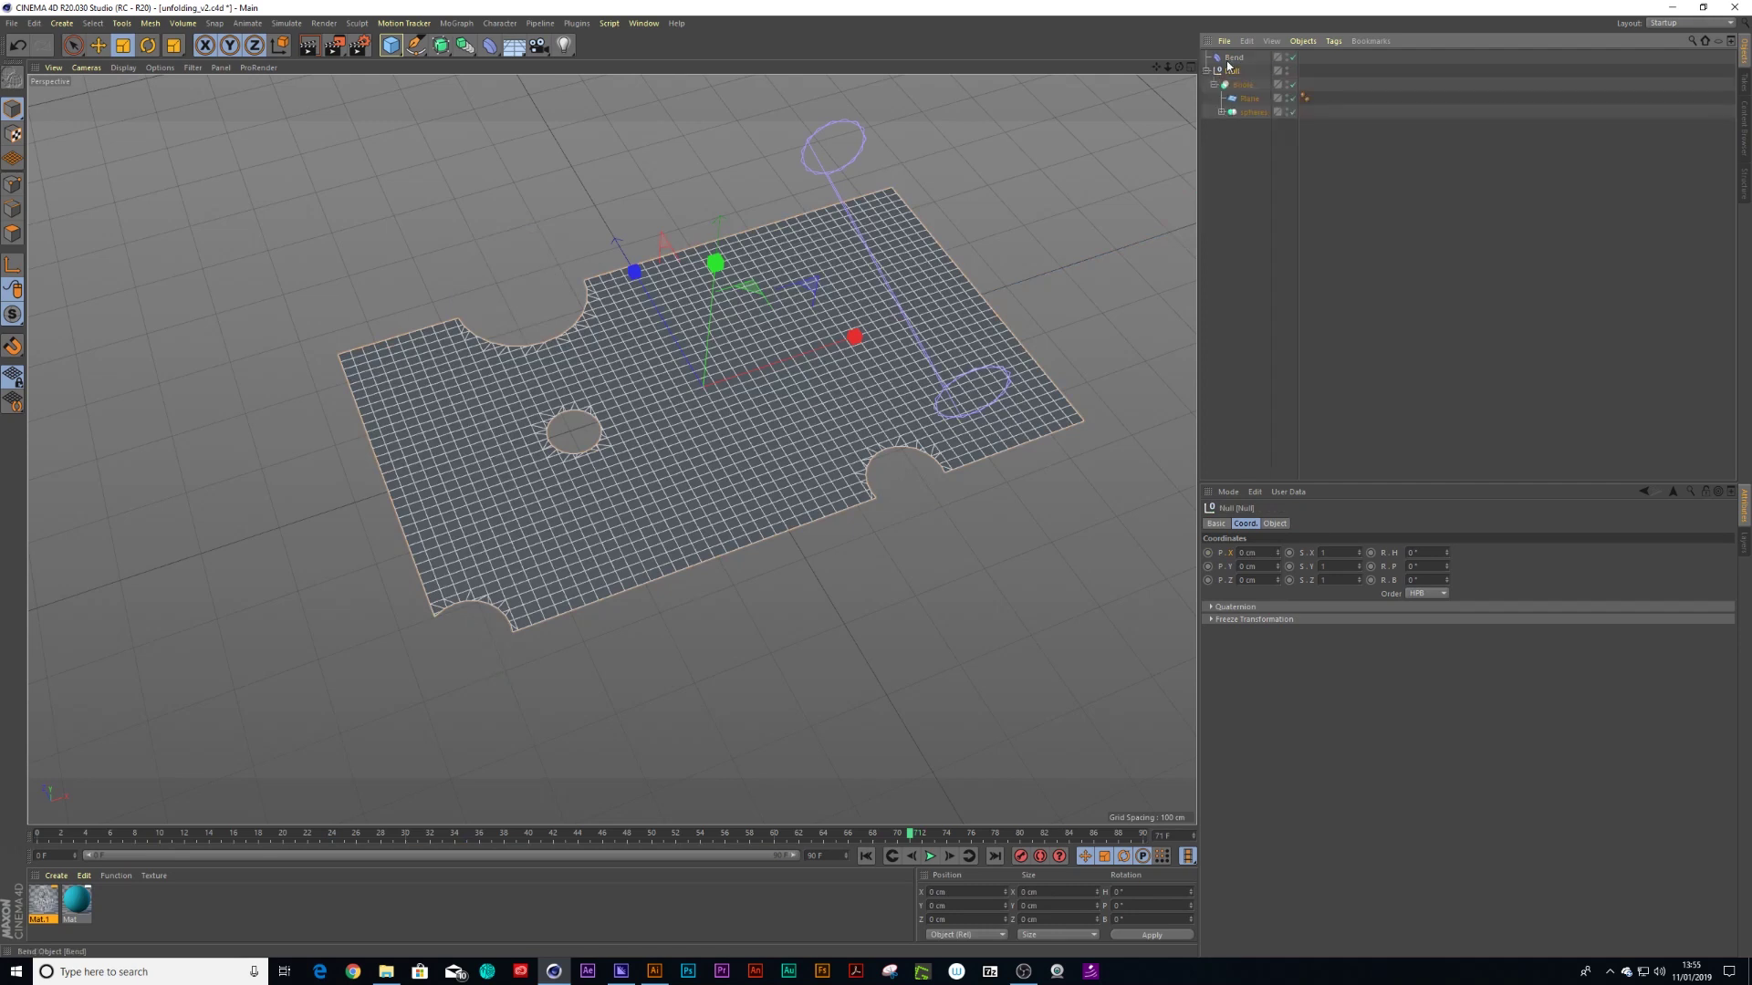
pyautogui.moveTo(1227, 62); pyautogui.dragTo(1229, 82)
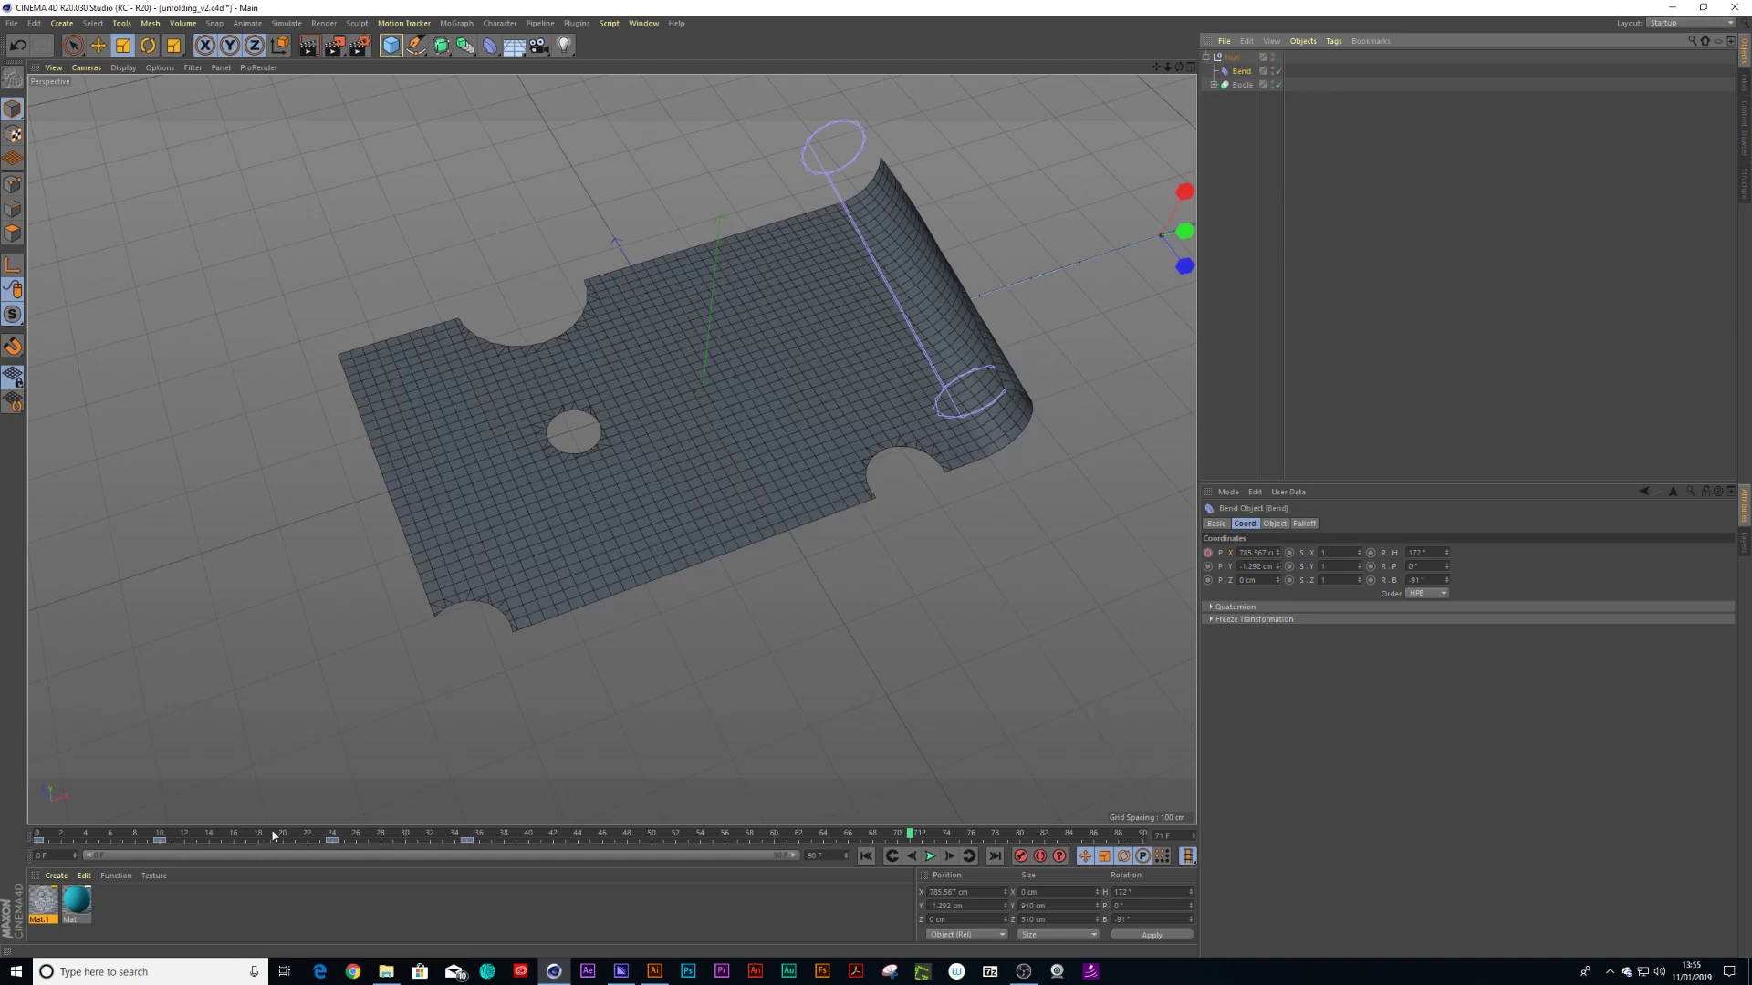
pyautogui.moveTo(272, 836); pyautogui.dragTo(445, 850)
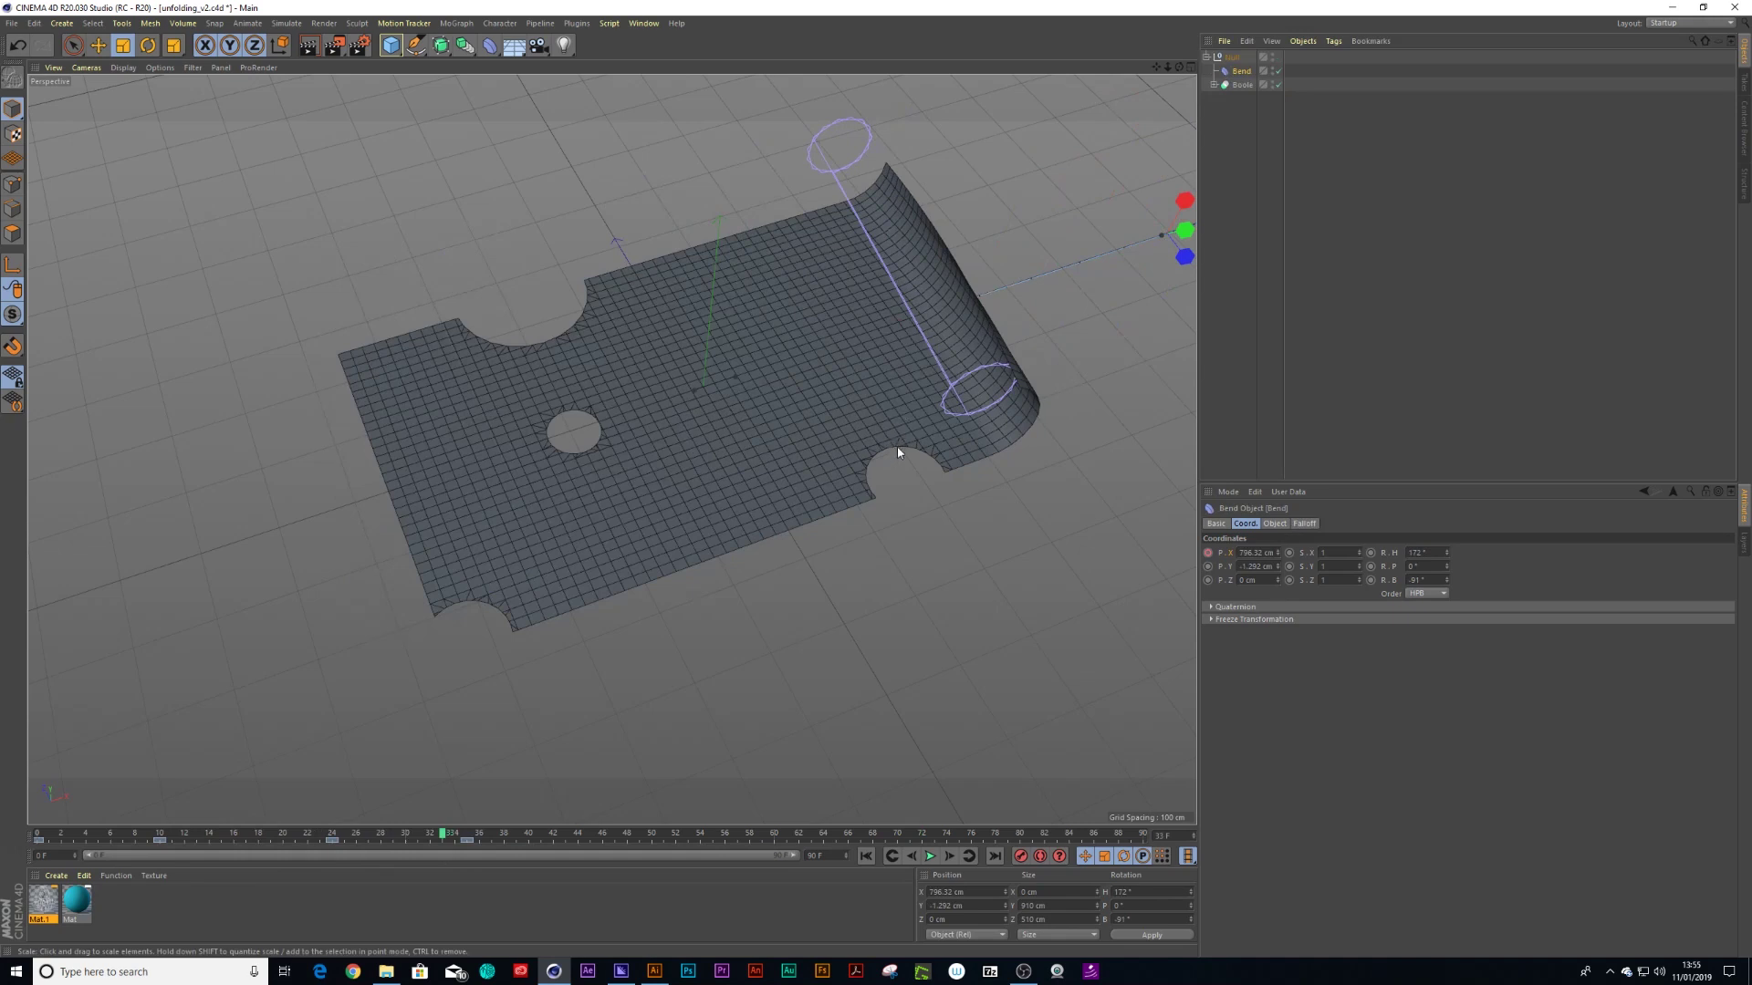
# Add a Displacer deformer inside the null, above the Bend deformer
pyautogui.click(490, 46)
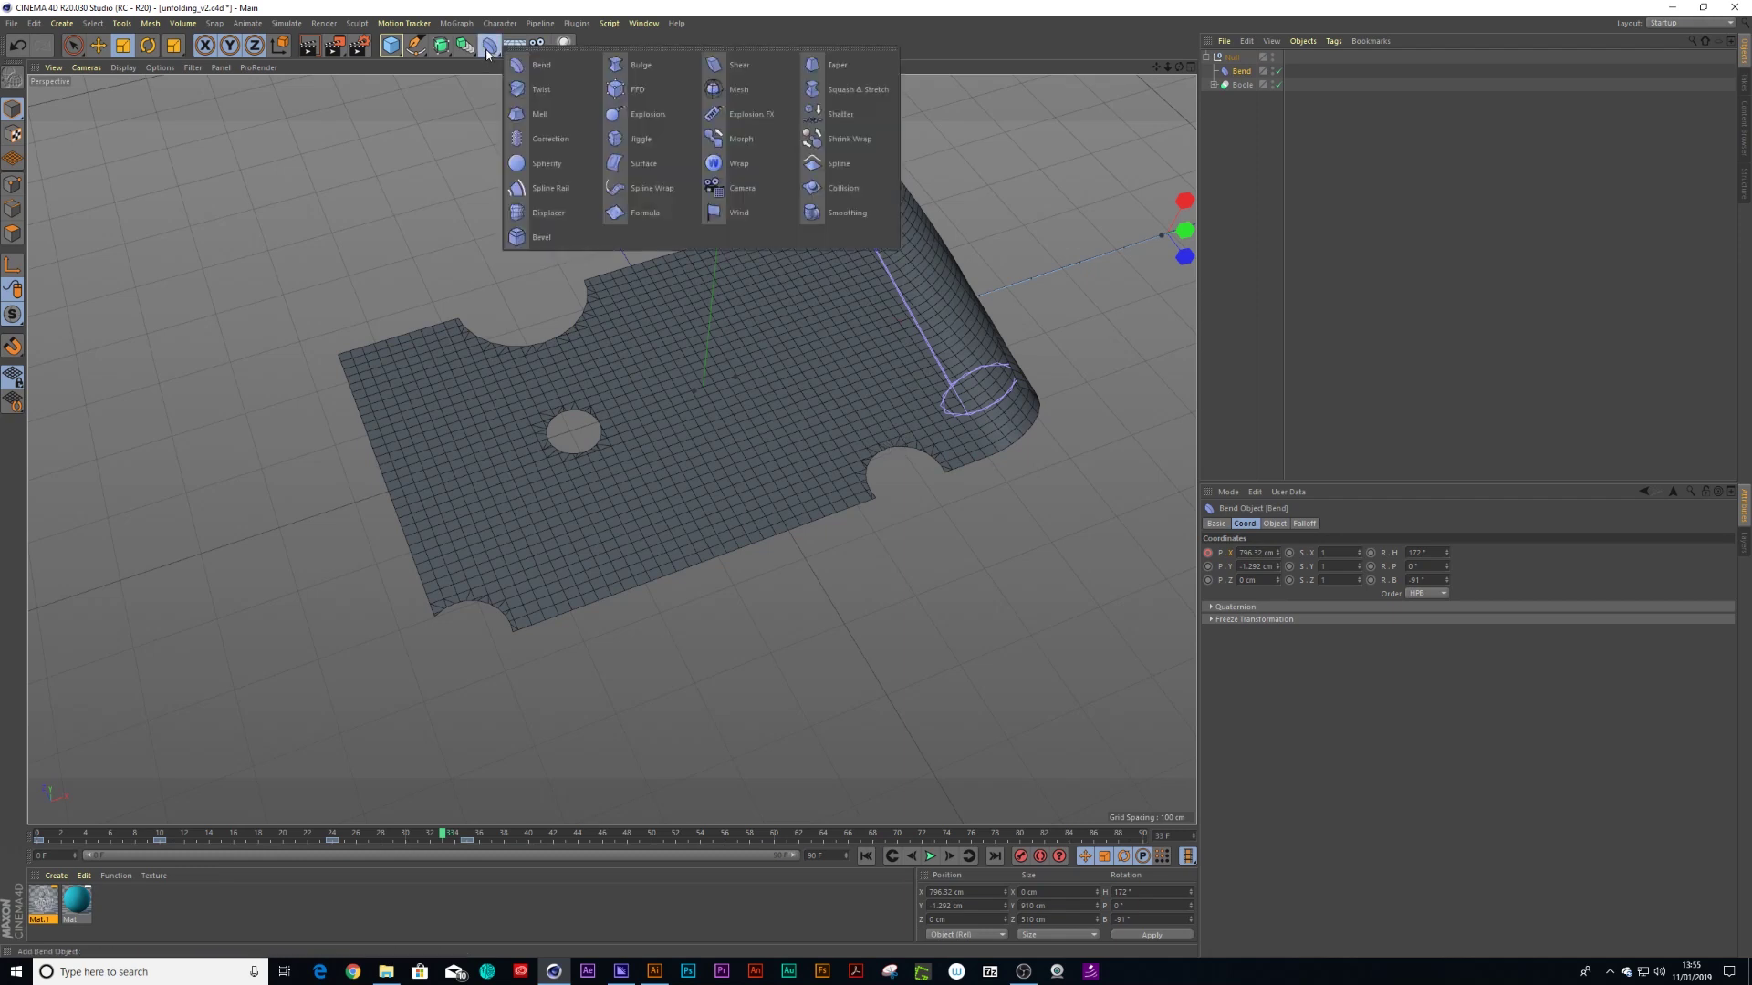
pyautogui.click(549, 215)
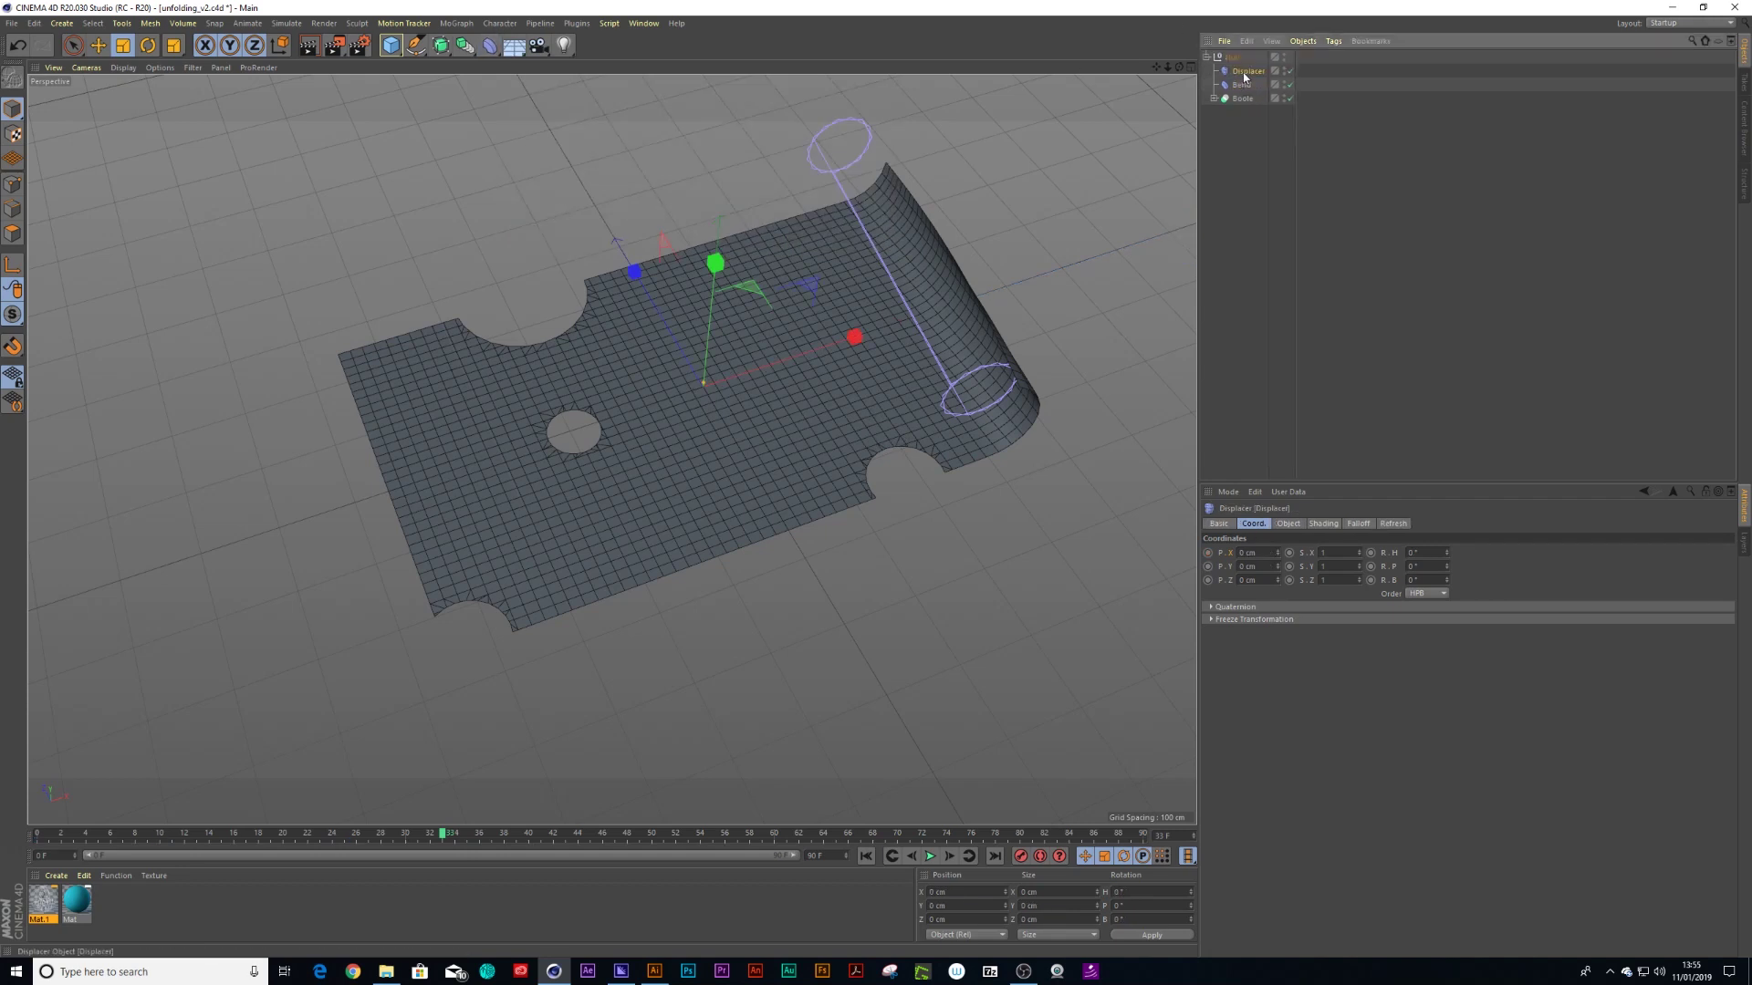
# Load a Noise shader into the Displacer's shading as the custom shader
pyautogui.click(1289, 523)
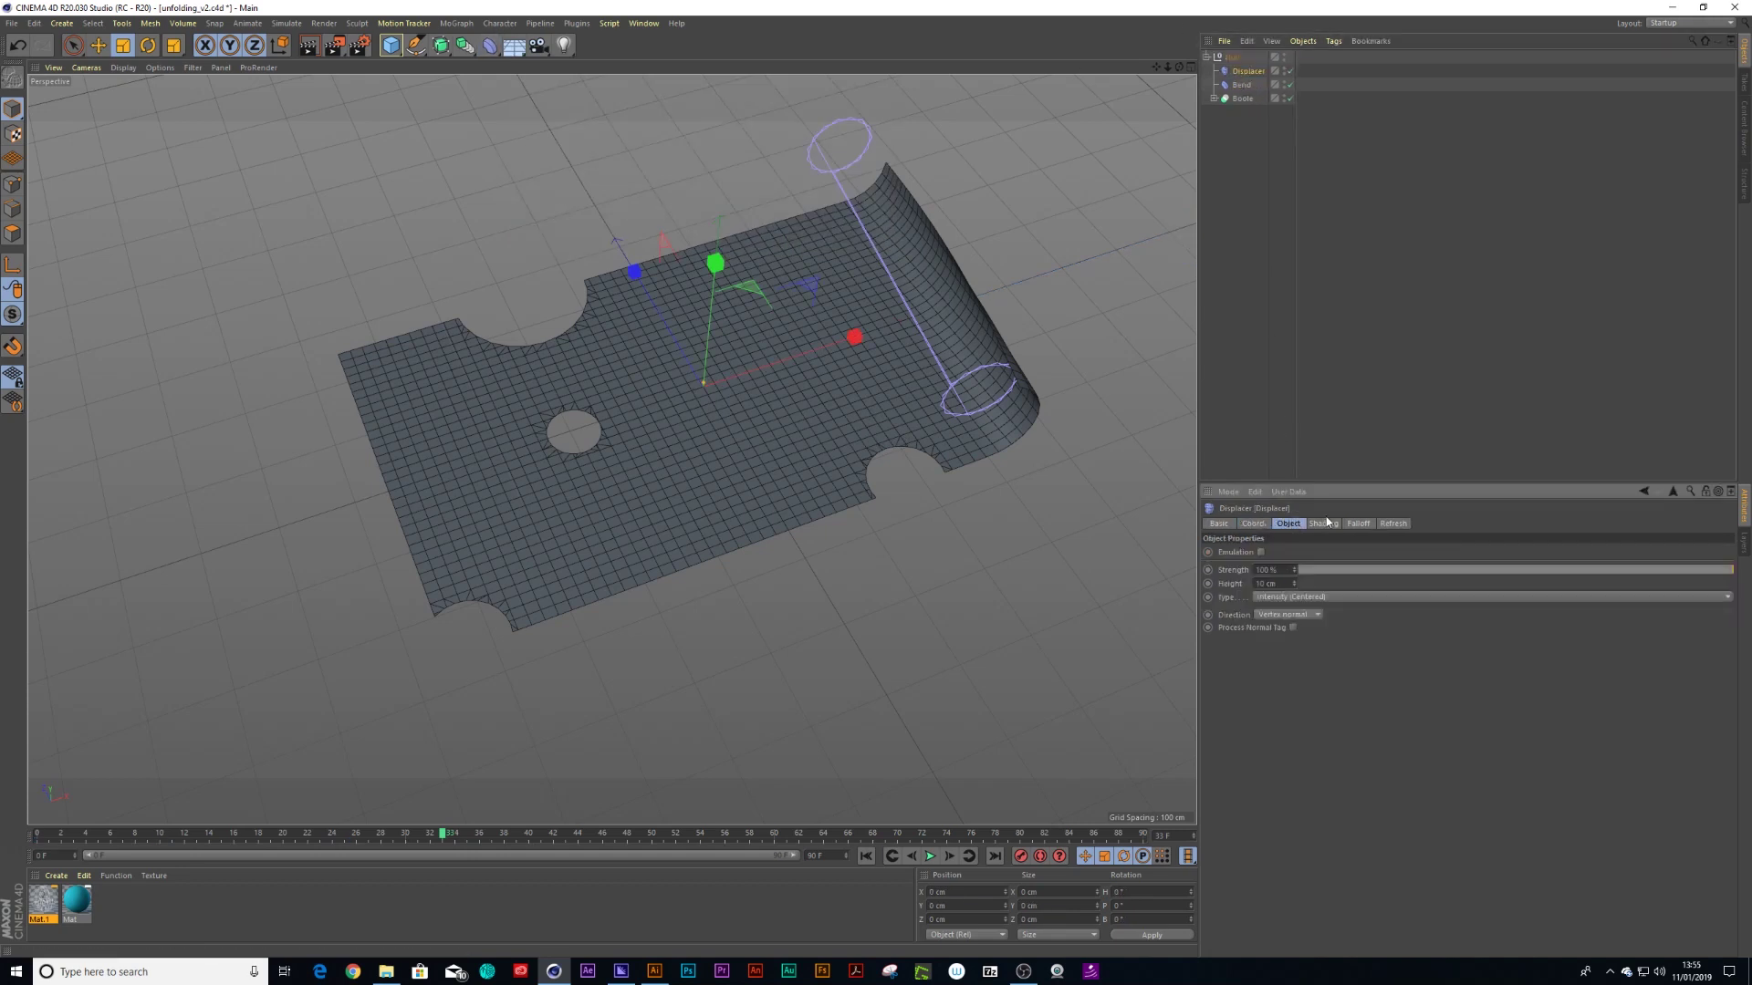
pyautogui.click(1323, 523)
pyautogui.click(1252, 566)
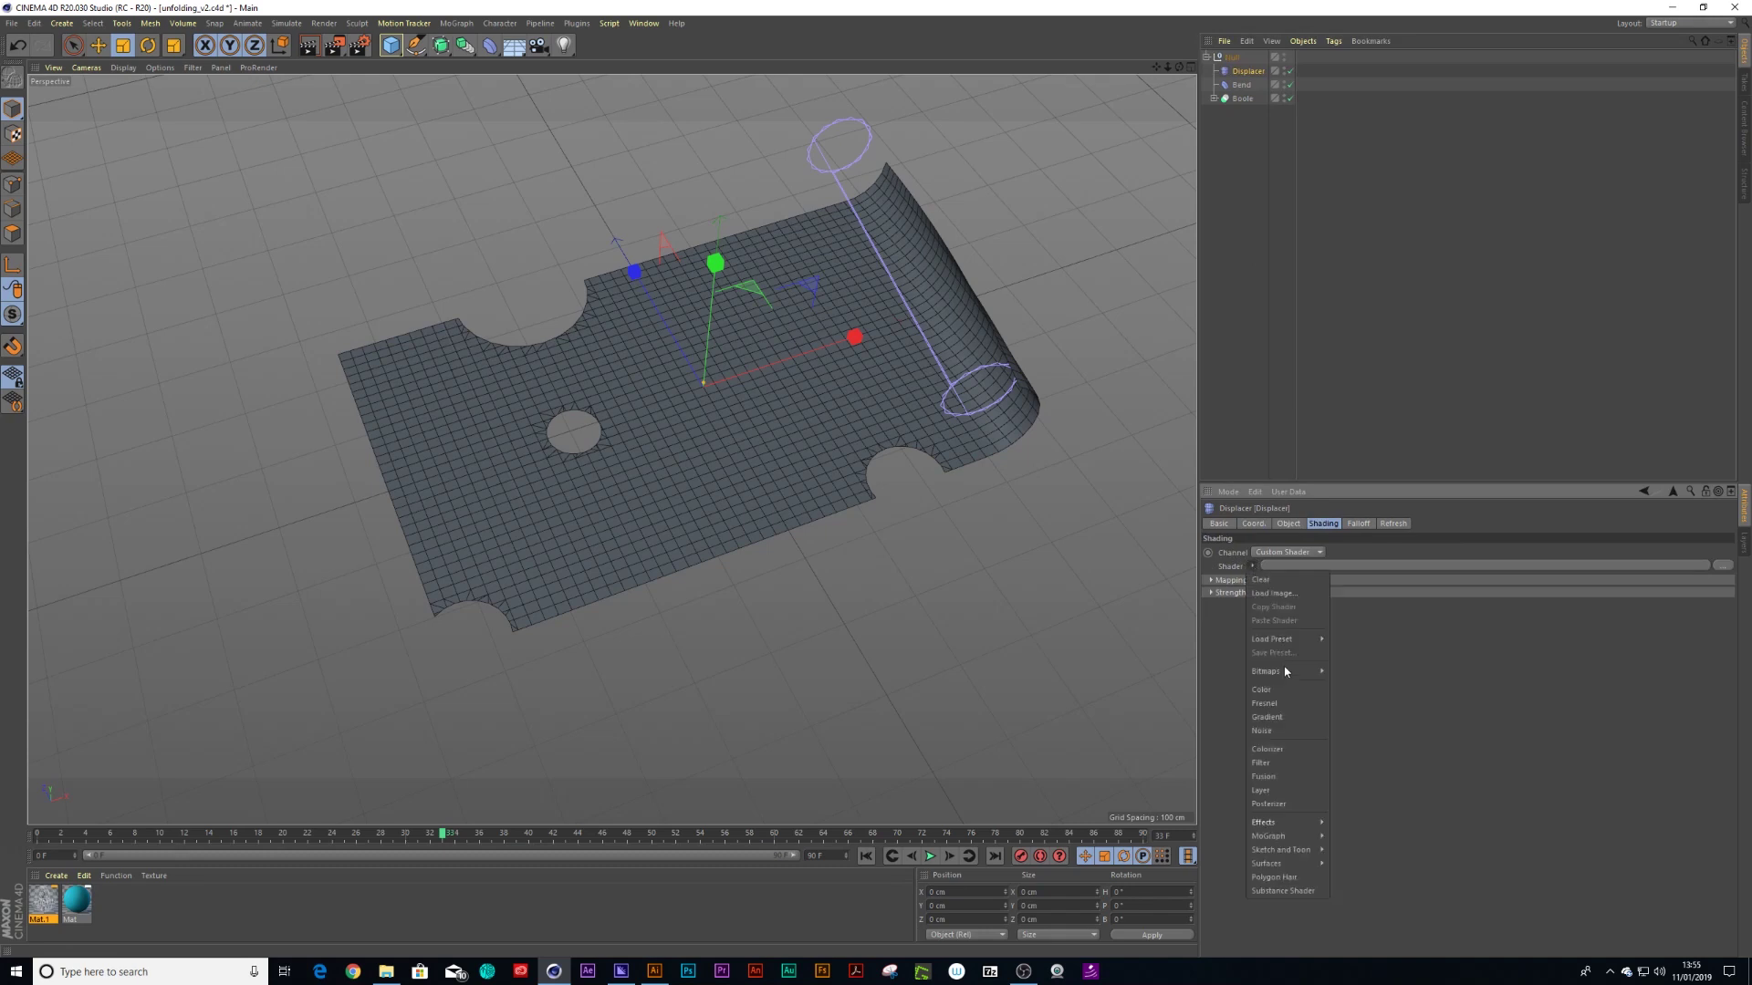
pyautogui.click(1302, 748)
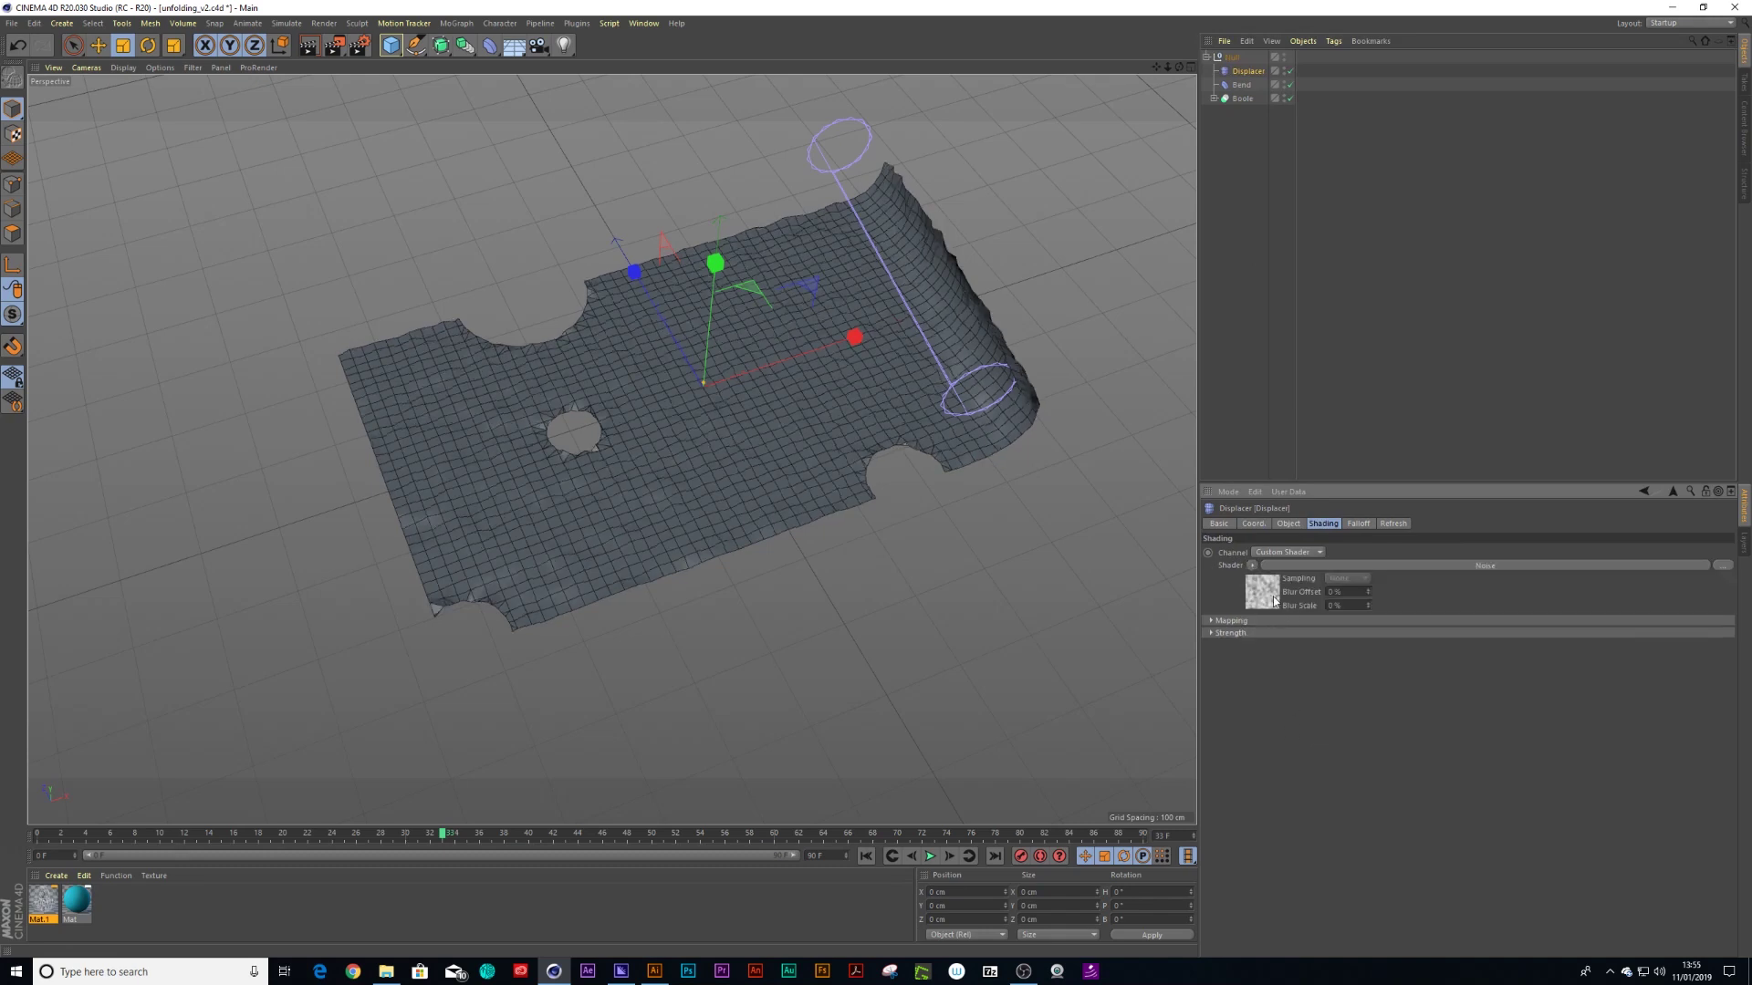
# Change the shader's noise type to Naki and raise its global scale to about 574 %
pyautogui.click(1274, 594)
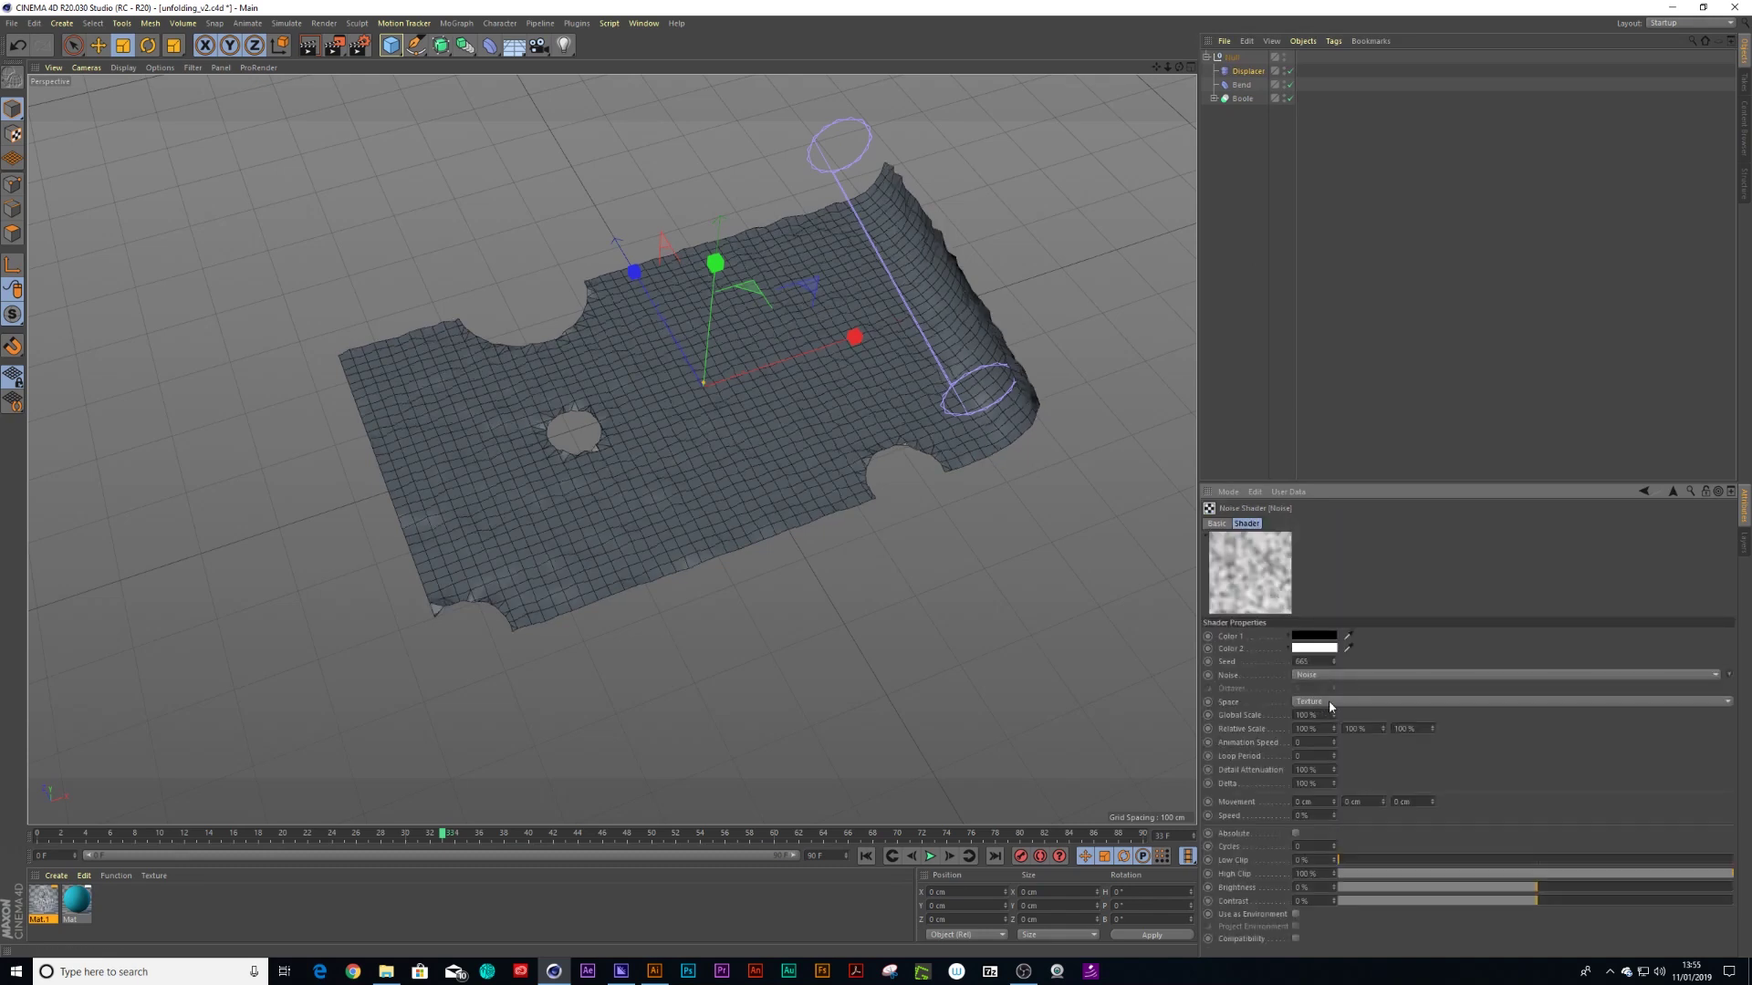
pyautogui.click(1314, 675)
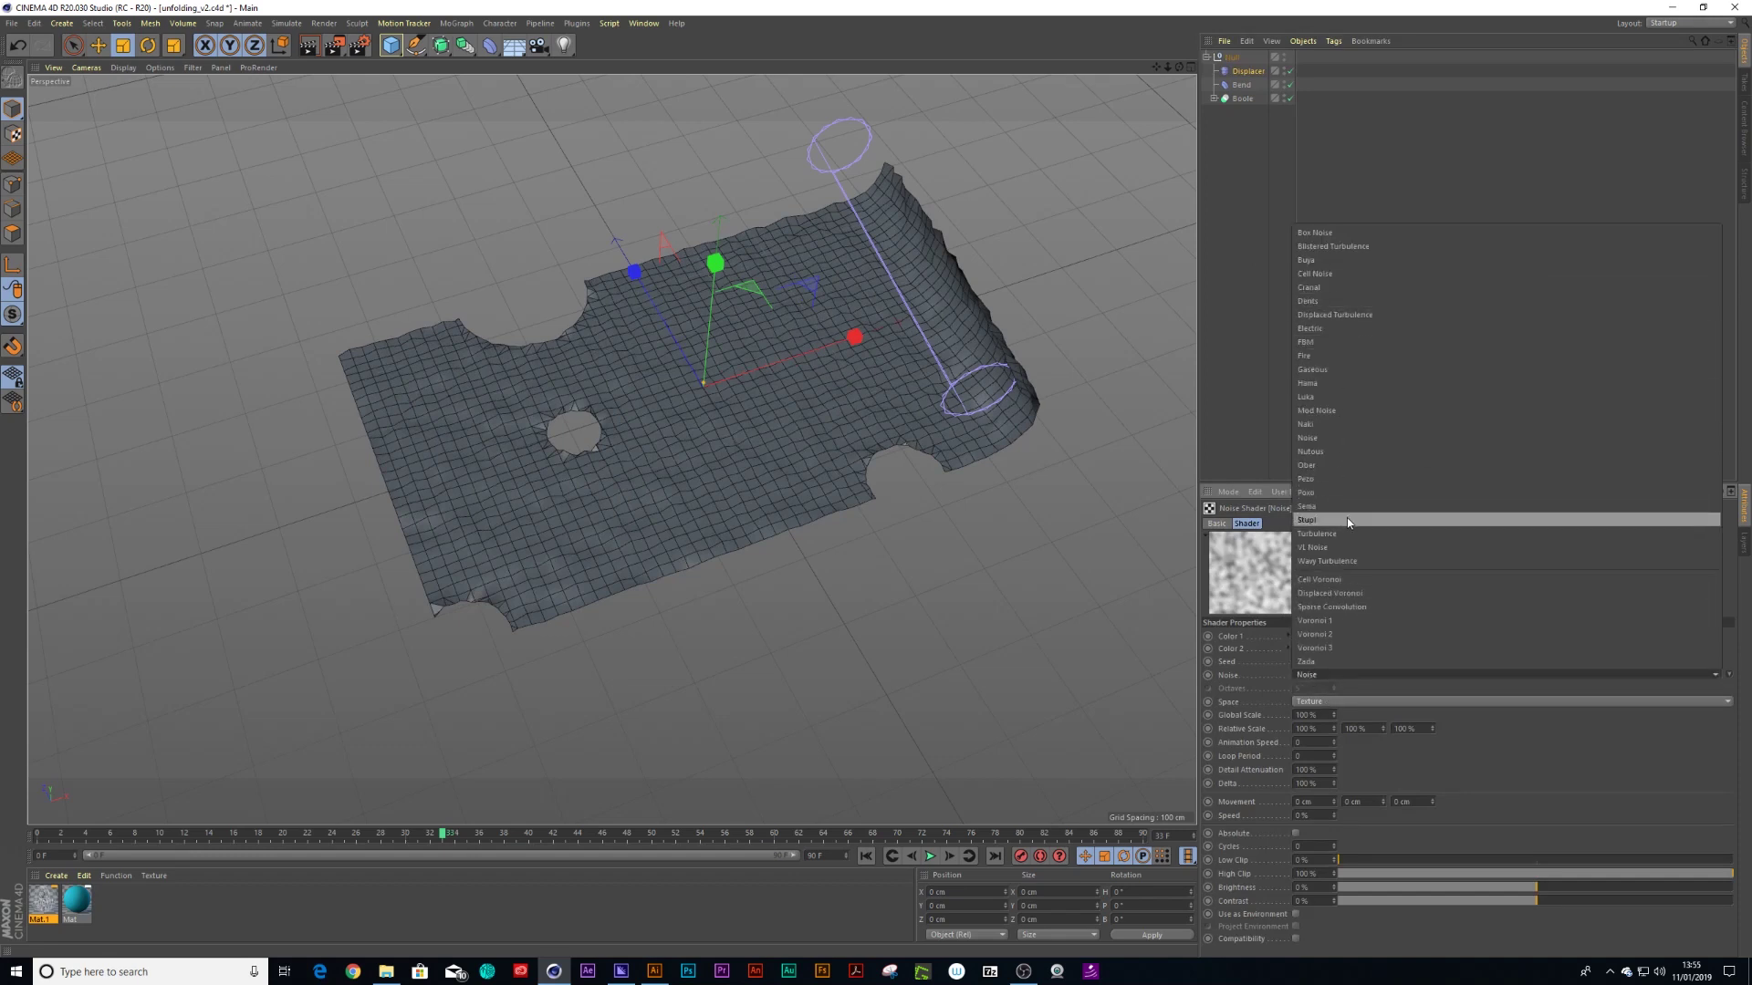
pyautogui.click(1320, 425)
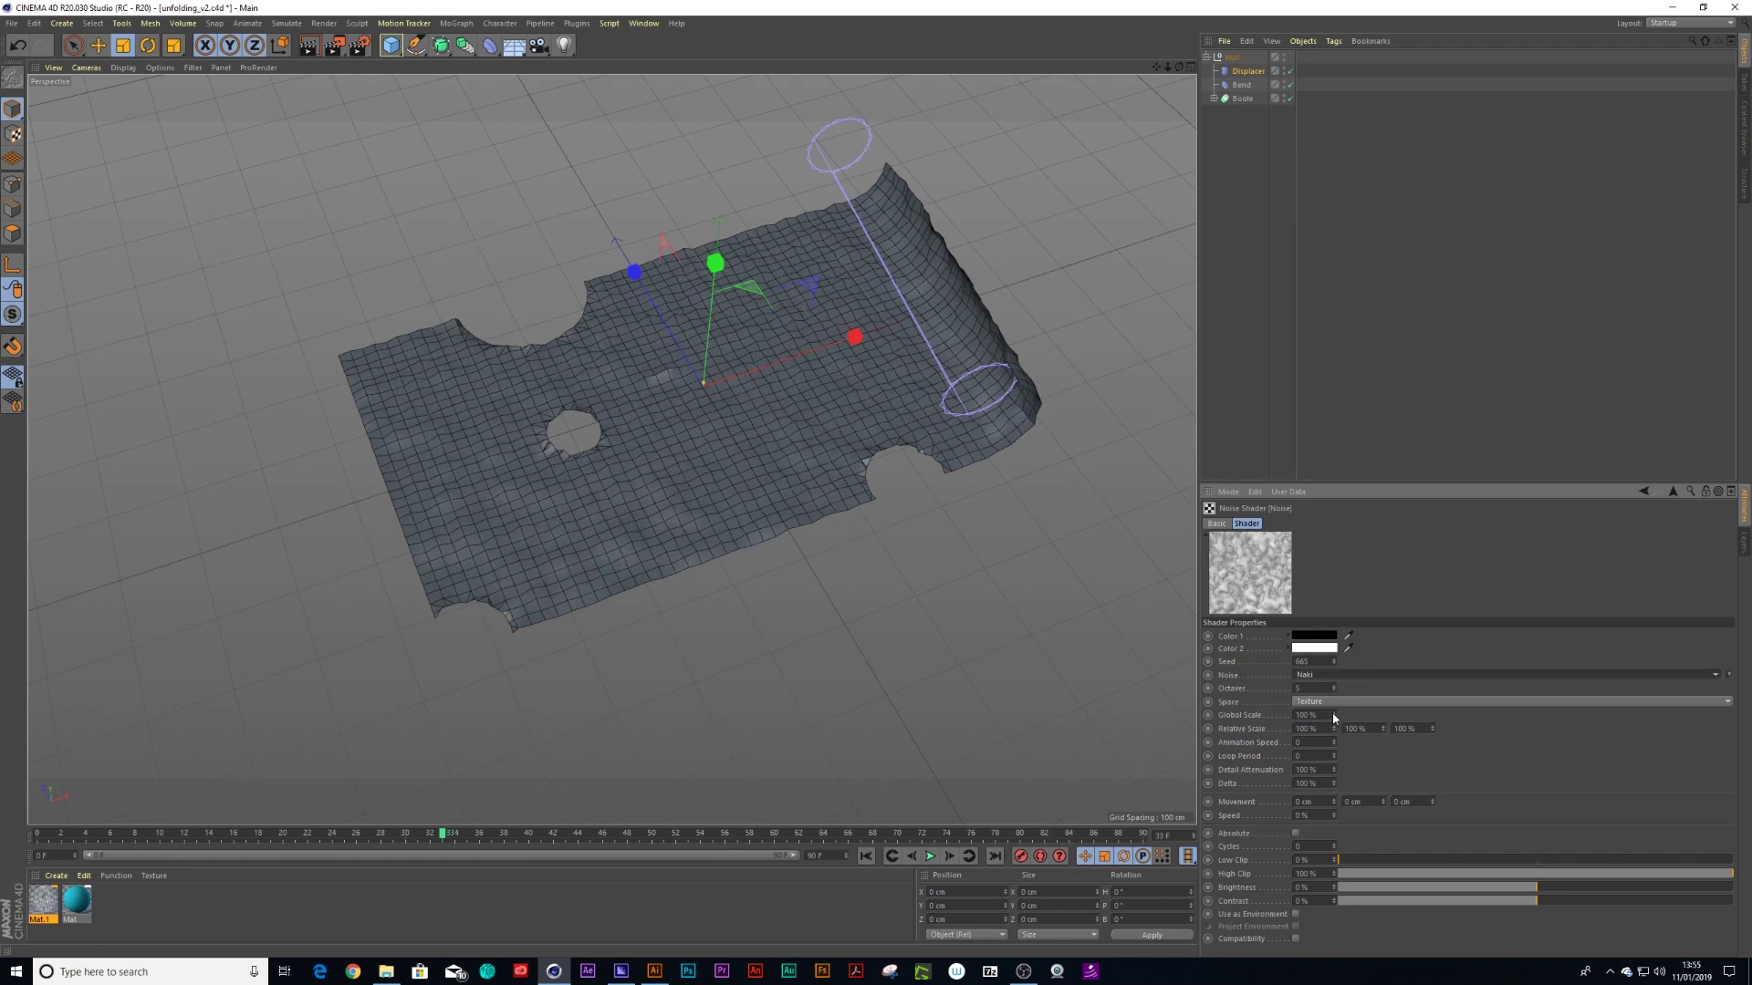
pyautogui.moveTo(1334, 717)
pyautogui.mouseDown()
pyautogui.moveTo(1334, 645)
pyautogui.moveTo(1327, 730)
pyautogui.mouseUp()
pyautogui.click(1644, 492)
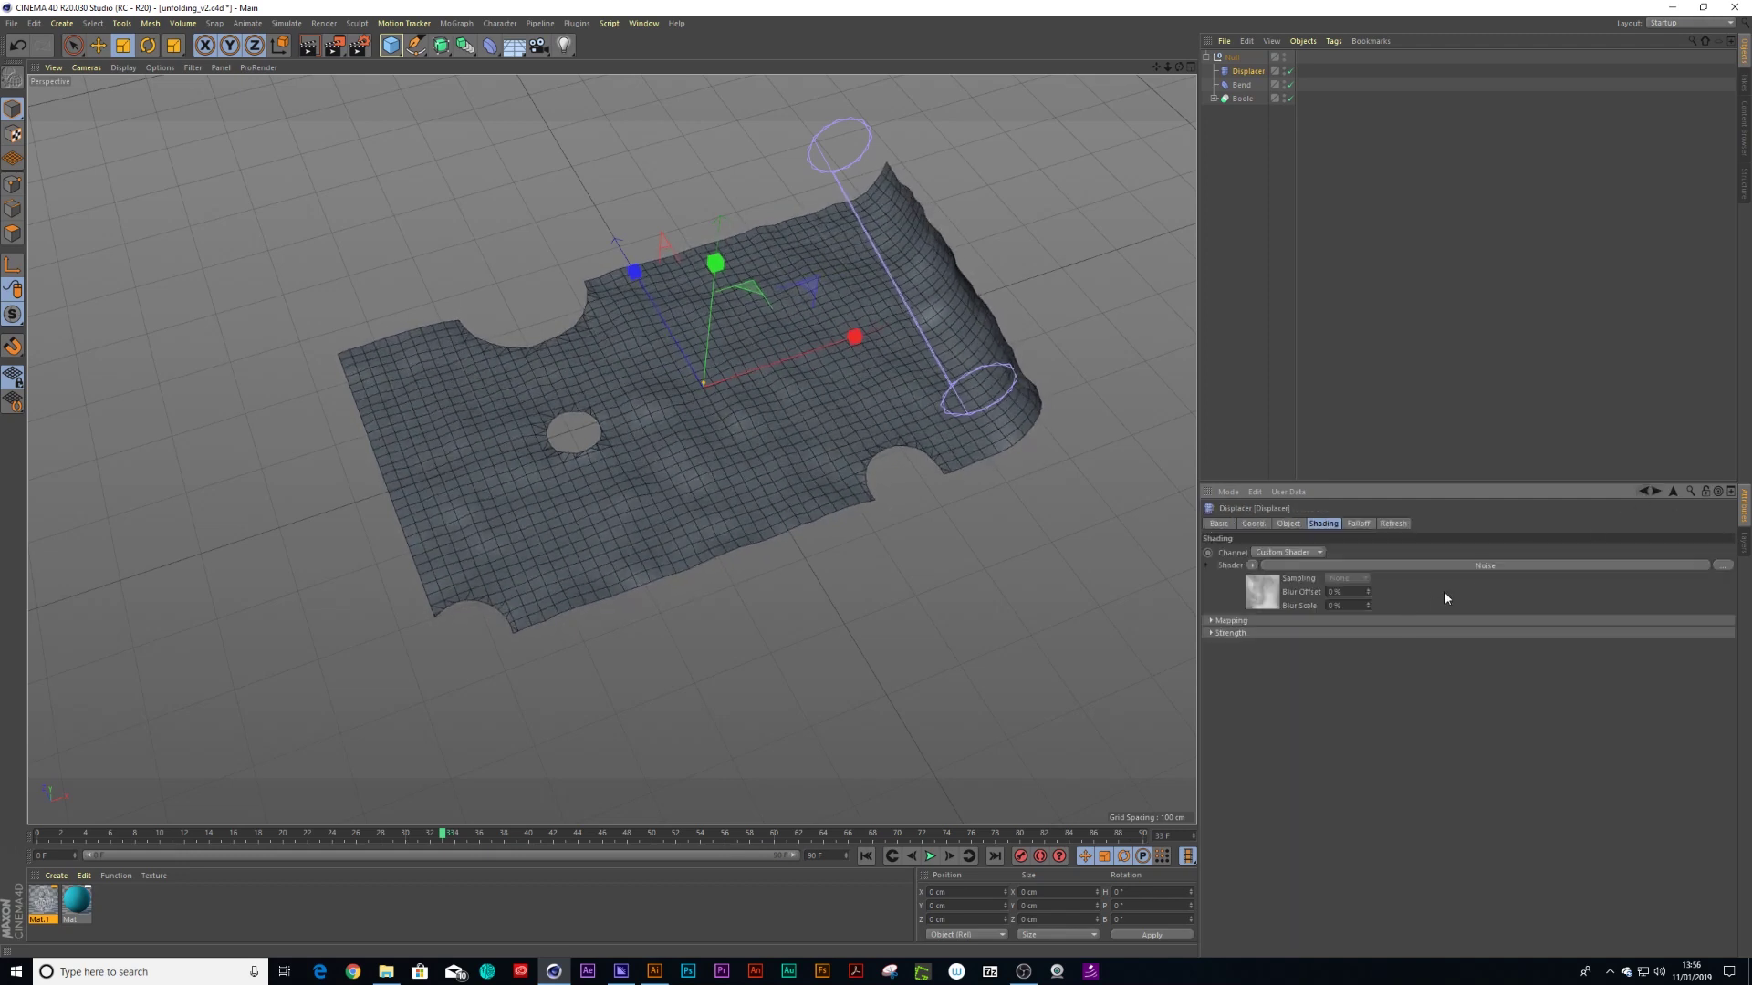
# Set the Displacer's height to 15 cm
pyautogui.click(1212, 633)
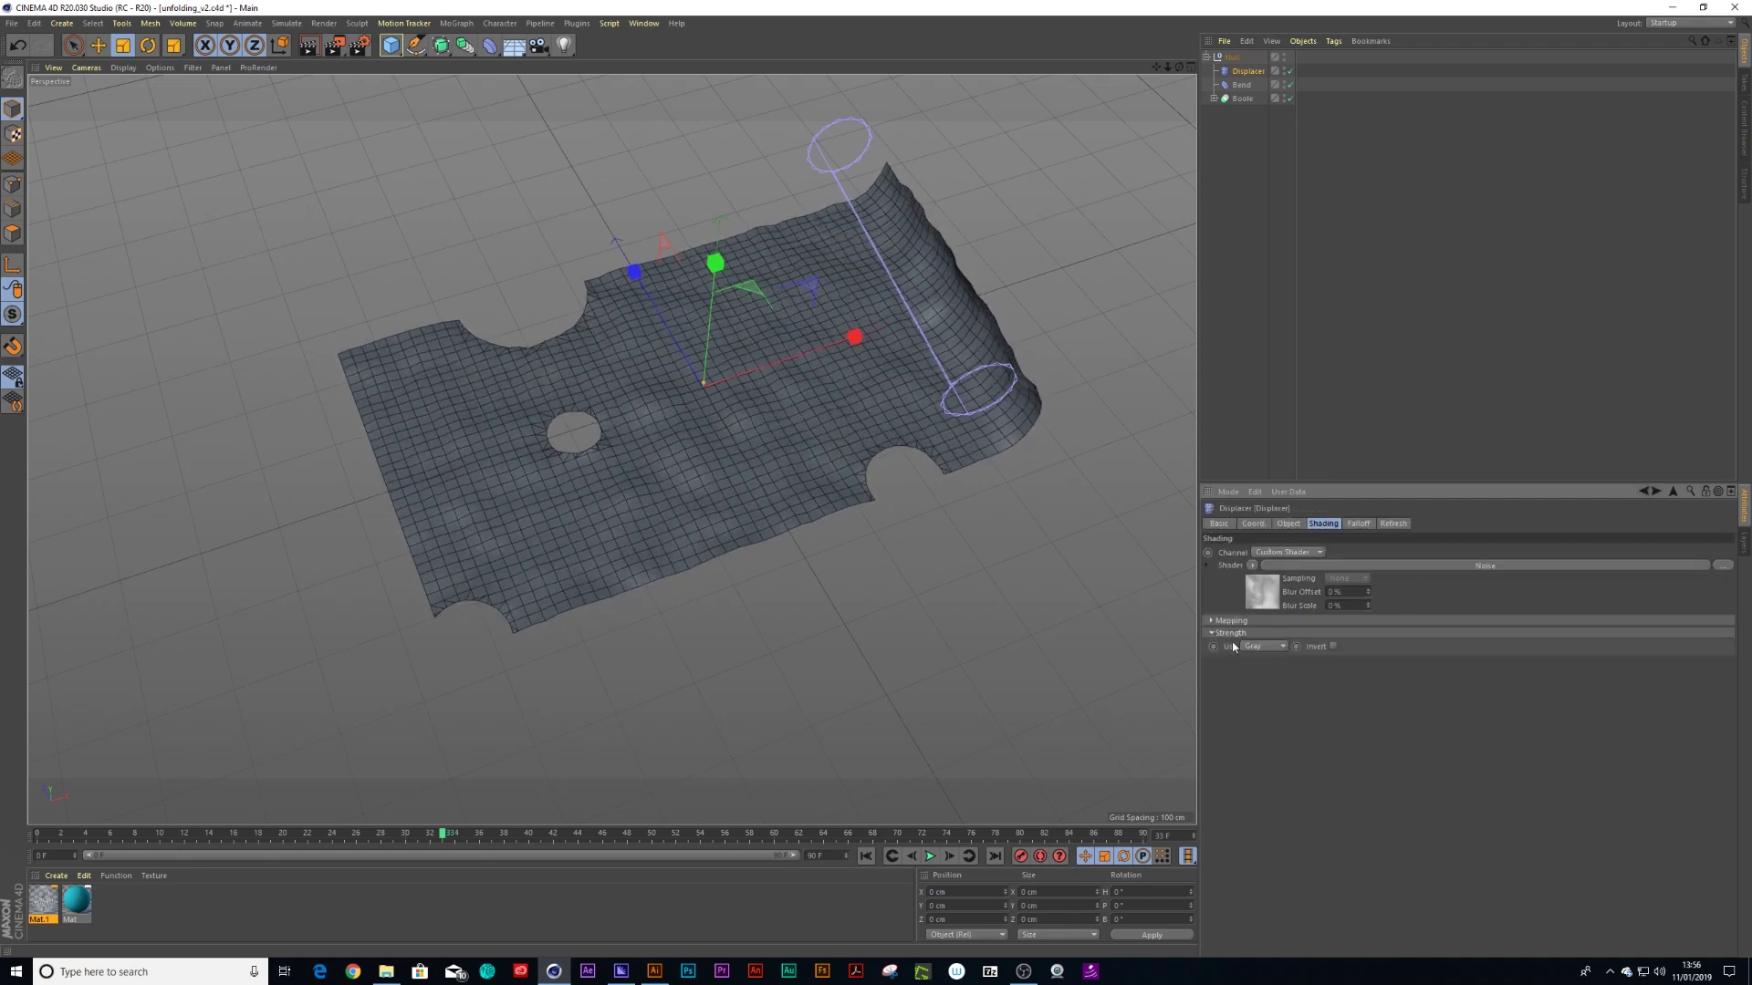
pyautogui.click(1211, 634)
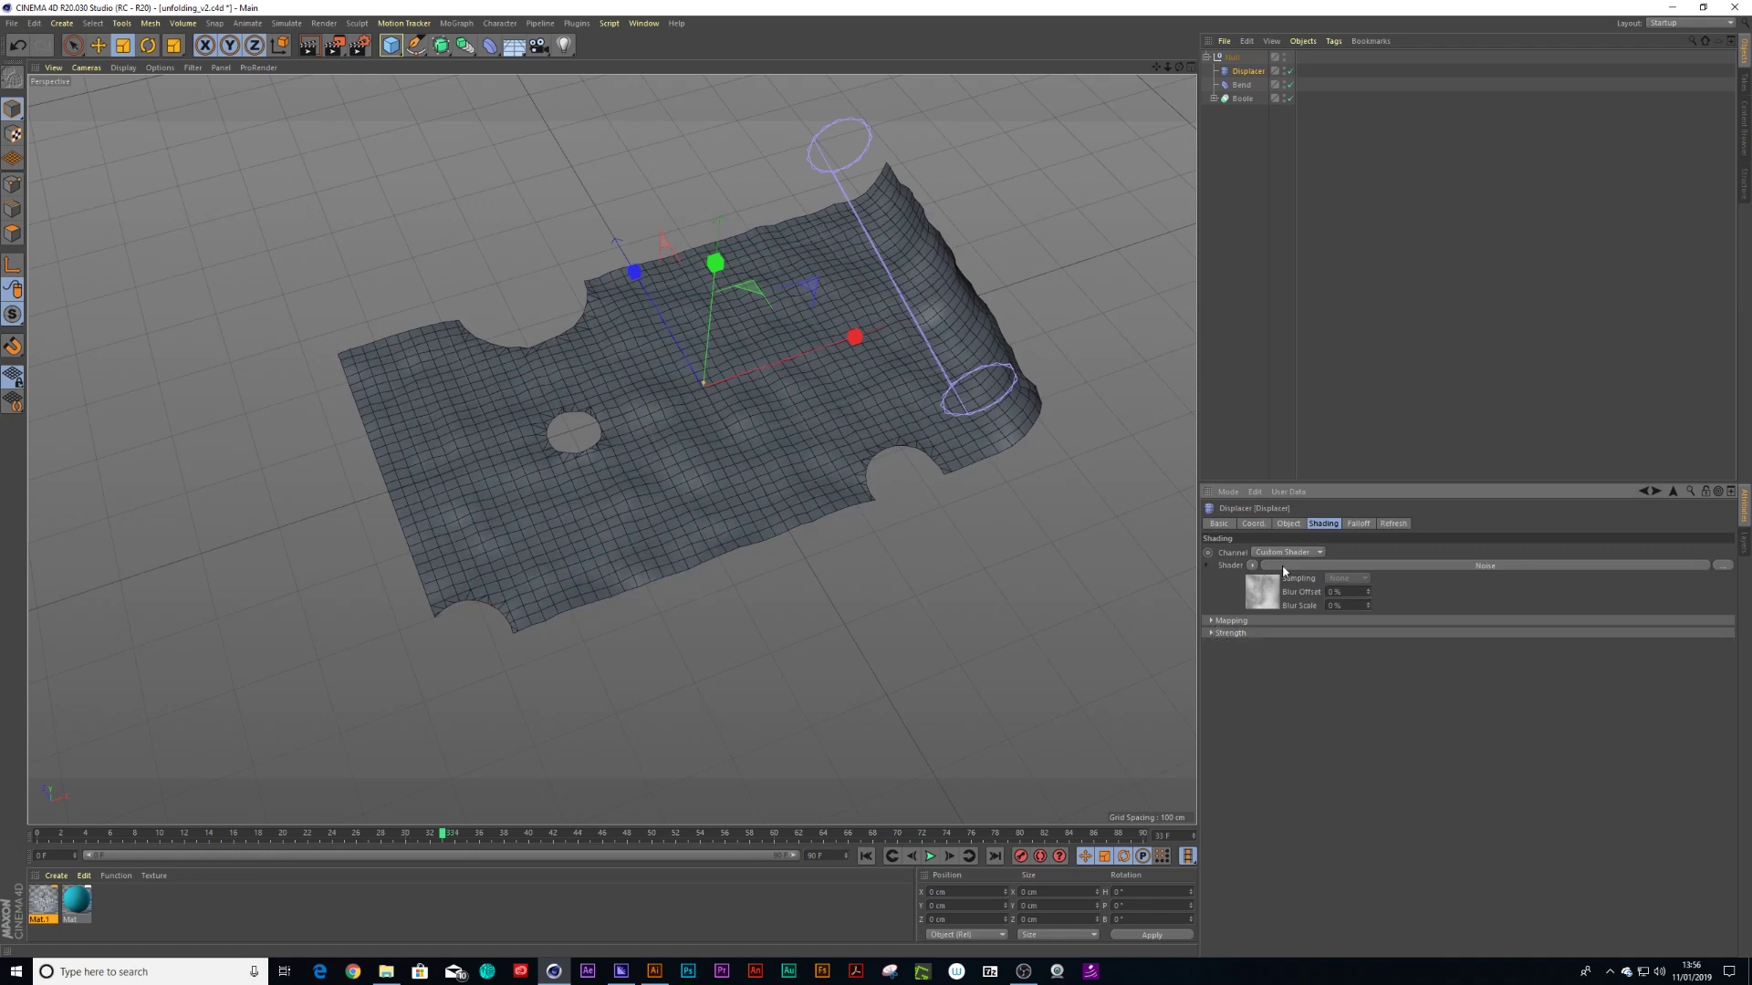
pyautogui.click(1289, 524)
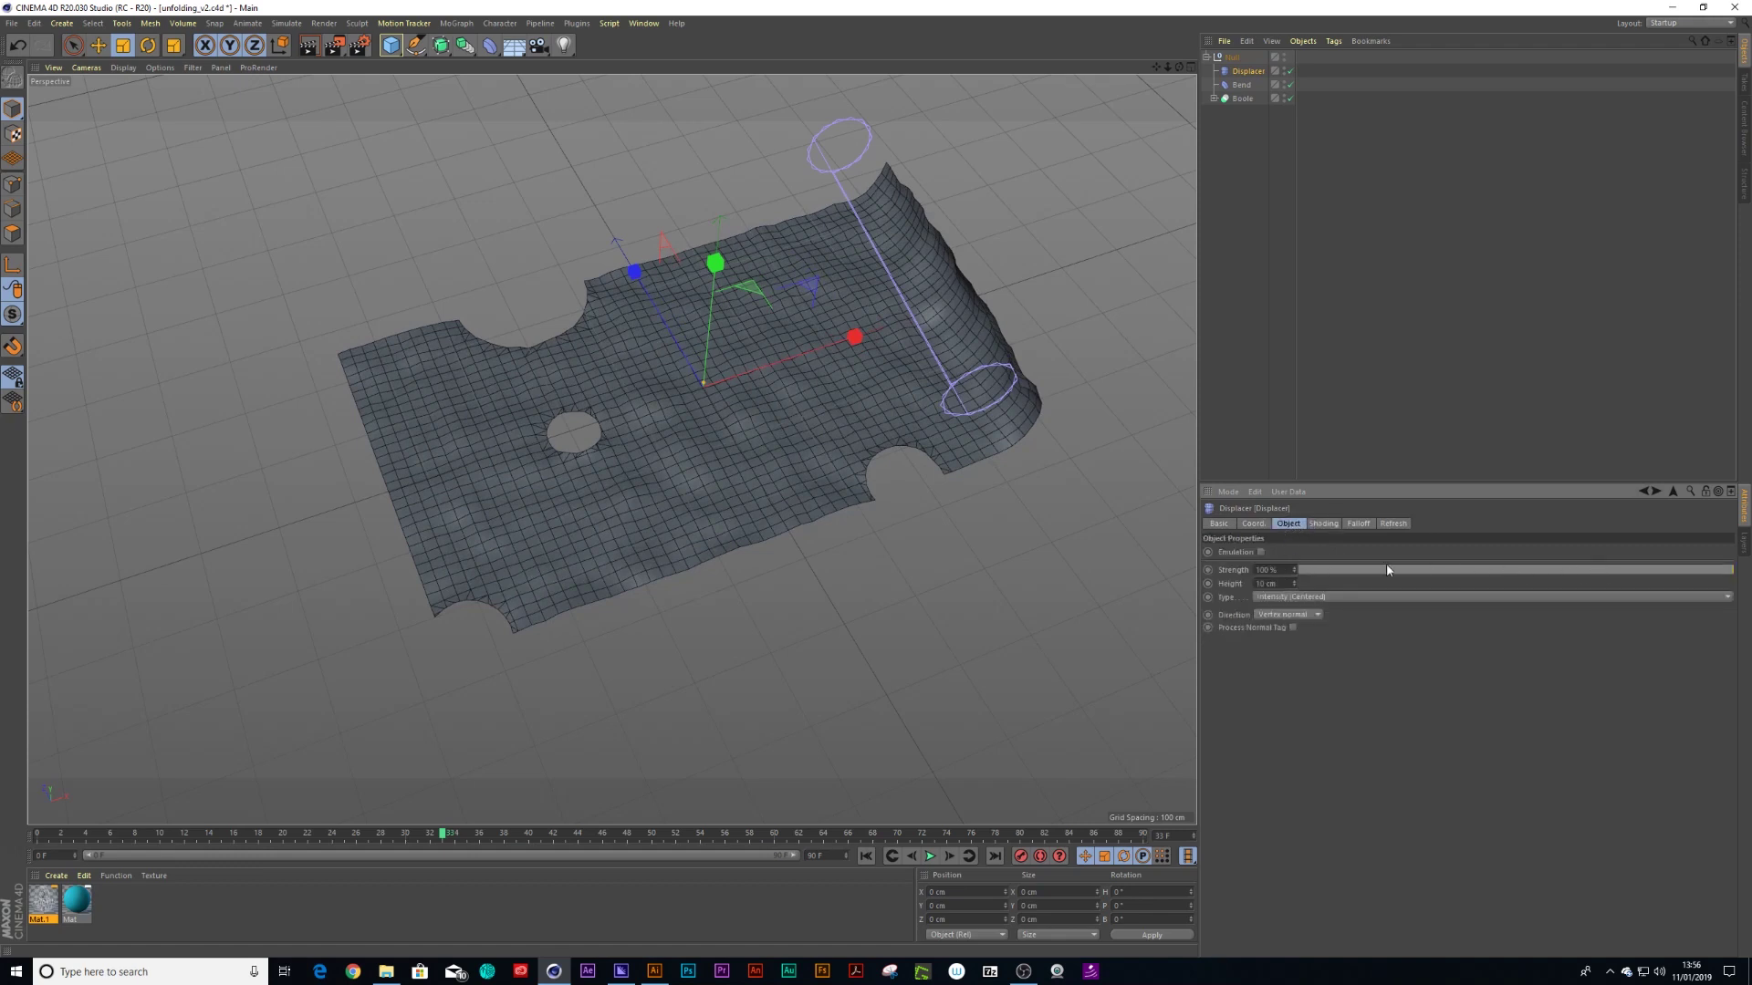
pyautogui.click(1280, 581)
pyautogui.write('20')
pyautogui.press('Return')
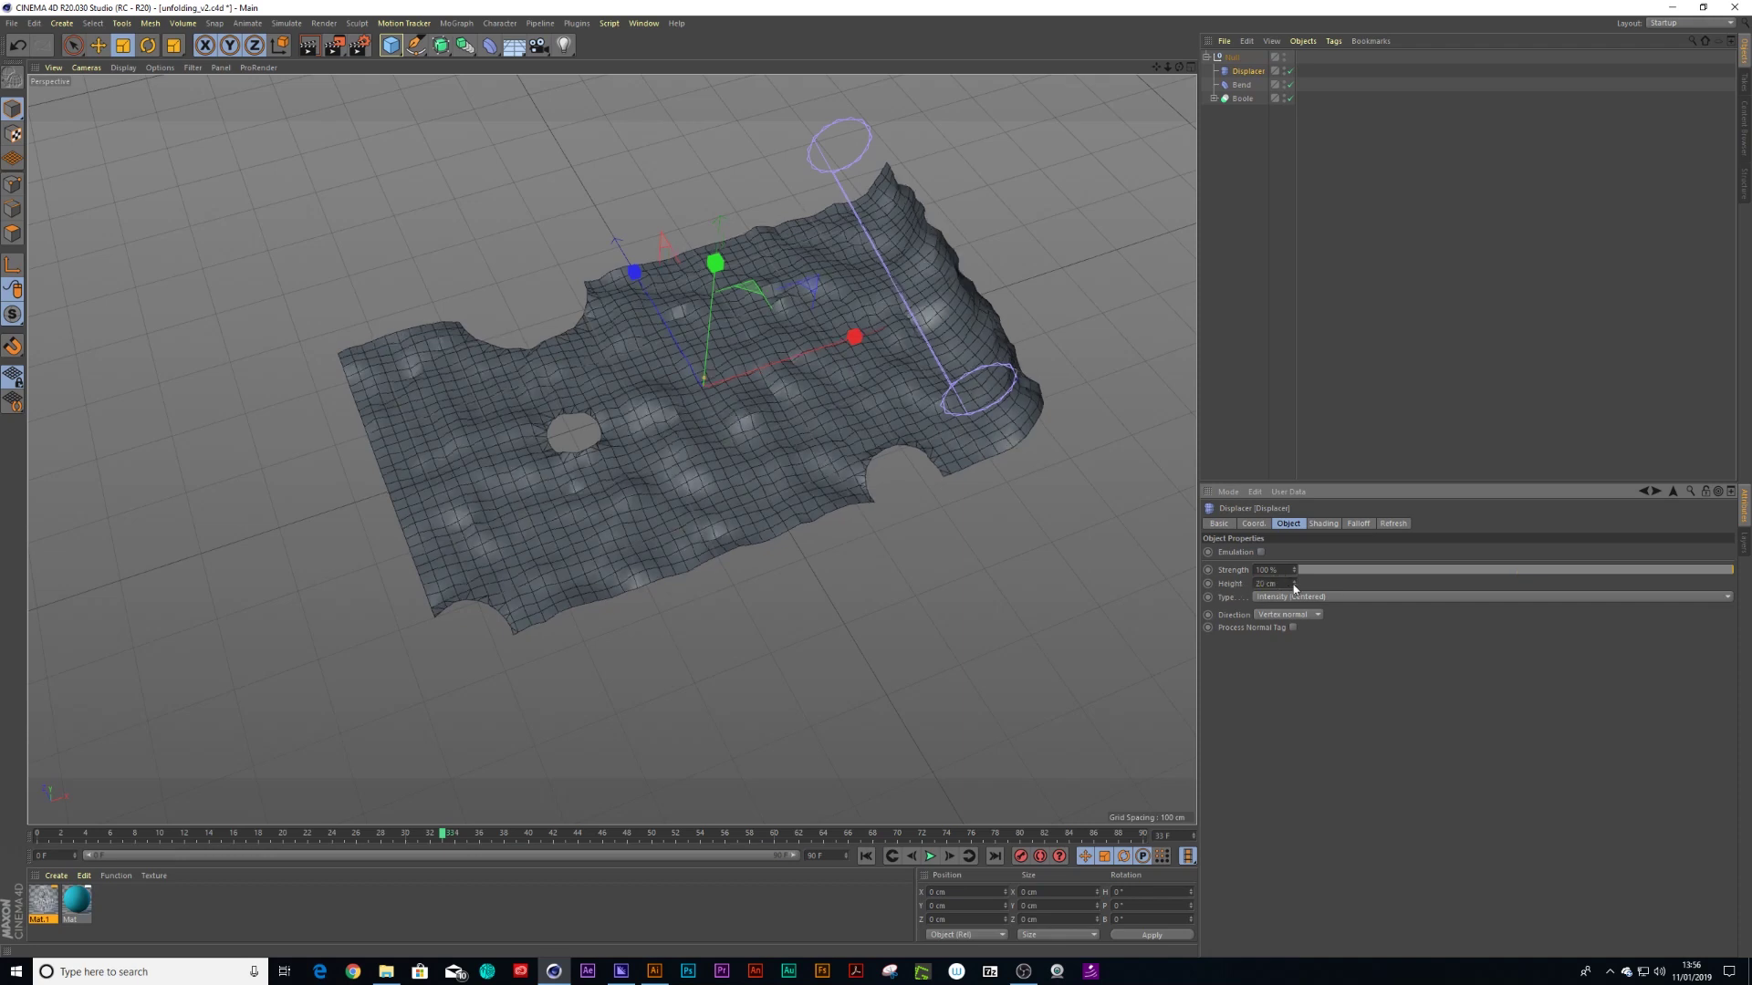
pyautogui.moveTo(1293, 584); pyautogui.dragTo(1305, 583)
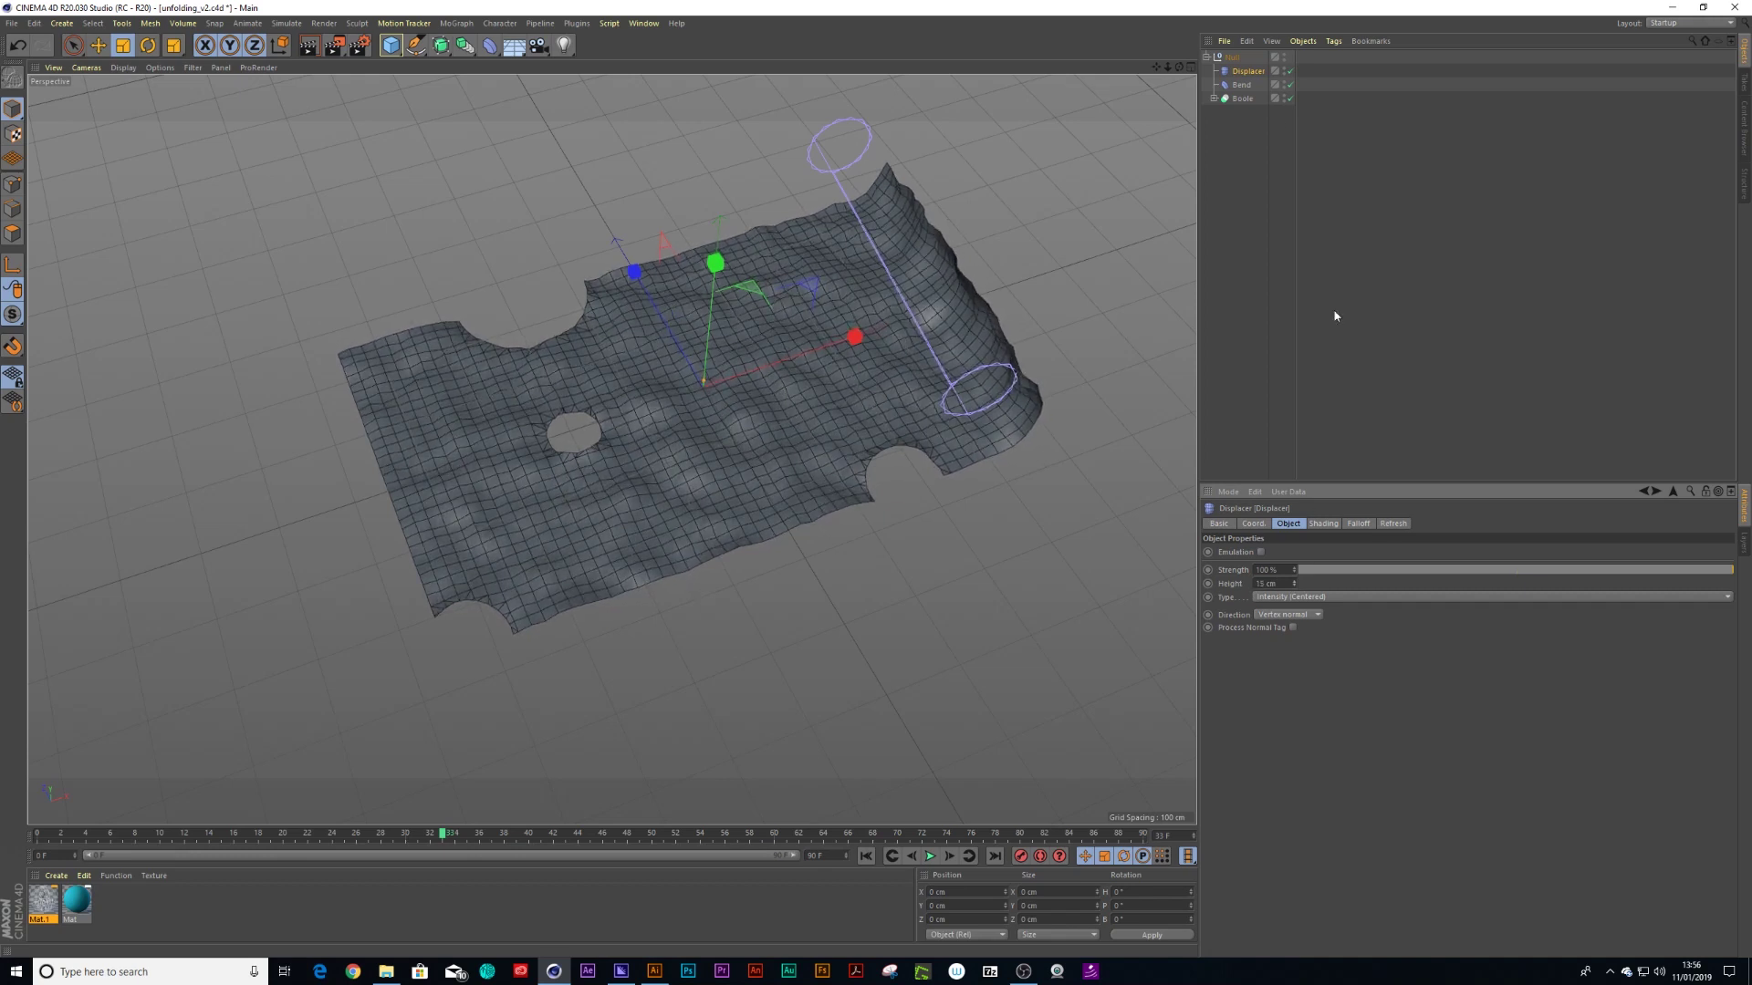
# Enlarge the Naki noise's global scale further for broader, softer bumps across the sheet
pyautogui.click(1323, 523)
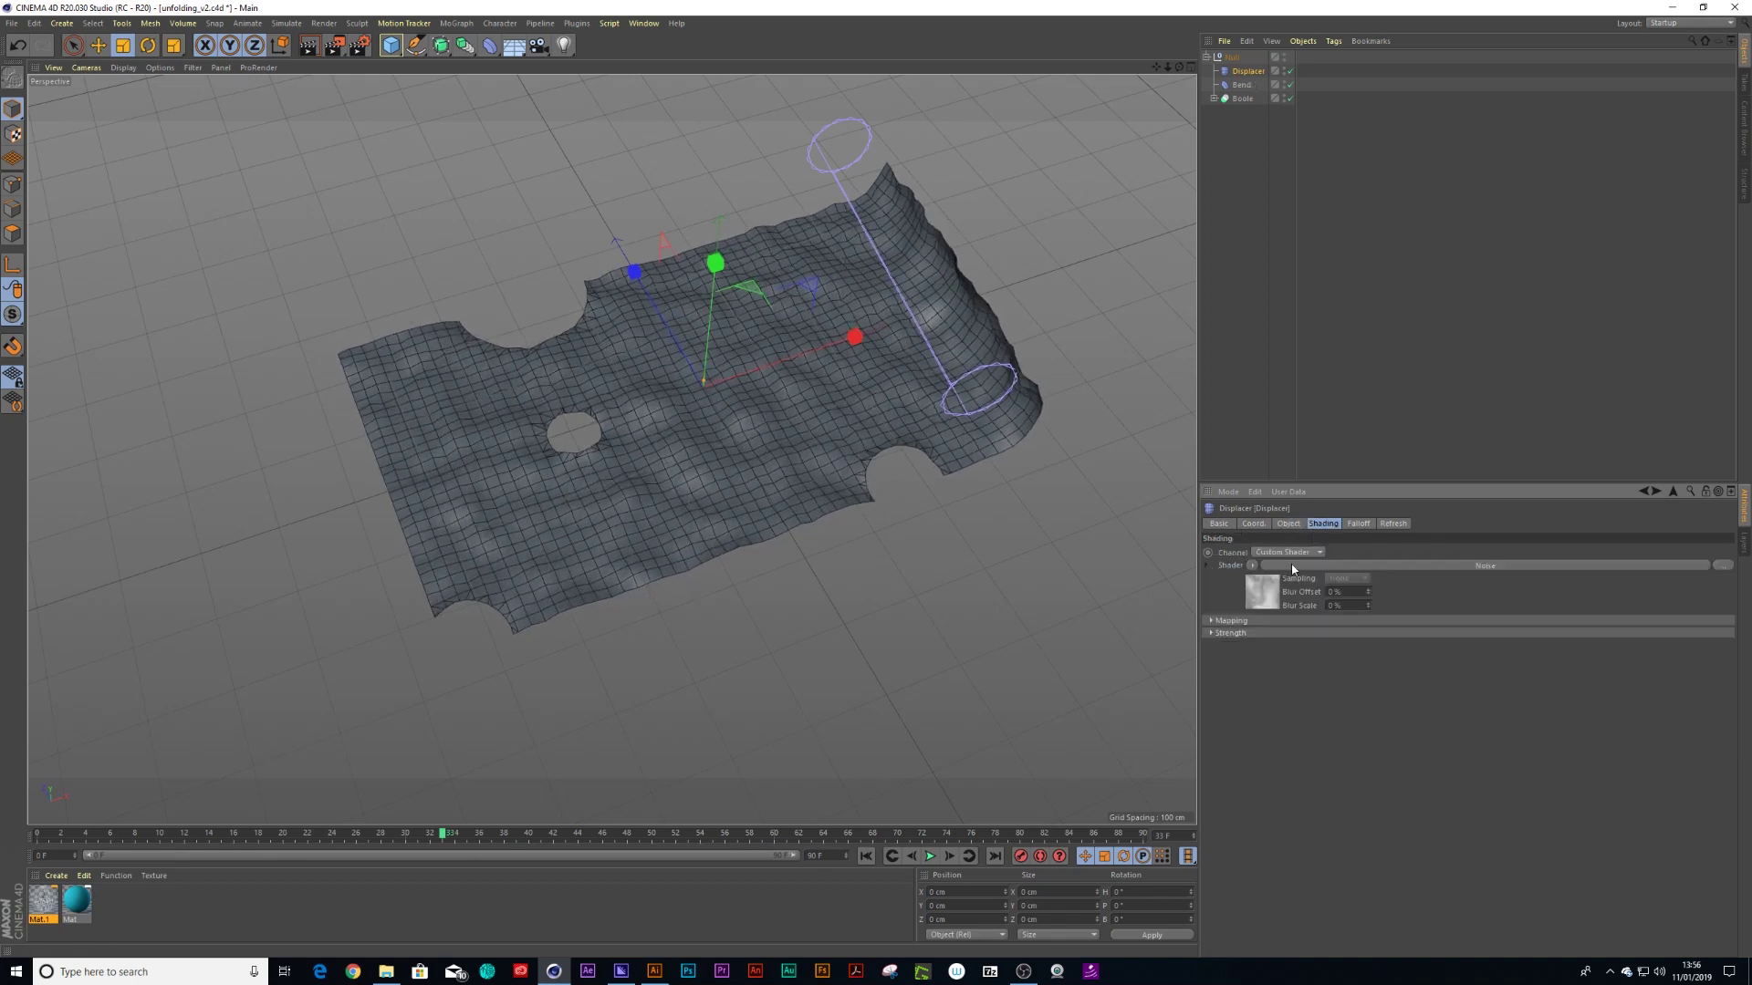
pyautogui.click(1259, 589)
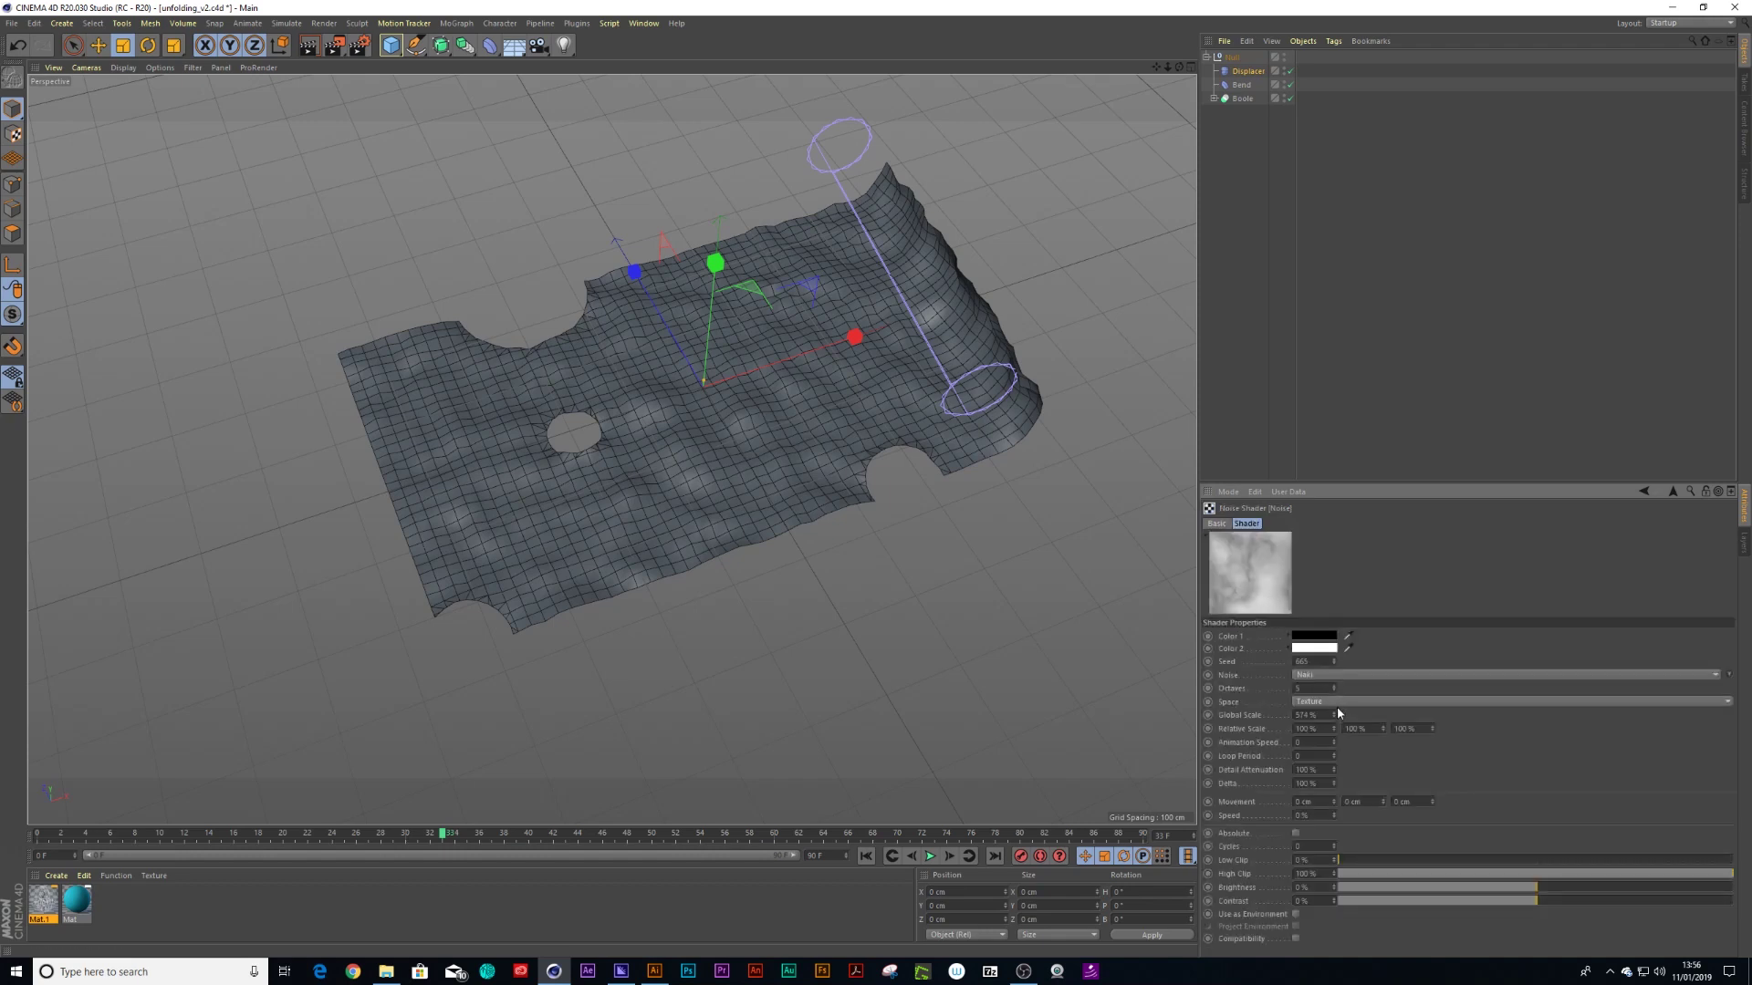
pyautogui.moveTo(1332, 716); pyautogui.dragTo(1332, 638)
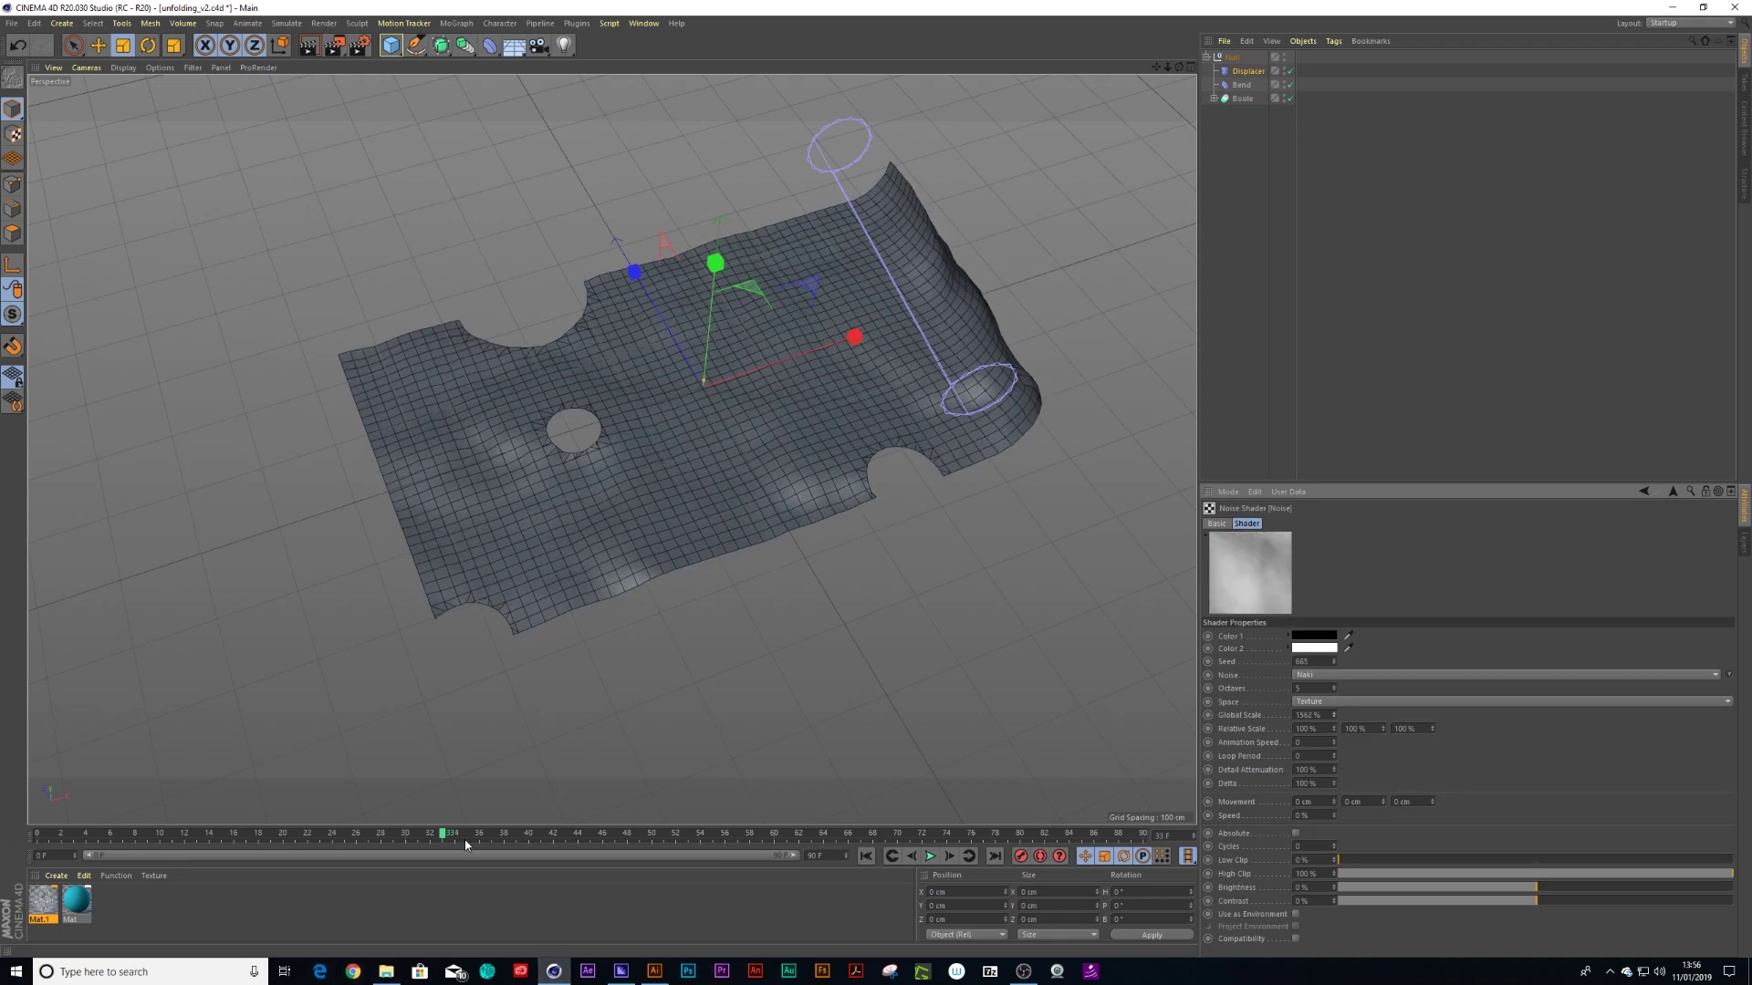
# Scrub to frame 10, check the rolled sheet, and set the Bend deformer's bank rotation to about -88°
pyautogui.moveTo(443, 835); pyautogui.dragTo(160, 834)
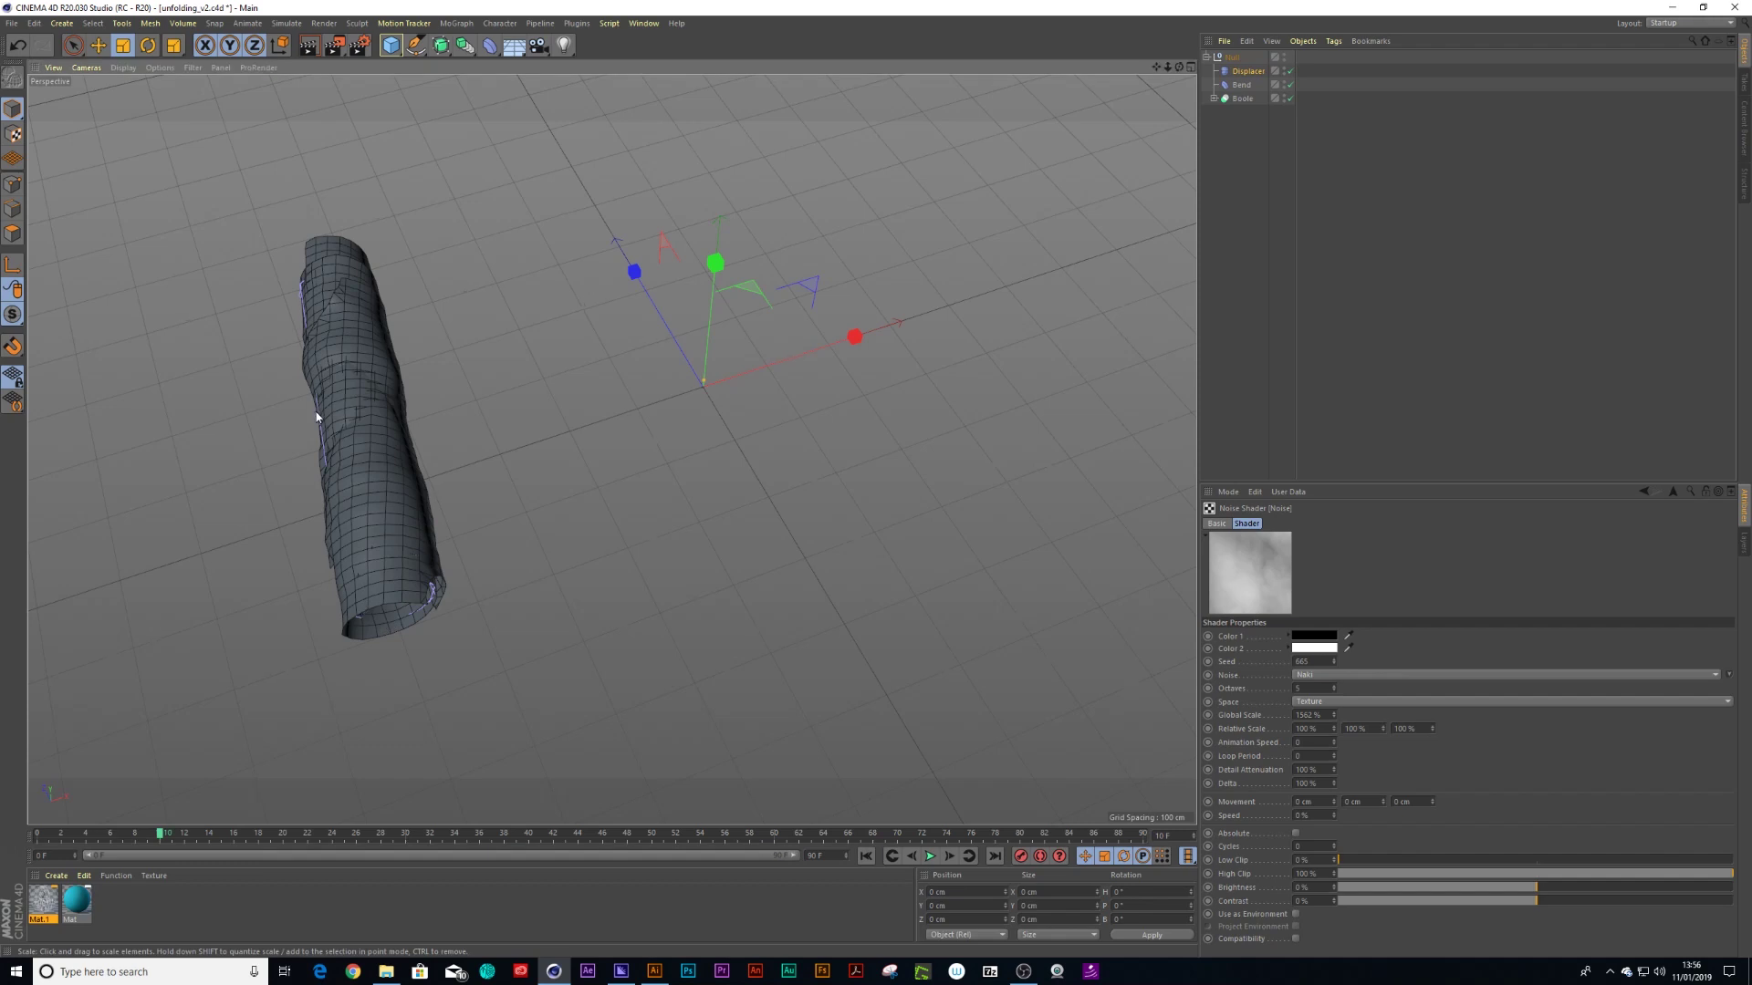
pyautogui.keyDown('alt'); pyautogui.moveTo(317, 415); pyautogui.dragTo(381, 410); pyautogui.keyUp('alt')
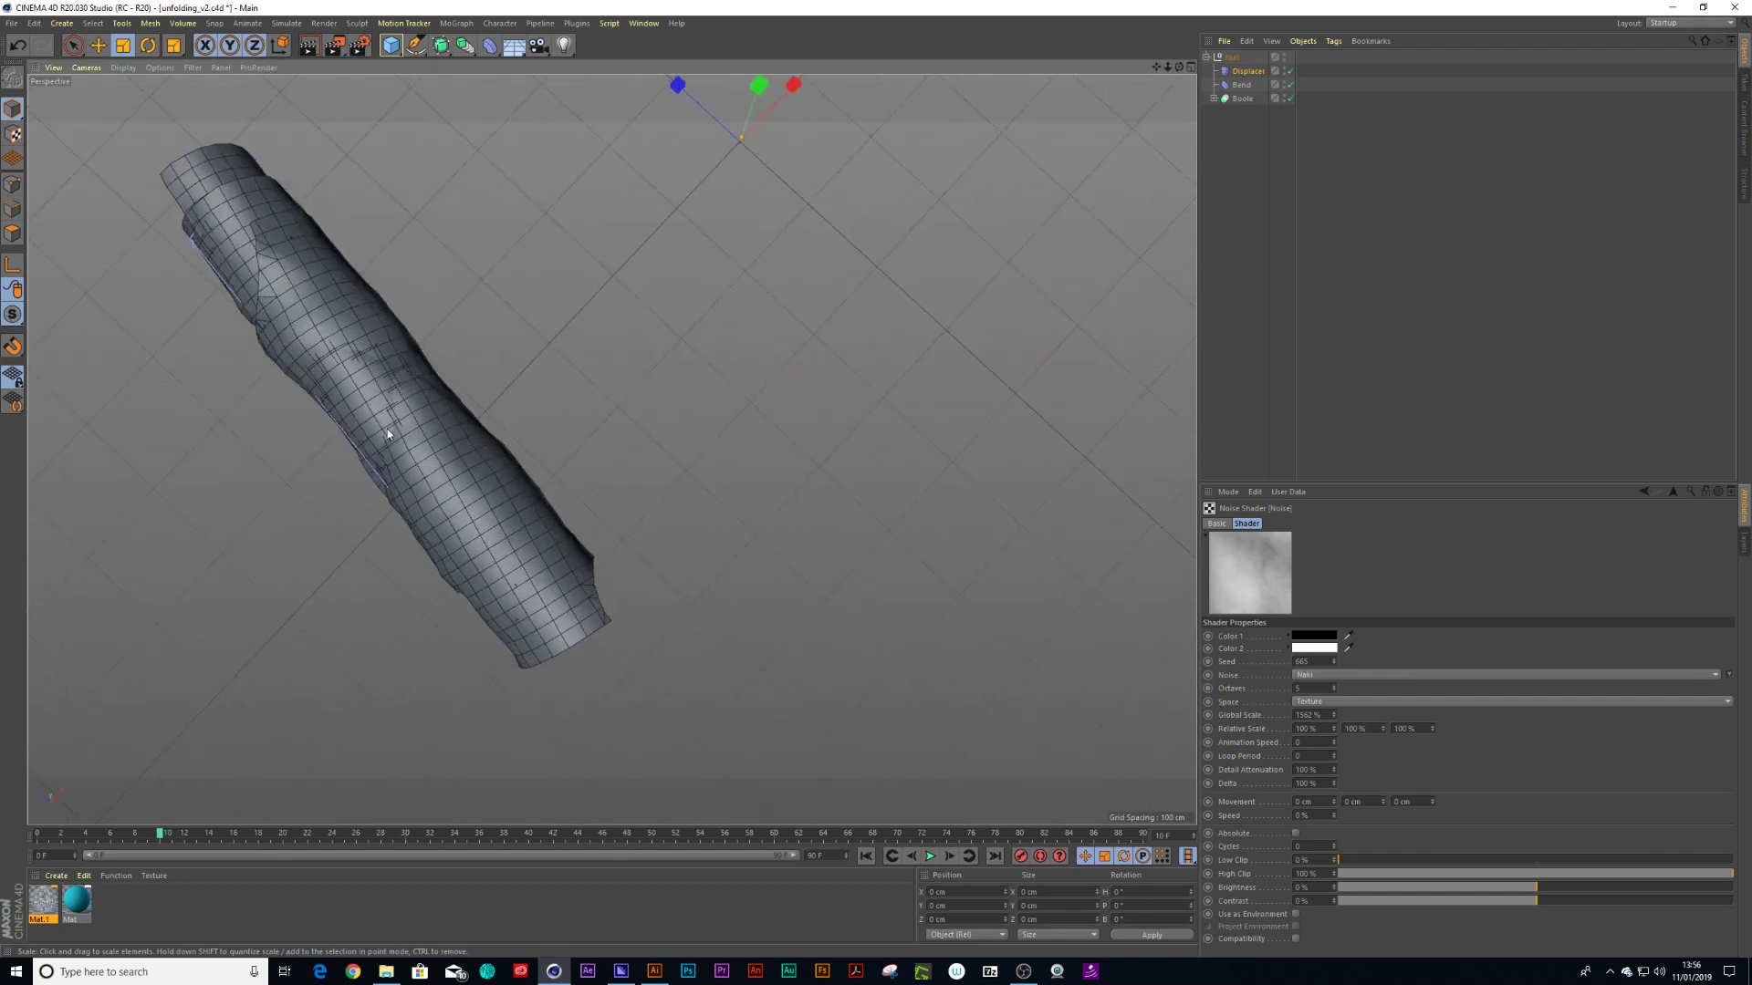
pyautogui.keyDown('alt'); pyautogui.moveTo(382, 465); pyautogui.dragTo(355, 365); pyautogui.keyUp('alt')
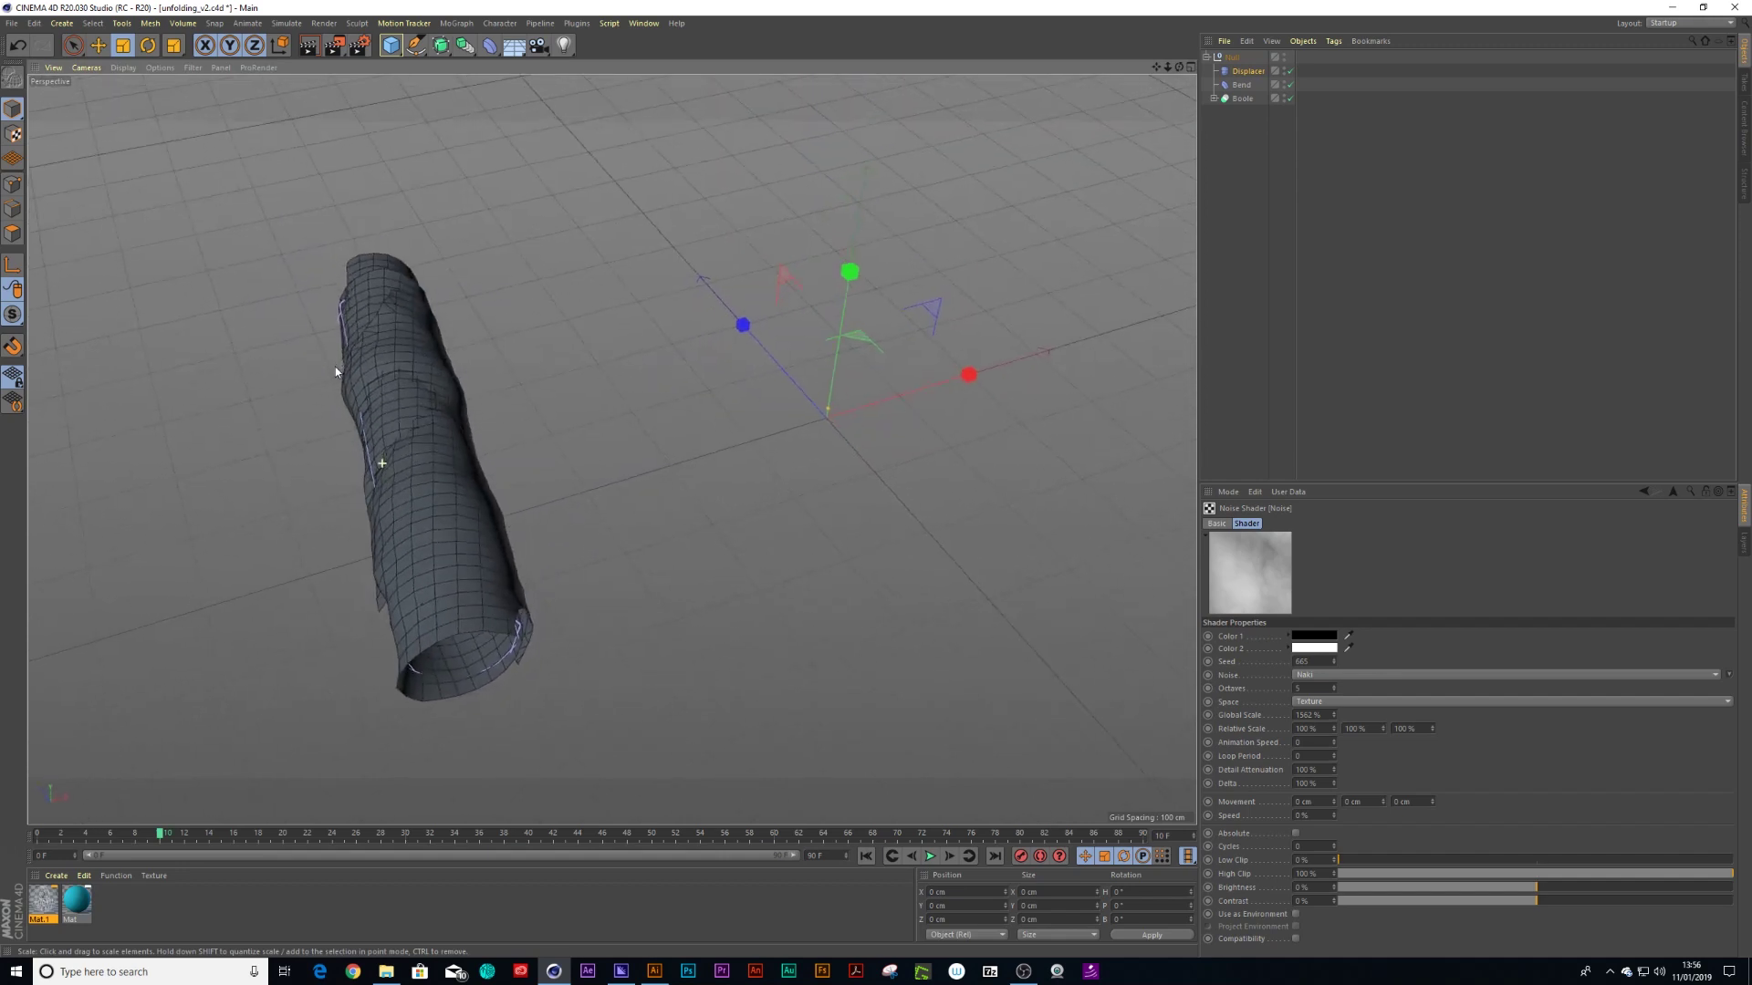
pyautogui.click(1240, 86)
pyautogui.click(1245, 524)
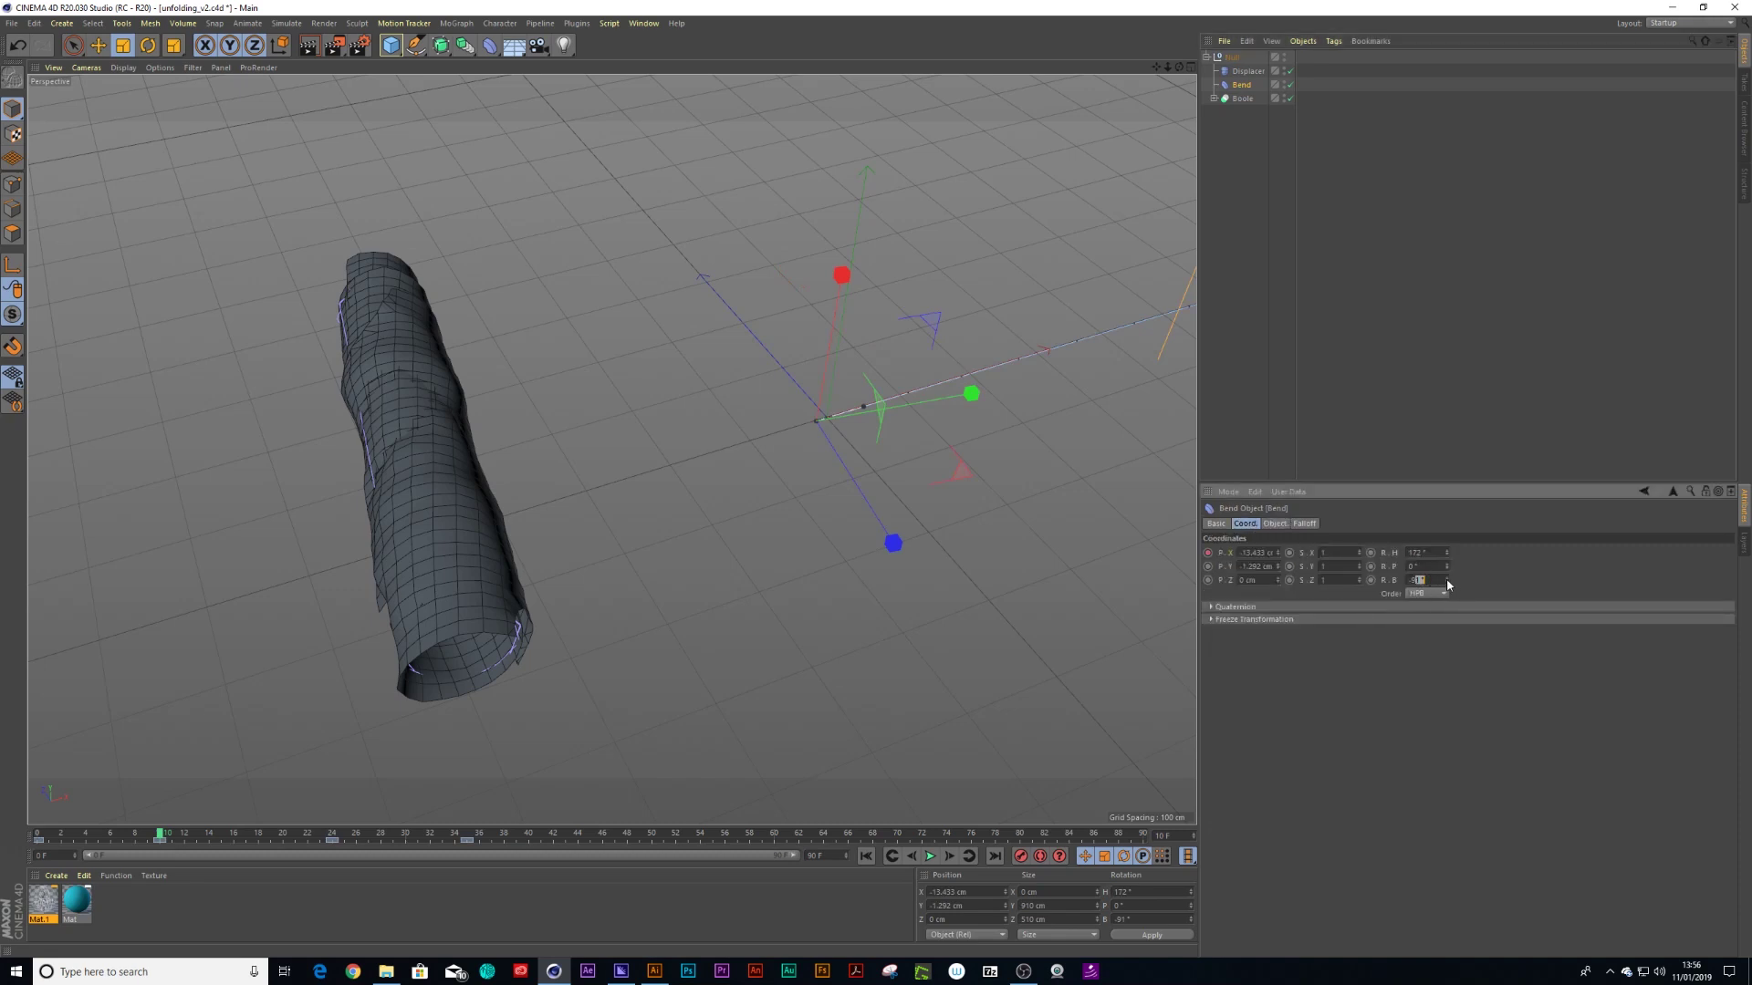
pyautogui.moveTo(1446, 582); pyautogui.dragTo(1446, 573)
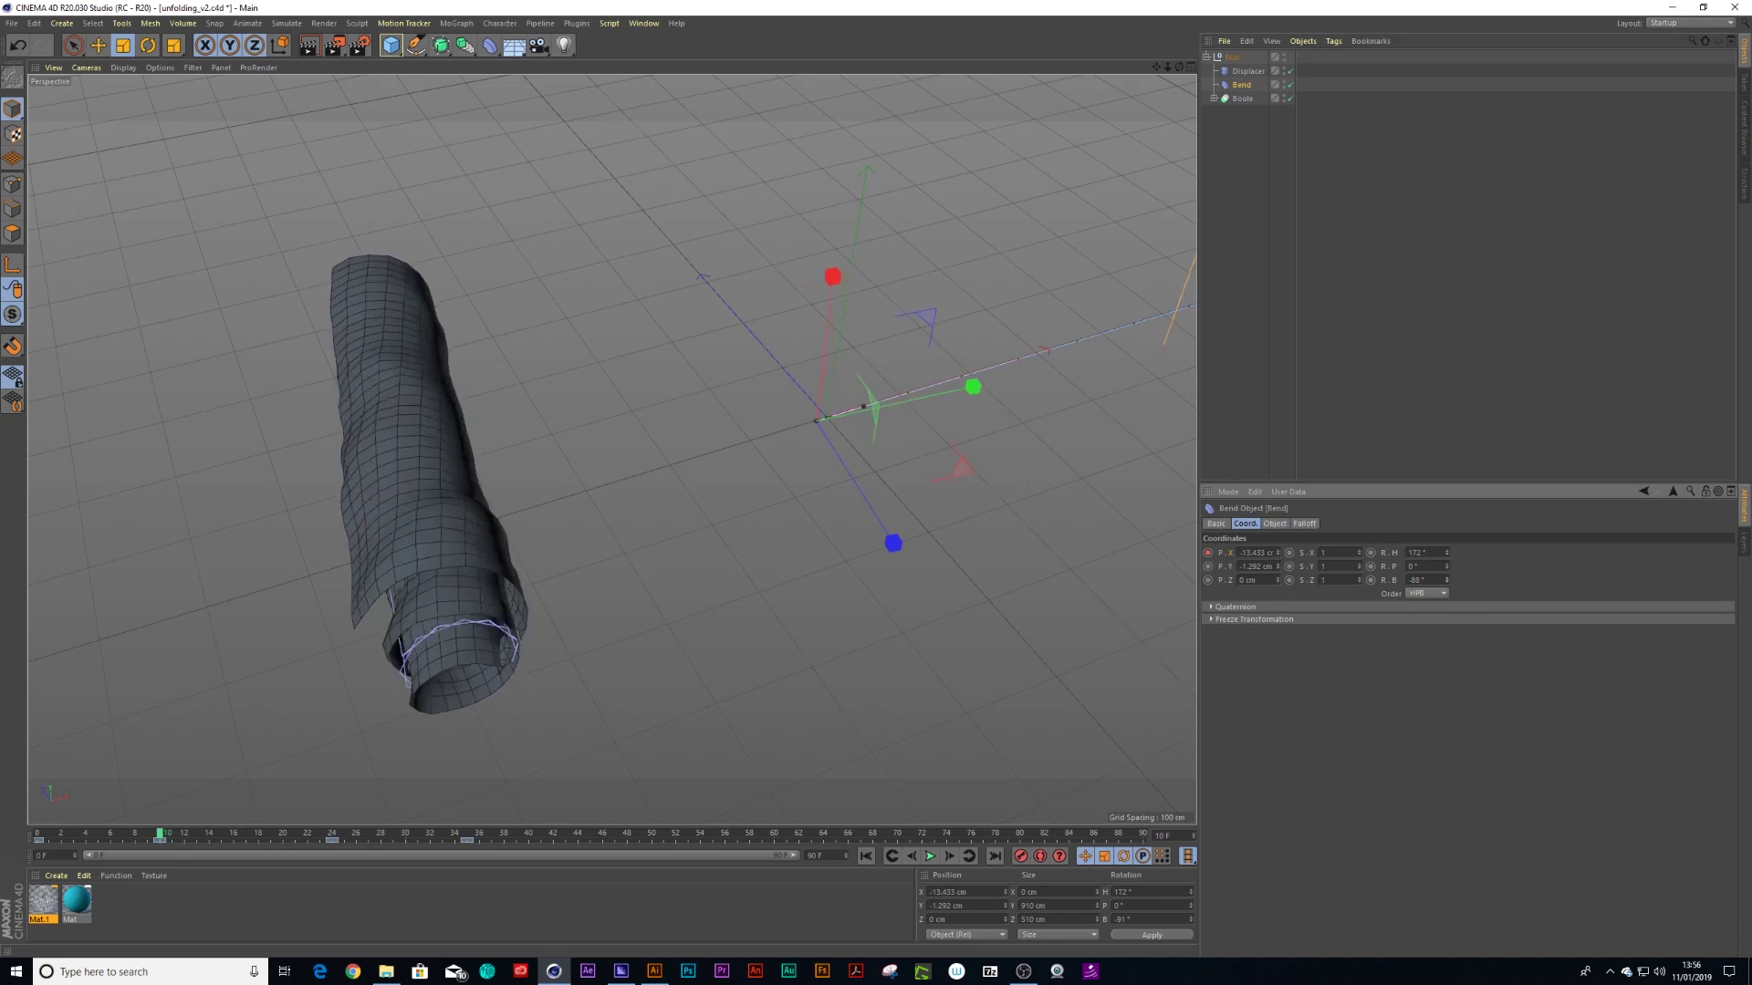
# Play the unrolling animation to check the angled roll, and return to frame 0
pyautogui.keyDown('alt'); pyautogui.moveTo(622, 642); pyautogui.dragTo(522, 679); pyautogui.keyUp('alt')
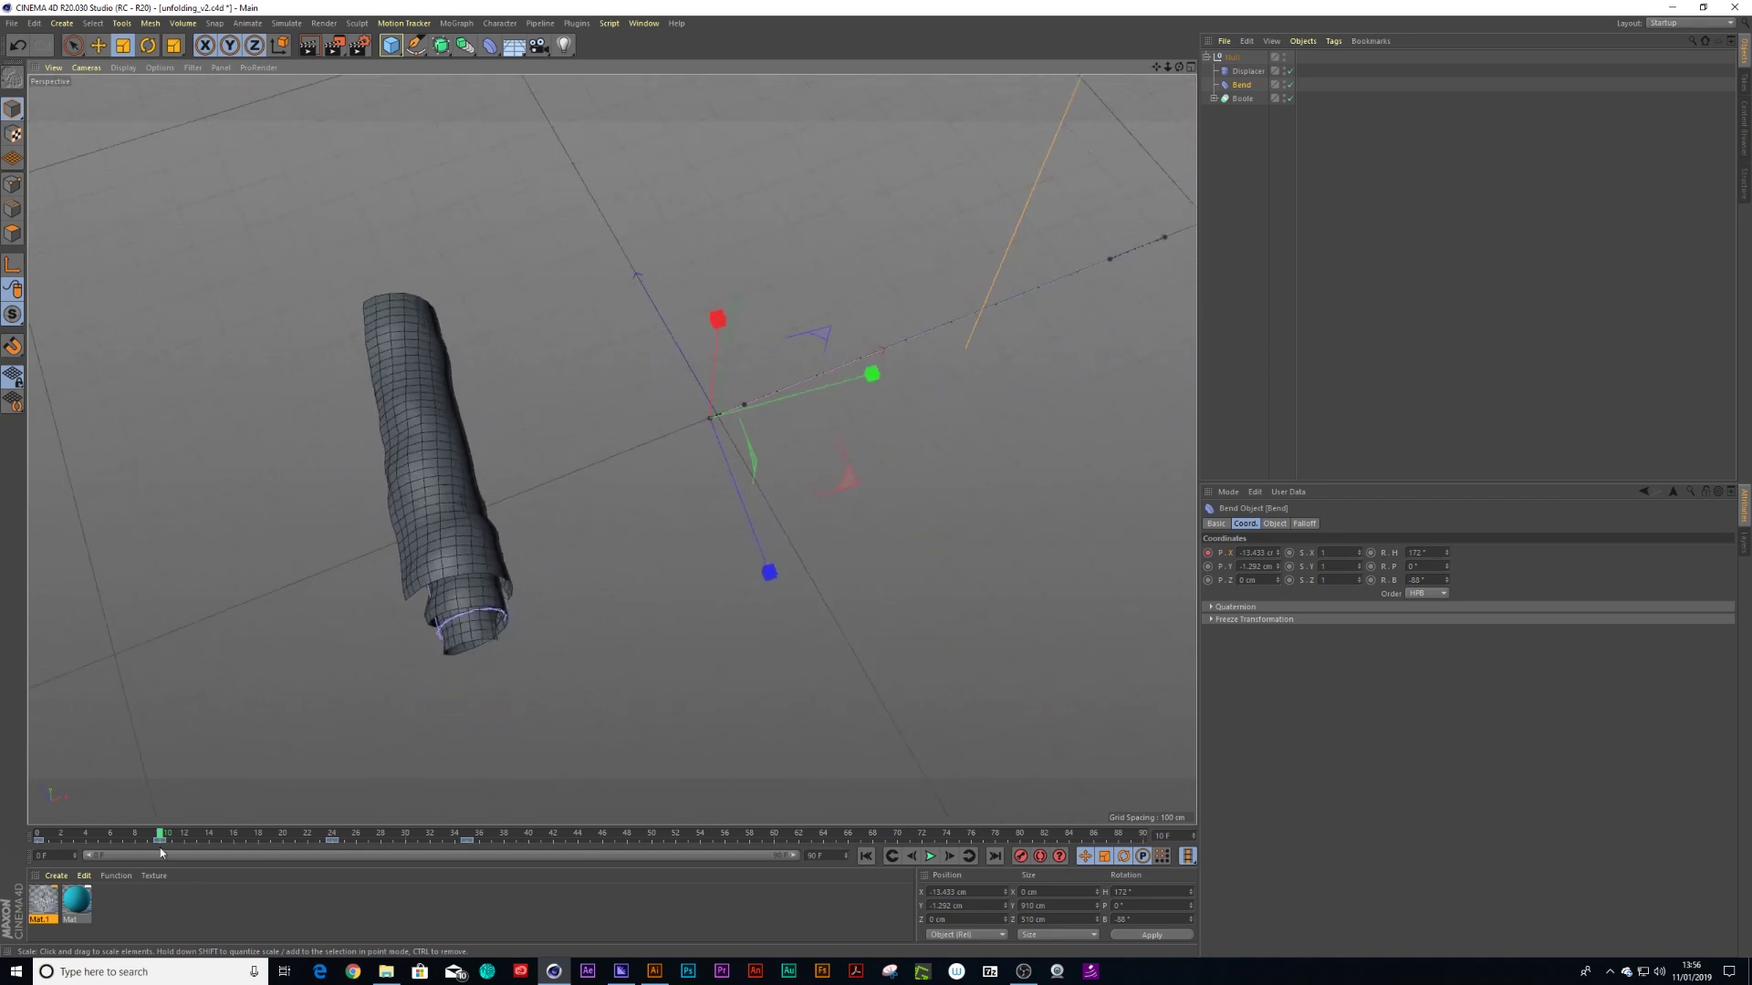
pyautogui.moveTo(129, 835); pyautogui.dragTo(10, 841)
pyautogui.press('F8')
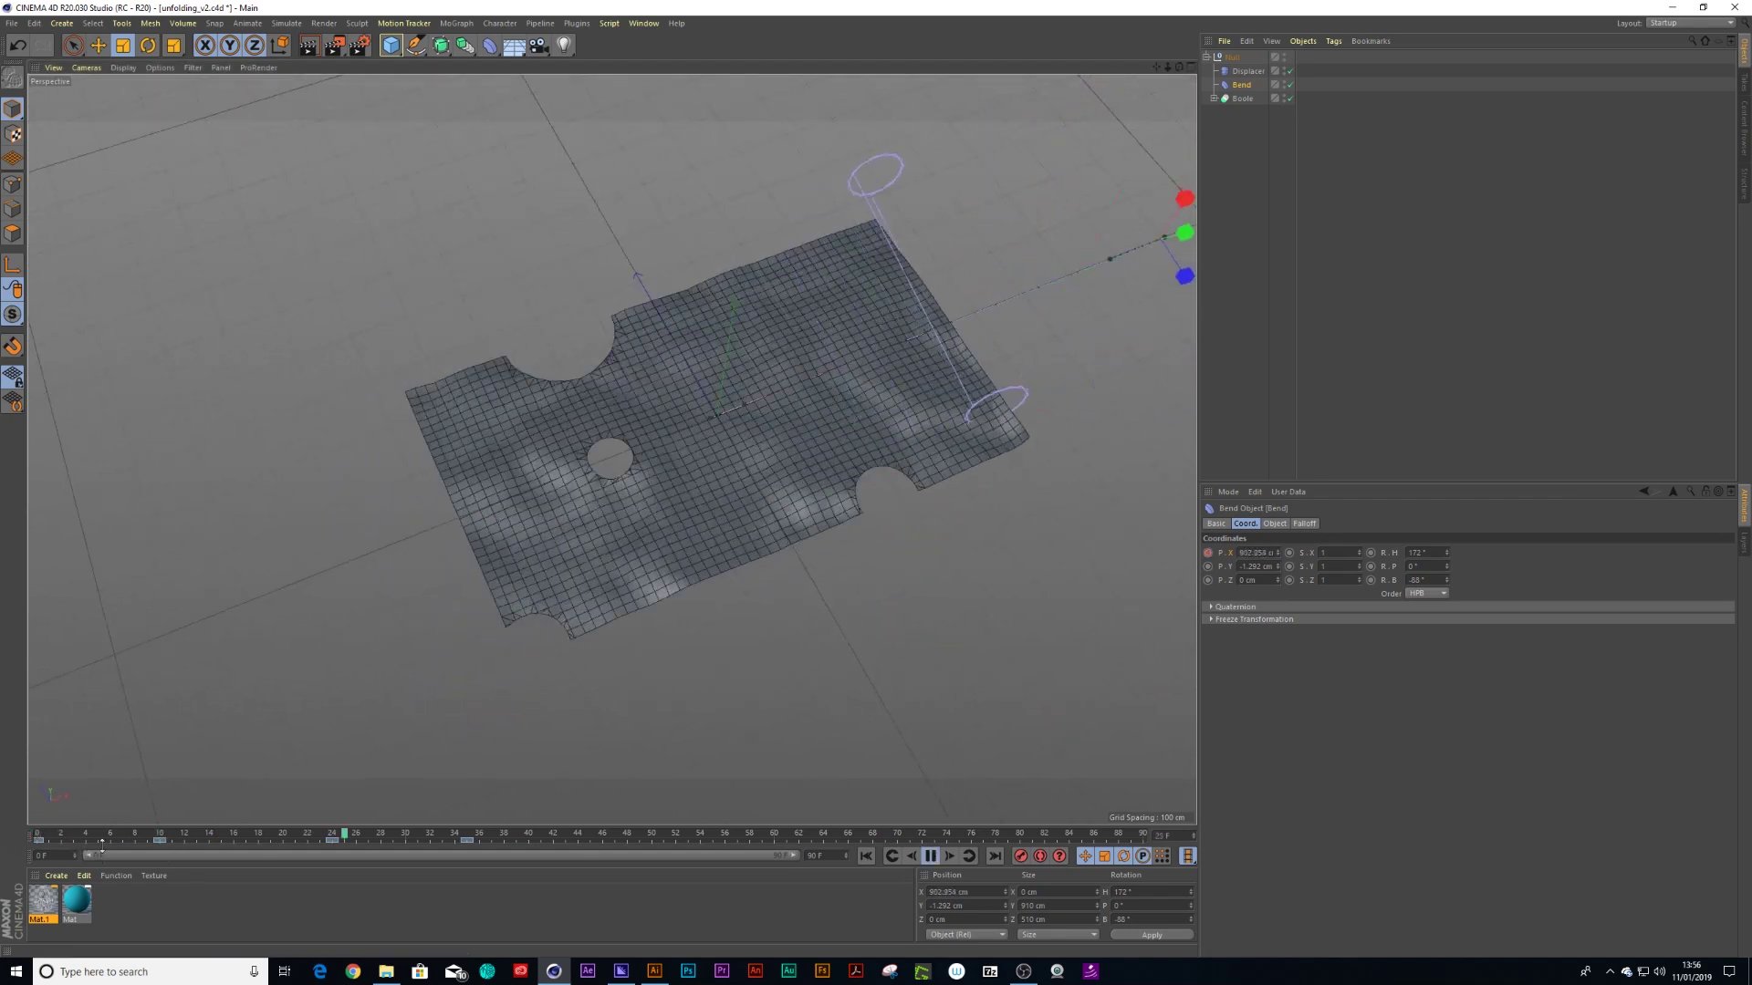
pyautogui.click(931, 859)
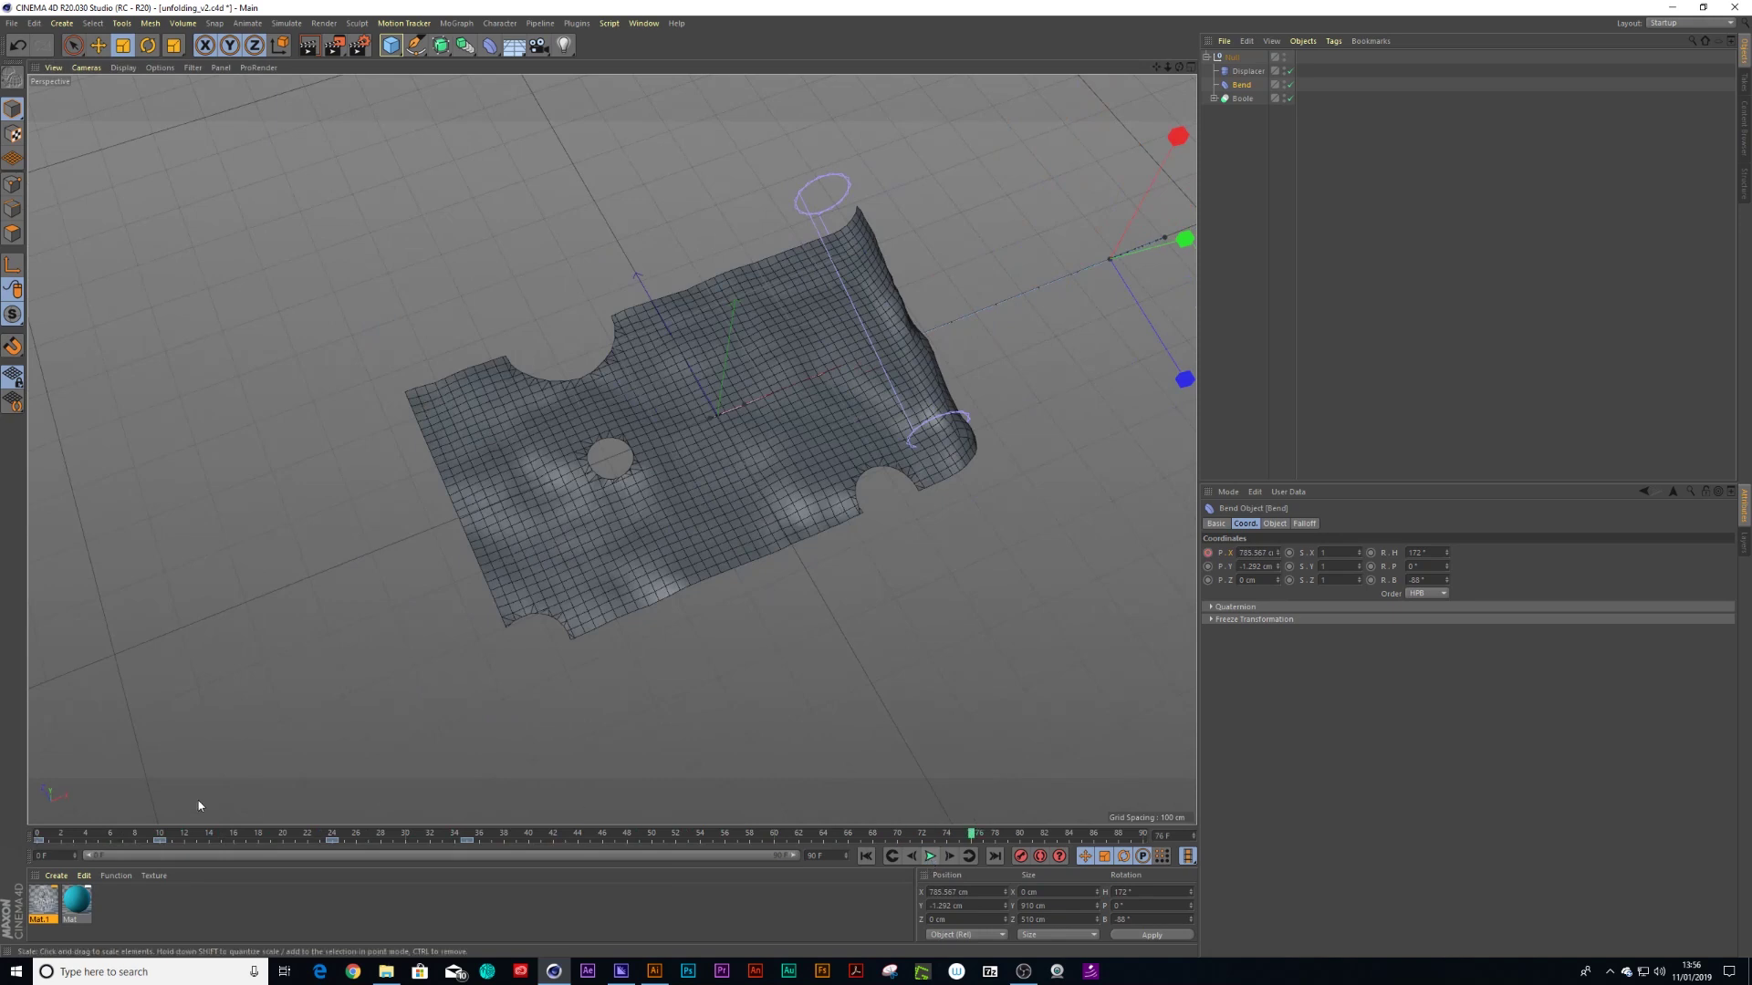
pyautogui.moveTo(107, 836); pyautogui.dragTo(39, 834)
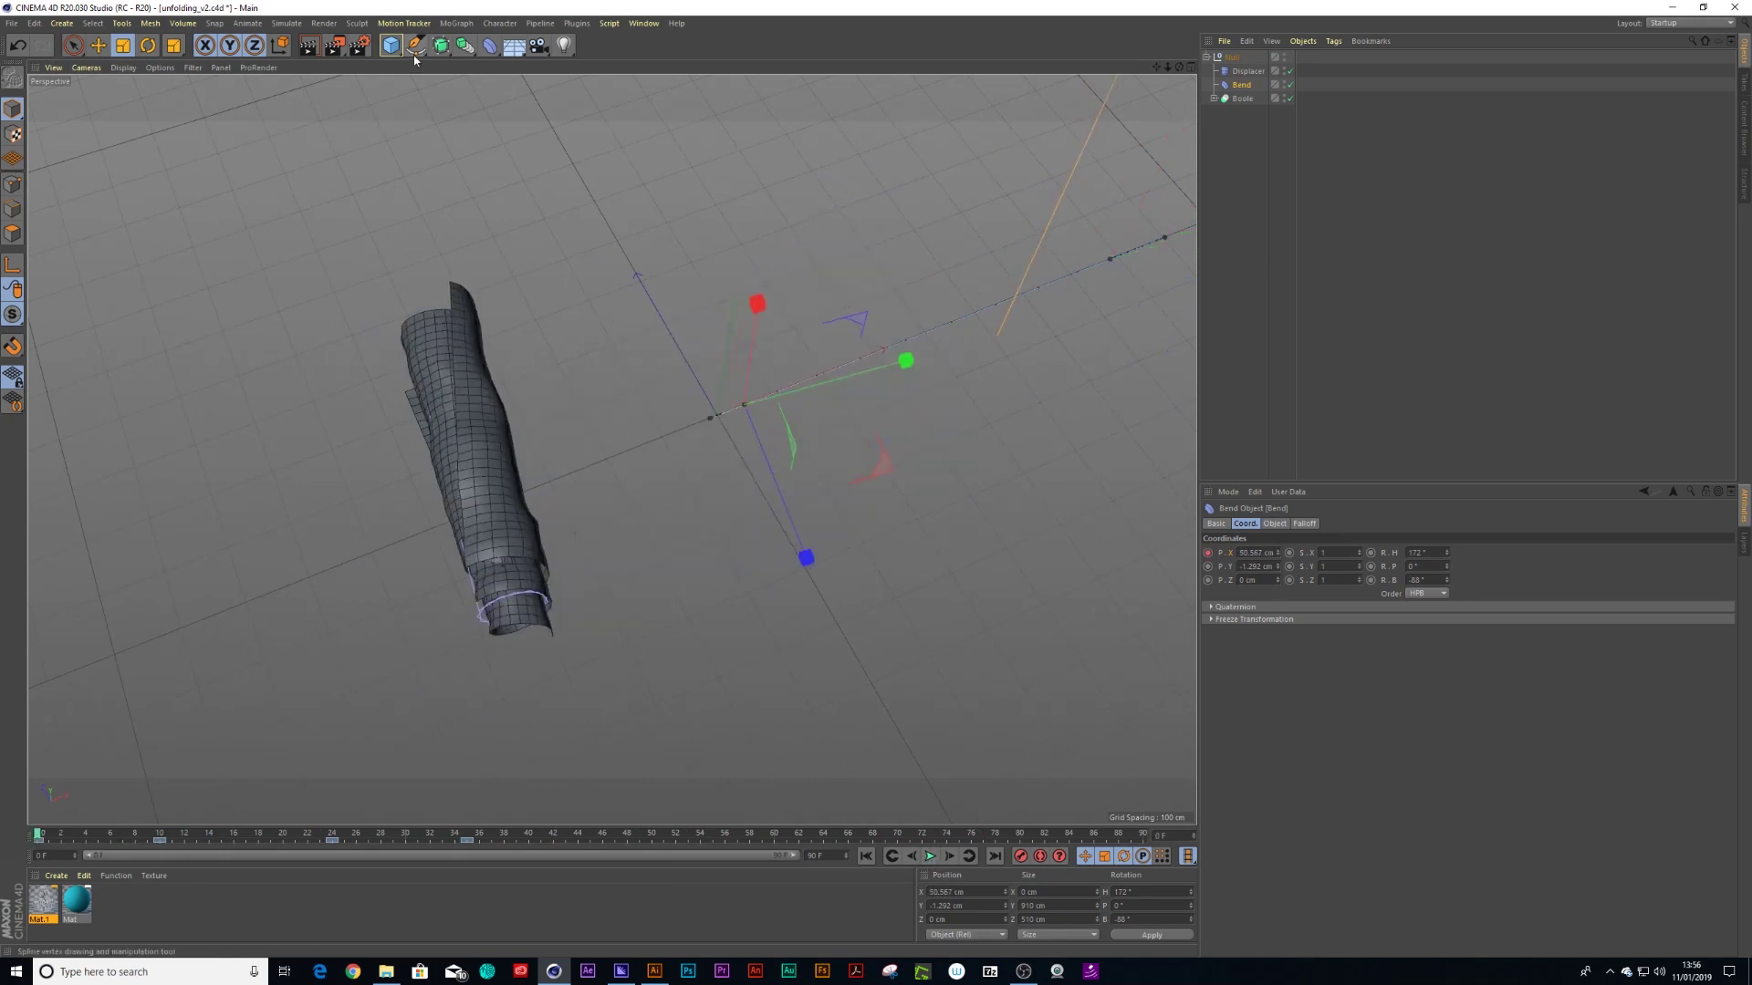
# Add a cylinder, pitch it -90°, move it to about X -395 cm inside the roll, and bank it about 12°
pyautogui.moveTo(391, 44); pyautogui.dragTo(645, 69)
pyautogui.press('r')
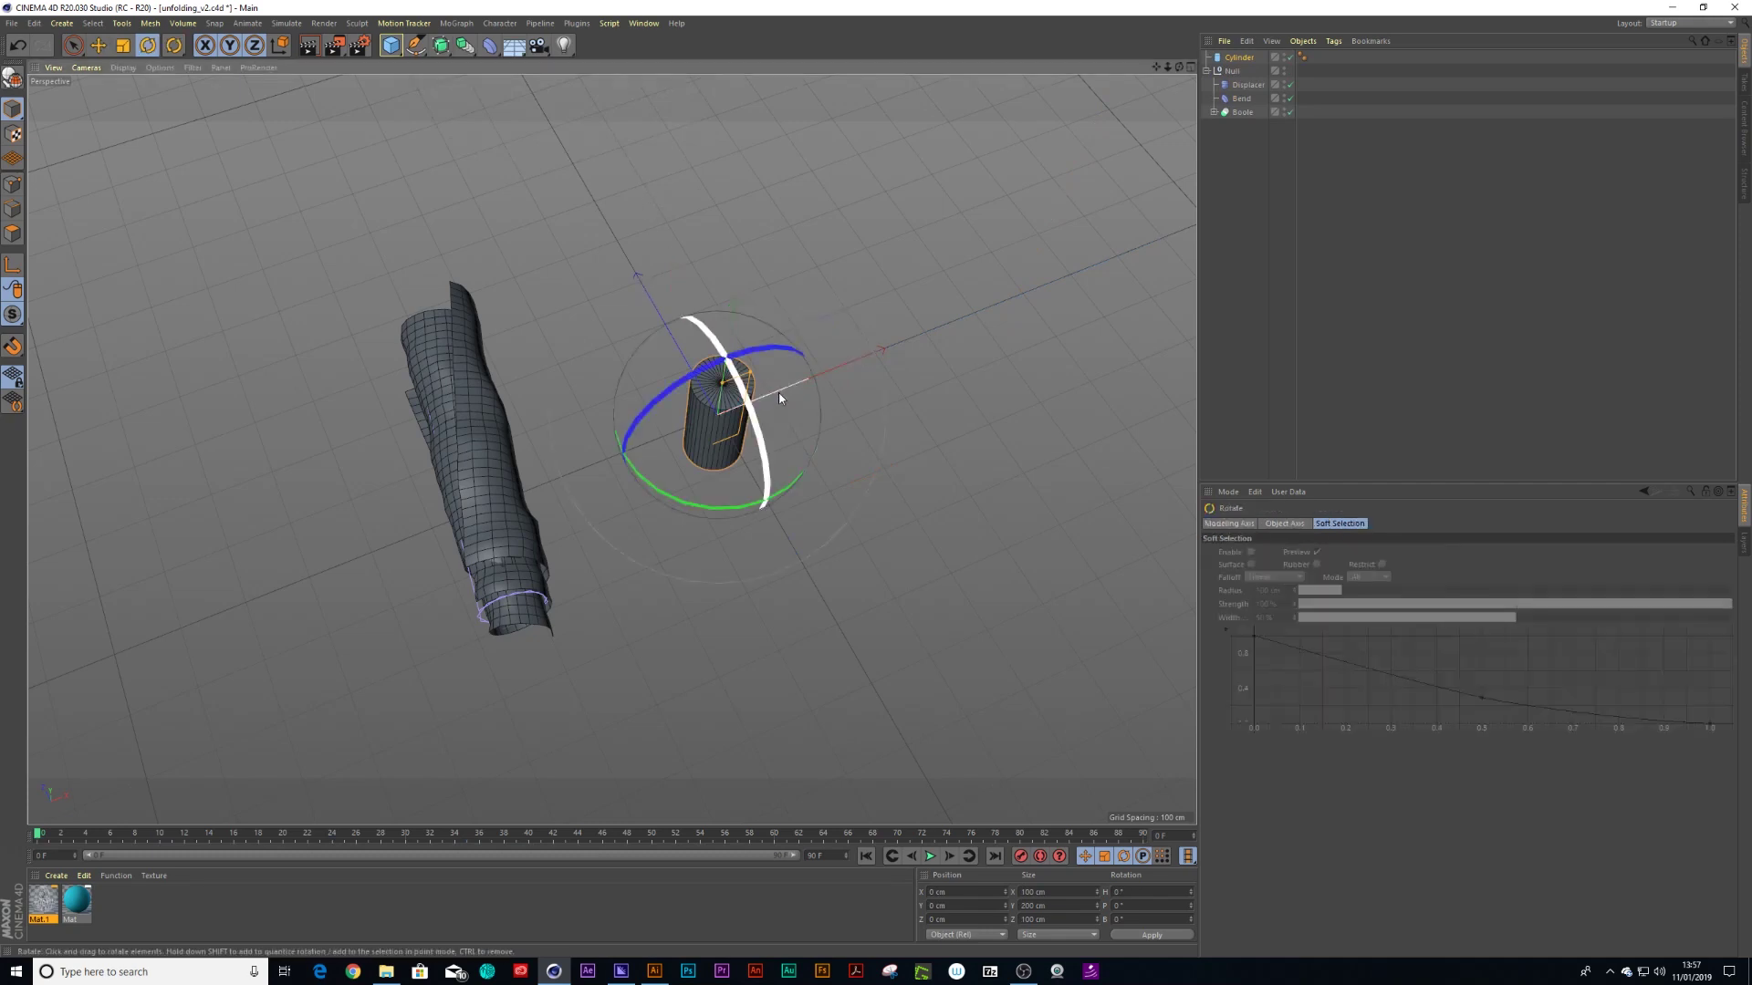
pyautogui.moveTo(763, 463); pyautogui.dragTo(704, 349)
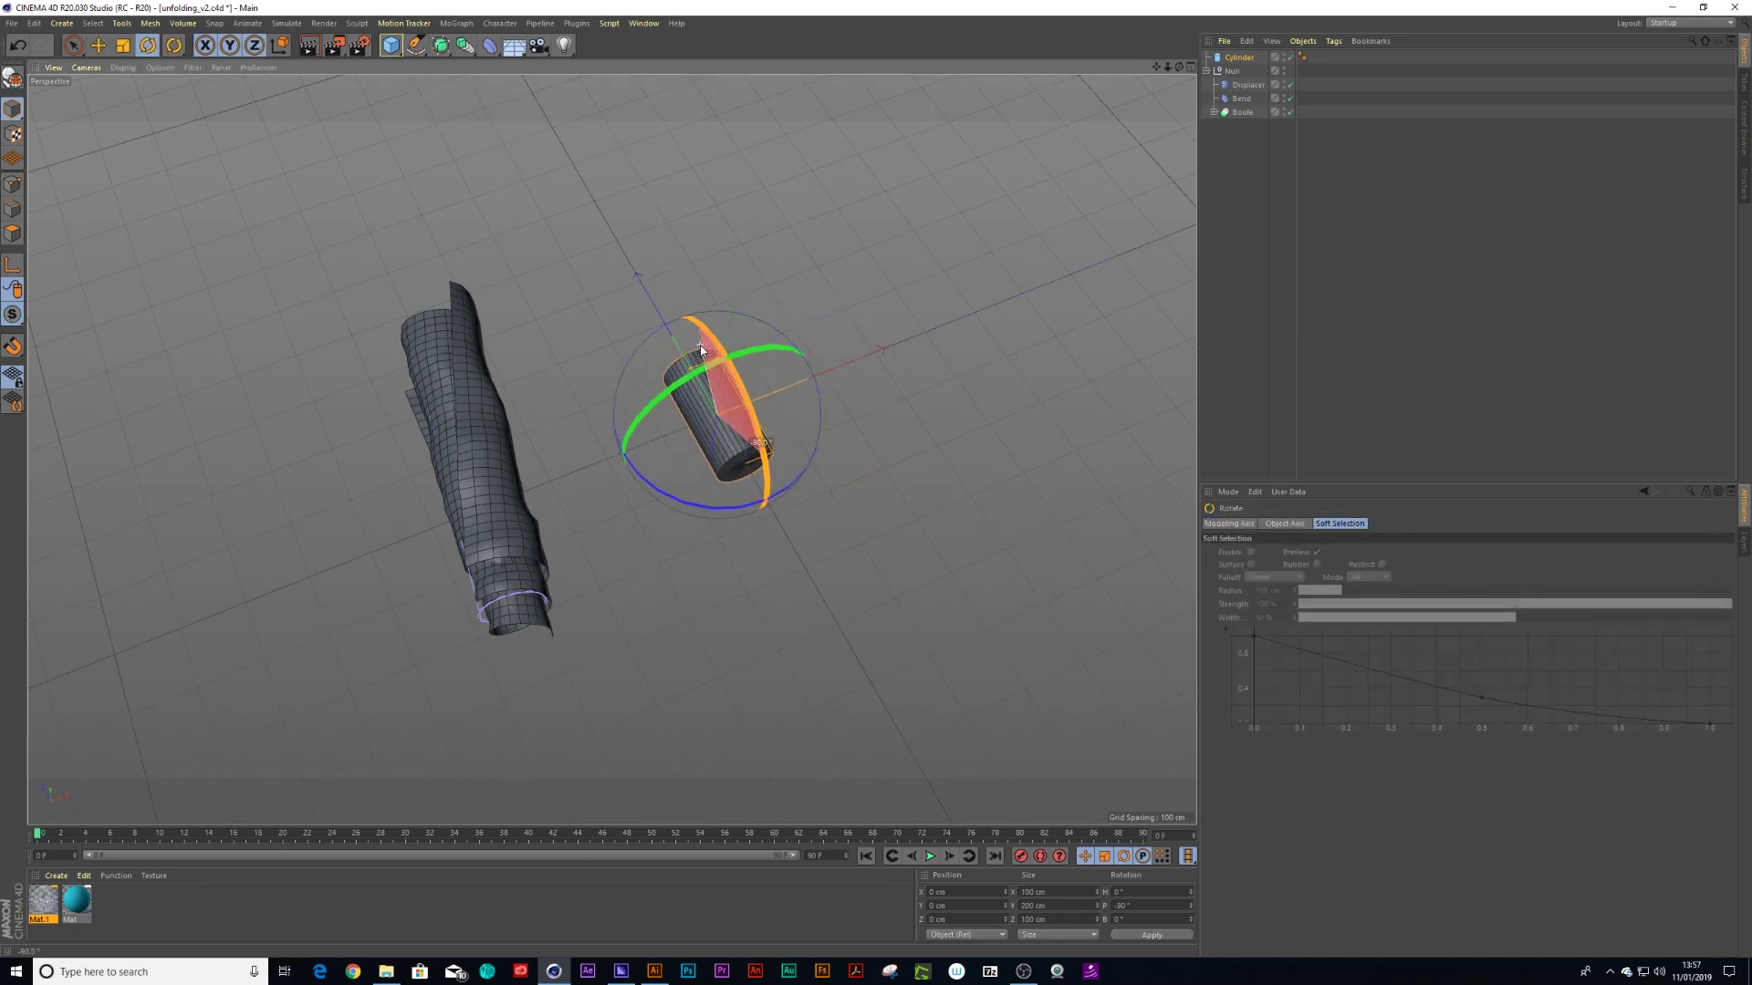
pyautogui.press('space')
pyautogui.moveTo(839, 356); pyautogui.dragTo(629, 452)
pyautogui.press('r')
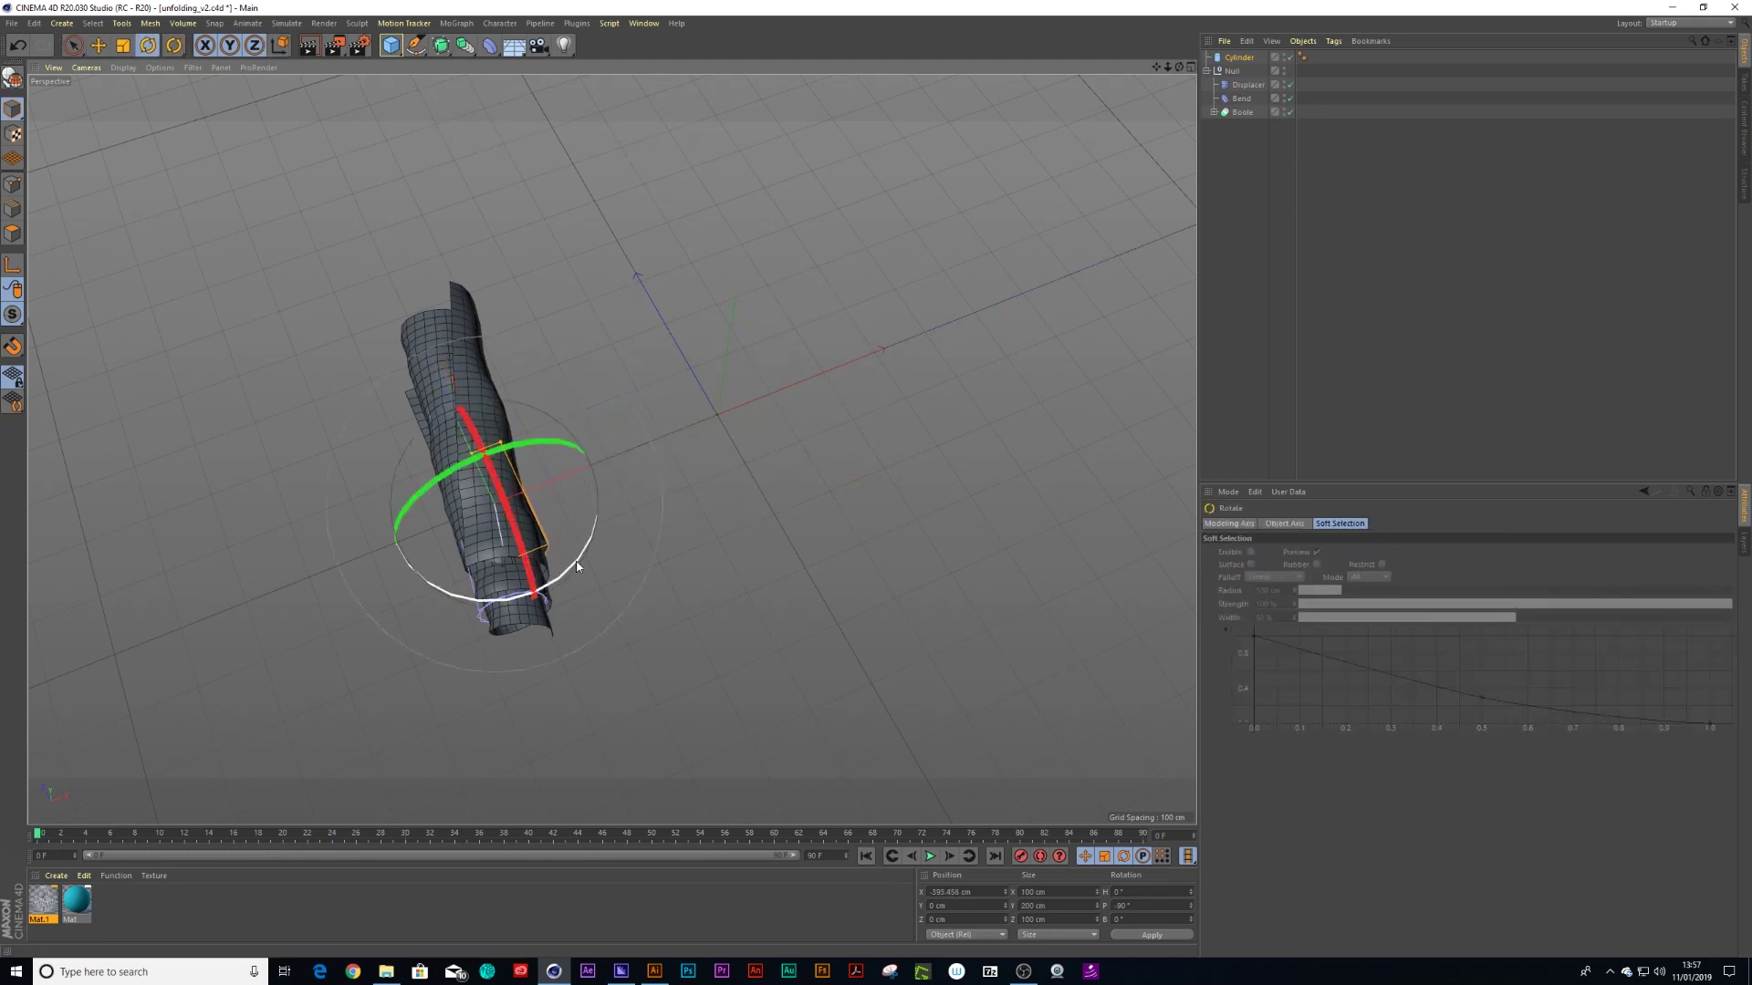
pyautogui.moveTo(578, 566); pyautogui.dragTo(566, 587)
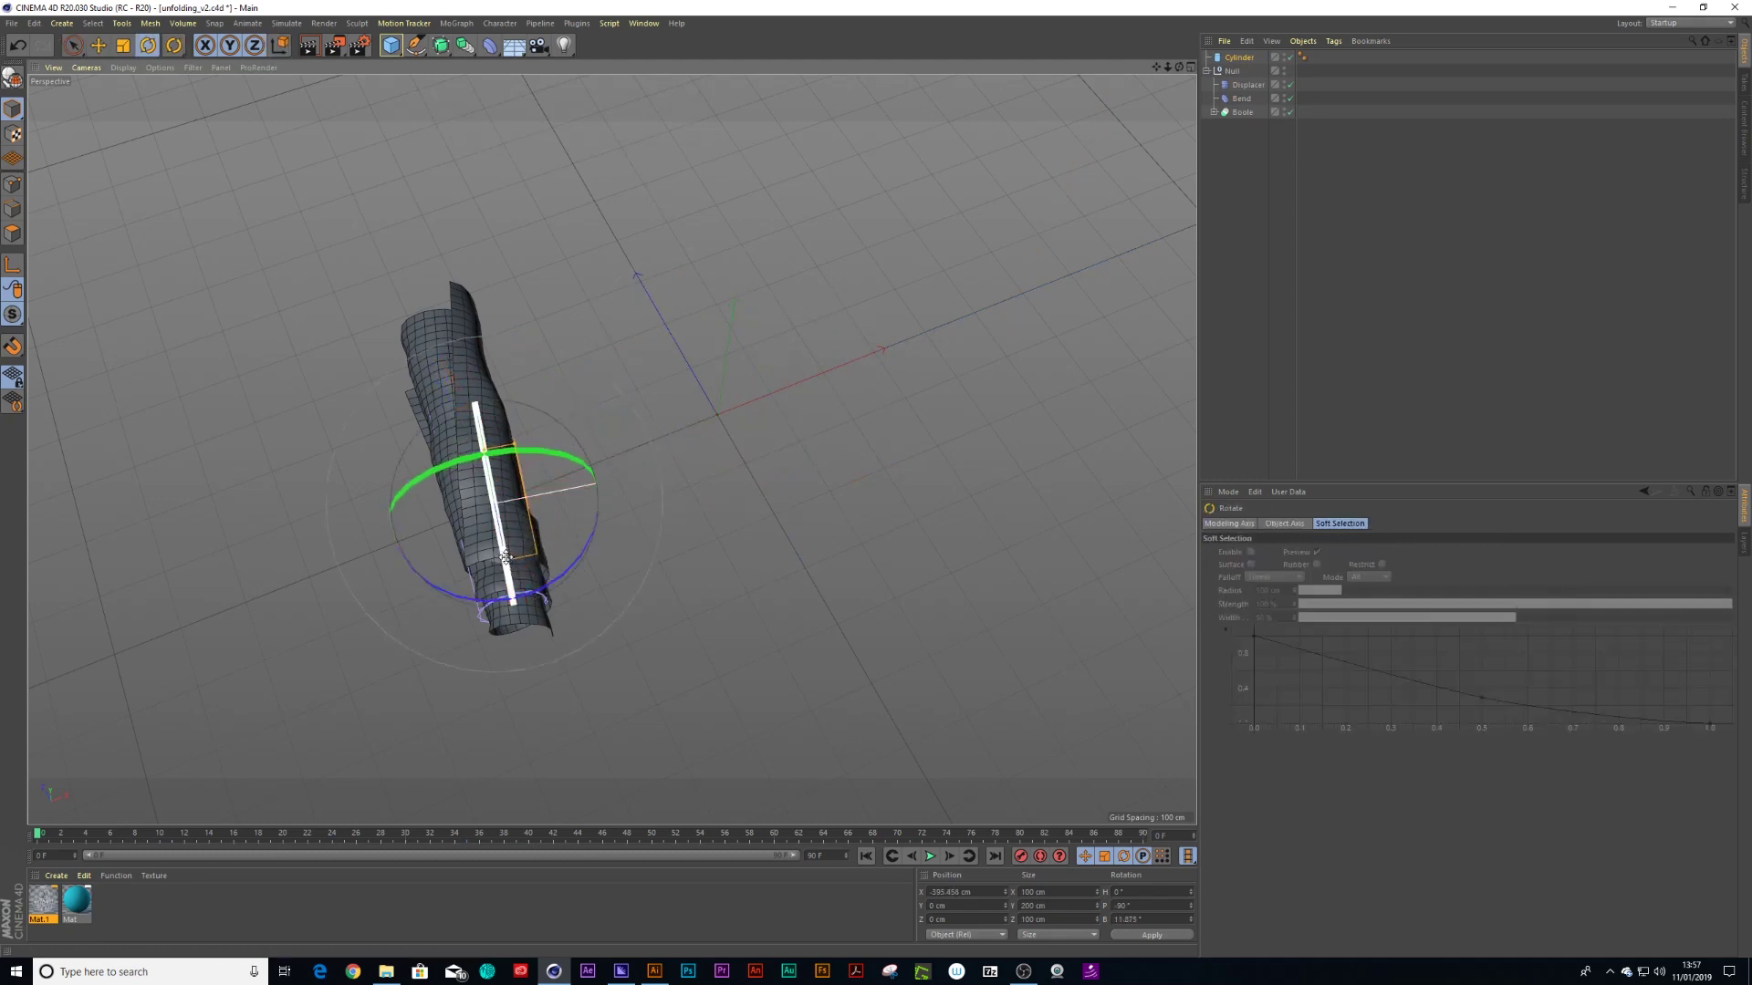
# Lengthen the cylinder beyond the roll's full length and reduce its bank angle to follow the roll
pyautogui.click(1228, 57)
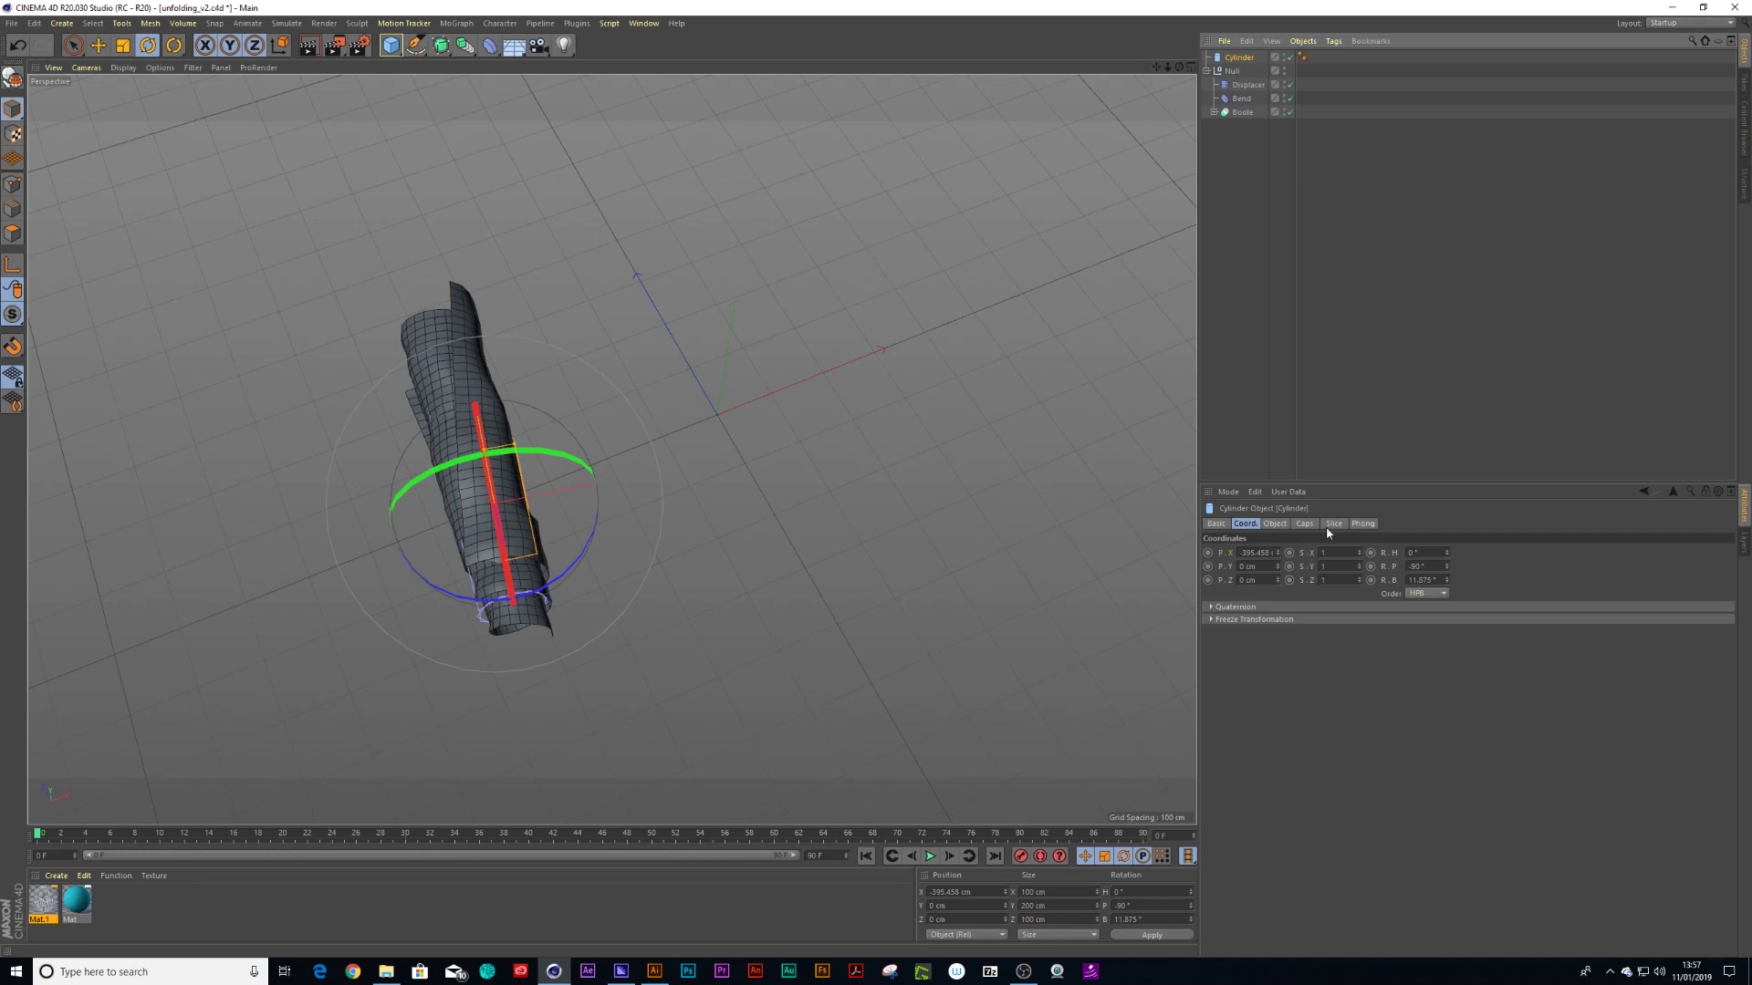
pyautogui.click(1272, 524)
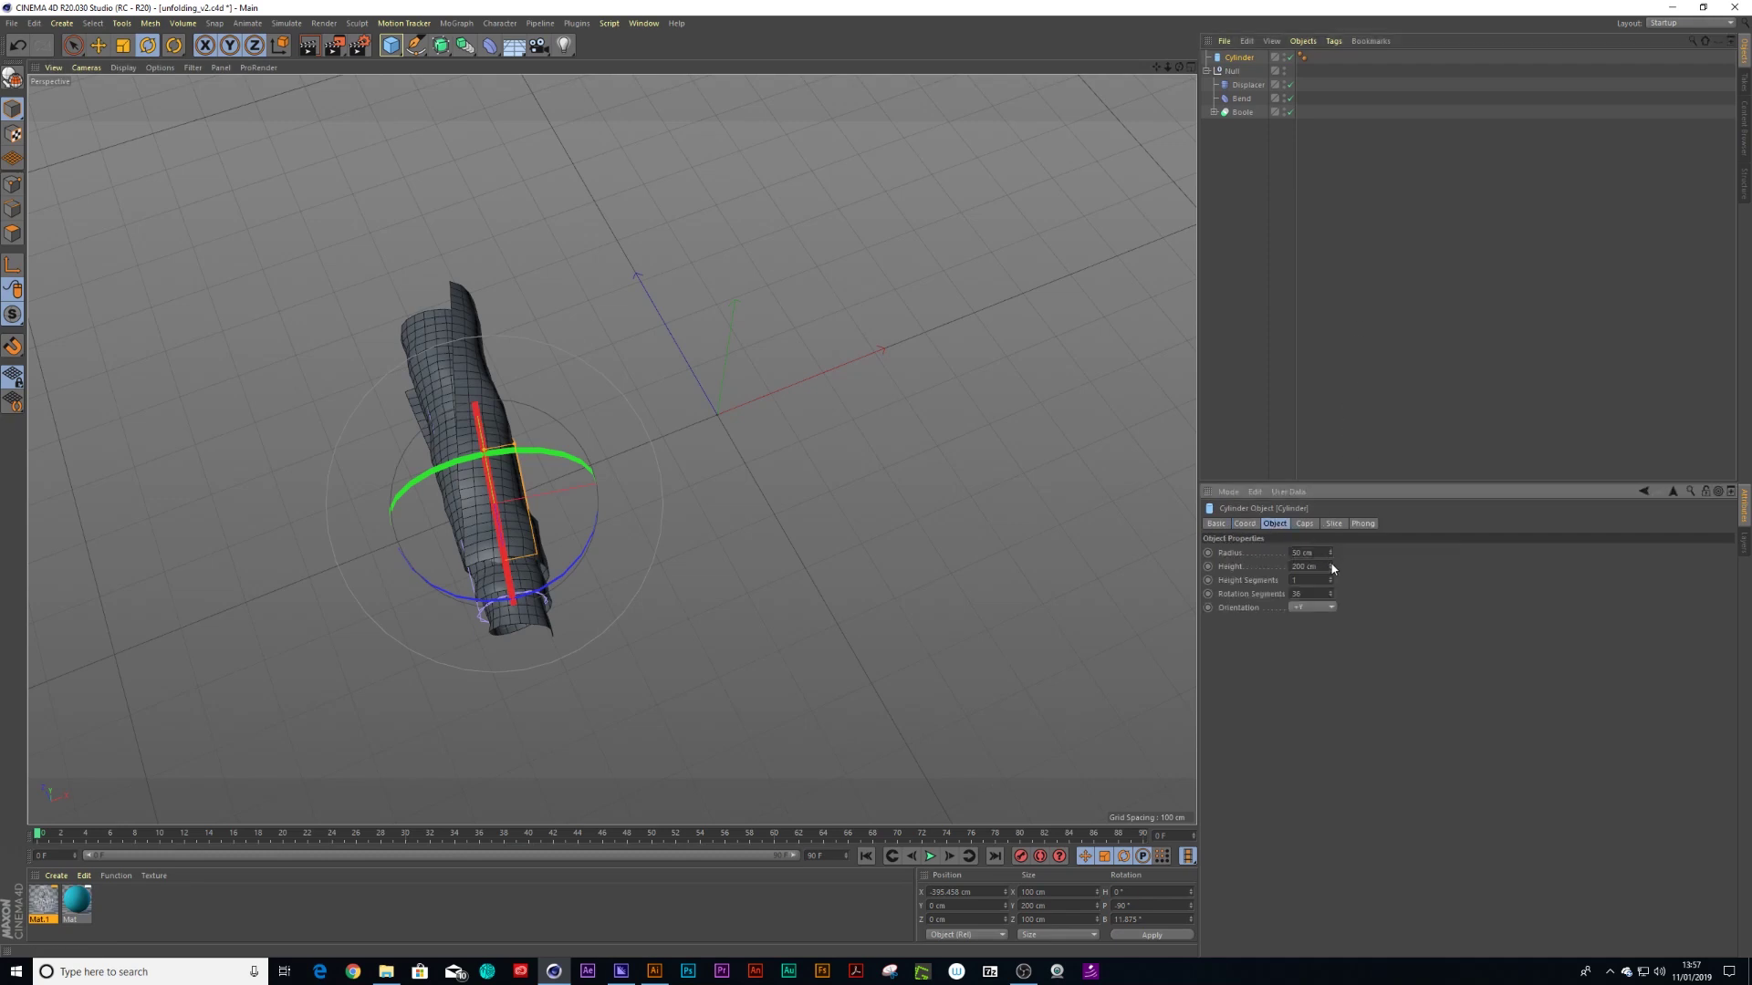
pyautogui.moveTo(1331, 568); pyautogui.dragTo(1365, 568)
pyautogui.click(902, 632)
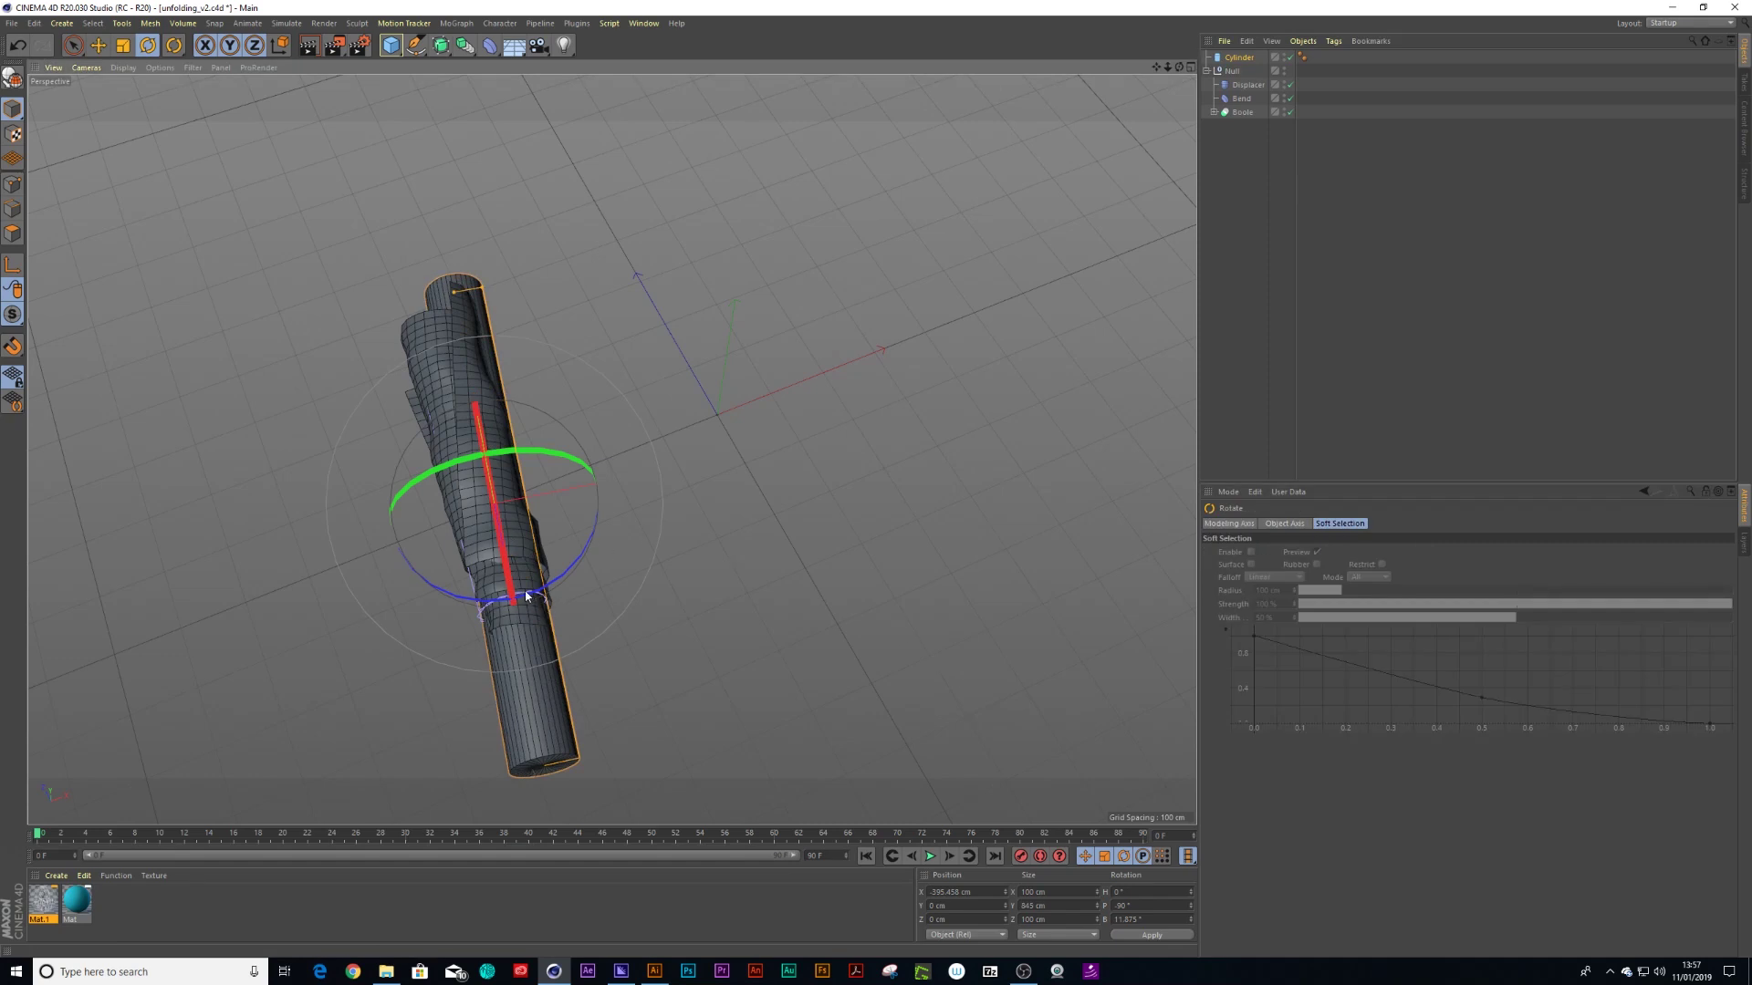
pyautogui.moveTo(546, 604); pyautogui.dragTo(541, 595)
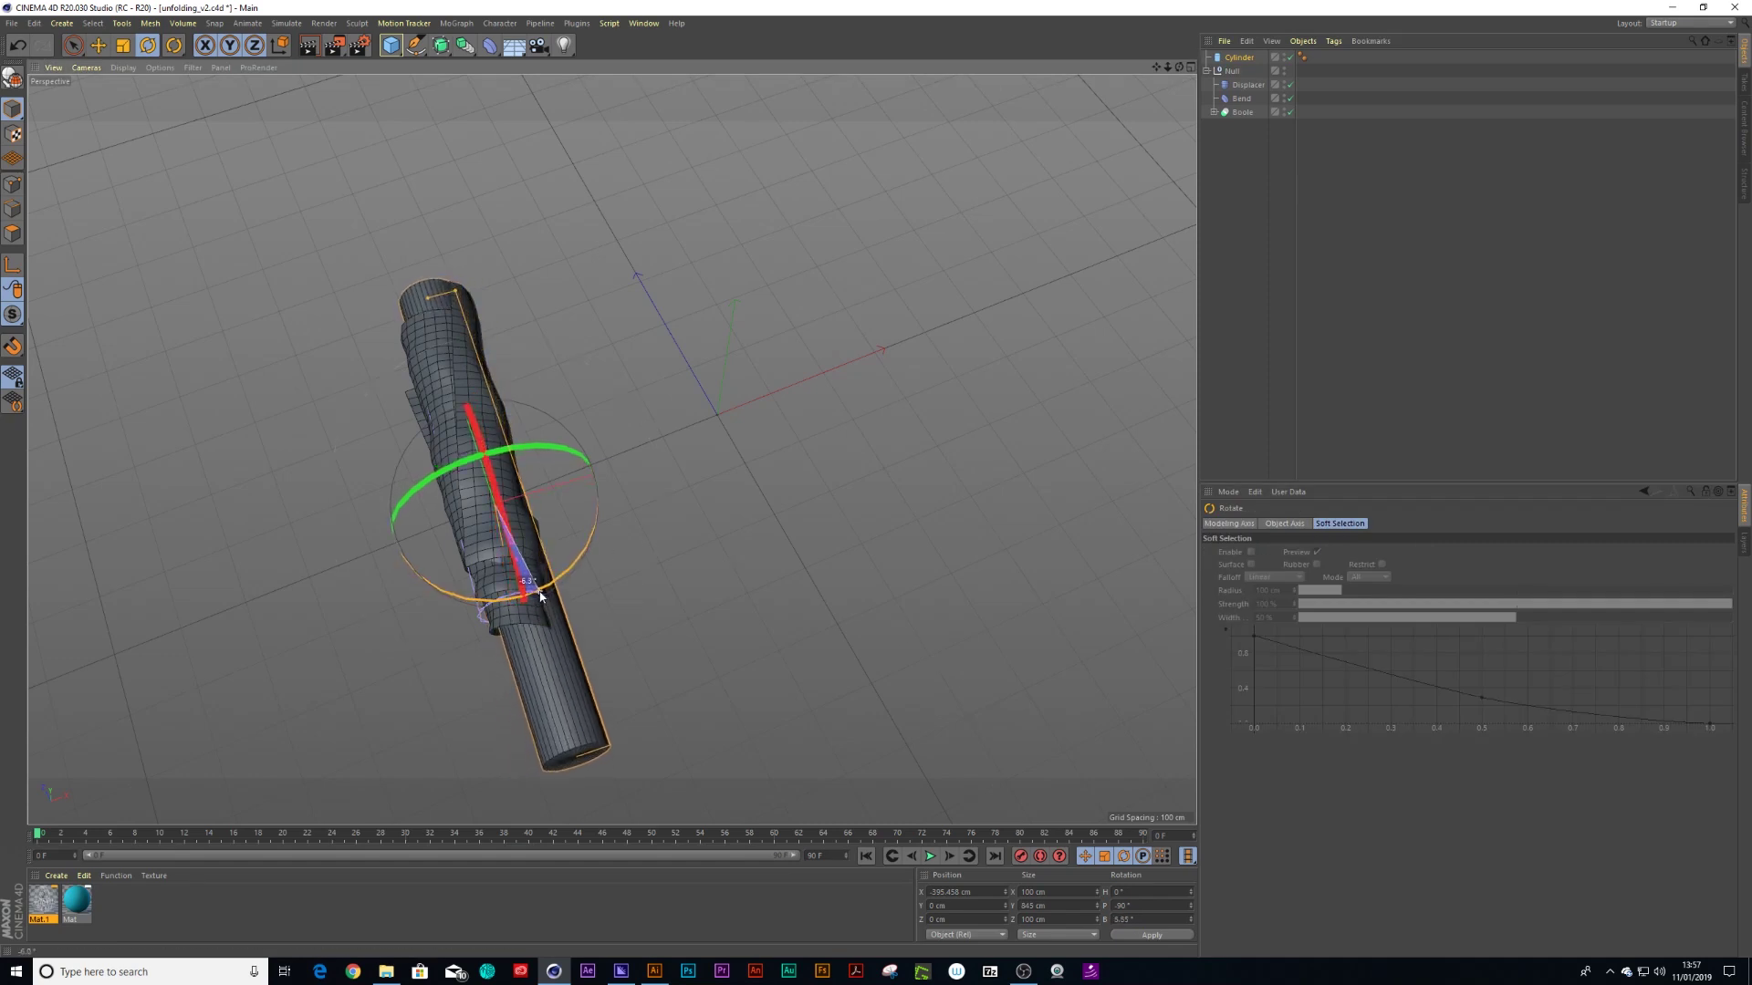
# Center the cylinder lengthwise in the roll, fine-tune its bank, and shift it slightly up and sideways to about X -385 cm
pyautogui.press('space')
pyautogui.moveTo(429, 382); pyautogui.dragTo(399, 334)
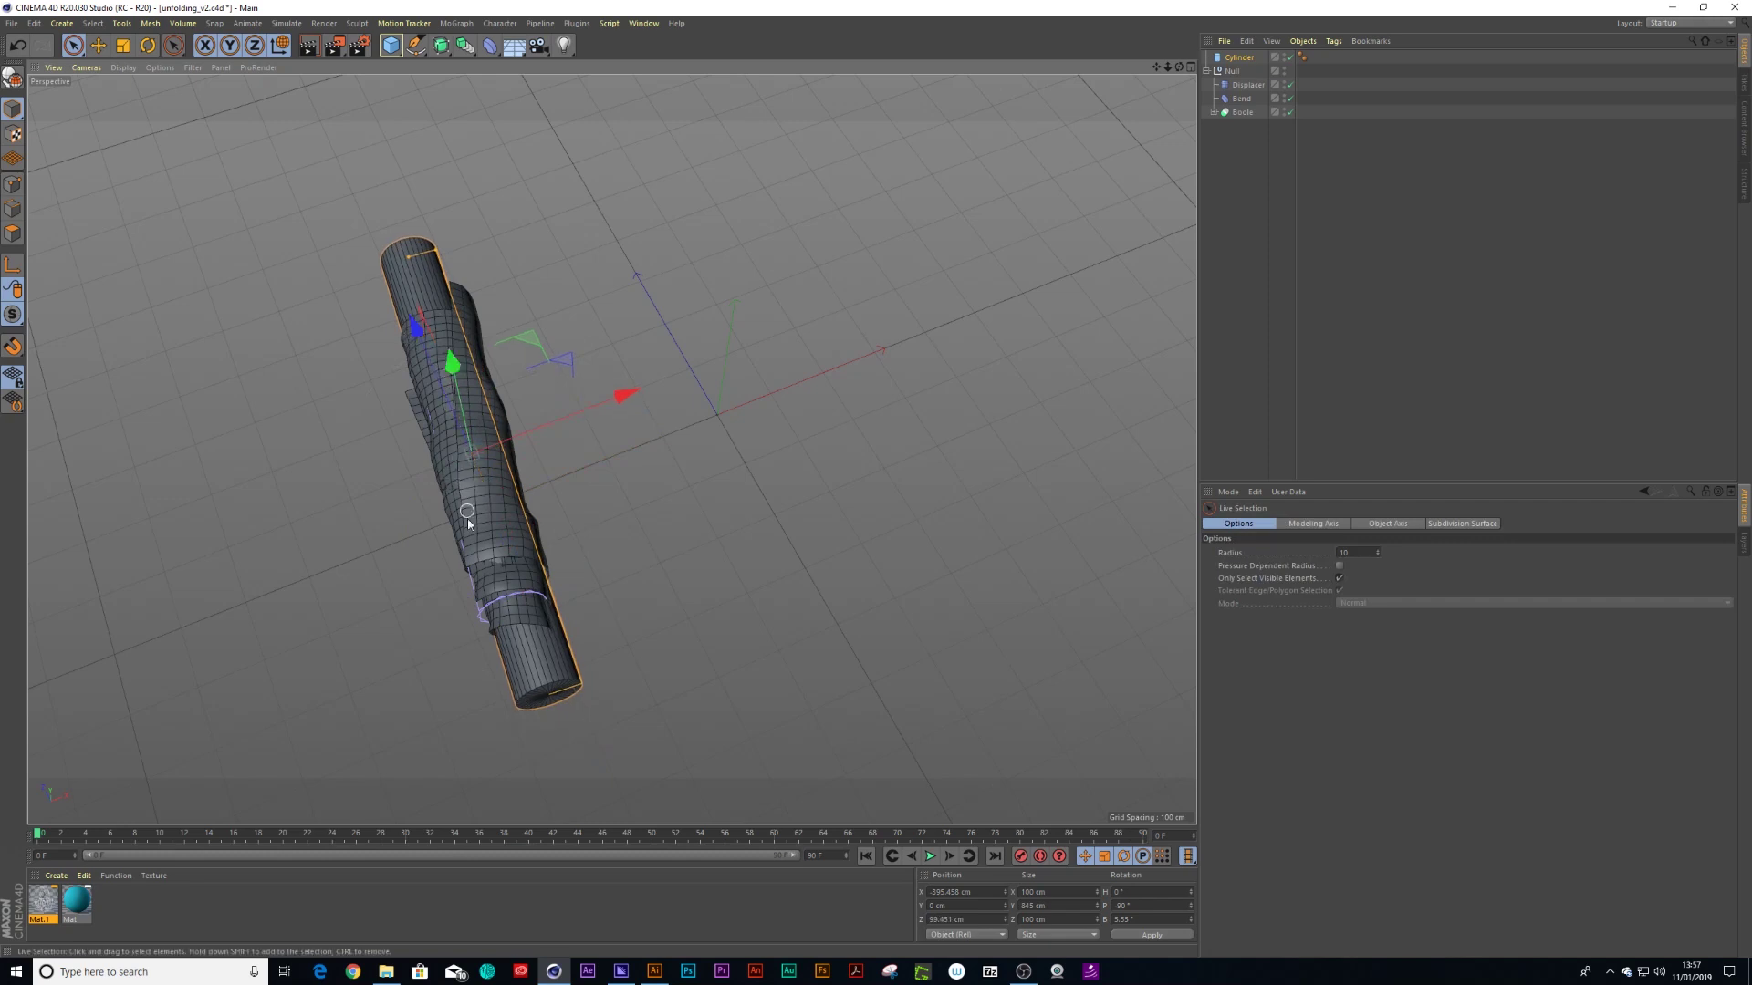
pyautogui.keyDown('alt'); pyautogui.moveTo(442, 595); pyautogui.dragTo(509, 357); pyautogui.keyUp('alt')
pyautogui.press('r')
pyautogui.press('space')
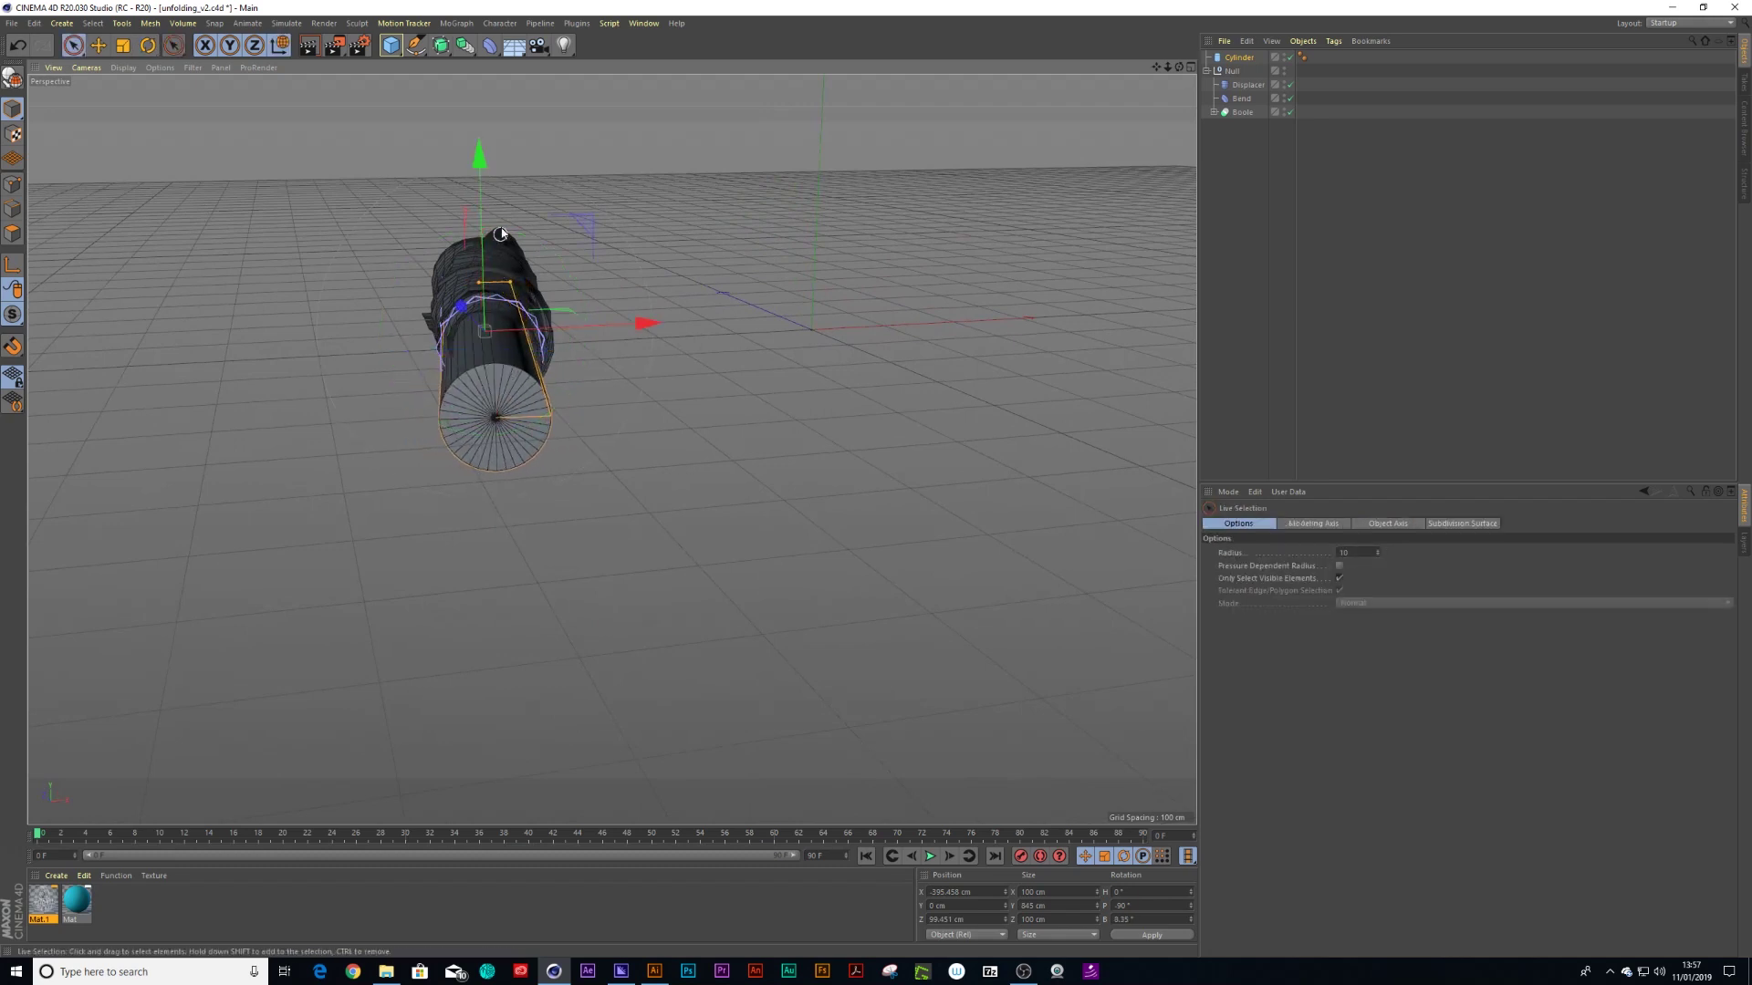
pyautogui.moveTo(480, 156); pyautogui.dragTo(481, 146)
pyautogui.moveTo(644, 320); pyautogui.dragTo(658, 321)
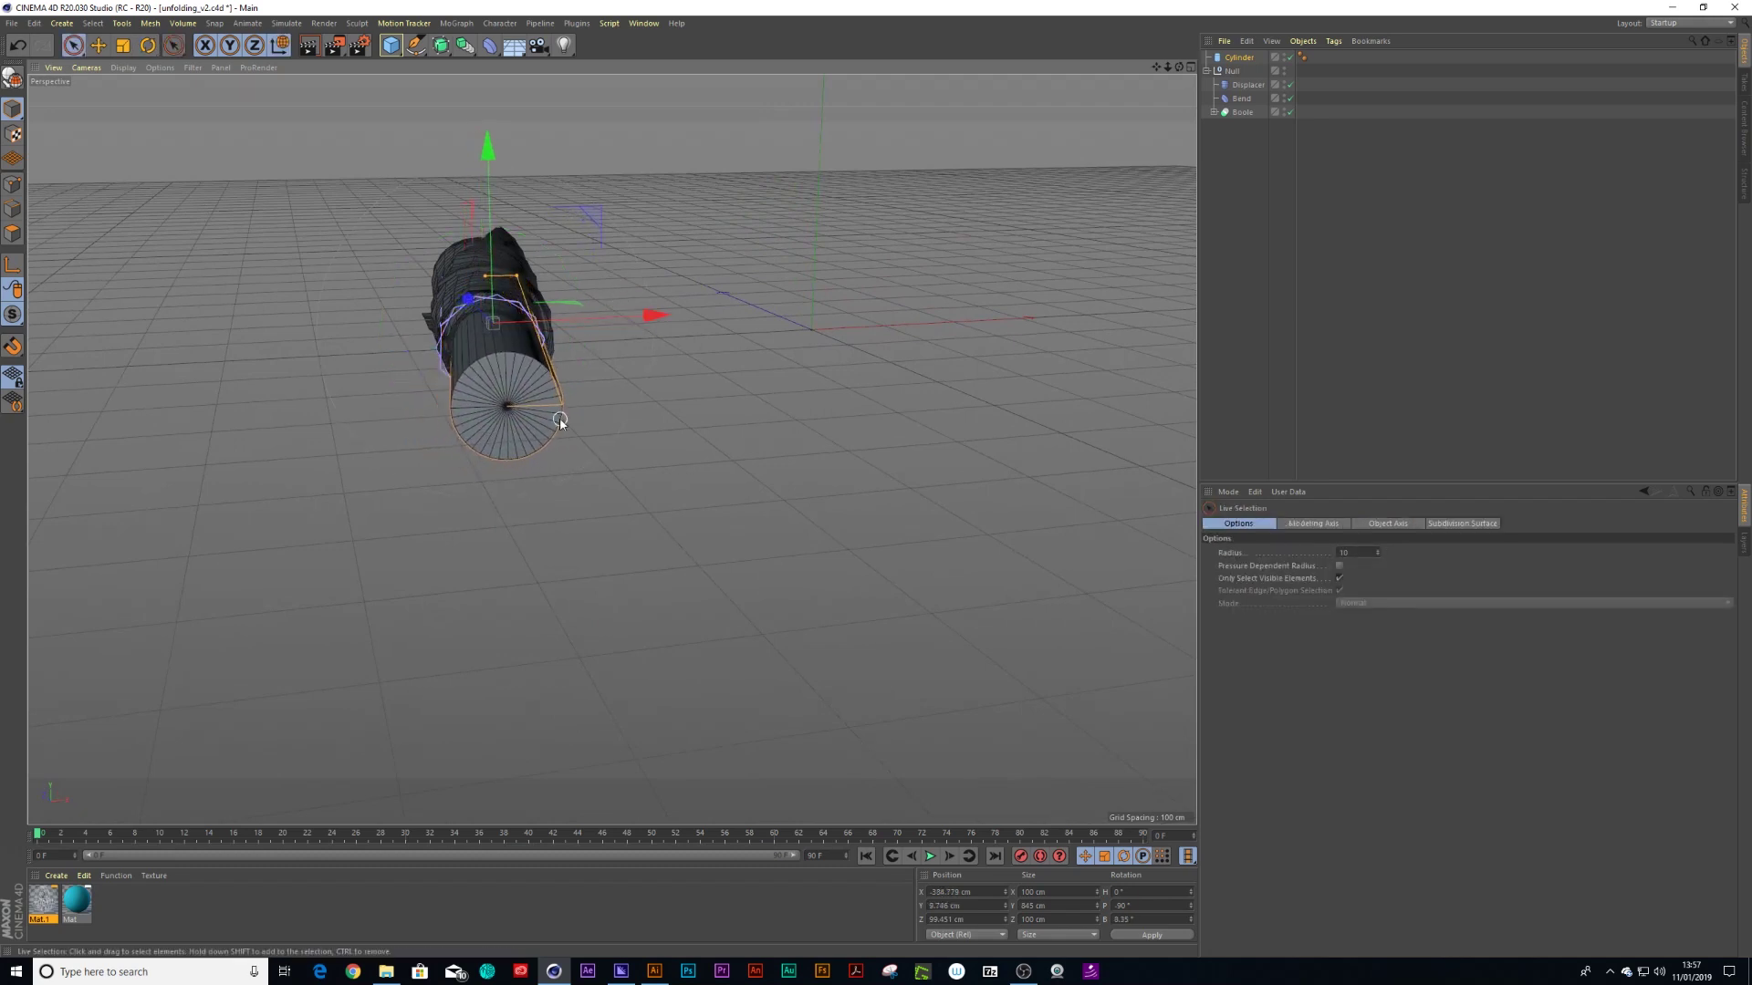
# Reduce the cylinder's radius to 34 cm so it fits inside the roll
pyautogui.click(1235, 58)
pyautogui.moveTo(1330, 553); pyautogui.dragTo(1330, 577)
pyautogui.keyDown('alt'); pyautogui.moveTo(583, 360); pyautogui.dragTo(571, 514); pyautogui.keyUp('alt')
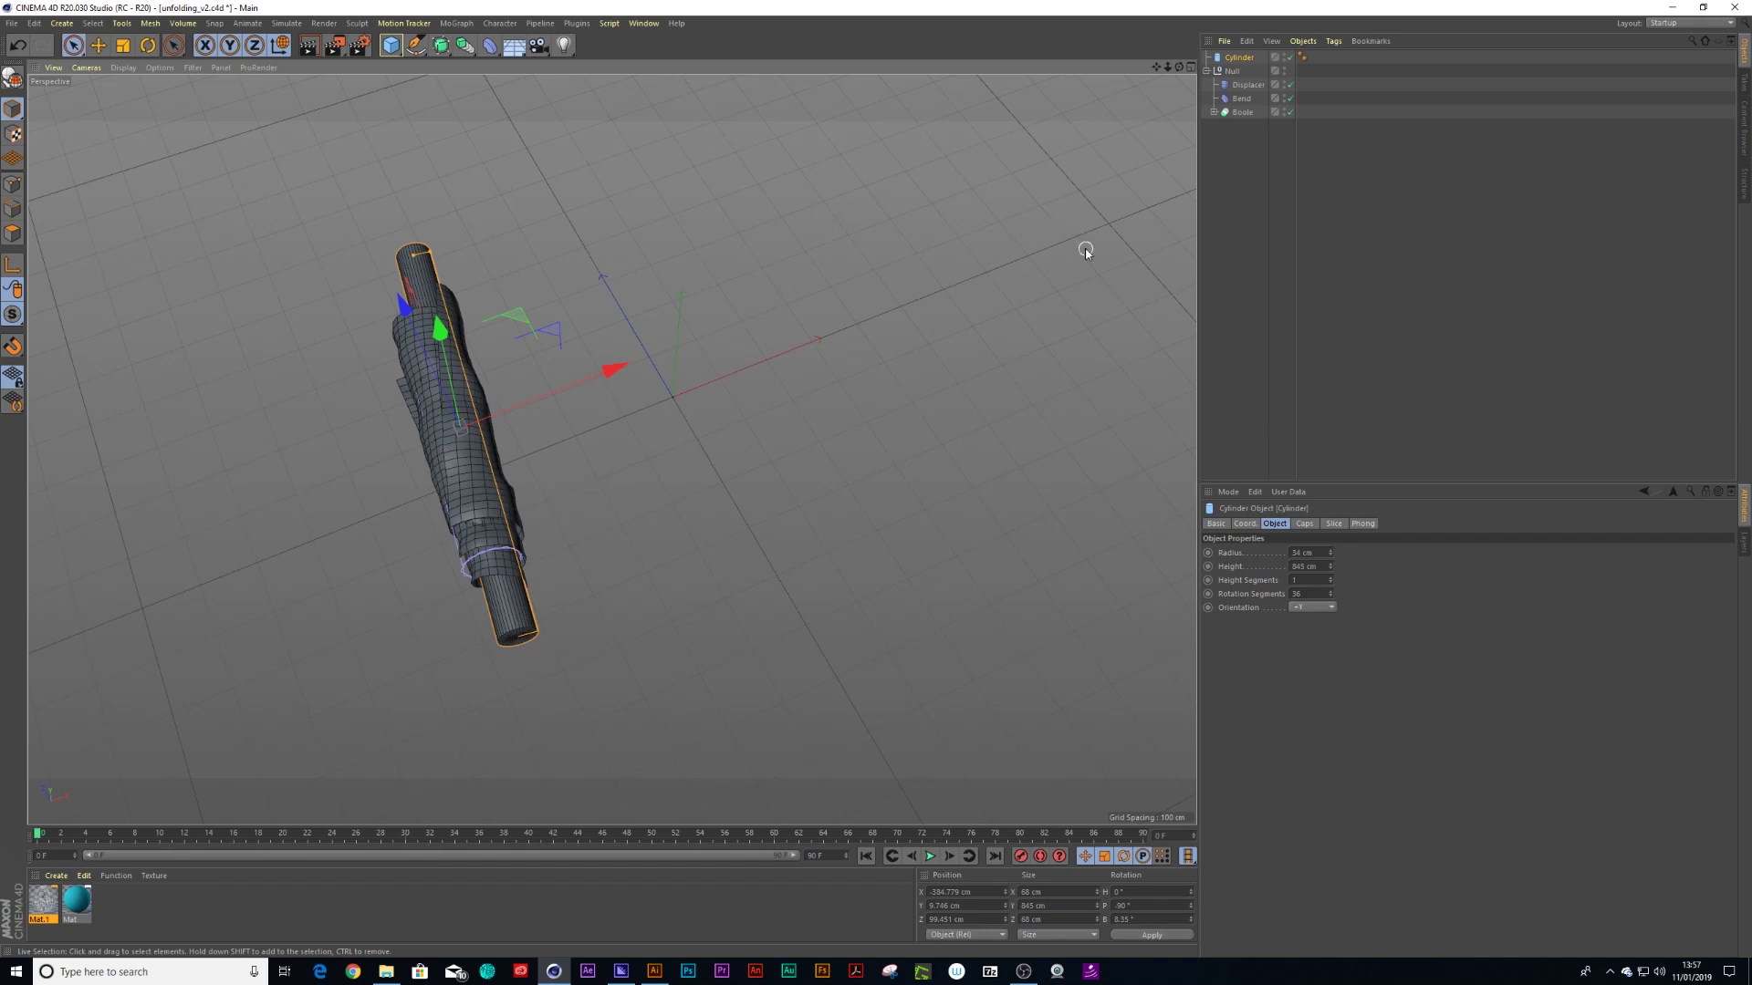
# Set the Bend deformer's X position as the XPresso driver
pyautogui.click(1243, 99)
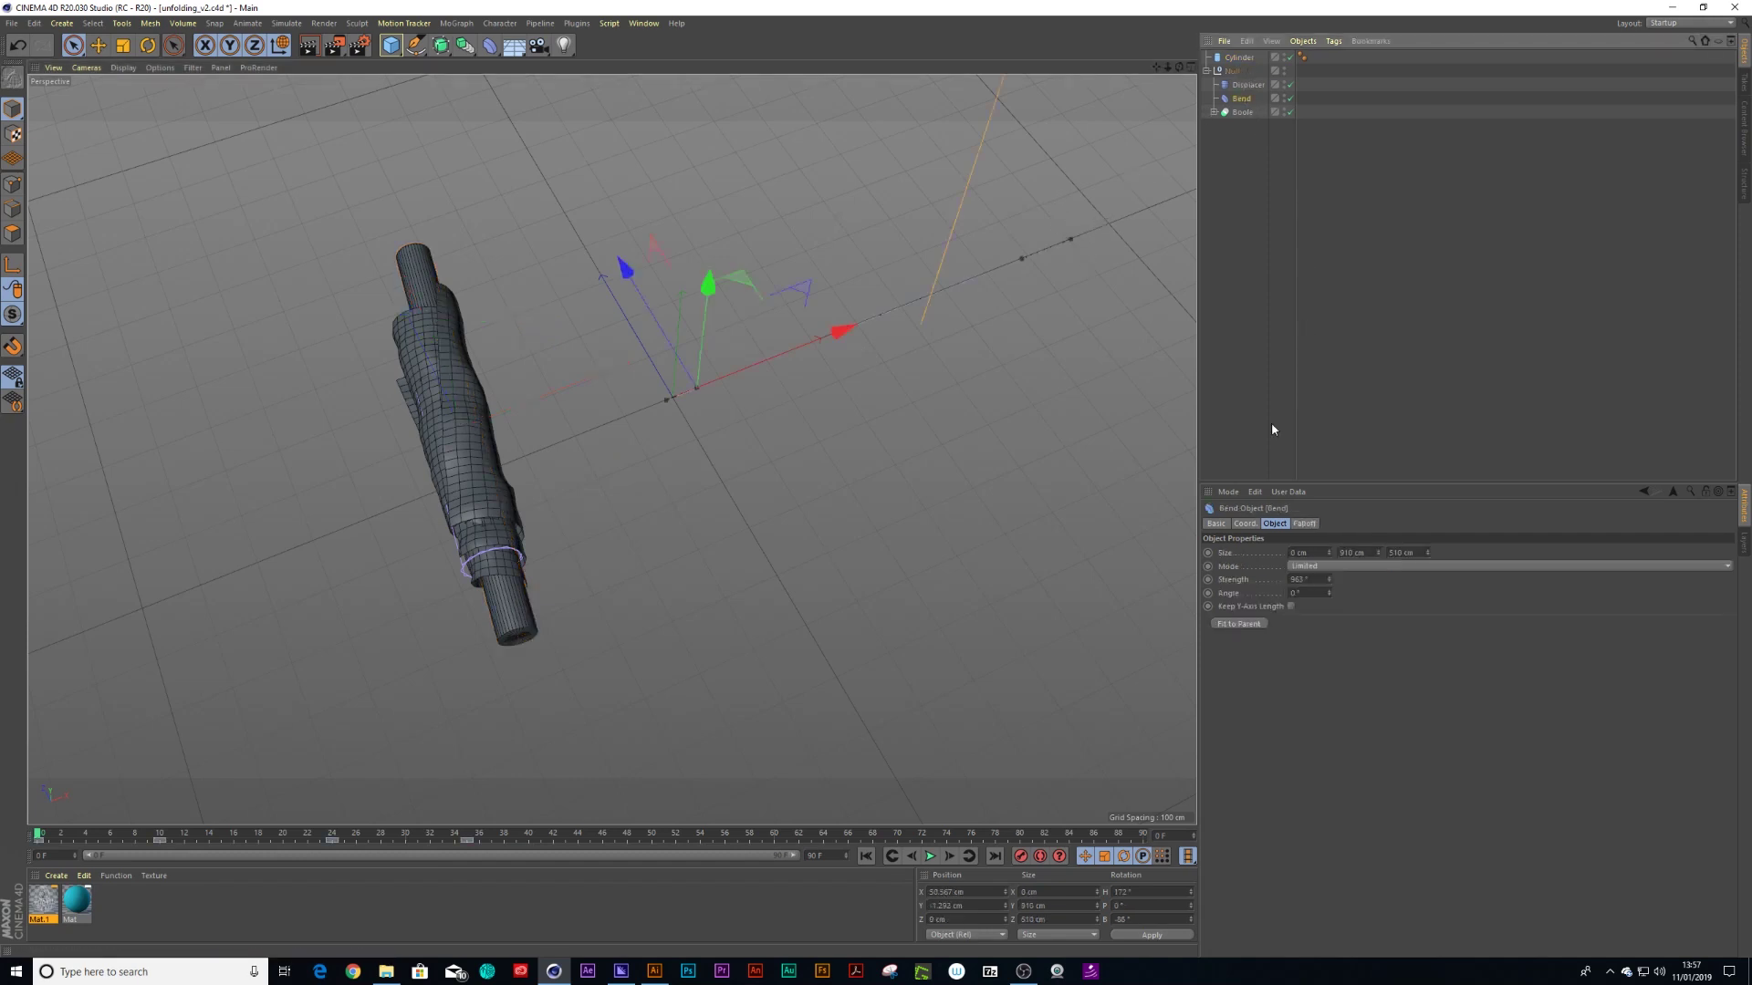
pyautogui.click(1245, 524)
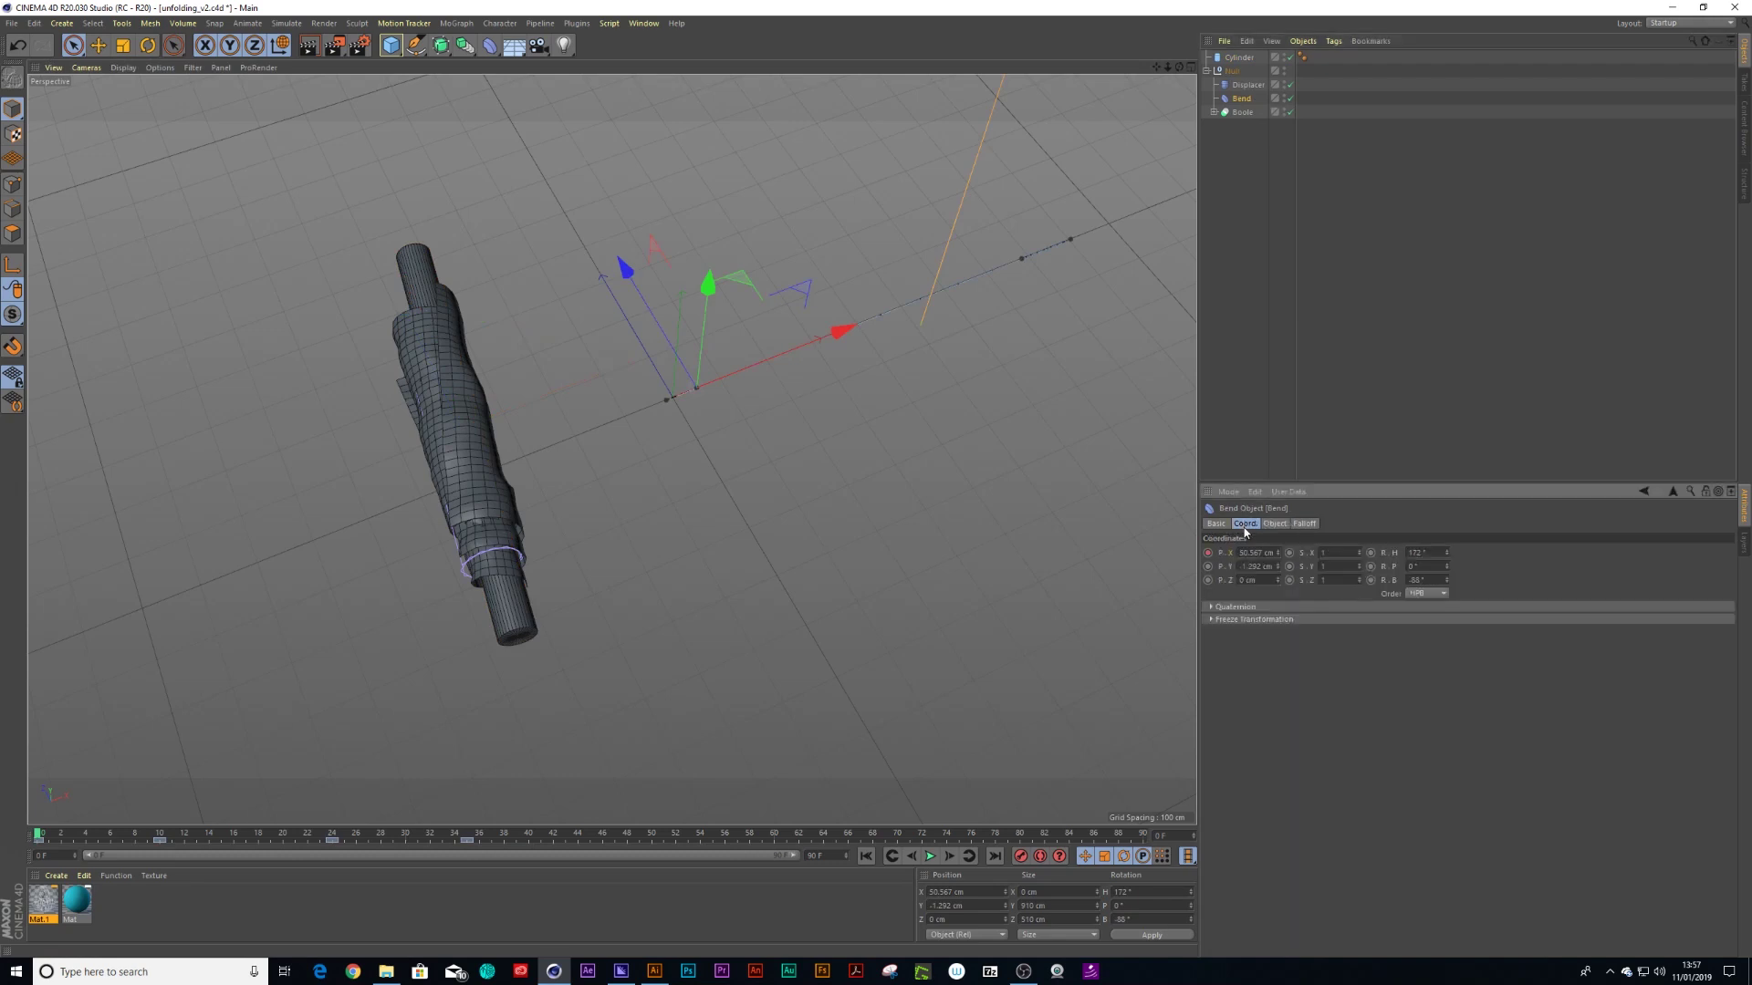
pyautogui.rightClick(1207, 559)
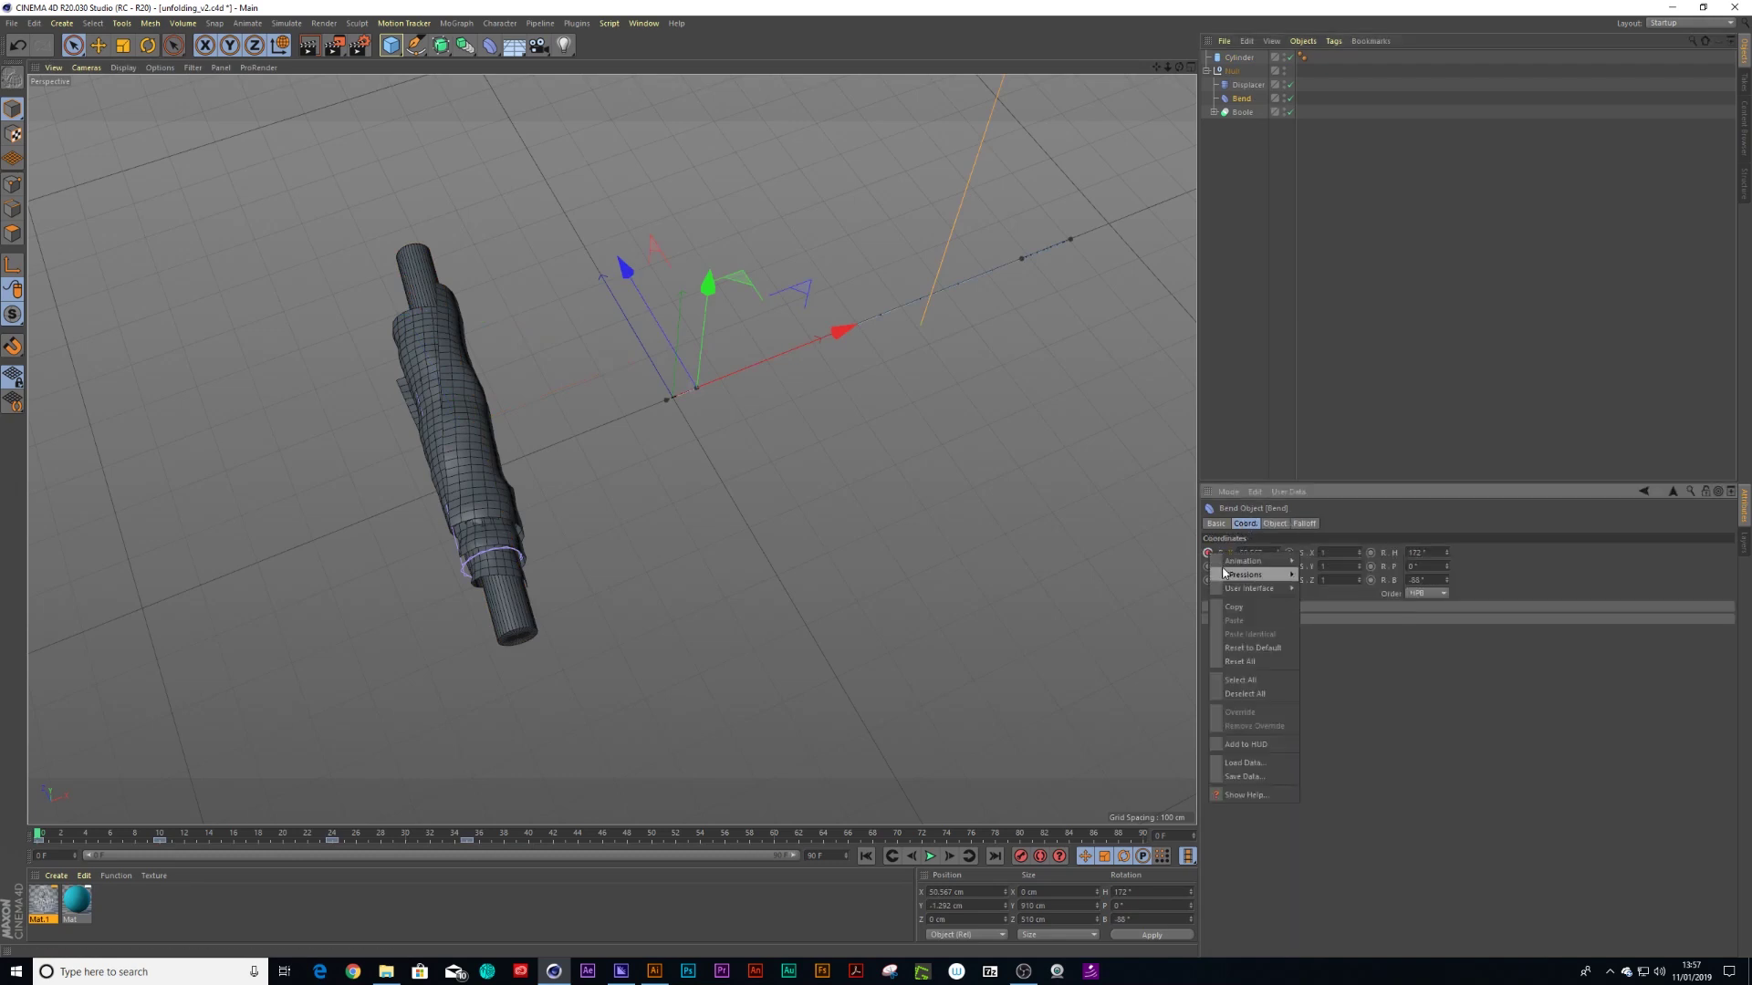
pyautogui.moveTo(1229, 576)
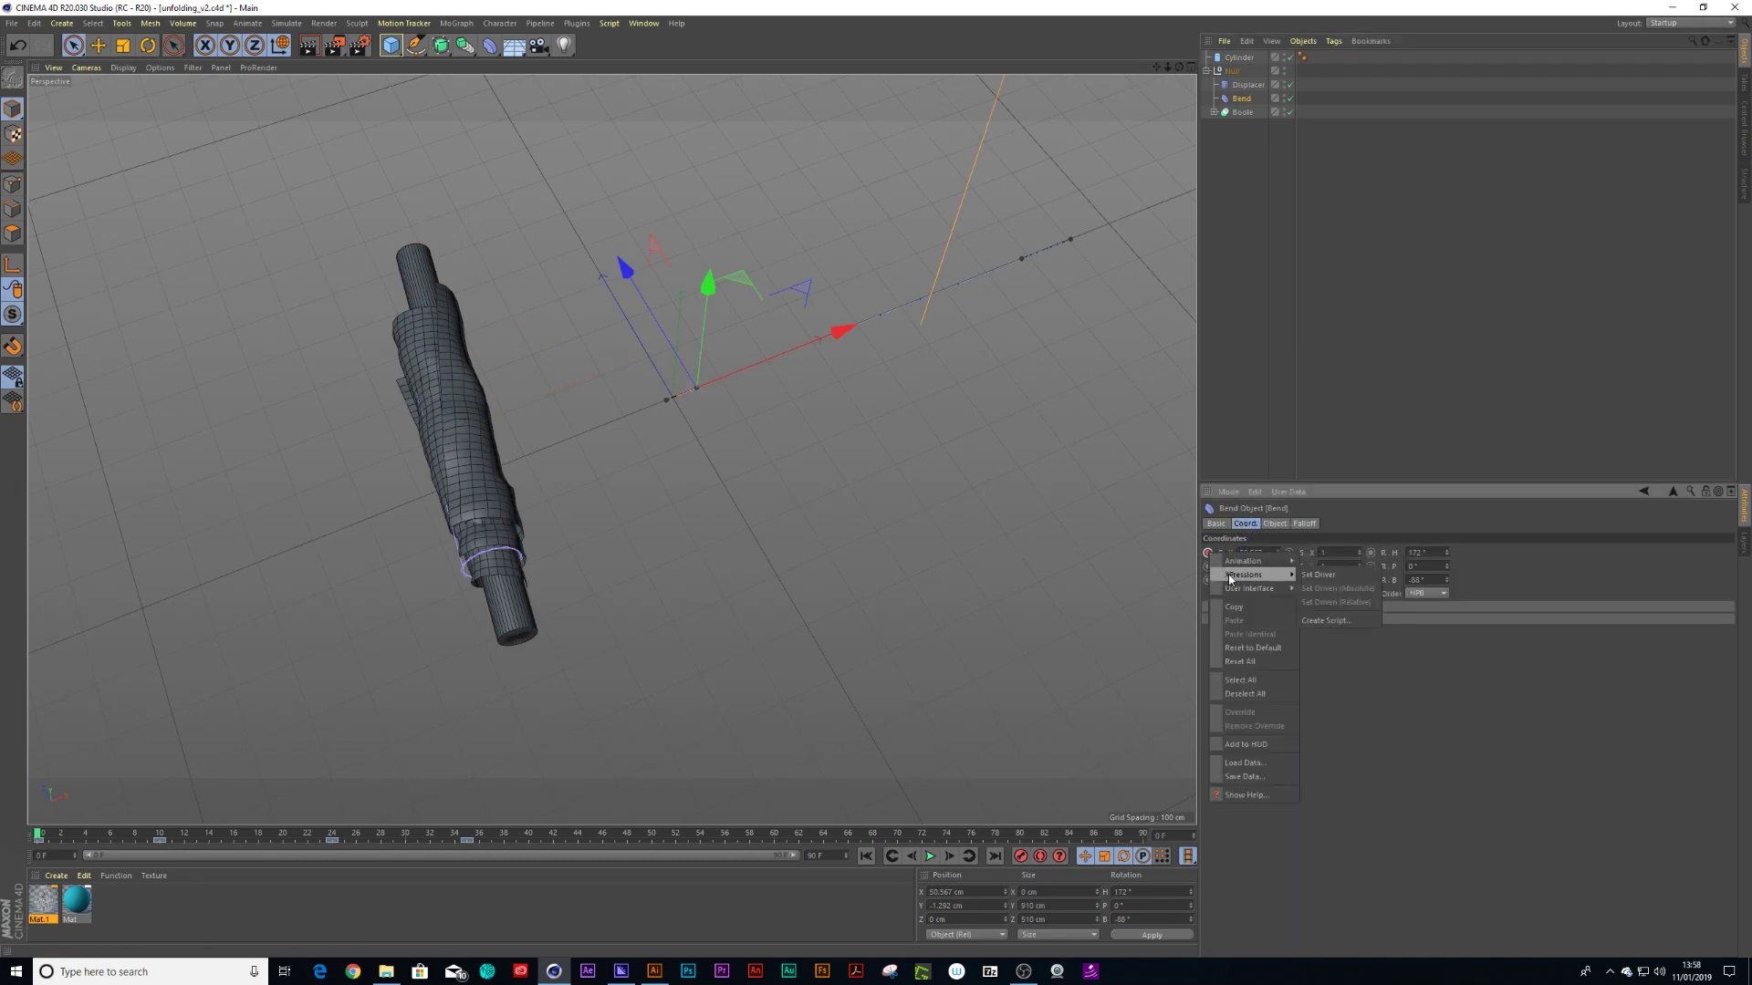
pyautogui.click(1326, 575)
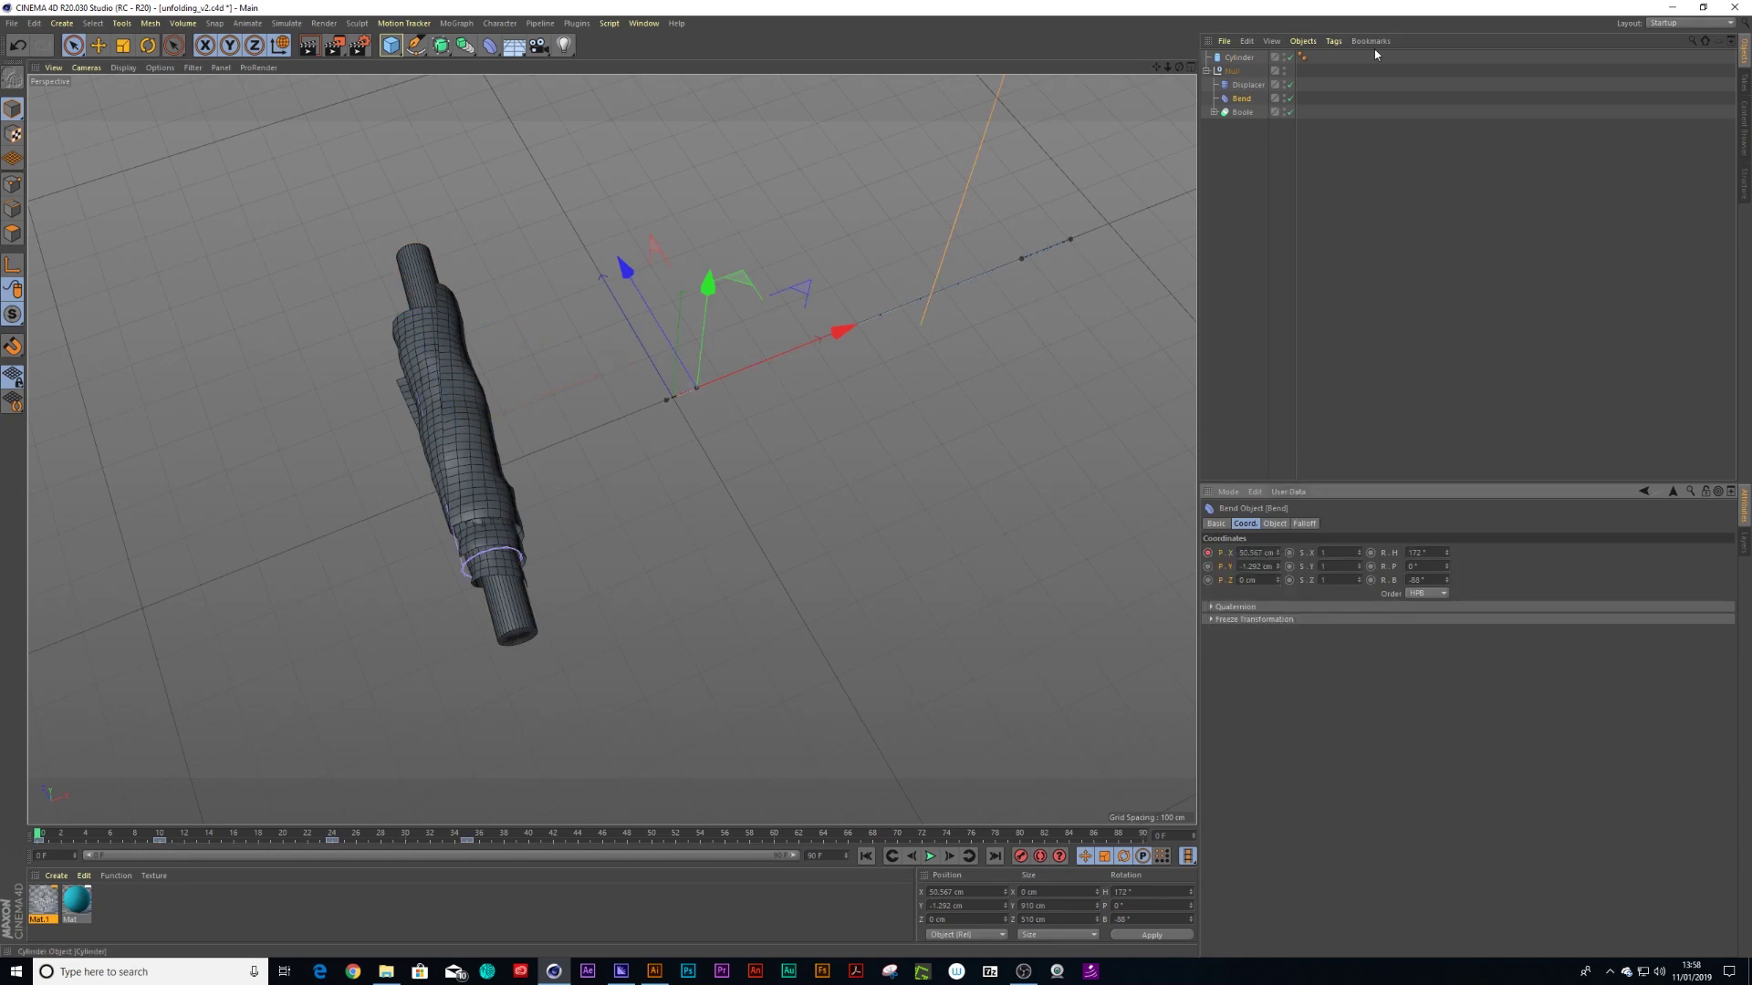
# Switch the cylinder's axes to the object coordinate system and set its X position as driven (relative)
pyautogui.click(1239, 58)
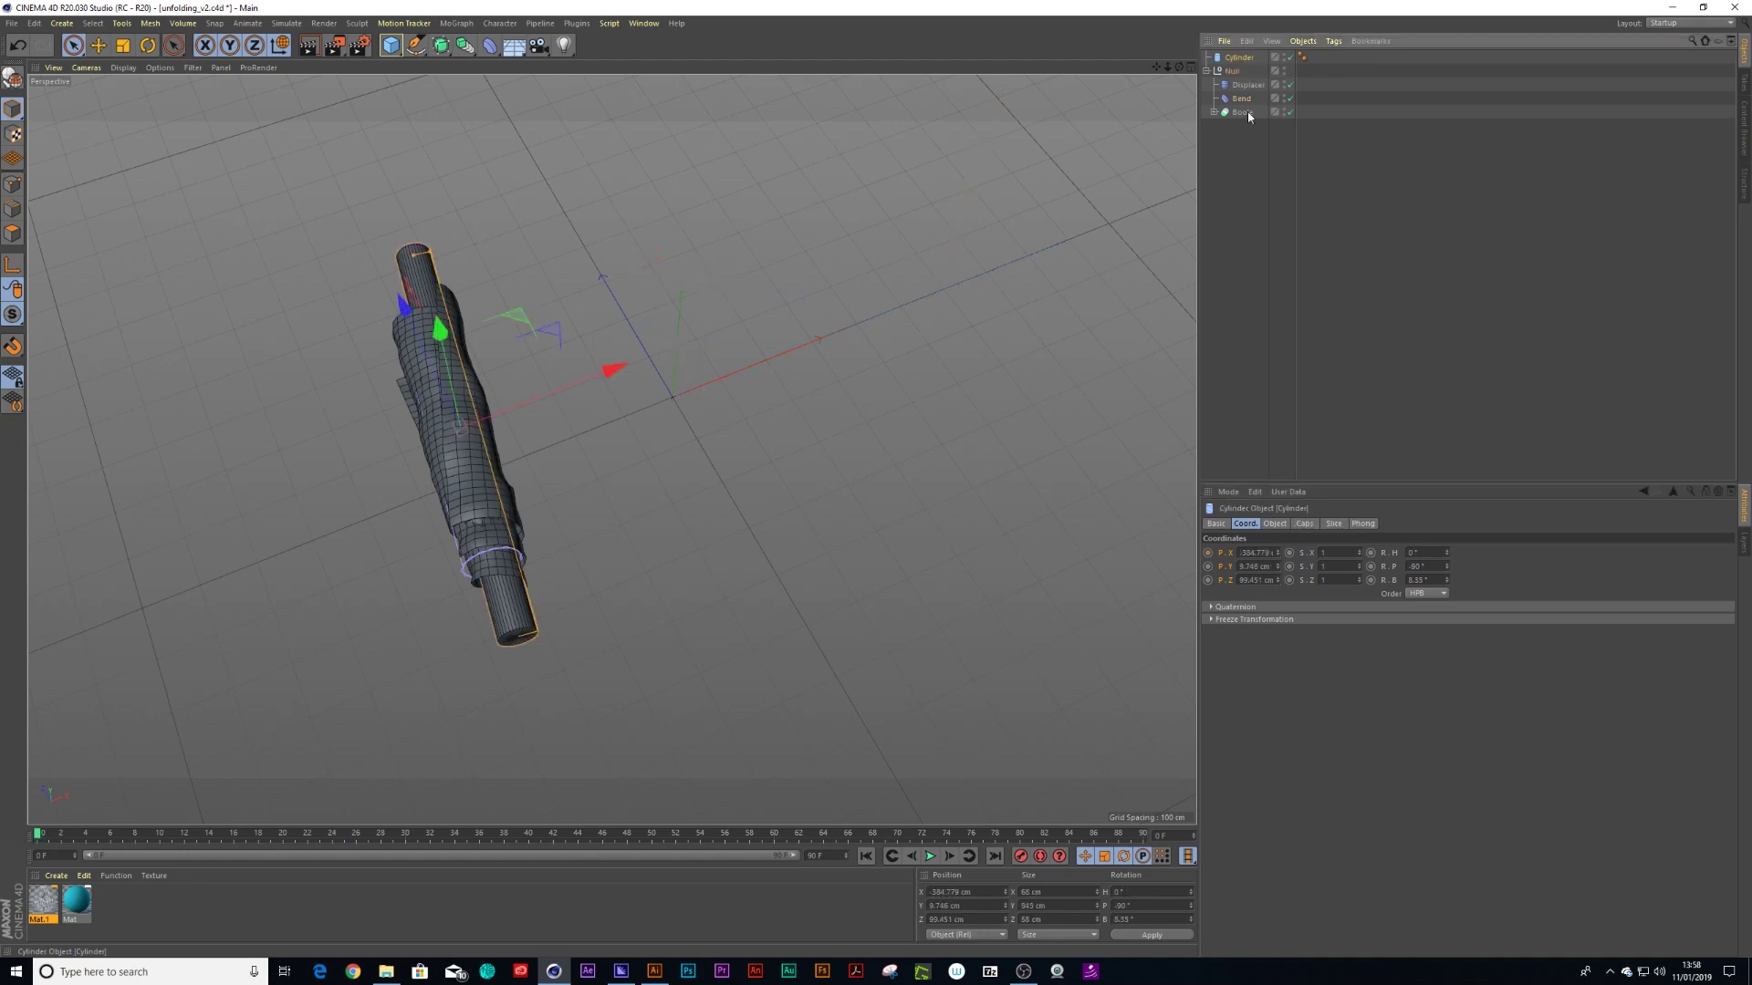
pyautogui.click(281, 46)
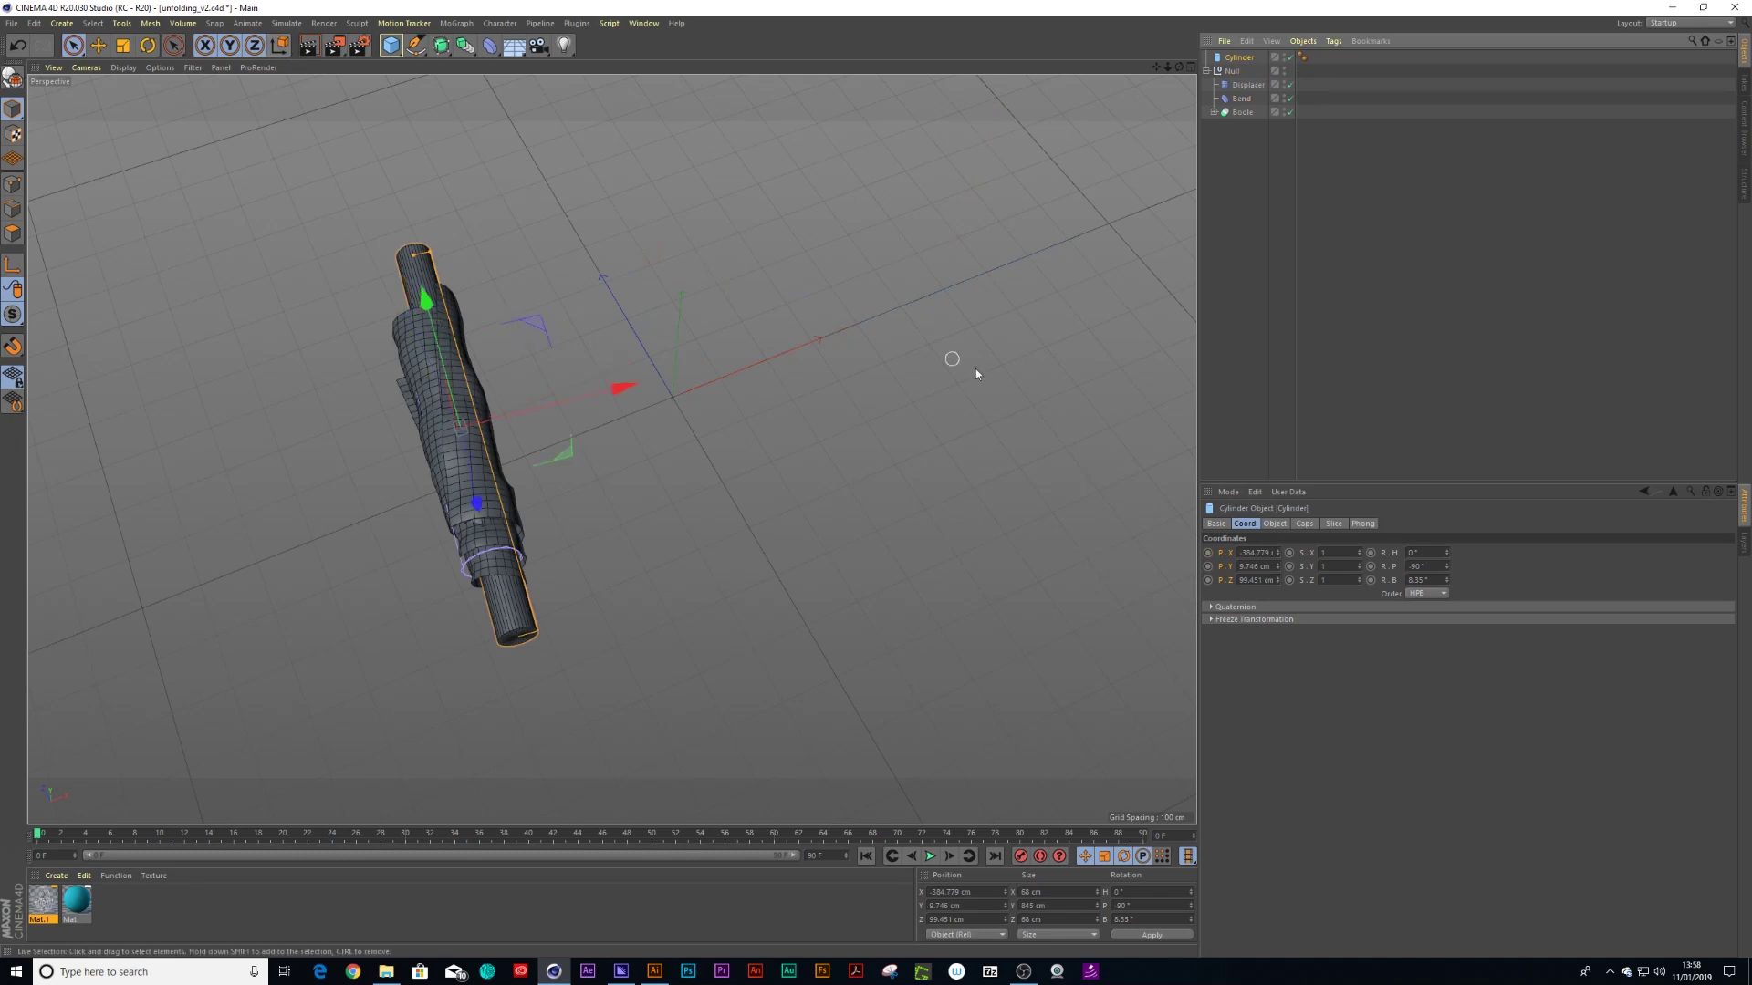
pyautogui.rightClick(1210, 555)
pyautogui.moveTo(1222, 563)
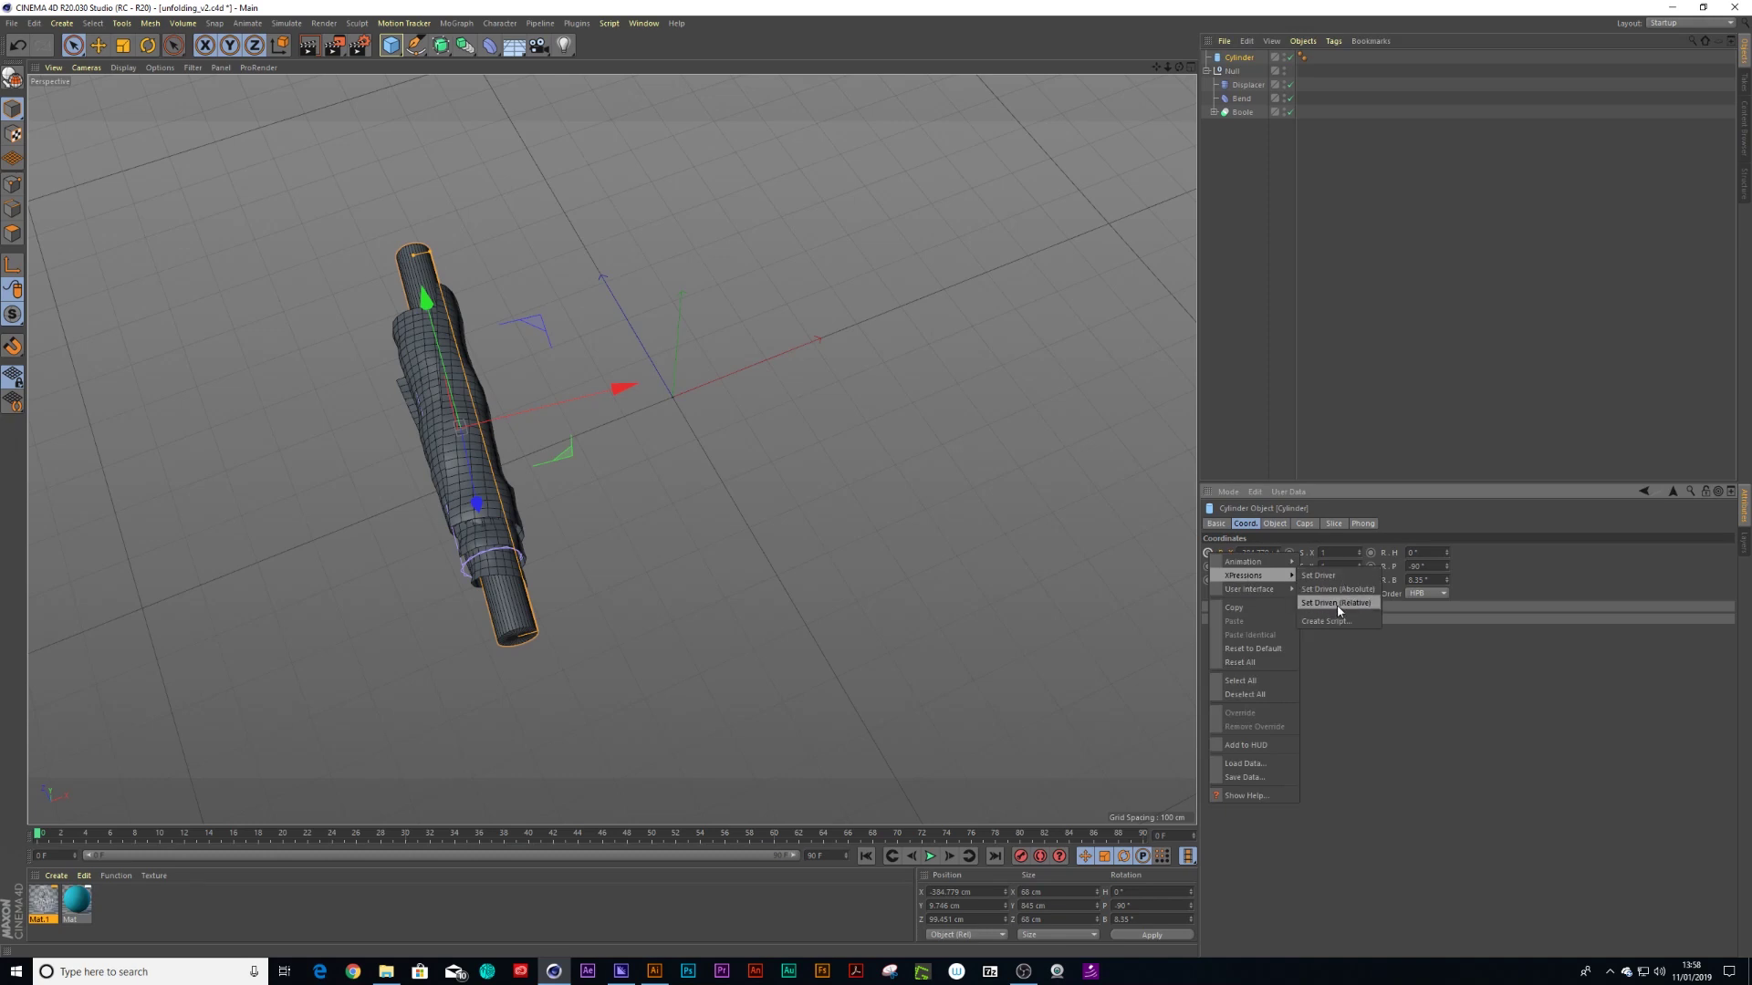
pyautogui.click(1336, 604)
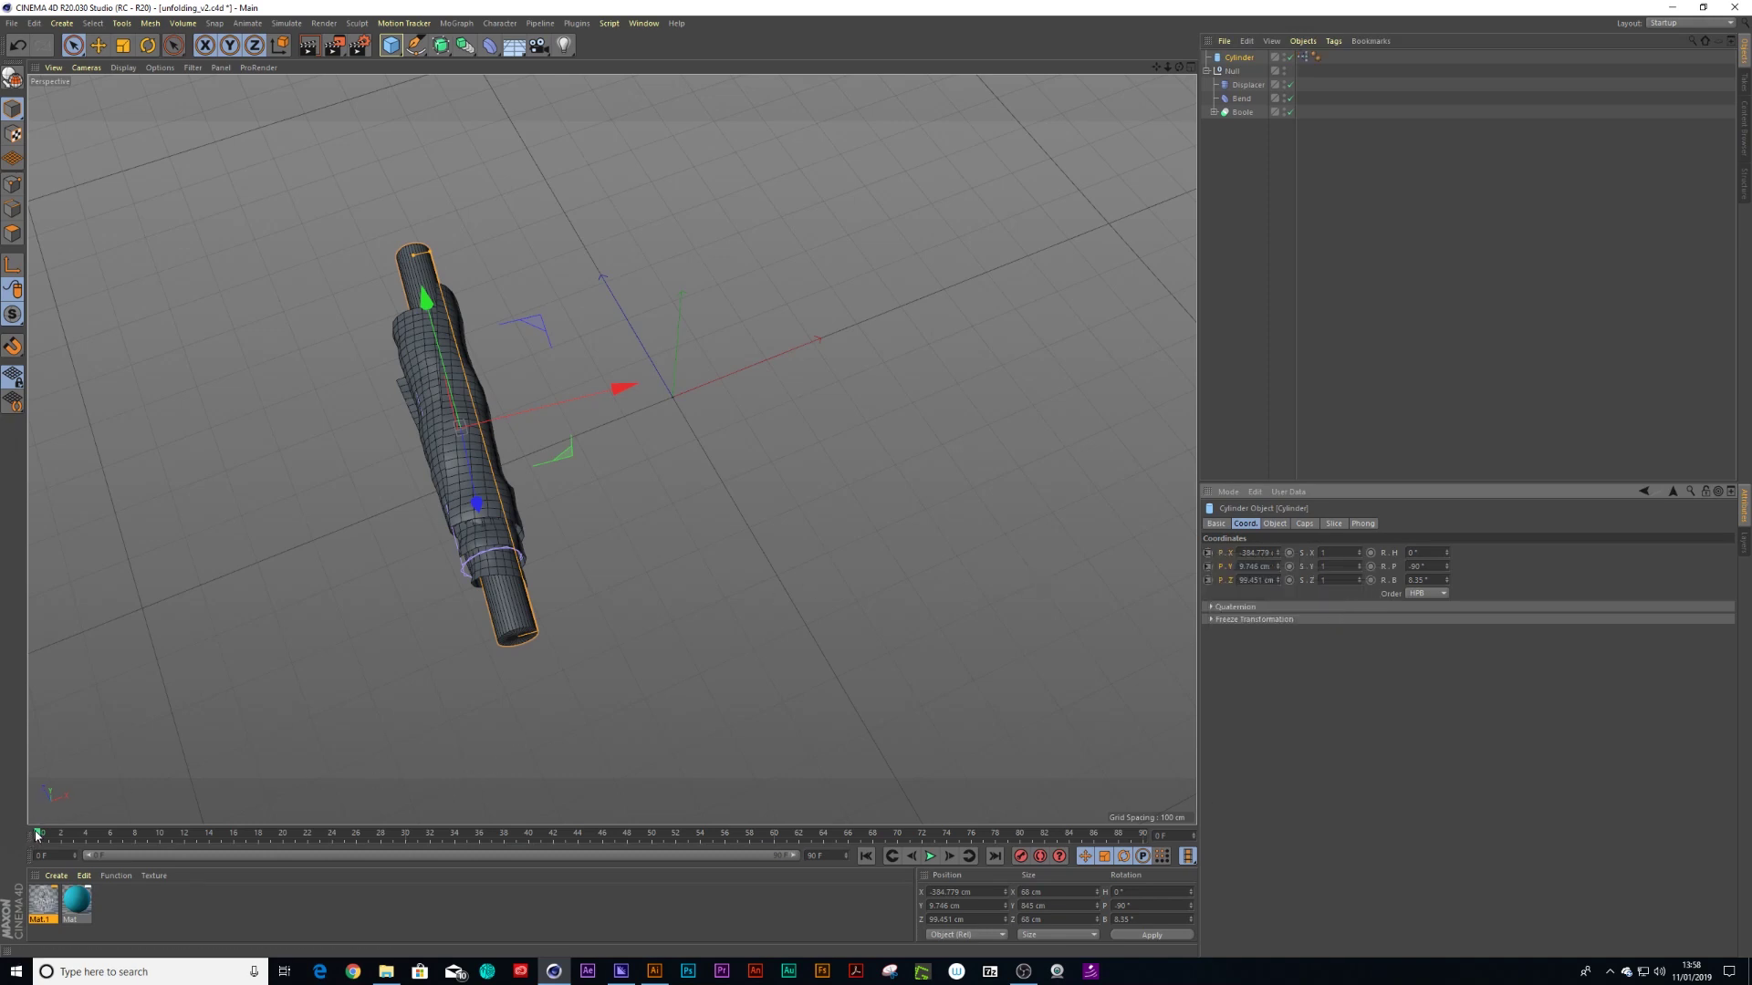